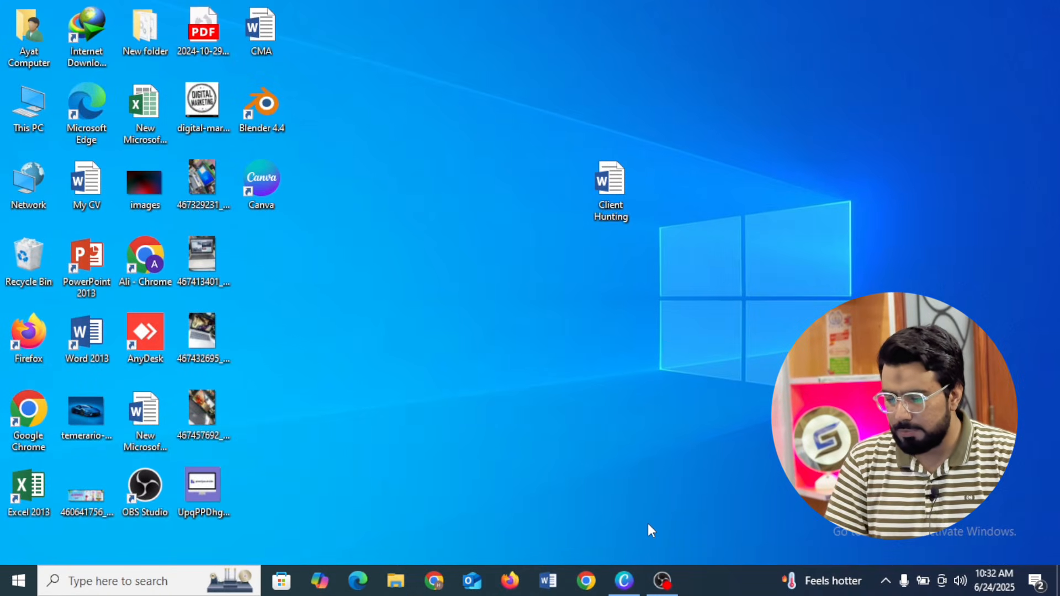
# - Switch to Canva and create a blank Instagram Post (Square) design
pyautogui.click(622, 591)
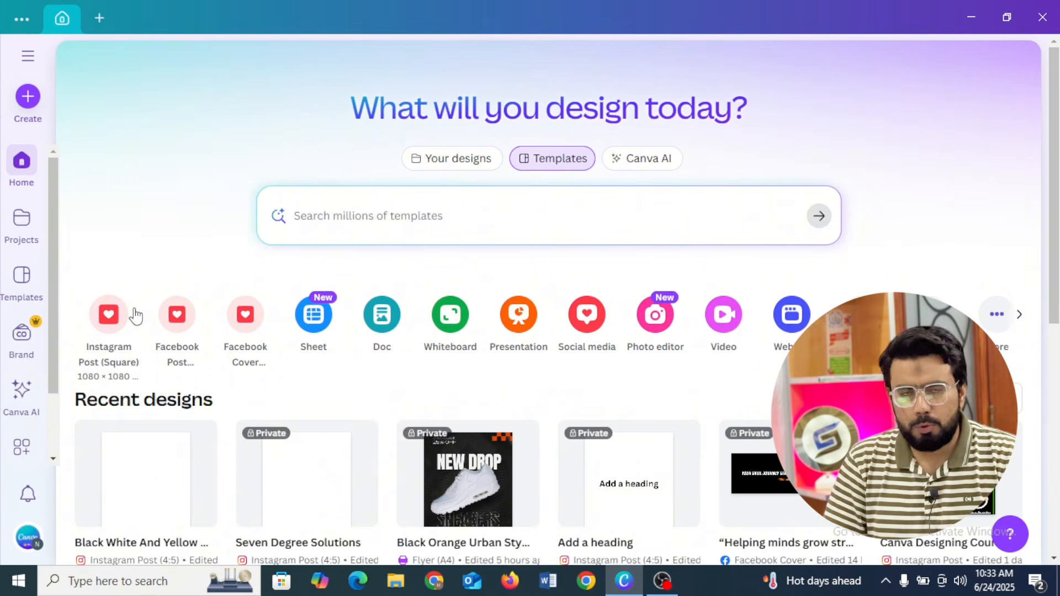
pyautogui.click(112, 317)
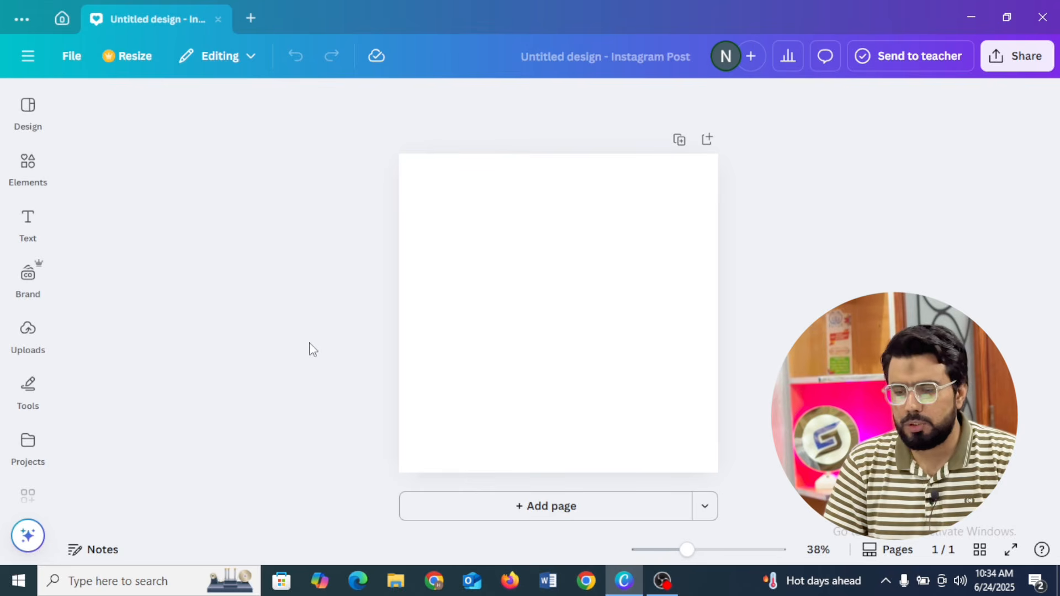
# - Add a square shape to the page and enlarge it into a slightly taller block near the centre
pyautogui.click(33, 165)
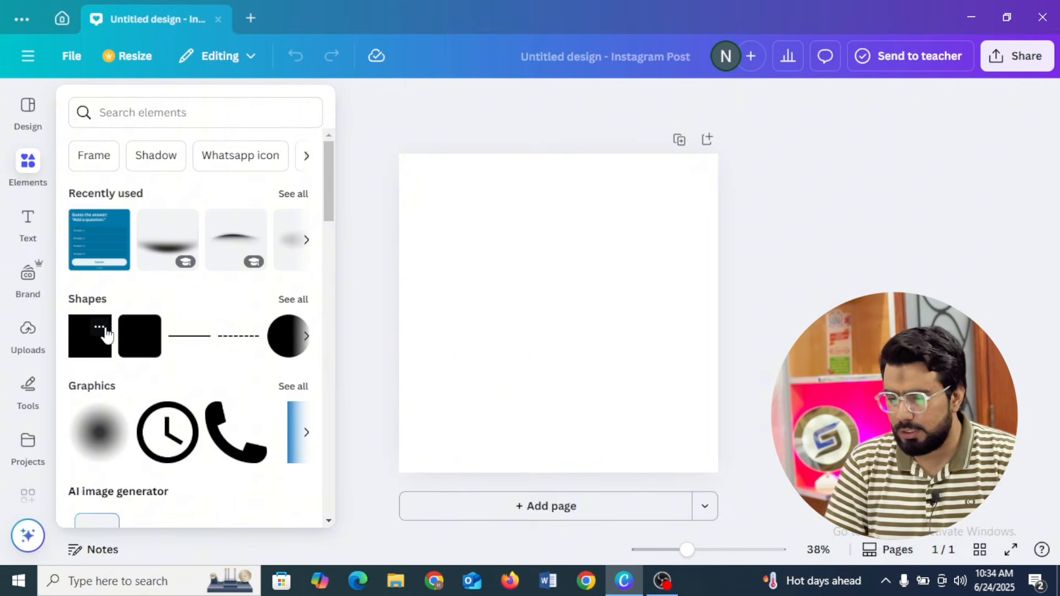
pyautogui.click(100, 342)
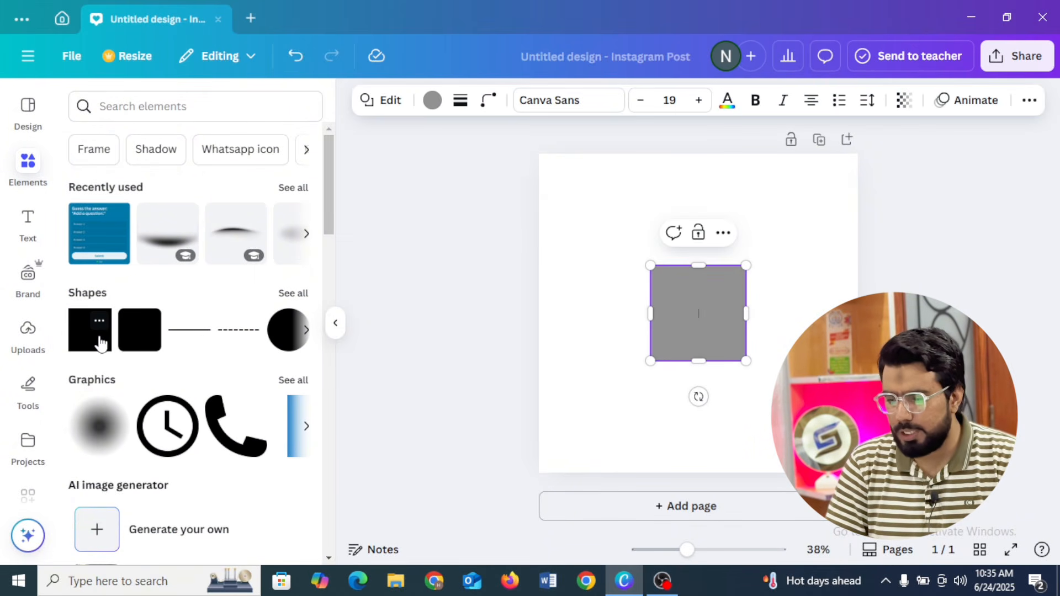
pyautogui.click(335, 323)
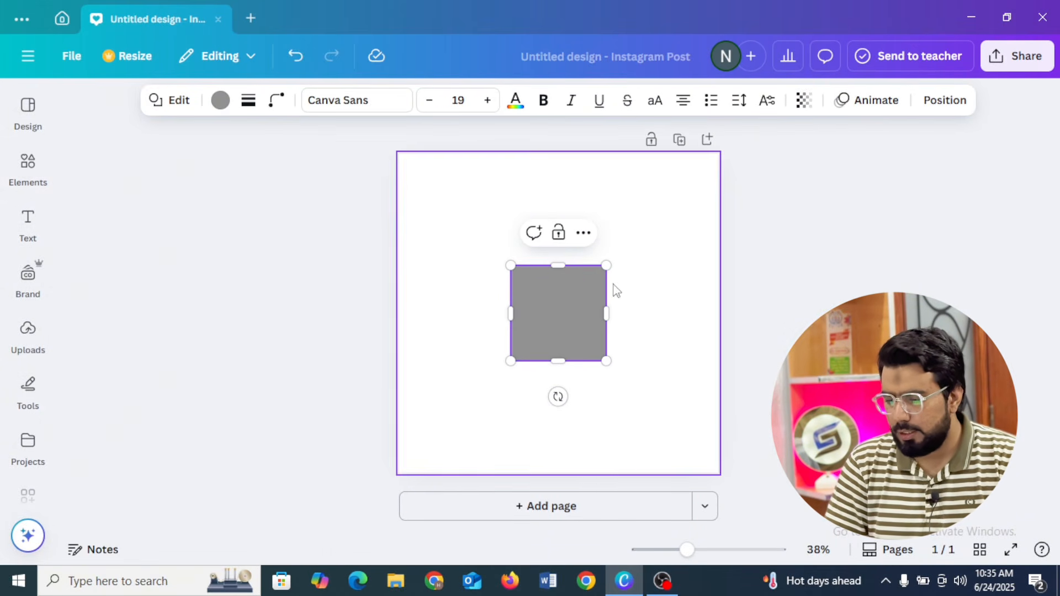
pyautogui.moveTo(511, 361); pyautogui.dragTo(489, 403)
pyautogui.moveTo(531, 373); pyautogui.dragTo(542, 345)
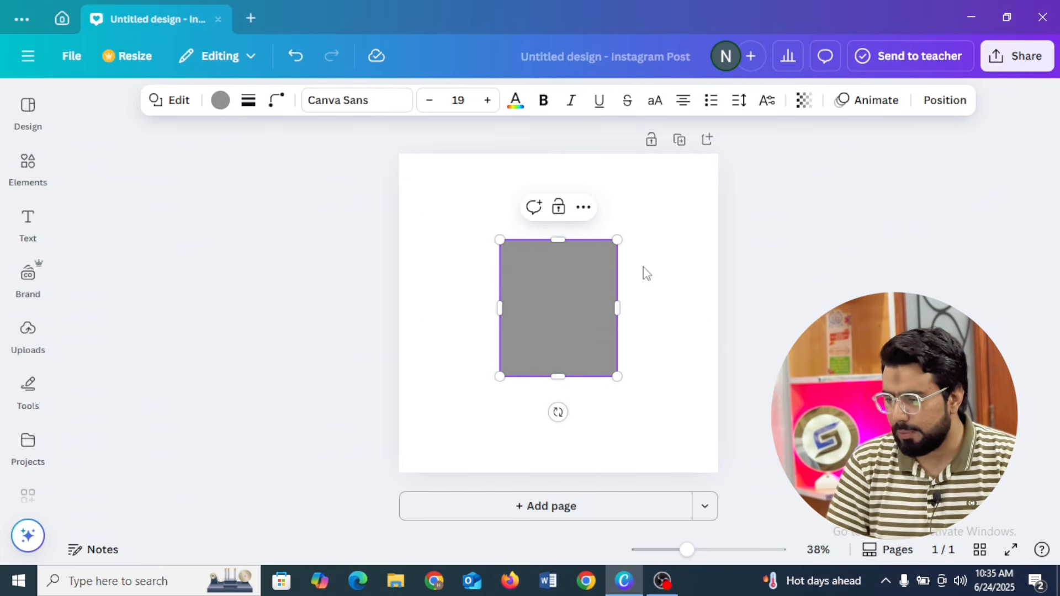
# - Try the Pan, Fade and Succession animations on the grey shape
pyautogui.click(843, 110)
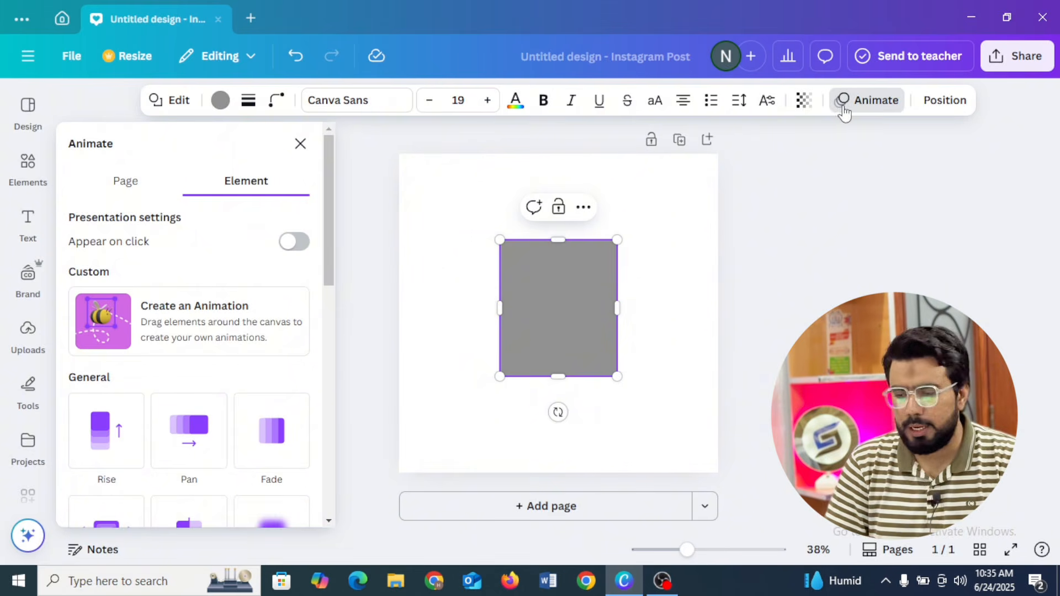
pyautogui.moveTo(326, 218); pyautogui.dragTo(320, 254)
pyautogui.click(193, 314)
pyautogui.click(281, 239)
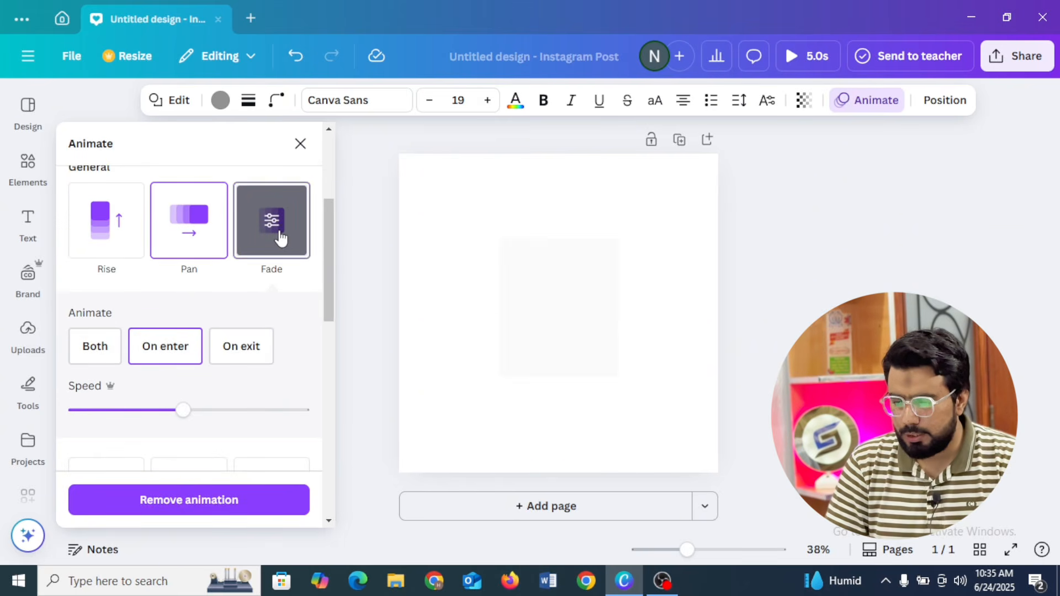
pyautogui.moveTo(333, 229); pyautogui.dragTo(329, 307)
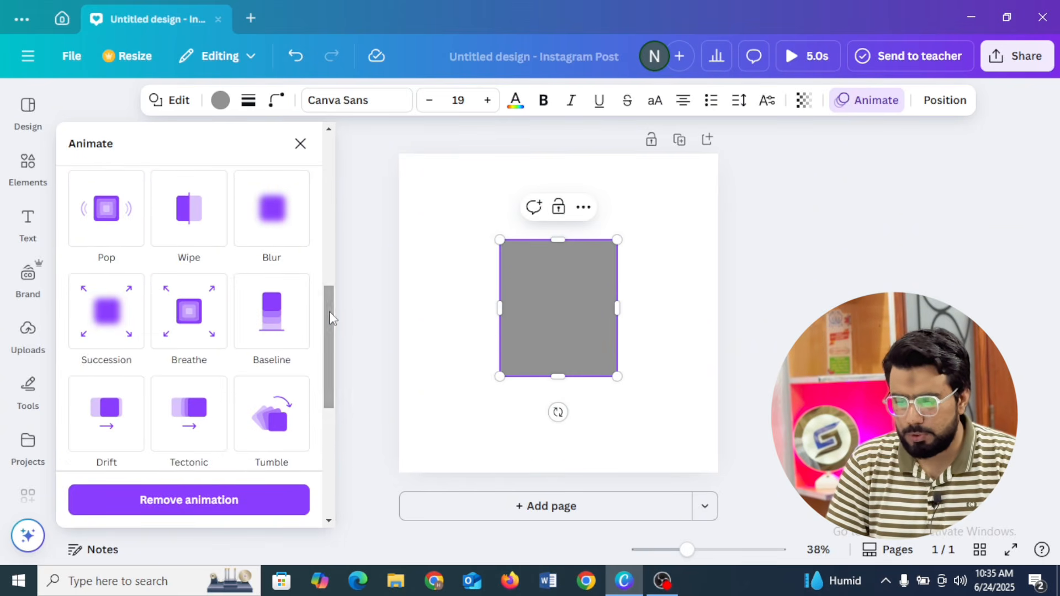
pyautogui.click(105, 315)
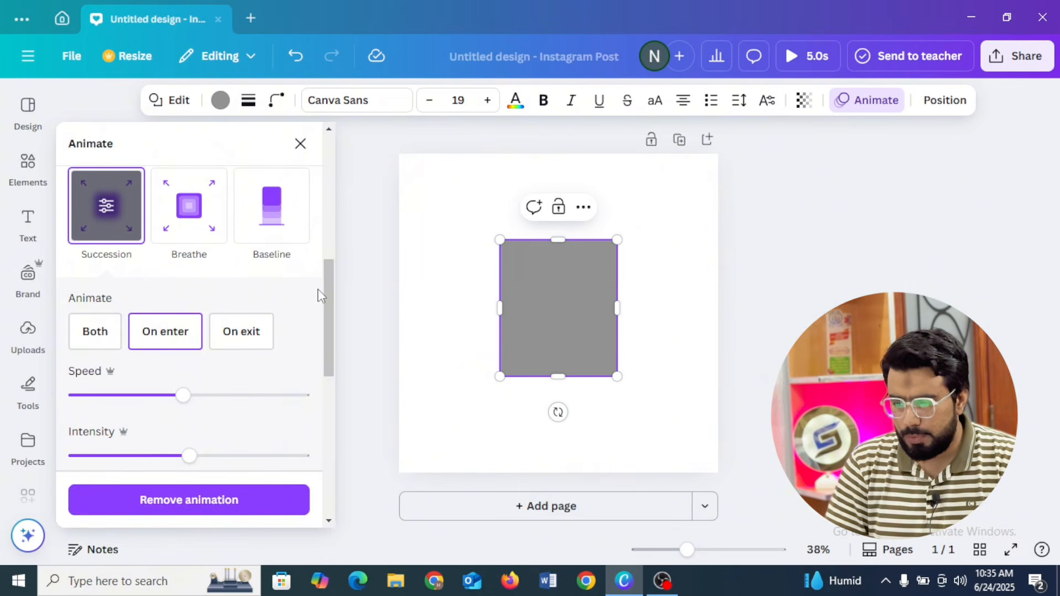
# - Apply the Tumble animation to the grey shape and raise its intensity almost to the maximum
pyautogui.moveTo(326, 291); pyautogui.dragTo(335, 372)
pyautogui.click(255, 272)
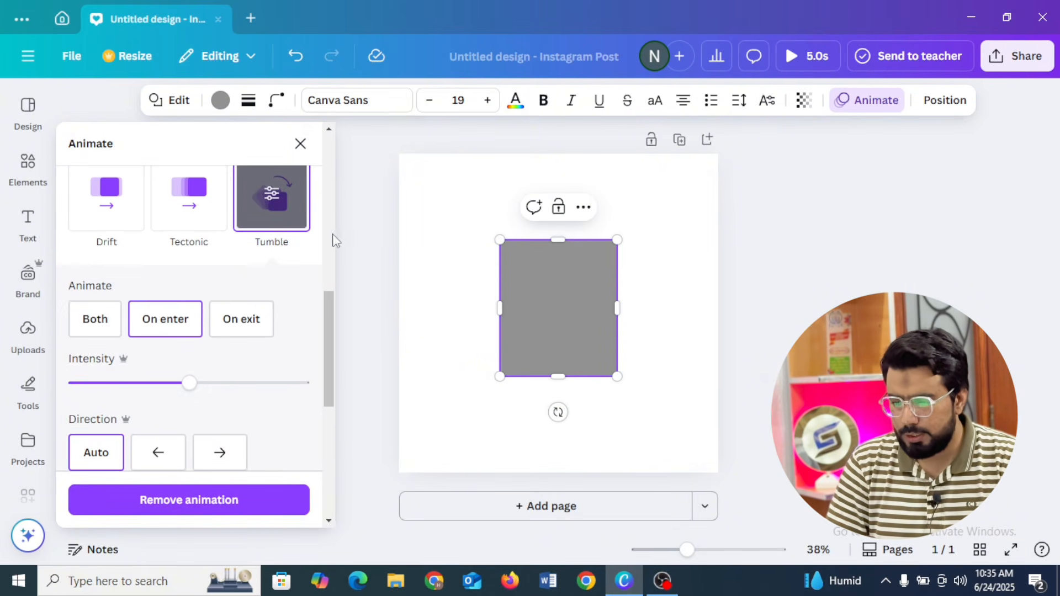
pyautogui.moveTo(189, 383); pyautogui.dragTo(266, 383)
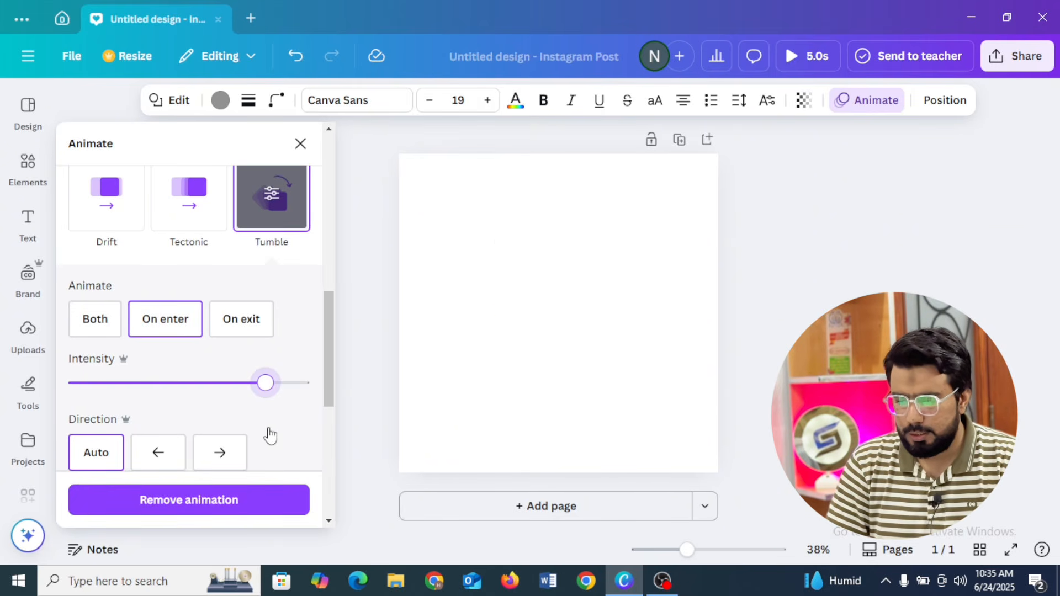
pyautogui.moveTo(269, 431); pyautogui.dragTo(321, 430)
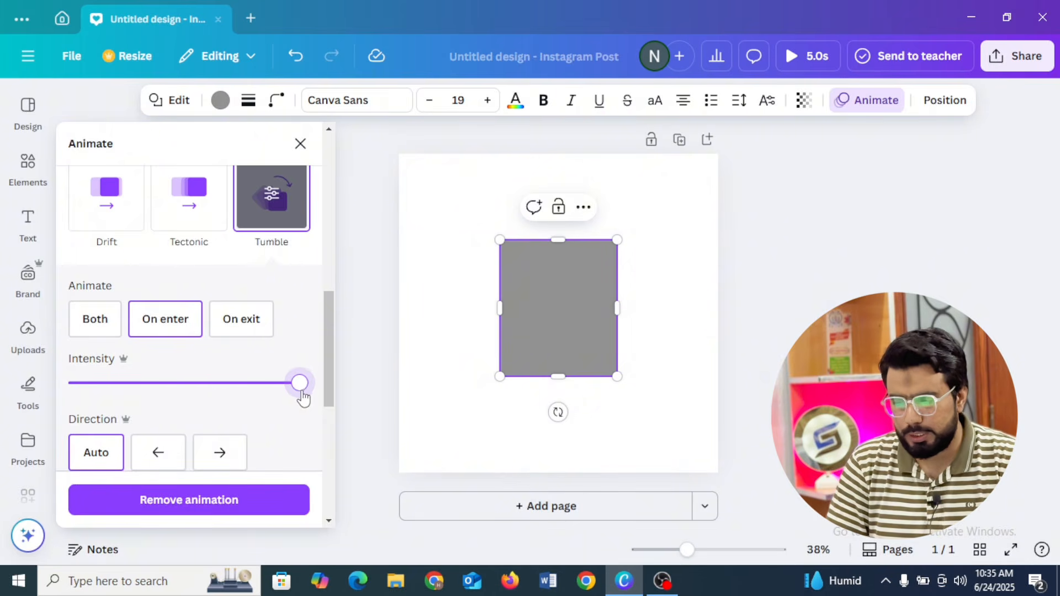
pyautogui.moveTo(304, 397); pyautogui.dragTo(52, 407)
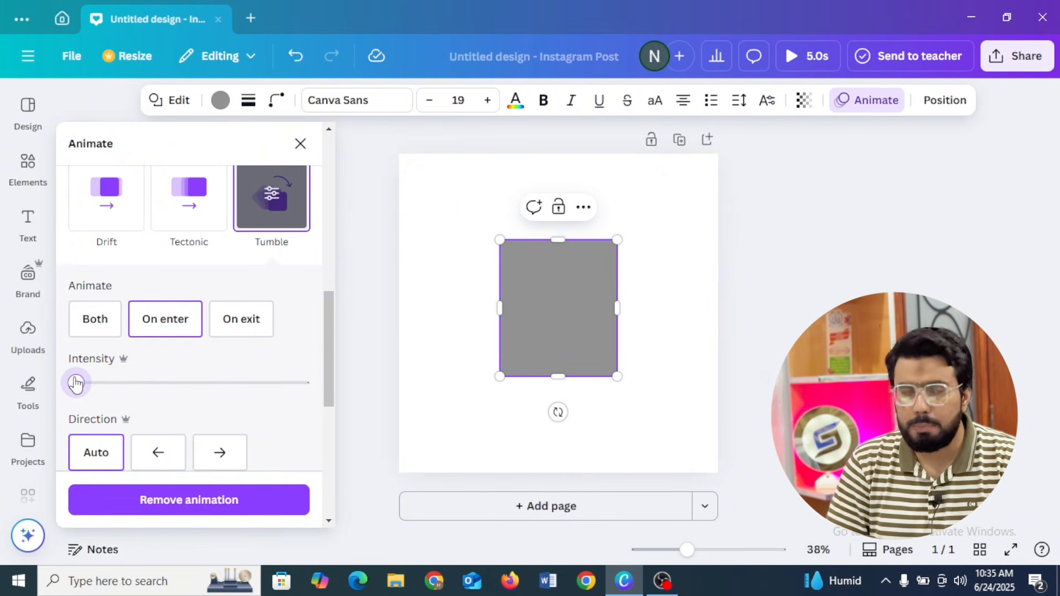
pyautogui.moveTo(76, 383); pyautogui.dragTo(302, 382)
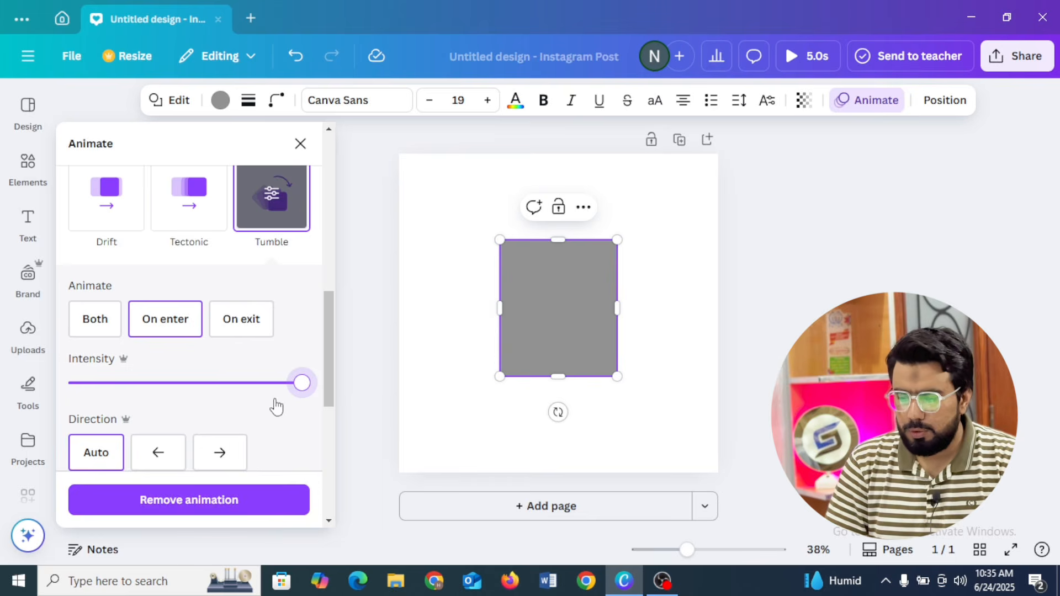
# - Try the Tumble animation with On exit and return it to On enter
pyautogui.scroll(-1, 324, 356)
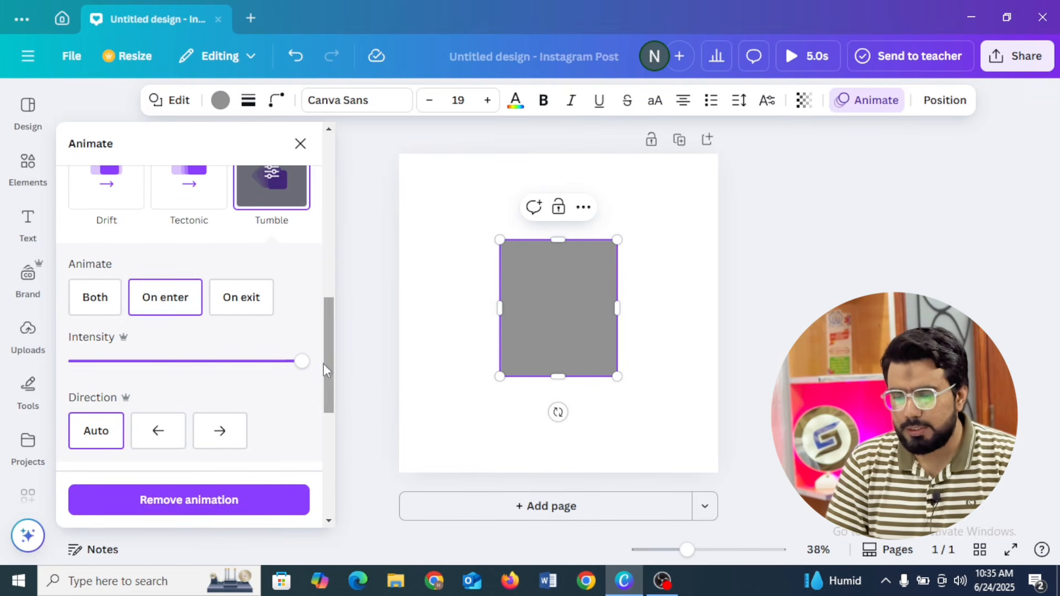
pyautogui.click(221, 301)
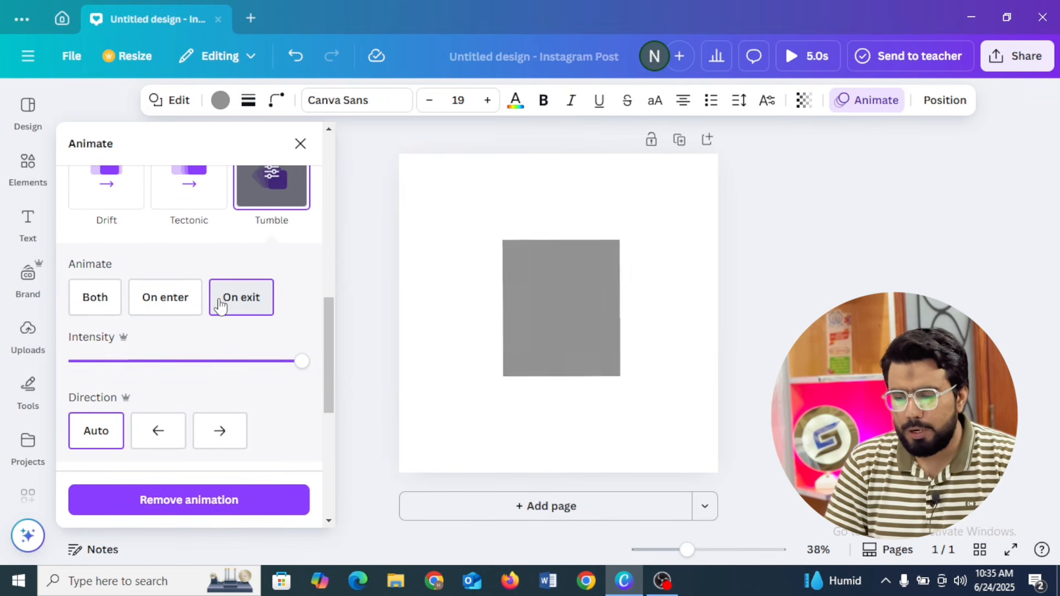
pyautogui.click(166, 297)
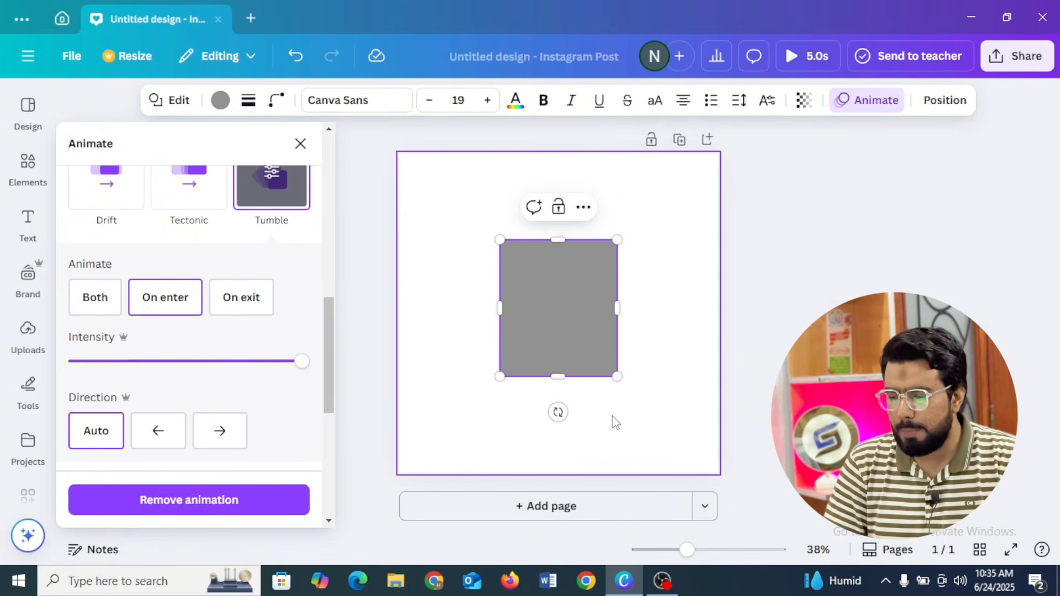
# - Reshape the grey shape into a wide rectangle, about twice as wide as high, in the page's upper half
pyautogui.moveTo(618, 386); pyautogui.dragTo(651, 396)
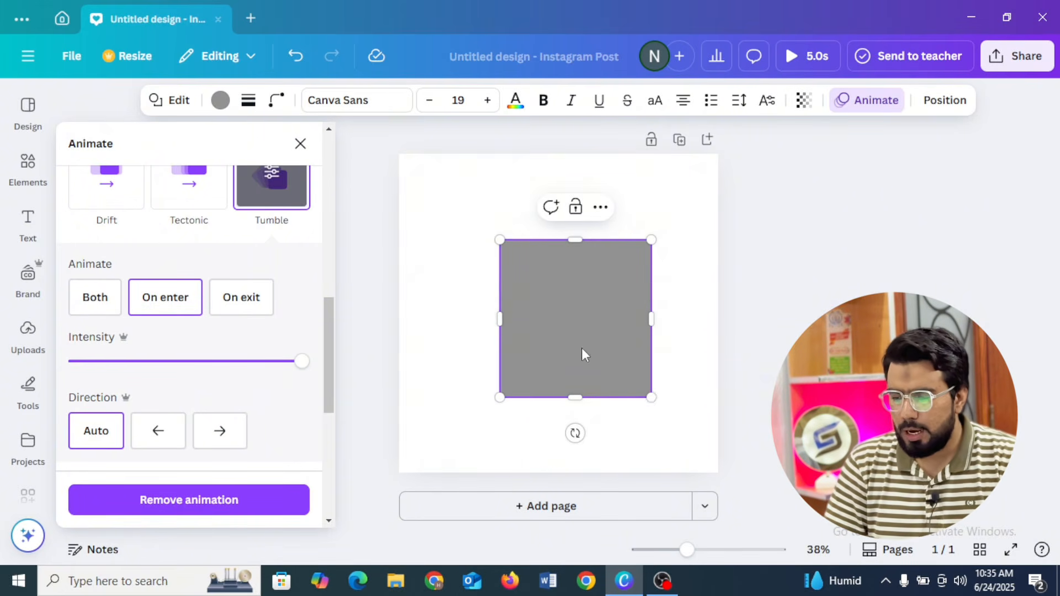
pyautogui.moveTo(587, 355); pyautogui.dragTo(559, 335)
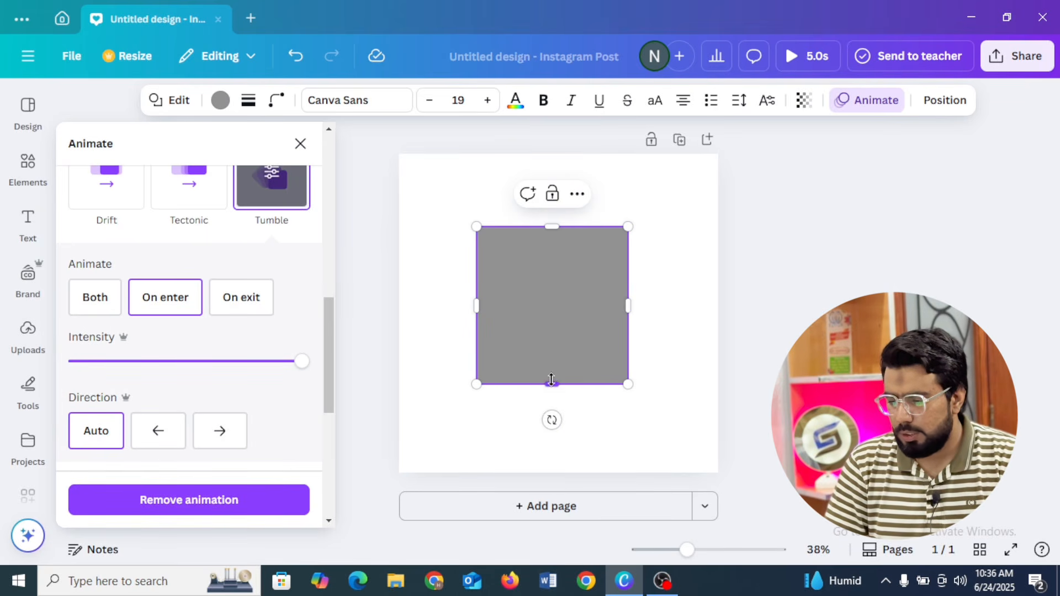
pyautogui.moveTo(553, 384); pyautogui.dragTo(554, 302)
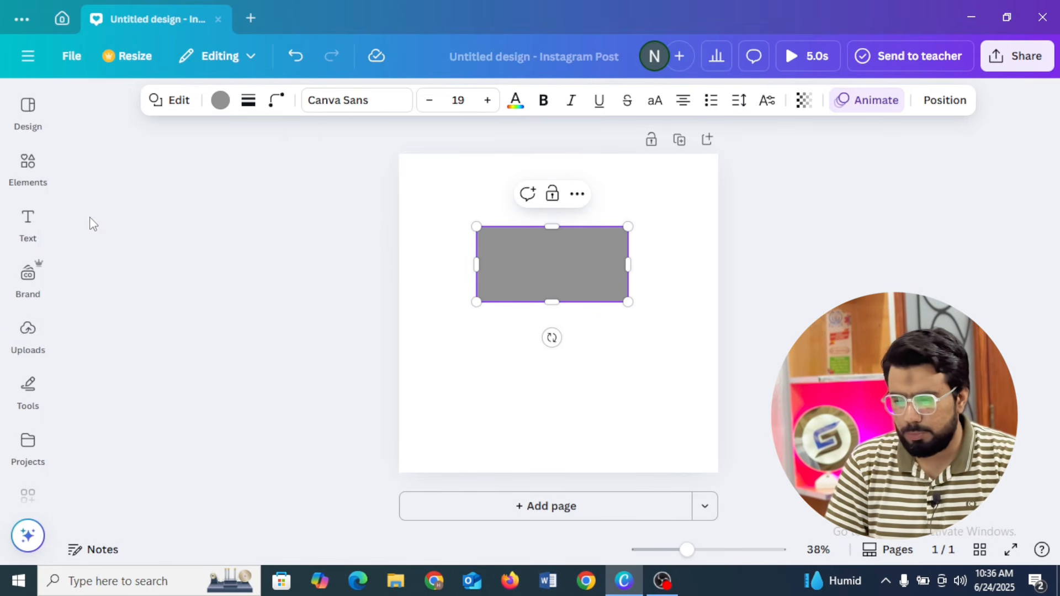
# - Add a circle and an inverted triangle shape to the page
pyautogui.click(26, 169)
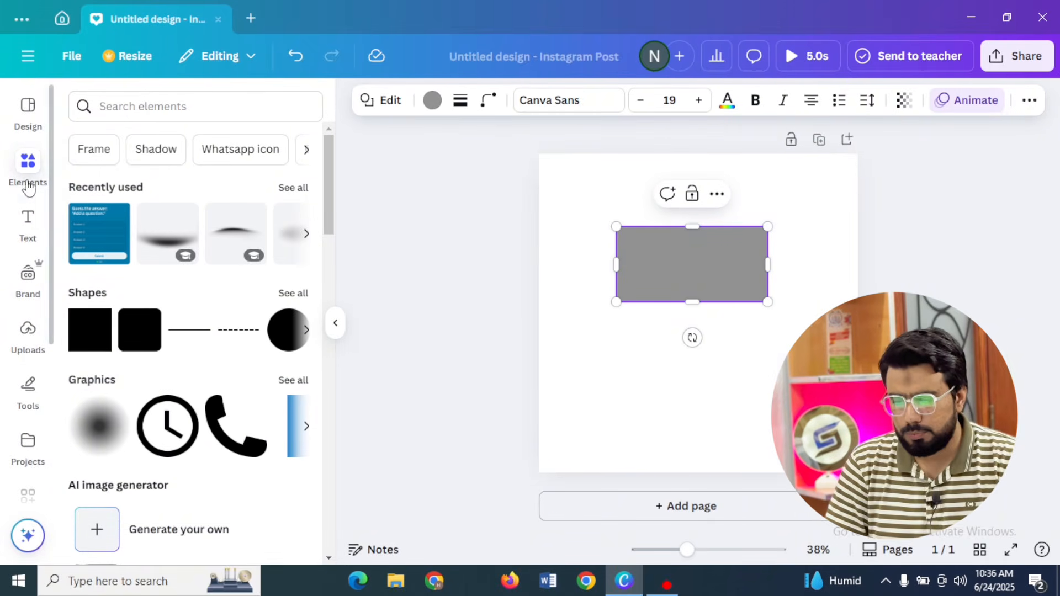
pyautogui.click(288, 331)
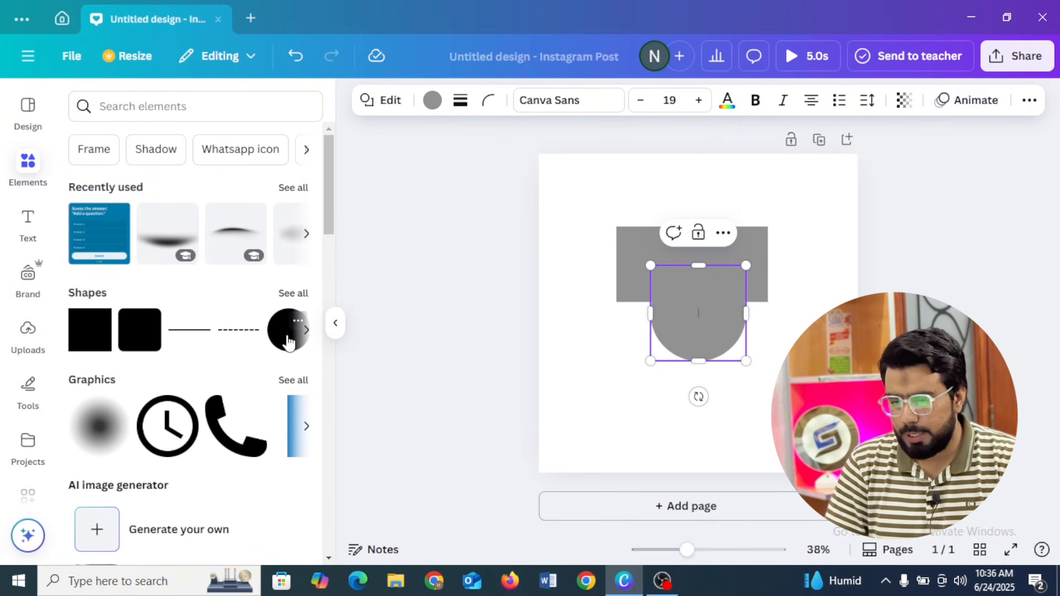
pyautogui.click(306, 329)
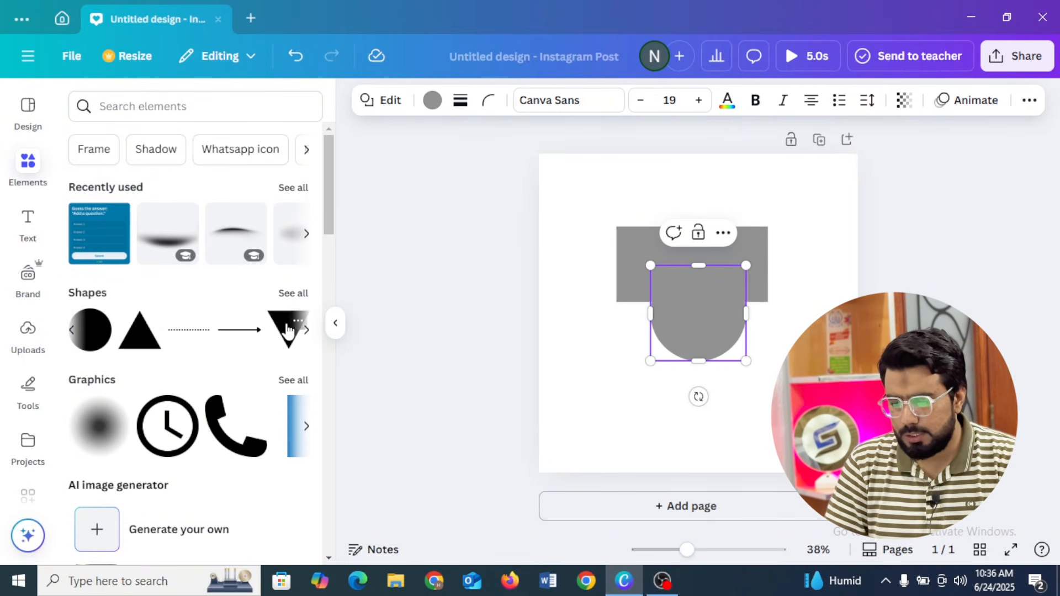
pyautogui.click(336, 324)
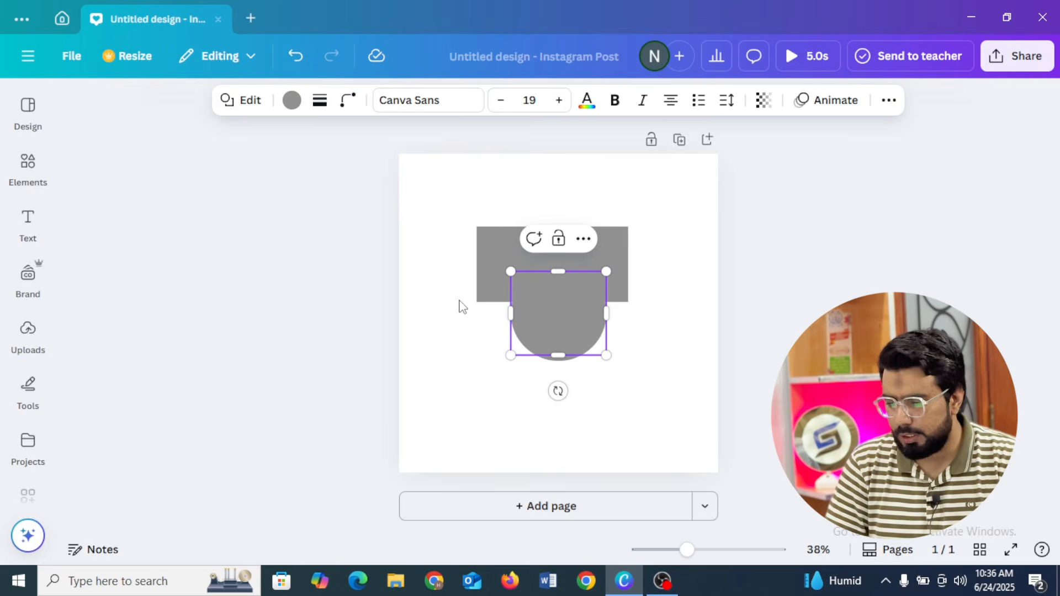
# - Move the inverted triangle to the page's lower right and the circle to its lower left, below the rectangle
pyautogui.click(743, 306)
pyautogui.moveTo(591, 312); pyautogui.dragTo(679, 379)
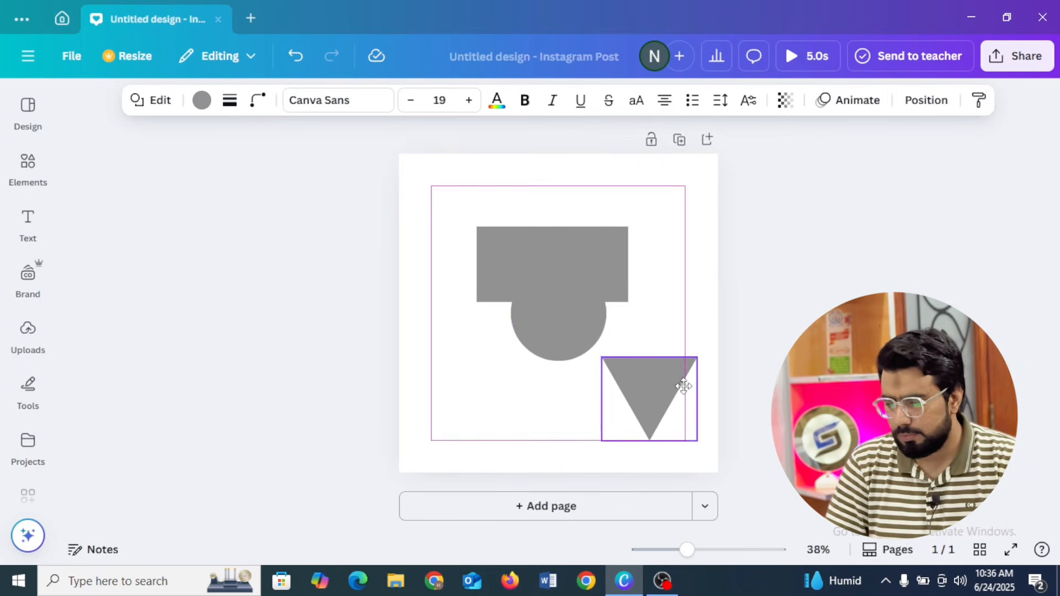
pyautogui.moveTo(556, 339); pyautogui.dragTo(492, 404)
# - Fill the rectangle with dark blue and the circle with red from the default solid colors
pyautogui.click(572, 256)
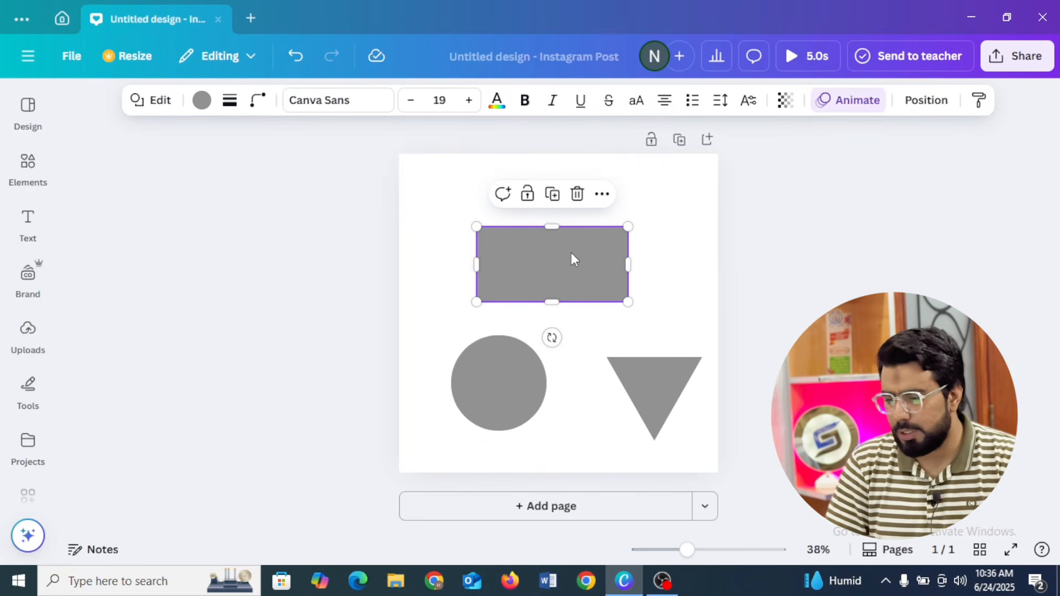
pyautogui.click(202, 100)
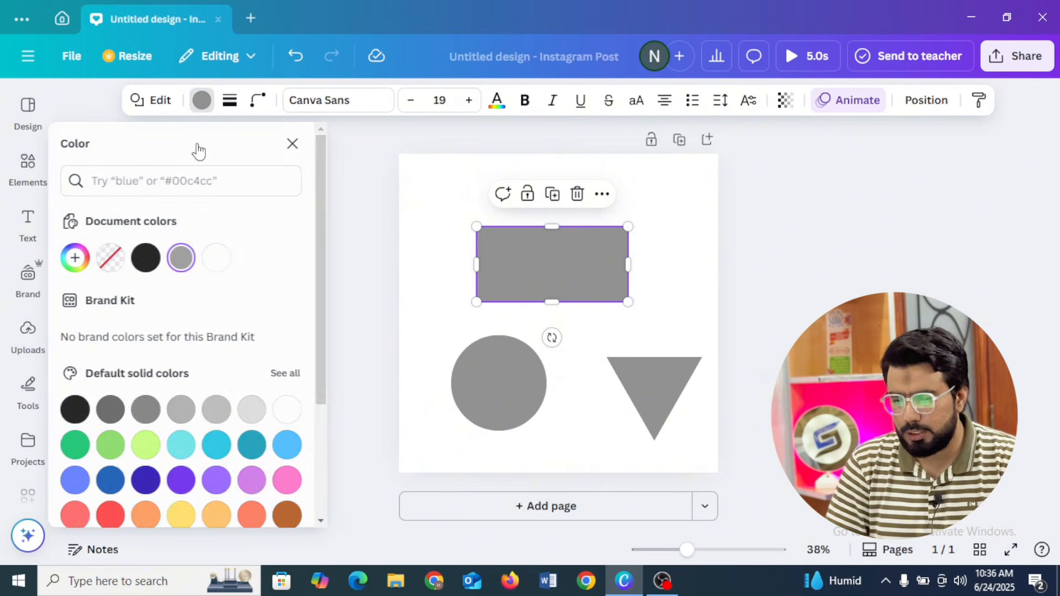
pyautogui.click(154, 478)
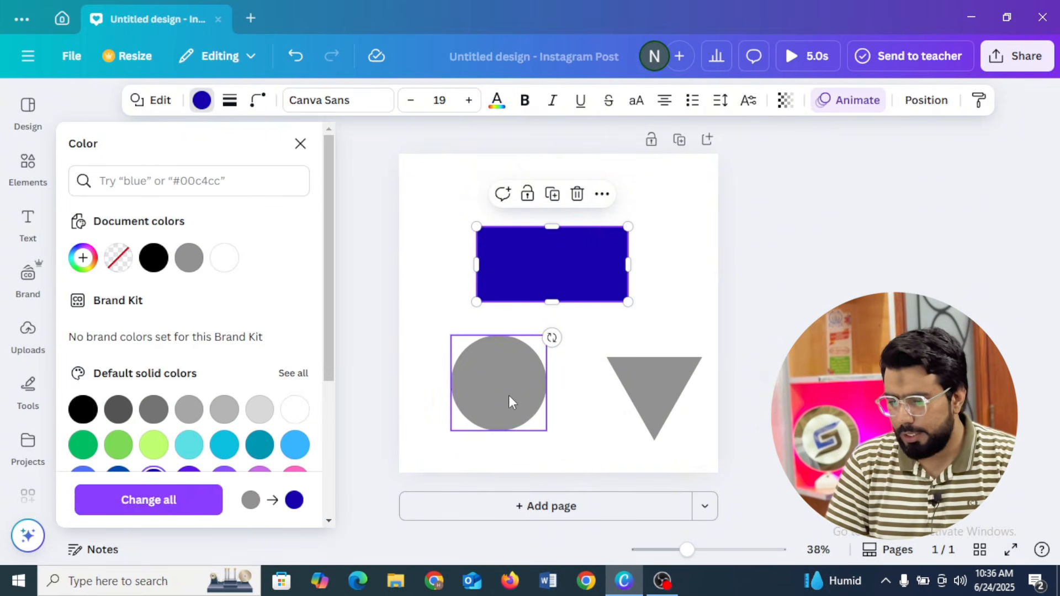
pyautogui.click(509, 400)
pyautogui.click(123, 517)
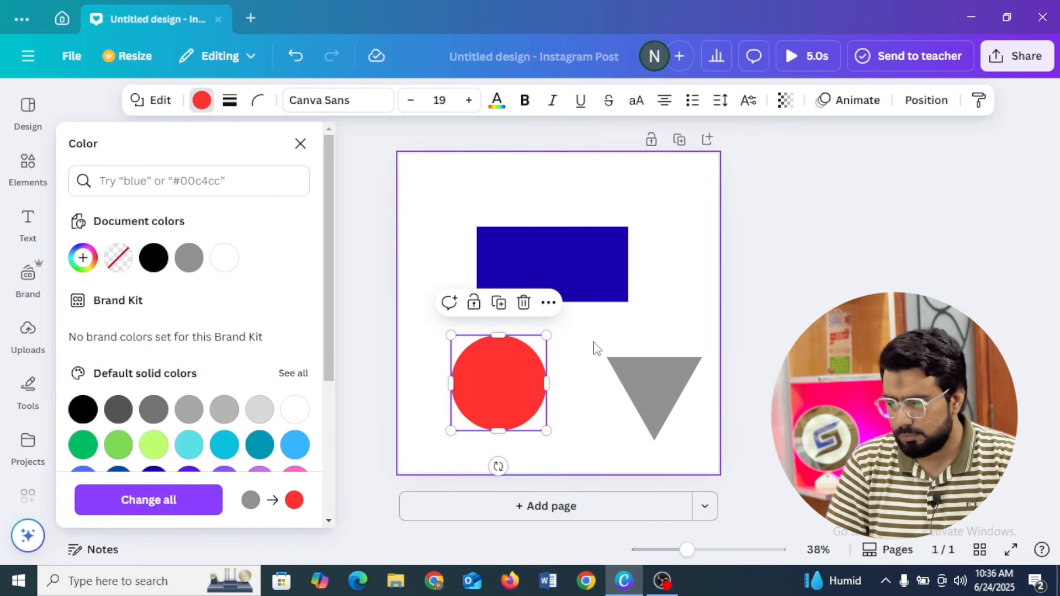
# - Fill the inverted triangle with black and clear the selection
pyautogui.click(674, 398)
pyautogui.click(82, 414)
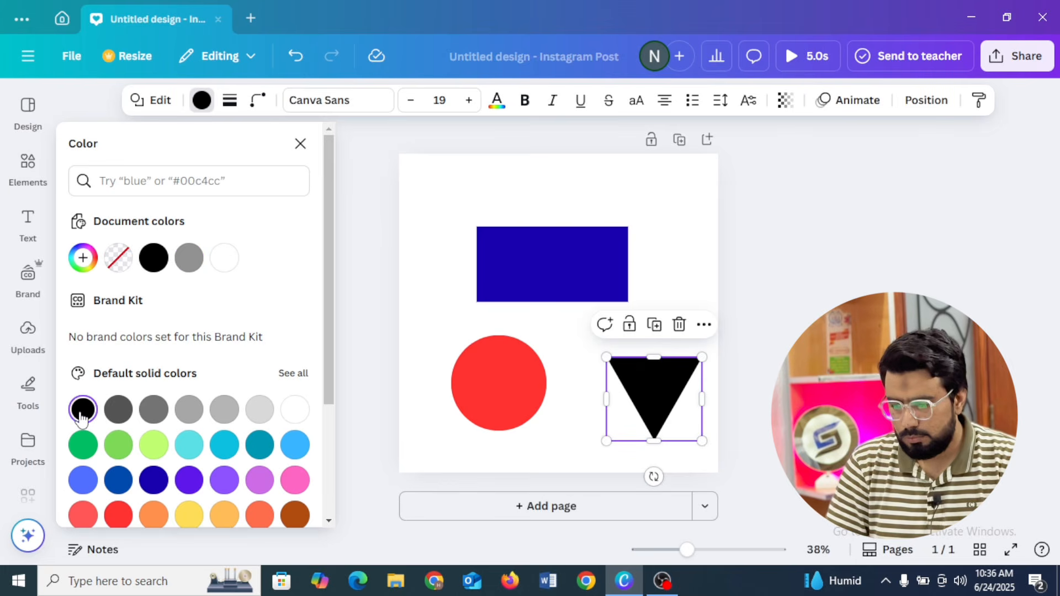
pyautogui.click(677, 277)
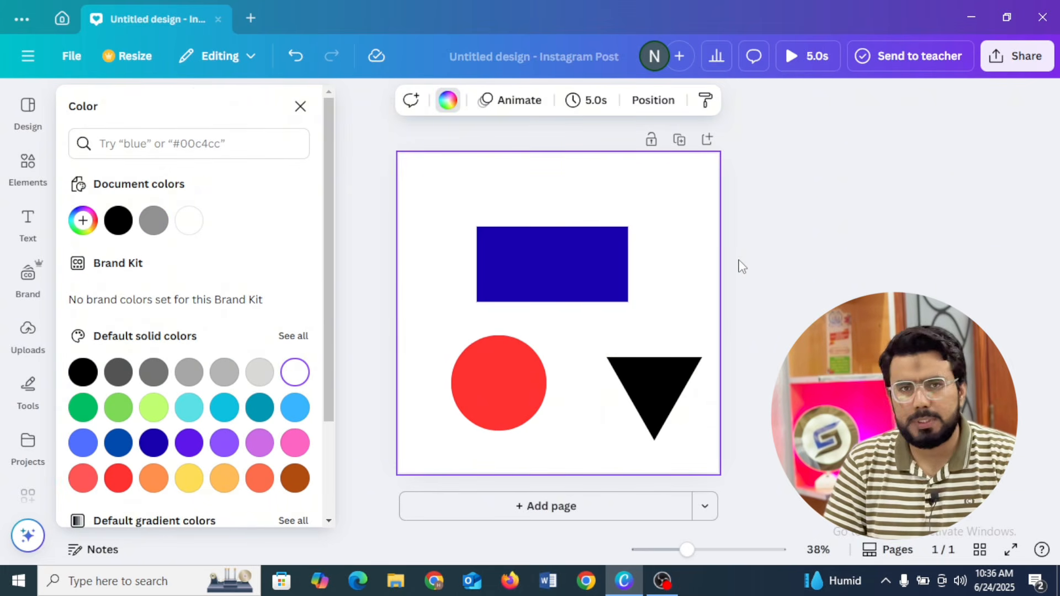
pyautogui.click(359, 293)
pyautogui.click(498, 241)
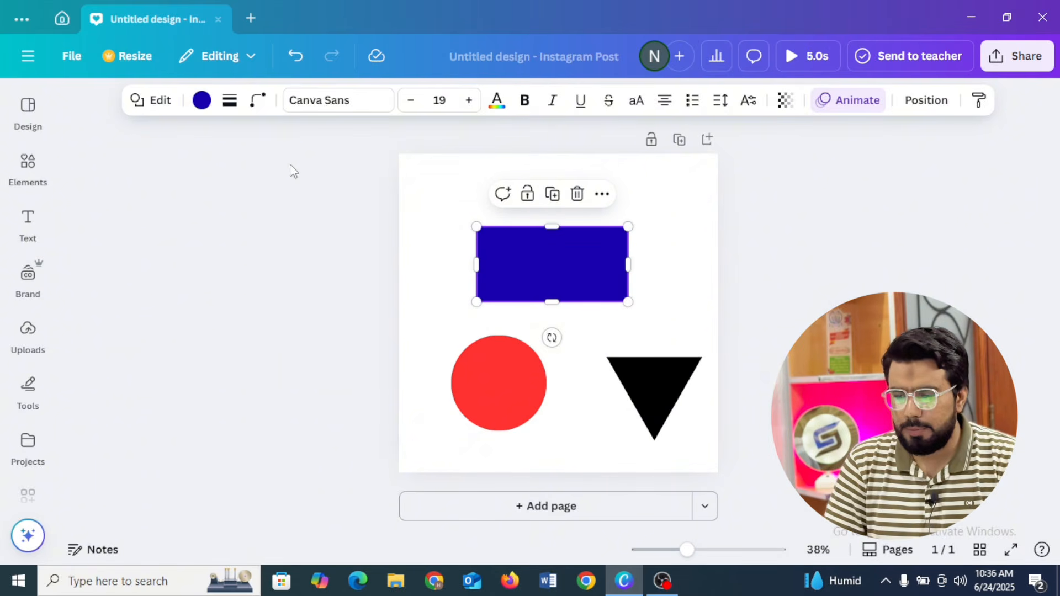
pyautogui.click(837, 110)
pyautogui.click(835, 113)
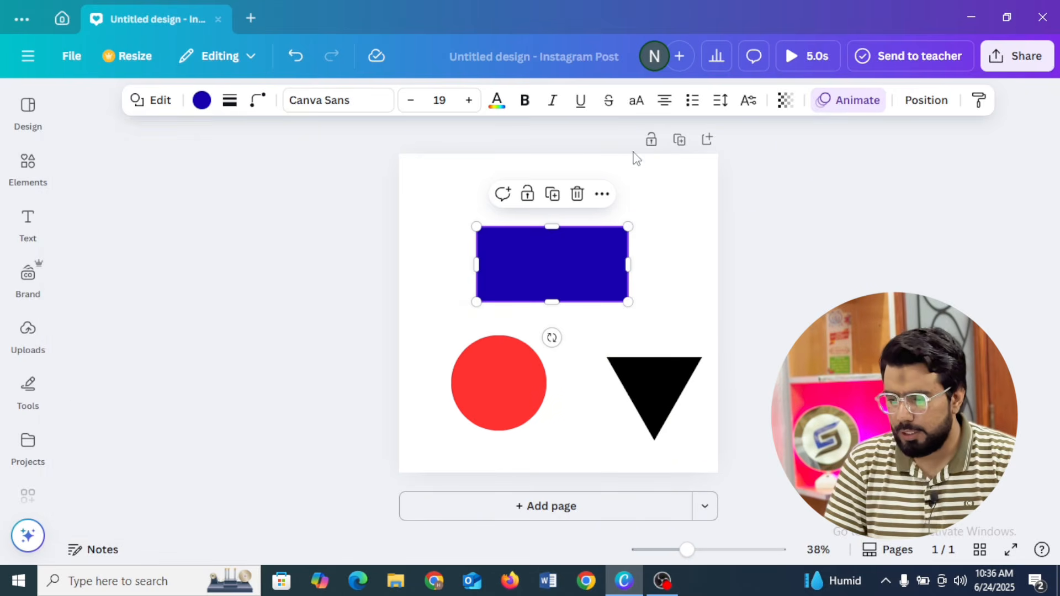
pyautogui.click(617, 146)
pyautogui.click(567, 255)
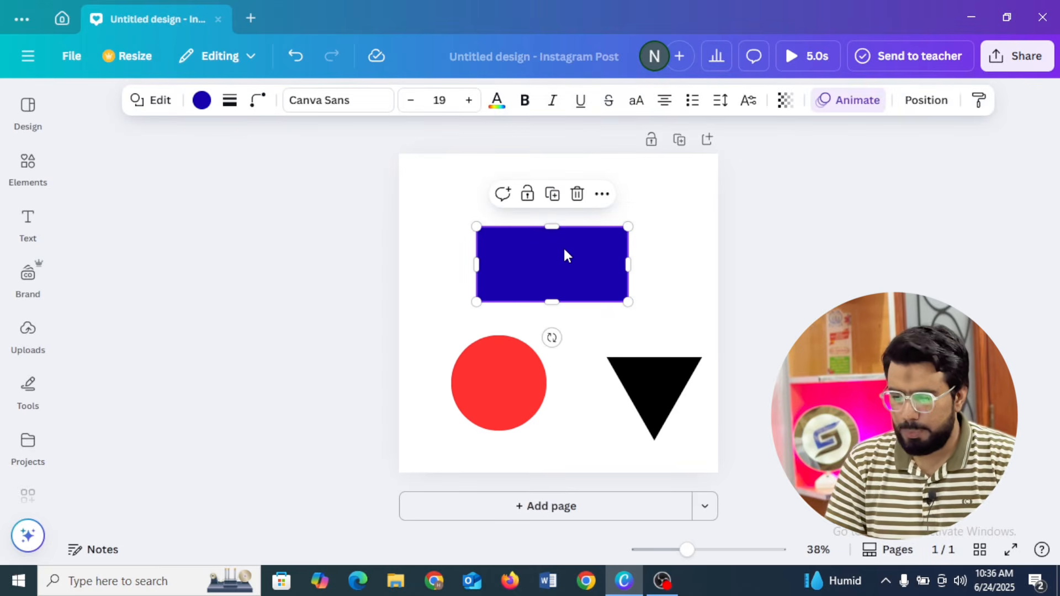
# - Switch the dark blue rectangle's animation to Stomp on enter and add the Rotate add-on effect
pyautogui.click(847, 99)
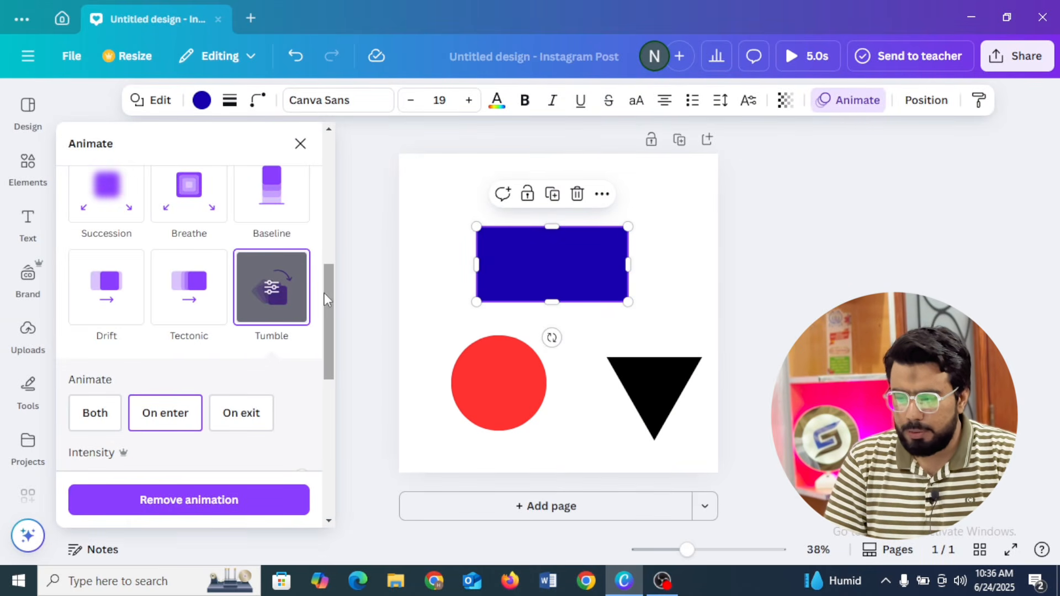
pyautogui.moveTo(325, 298); pyautogui.dragTo(324, 389)
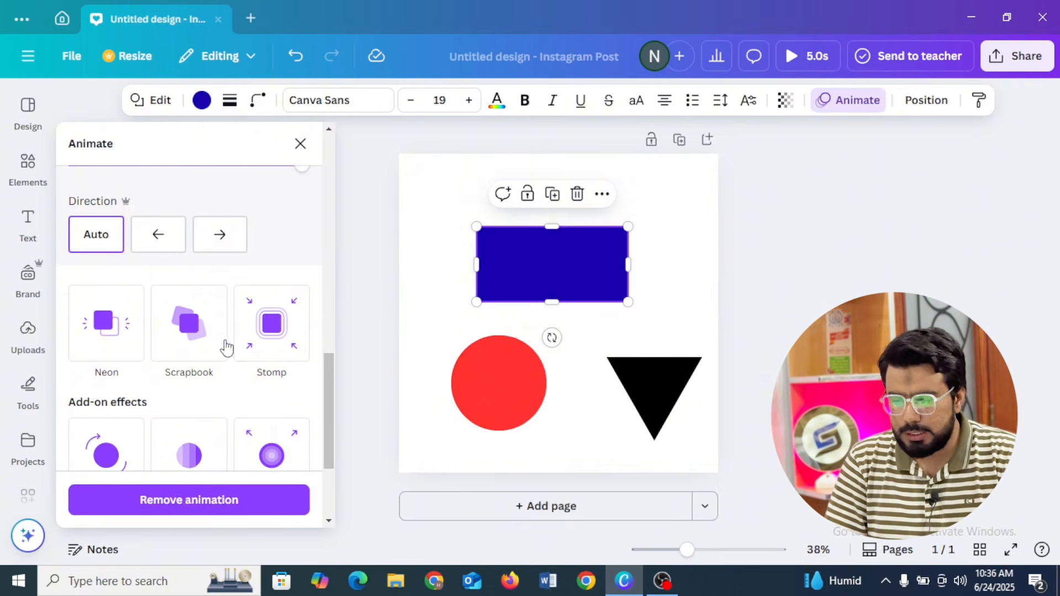
pyautogui.click(173, 310)
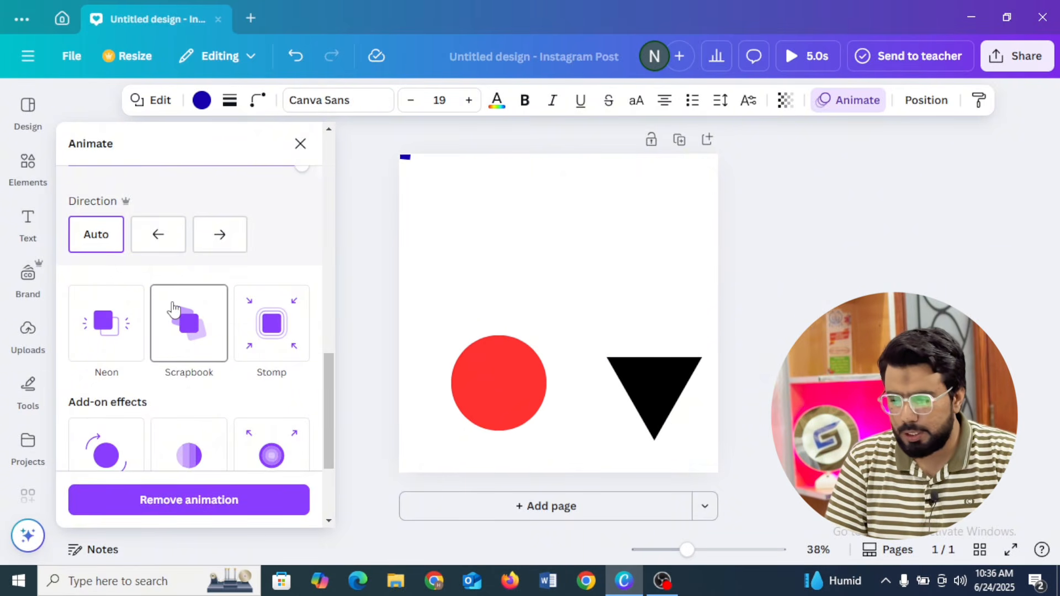
pyautogui.click(135, 315)
pyautogui.click(283, 287)
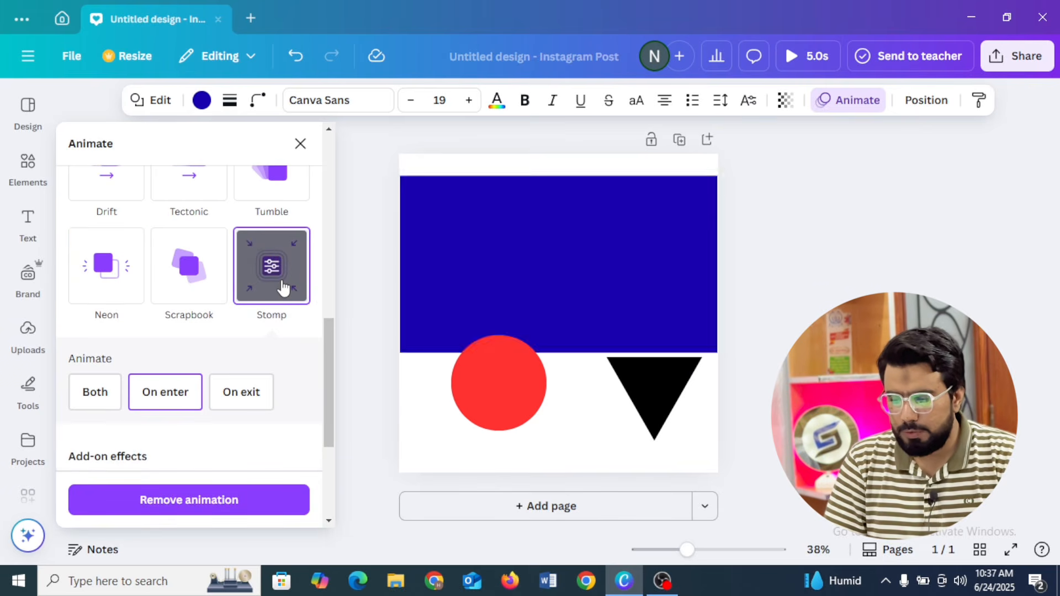
pyautogui.moveTo(329, 318); pyautogui.dragTo(327, 389)
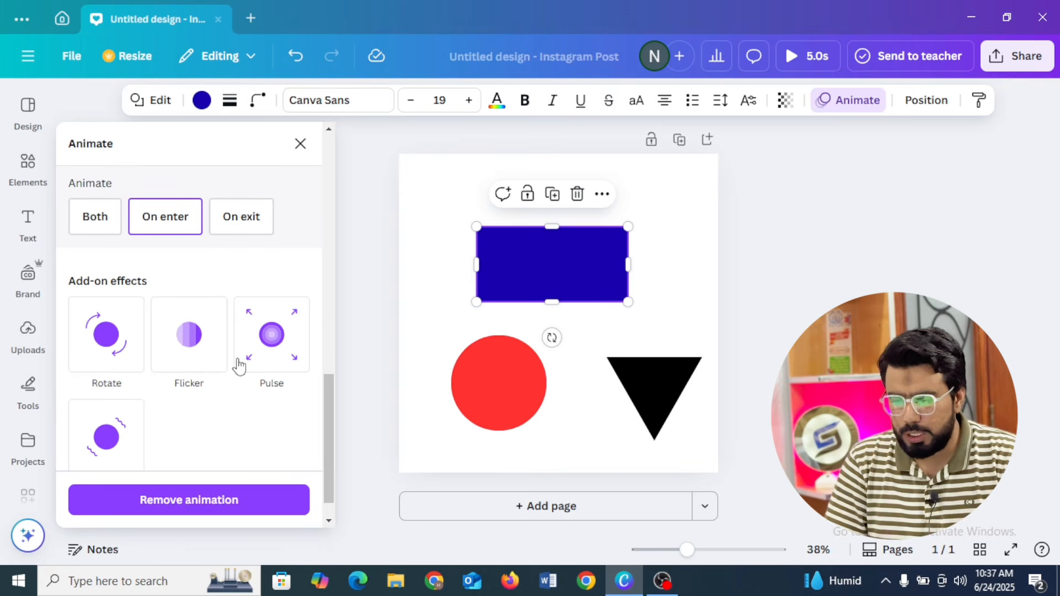
pyautogui.click(95, 338)
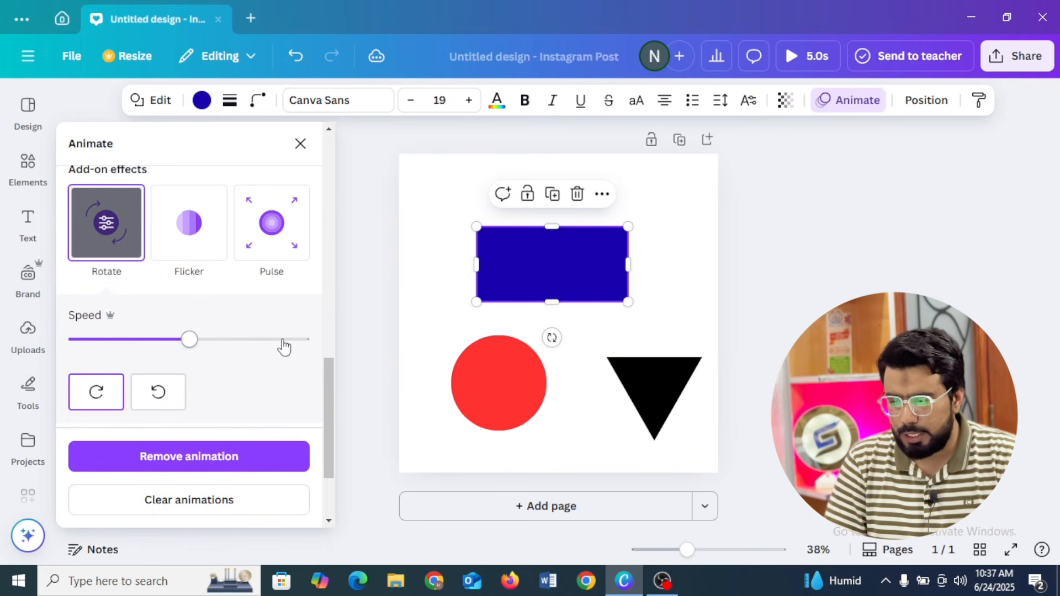
# - Try the Succession animation on the rectangle, and replace it with Wipe
pyautogui.moveTo(329, 376); pyautogui.dragTo(321, 269)
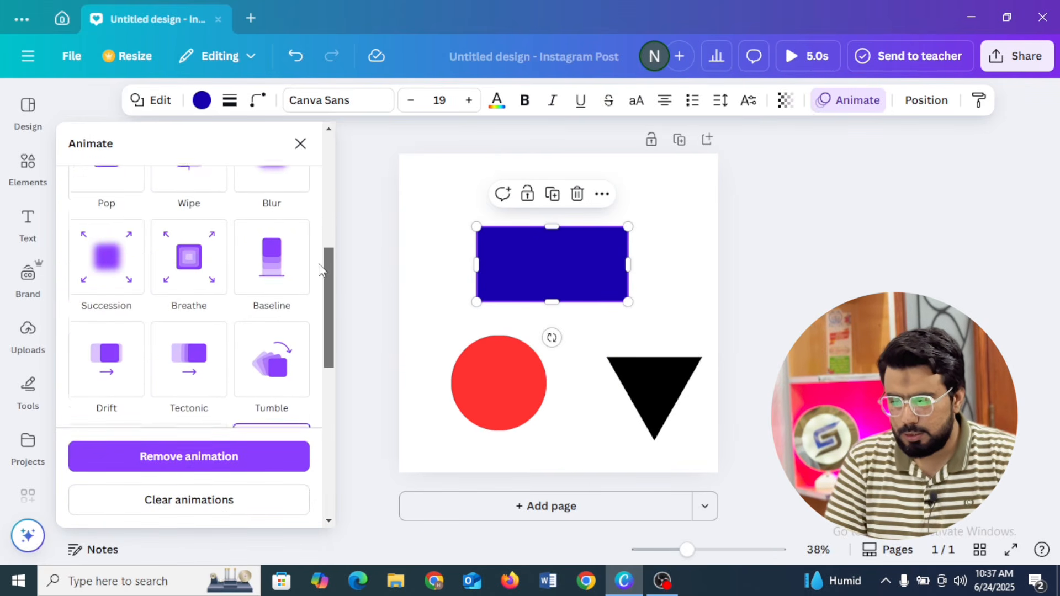
pyautogui.click(139, 279)
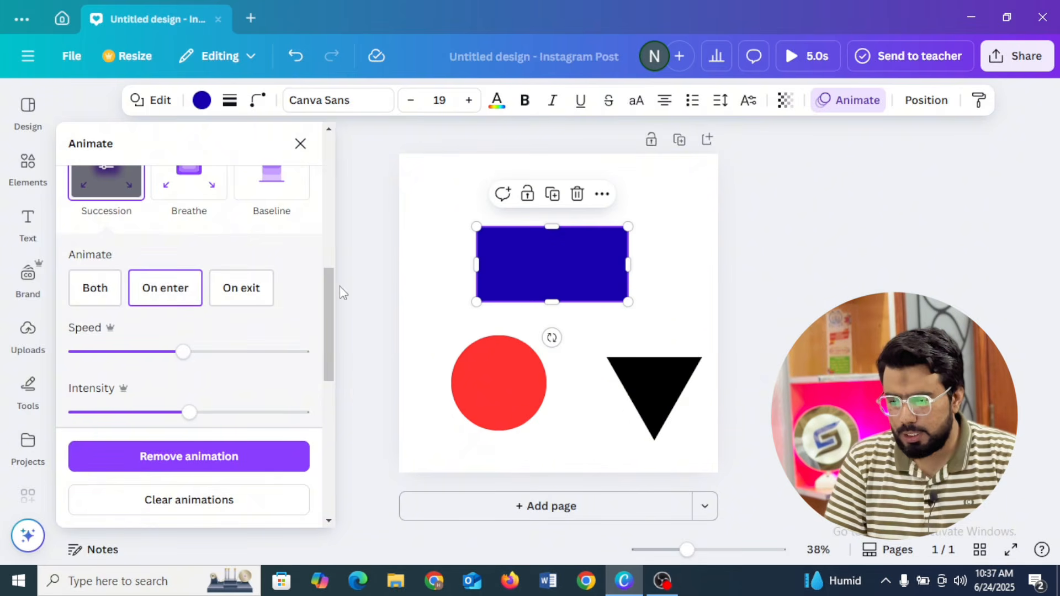
pyautogui.moveTo(329, 292); pyautogui.dragTo(327, 237)
pyautogui.click(198, 246)
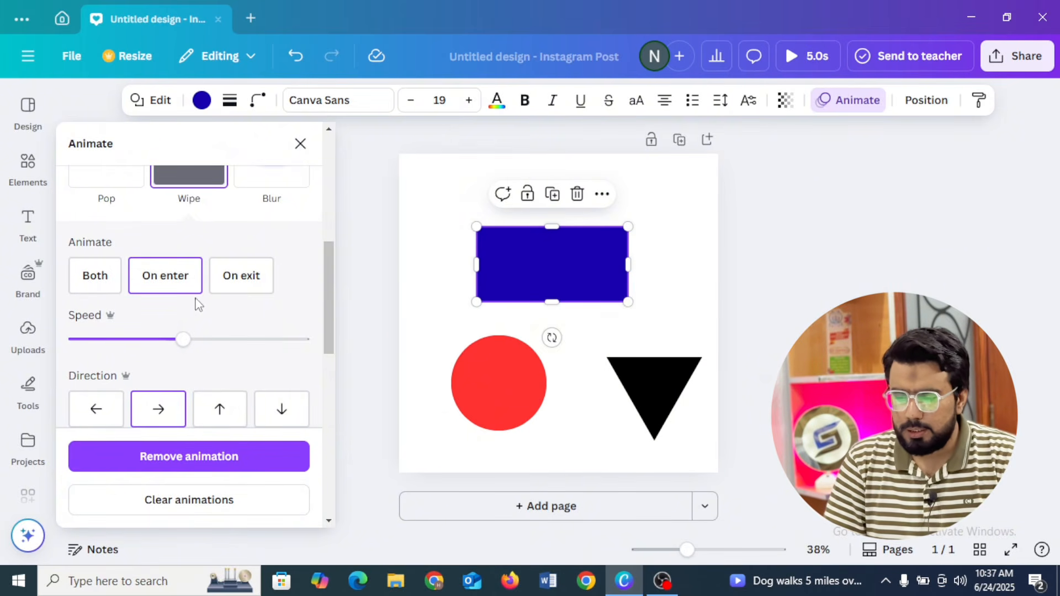
# - Try the rectangle's Wipe on exit at high and low speeds, and set it to play on enter at the lowest speed
pyautogui.click(90, 293)
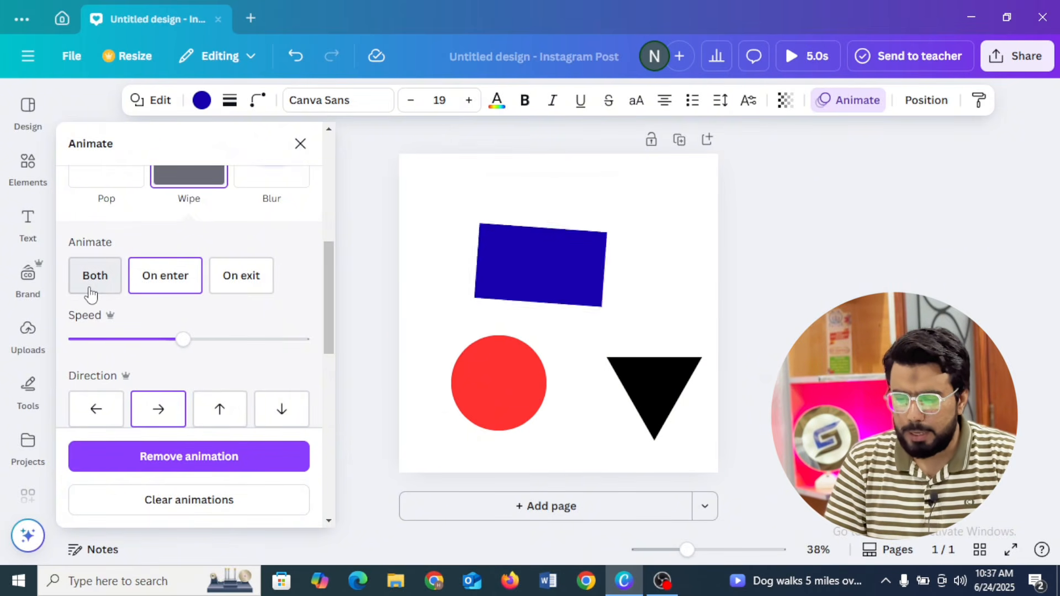
pyautogui.click(238, 274)
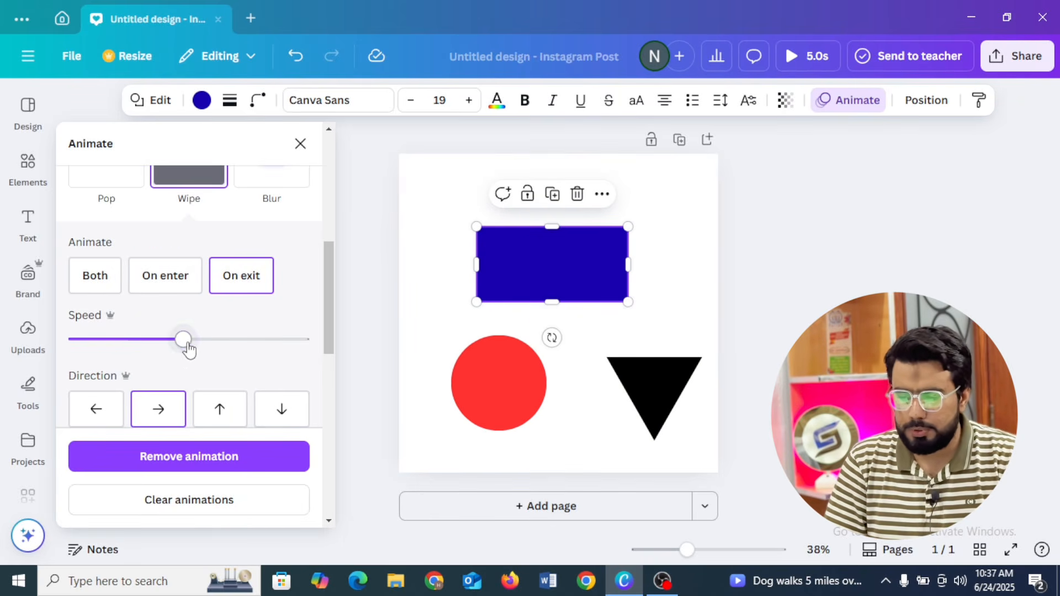
pyautogui.moveTo(188, 348); pyautogui.dragTo(339, 432)
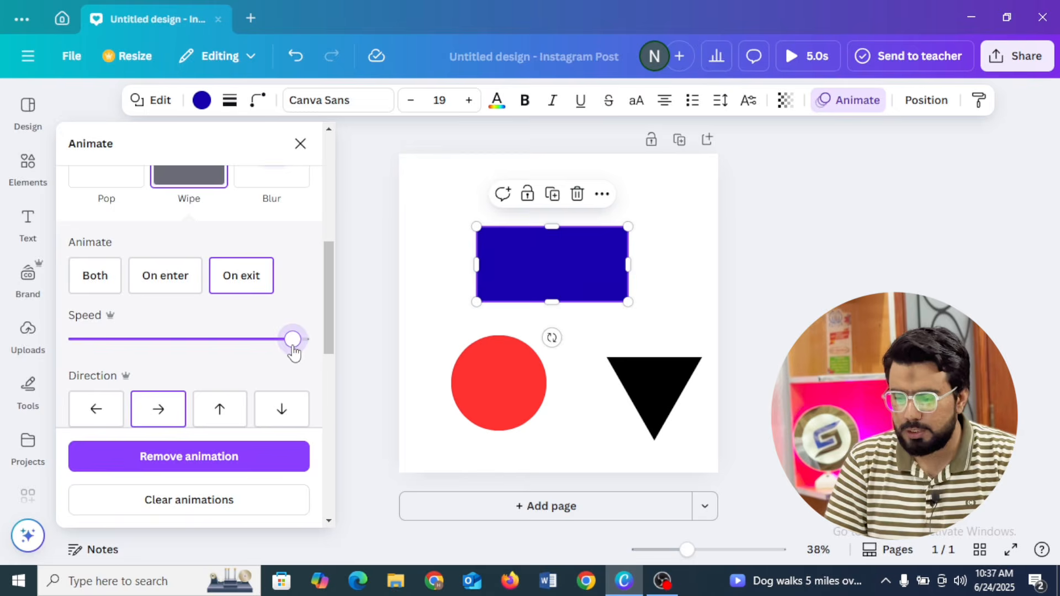
pyautogui.moveTo(292, 348); pyautogui.dragTo(75, 338)
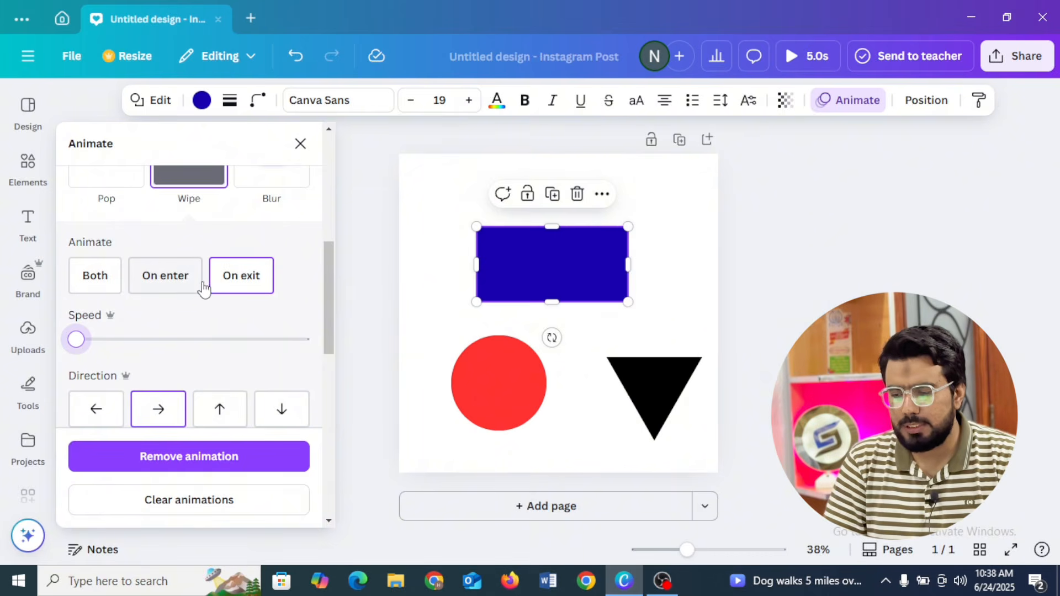
pyautogui.click(183, 286)
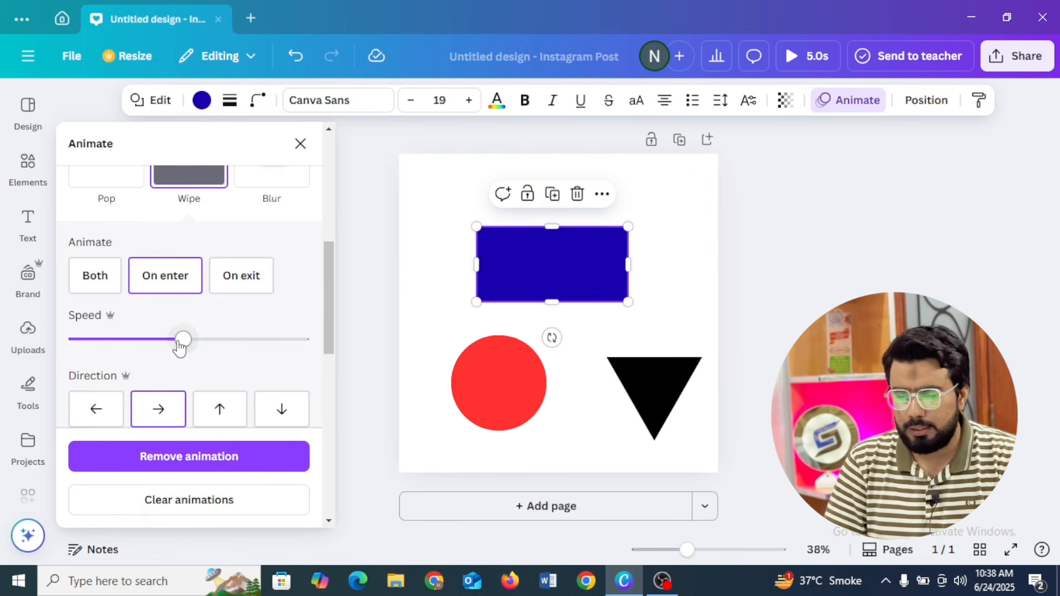
pyautogui.moveTo(179, 347); pyautogui.dragTo(68, 343)
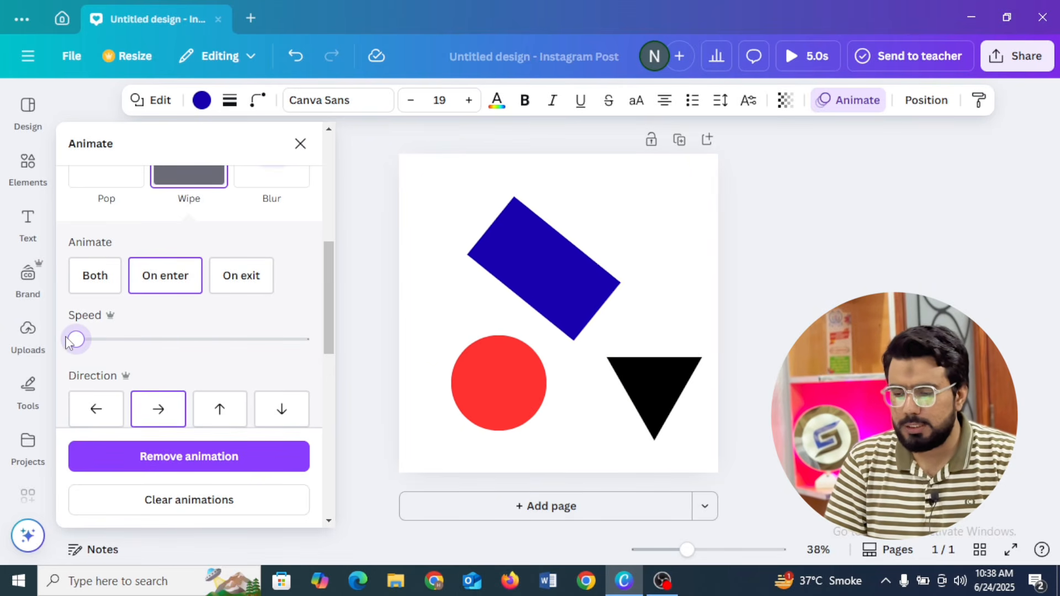
# - Try the Neon animation on the red circle, and give it Tumble on enter instead
pyautogui.click(500, 394)
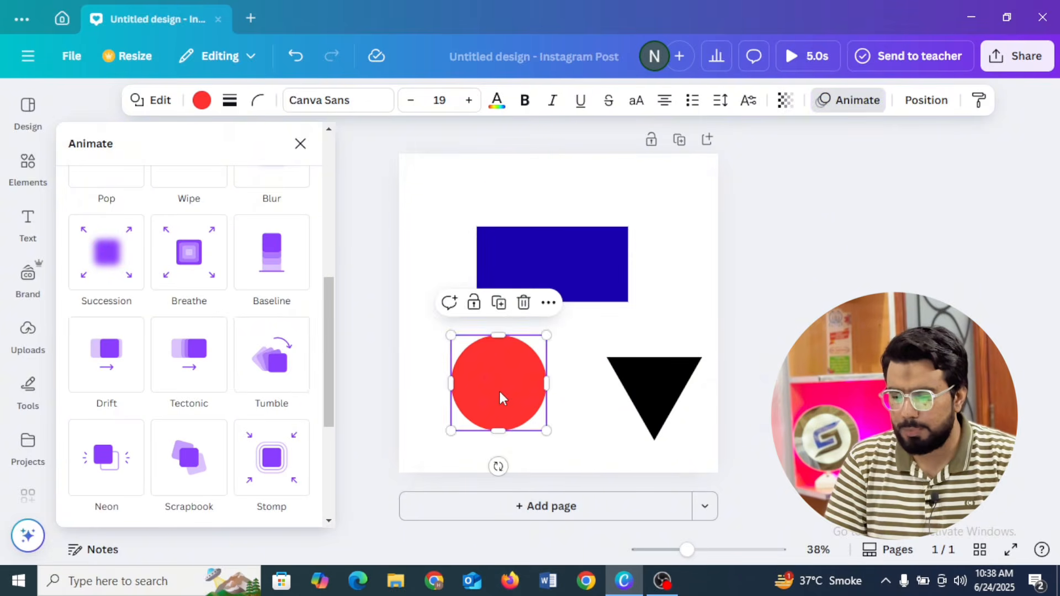
pyautogui.scroll(-3, 327, 355)
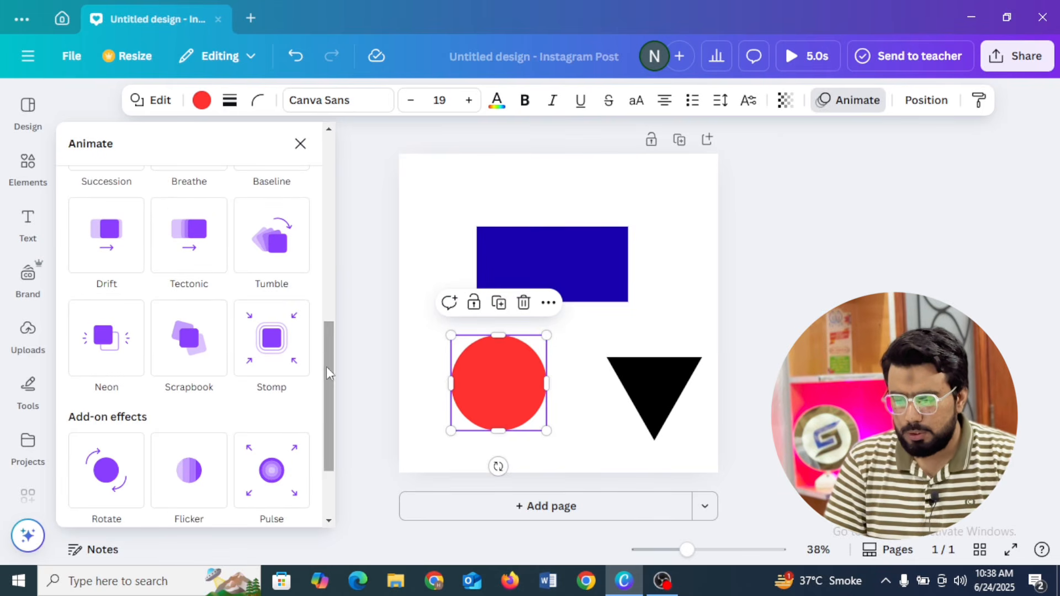
pyautogui.click(124, 350)
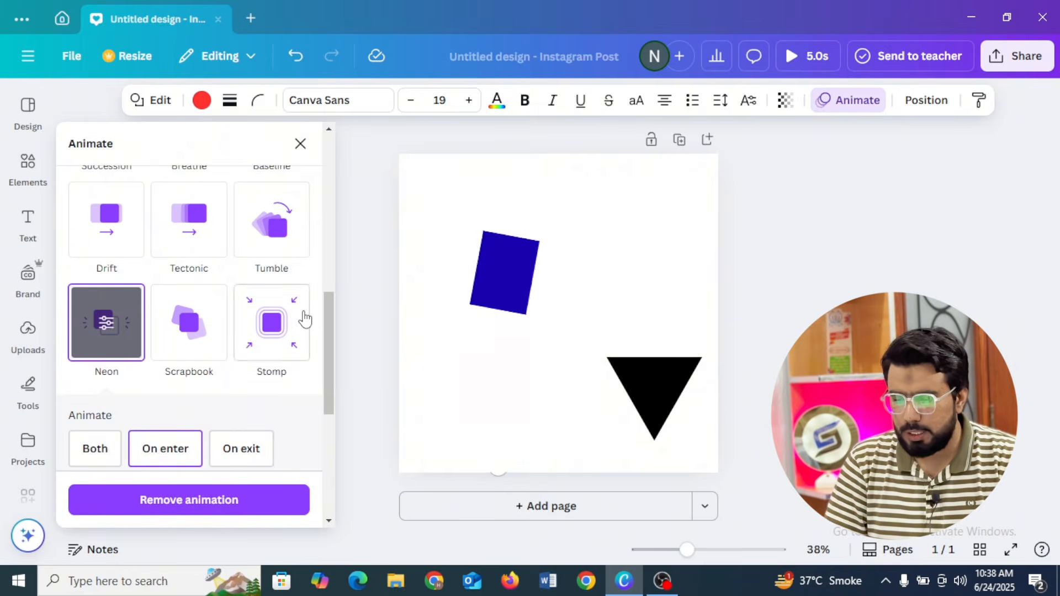
pyautogui.click(301, 320)
pyautogui.click(282, 220)
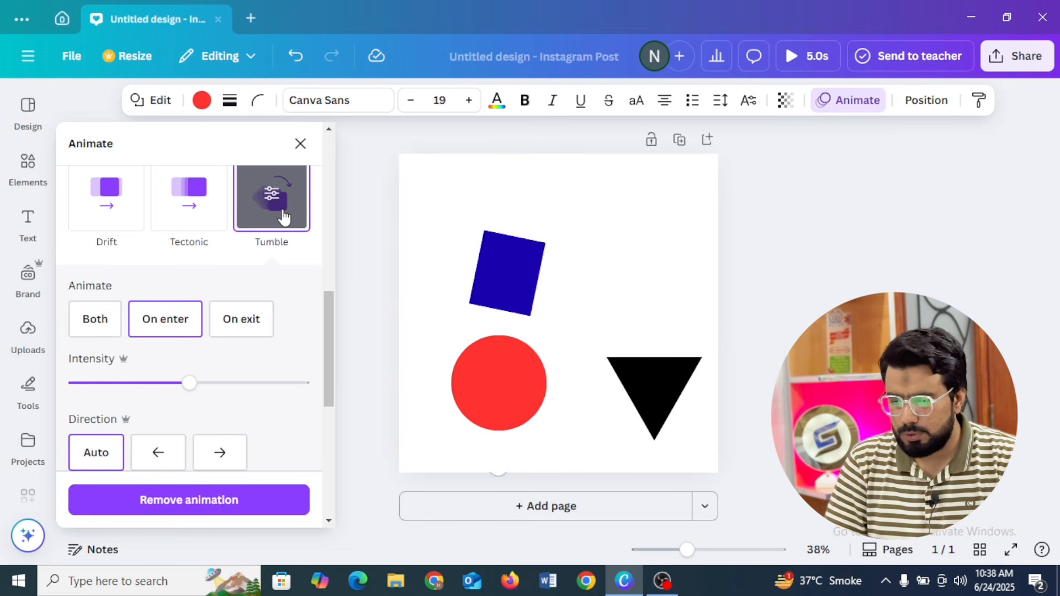
pyautogui.click(158, 330)
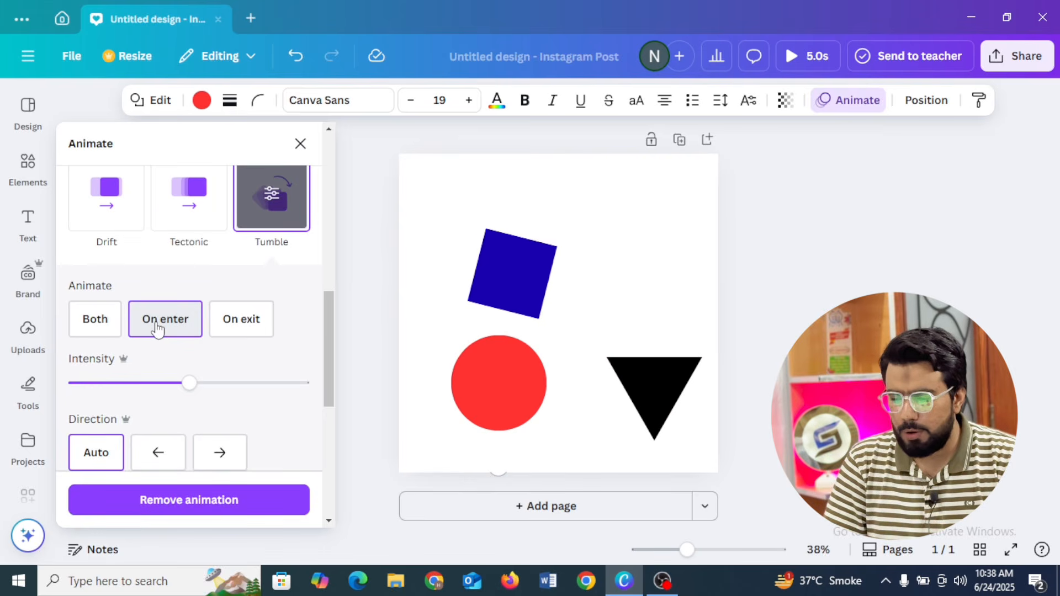
# - Move the black triangle to the page's upper right and the red circle to the lower centre, below the rectangle
pyautogui.click(476, 382)
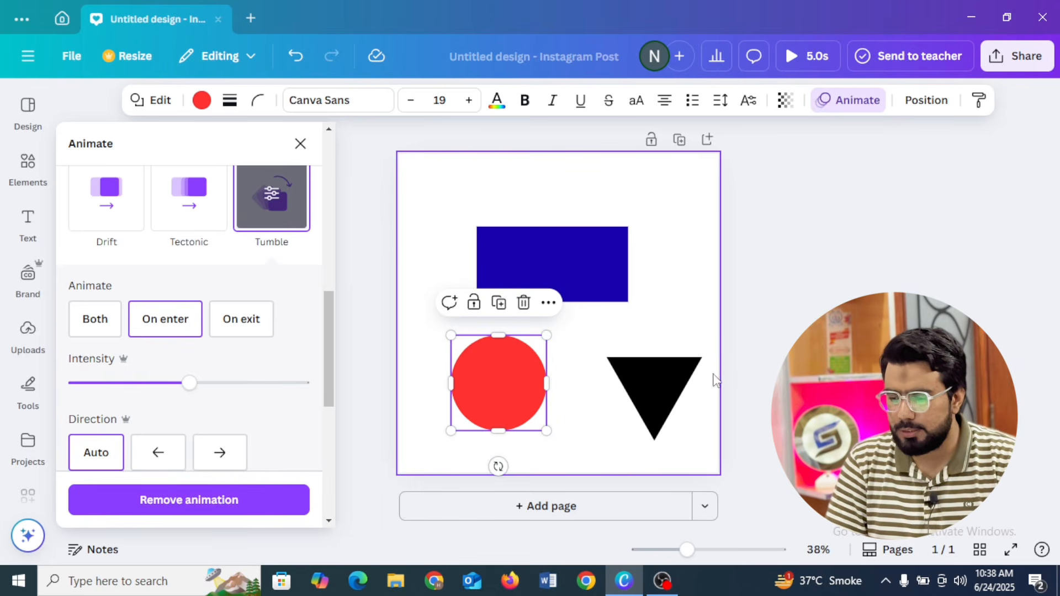
pyautogui.moveTo(674, 390); pyautogui.dragTo(684, 209)
pyautogui.moveTo(481, 383); pyautogui.dragTo(574, 399)
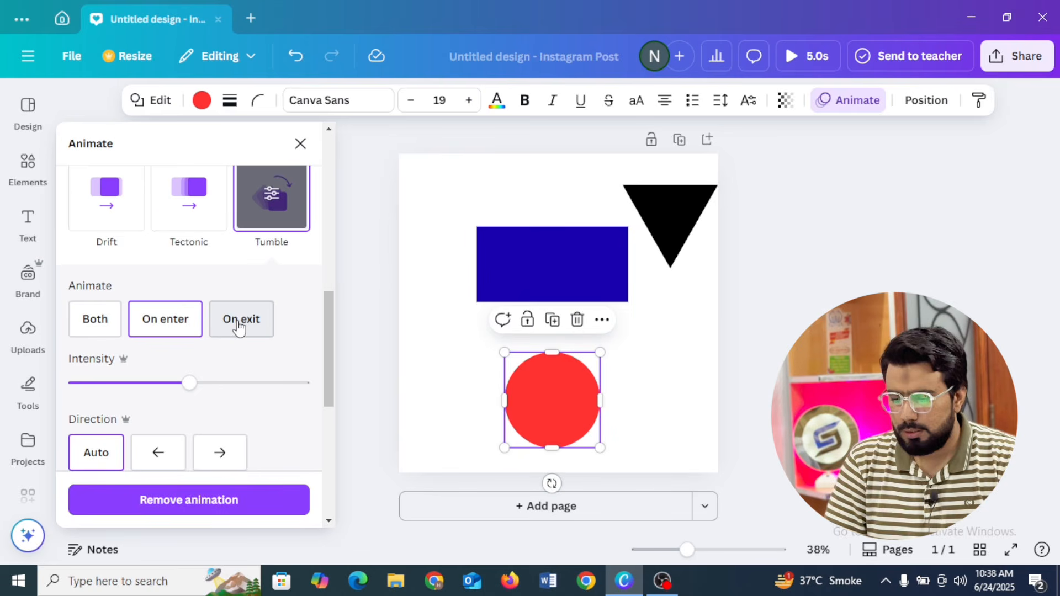
# - Raise the circle's Tumble intensity to near maximum, compare both arrow directions and choose the left one
pyautogui.moveTo(194, 381); pyautogui.dragTo(291, 382)
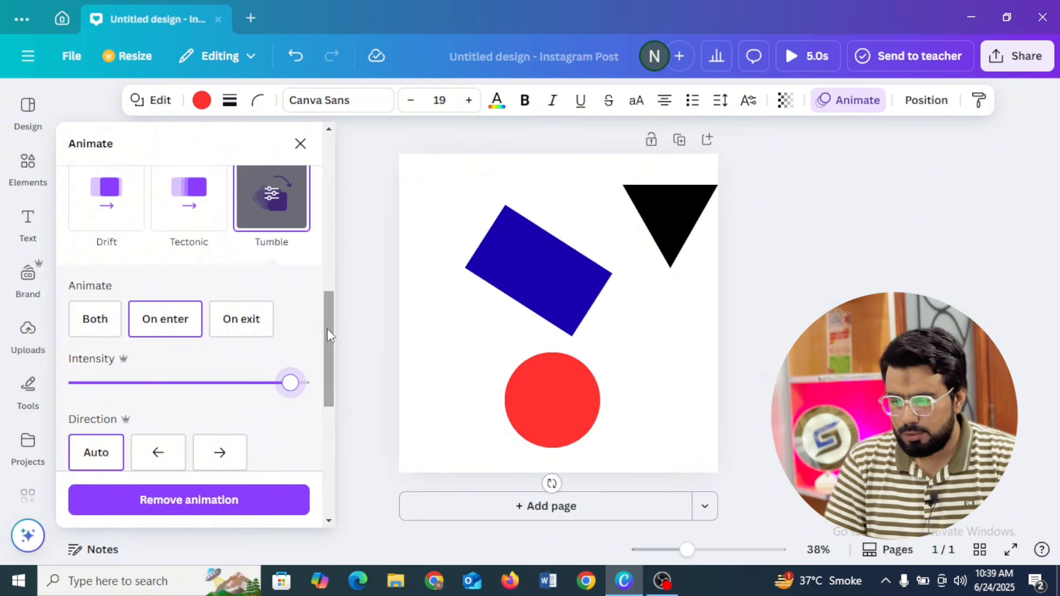
pyautogui.moveTo(327, 329); pyautogui.dragTo(330, 362)
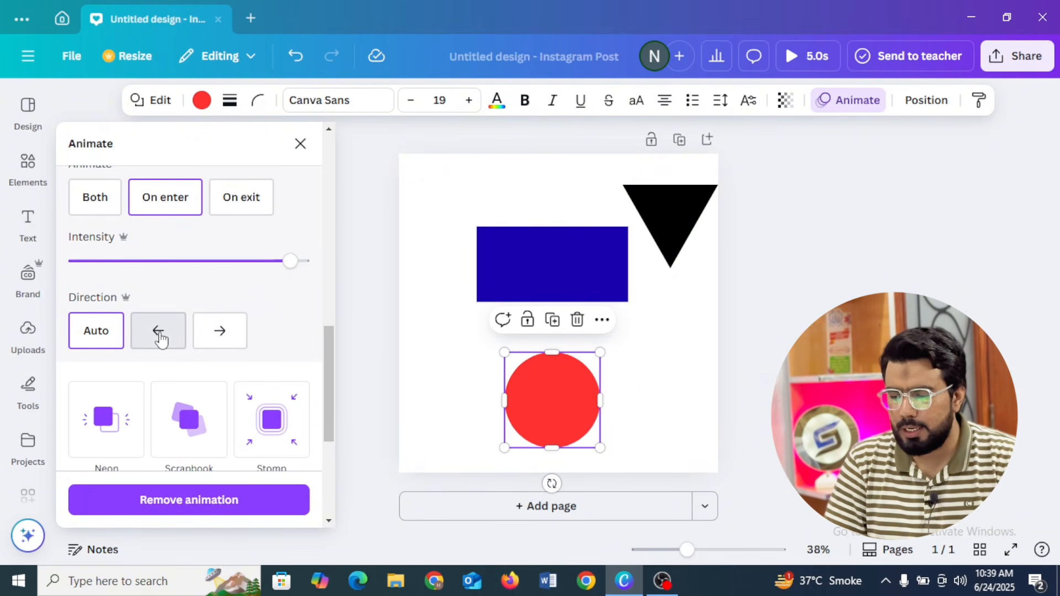
pyautogui.click(159, 338)
pyautogui.click(225, 331)
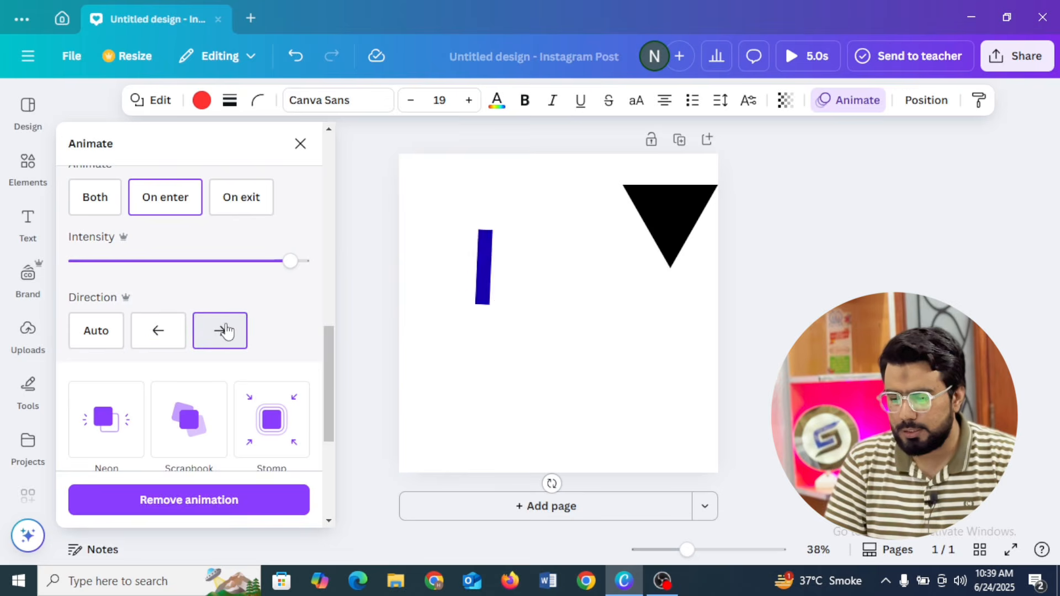
pyautogui.click(157, 330)
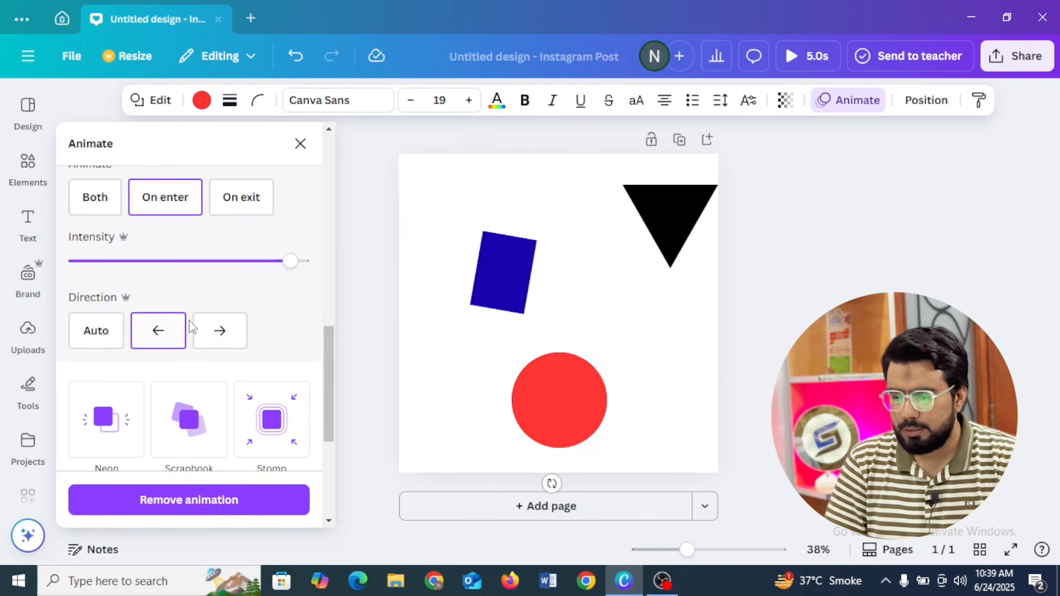
# - Try the circle's Tumble on exit with the right direction, and set it to play on both enter and exit
pyautogui.click(230, 210)
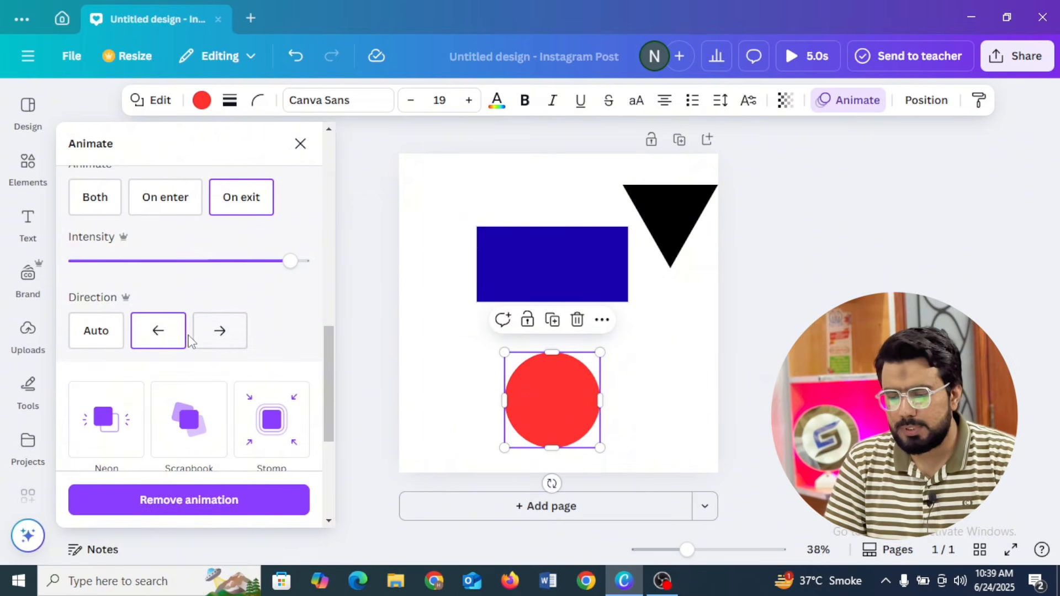
pyautogui.click(226, 333)
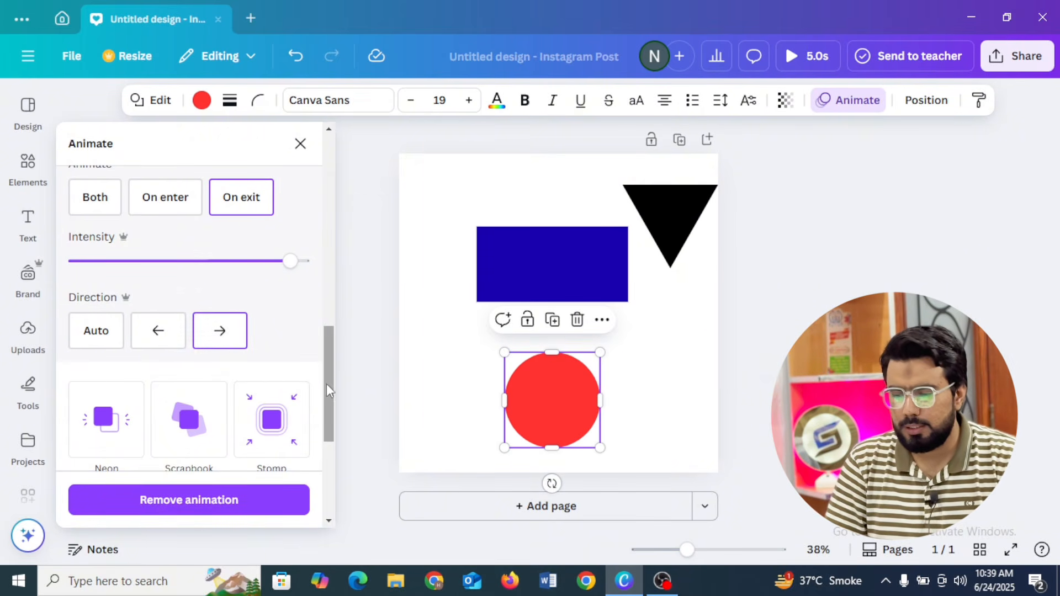
pyautogui.moveTo(326, 383); pyautogui.dragTo(323, 344)
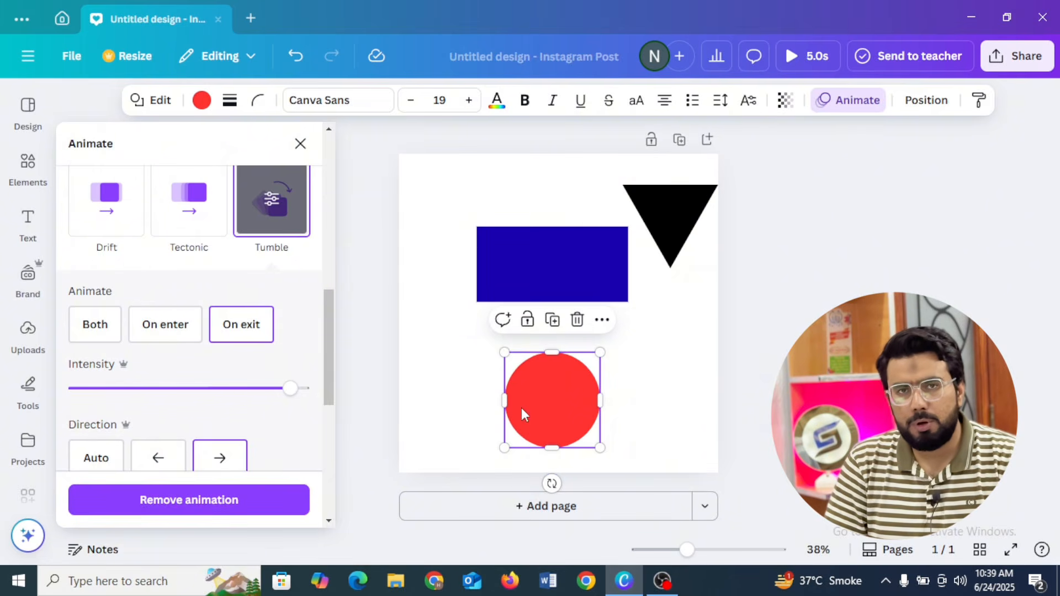
pyautogui.click(98, 330)
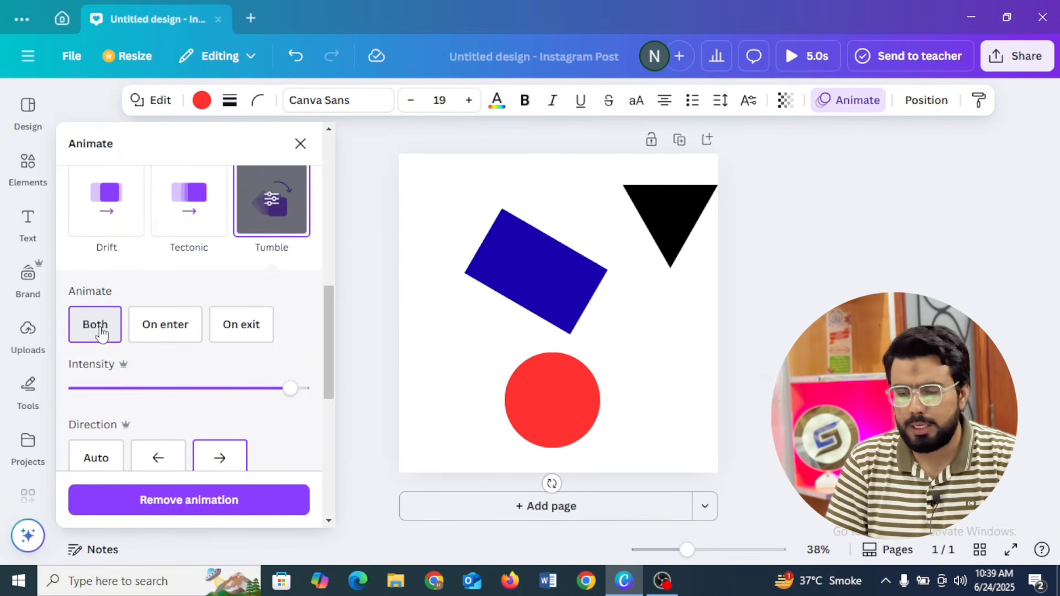
# - Replace the red circle's animation with Pan, playing on enter toward the right
pyautogui.moveTo(326, 309); pyautogui.dragTo(333, 218)
pyautogui.click(181, 231)
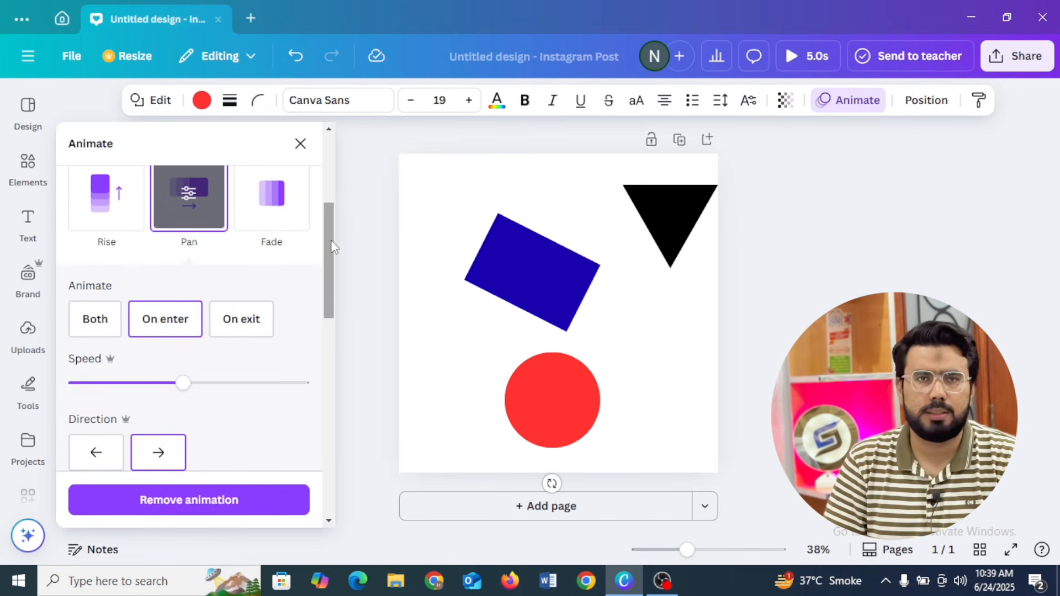
pyautogui.moveTo(332, 243); pyautogui.dragTo(331, 248)
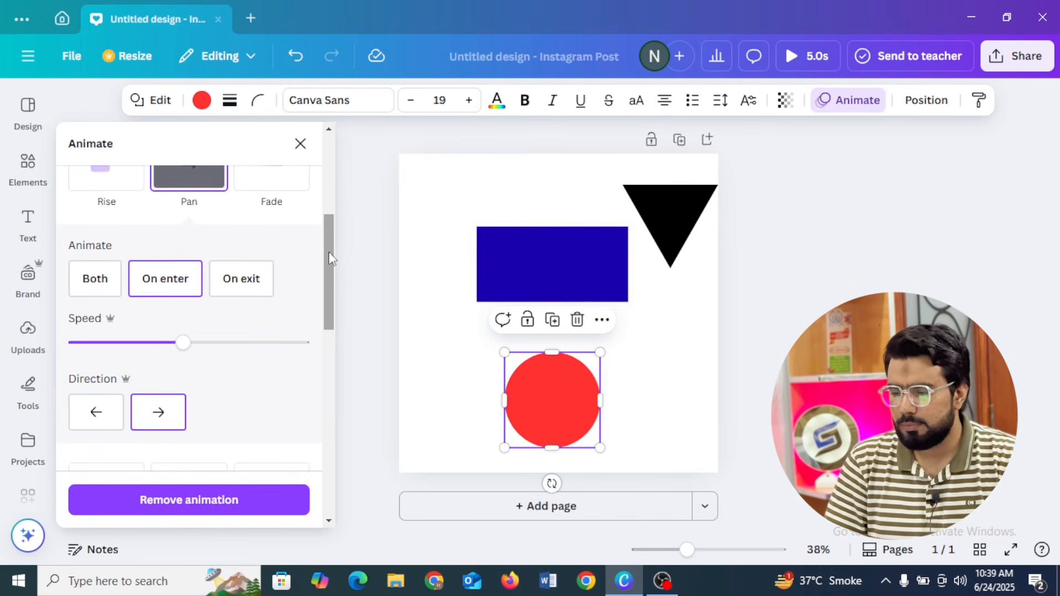
# - Delete the dark blue rectangle and the black triangle from the page
pyautogui.click(601, 243)
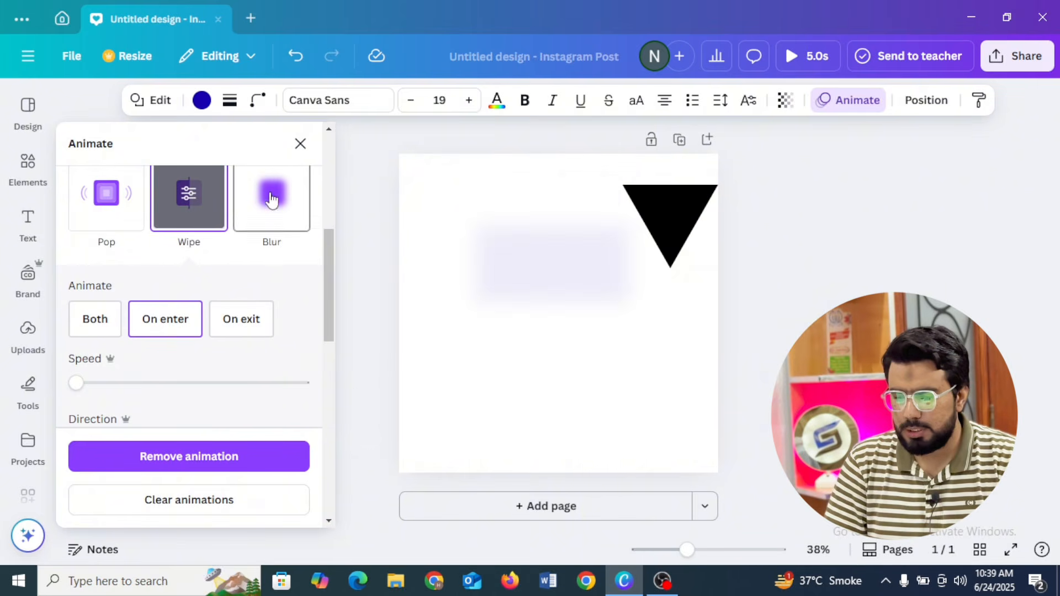
pyautogui.moveTo(332, 320); pyautogui.dragTo(358, 182)
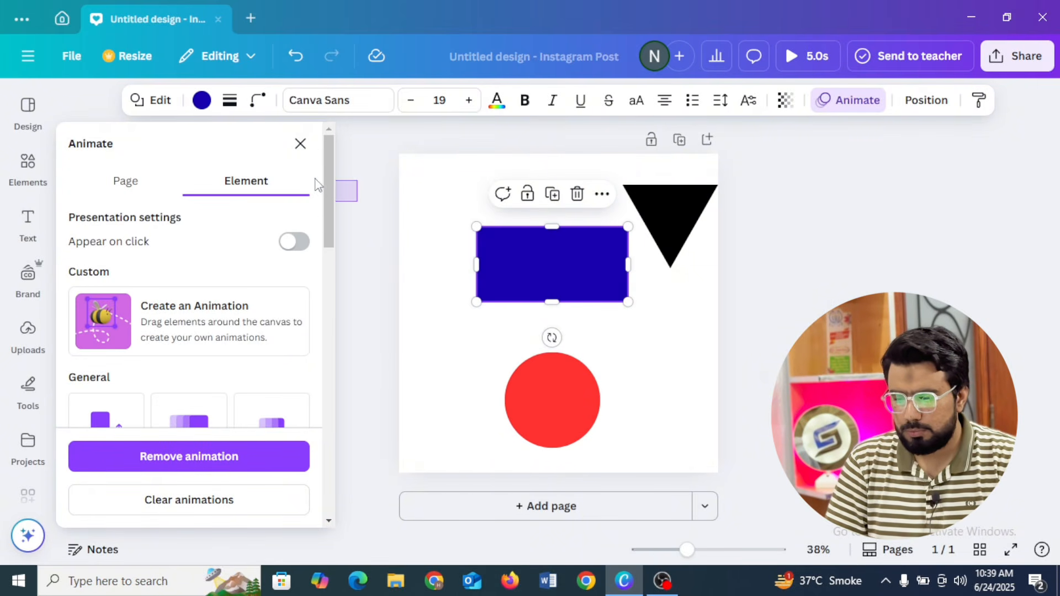
pyautogui.click(578, 195)
pyautogui.click(655, 204)
pyautogui.click(693, 151)
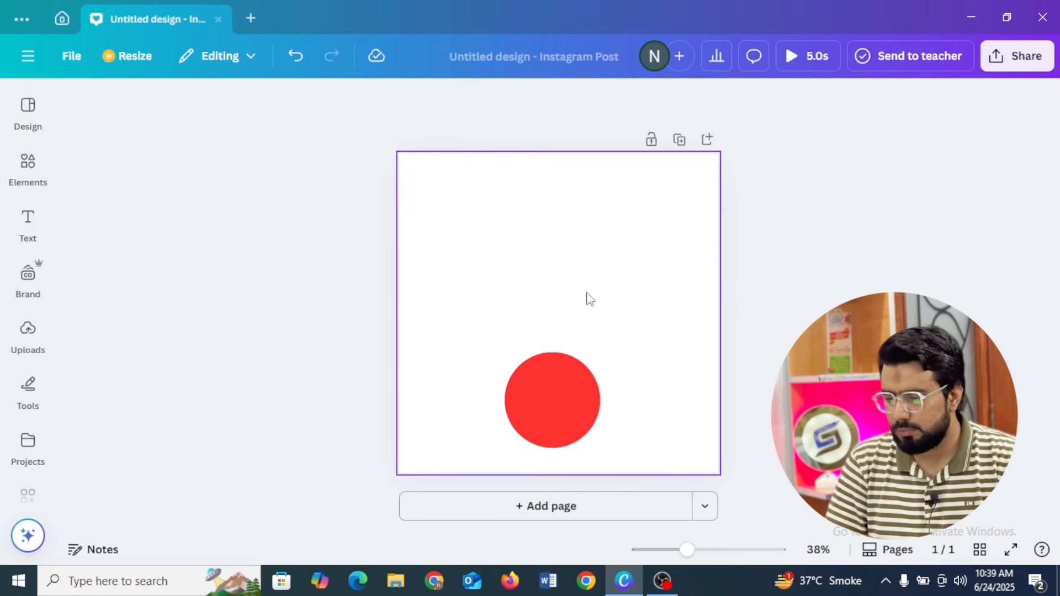
# - Delete the red circle from the page and add four stacked squares from the shapes library
pyautogui.click(561, 356)
pyautogui.click(575, 318)
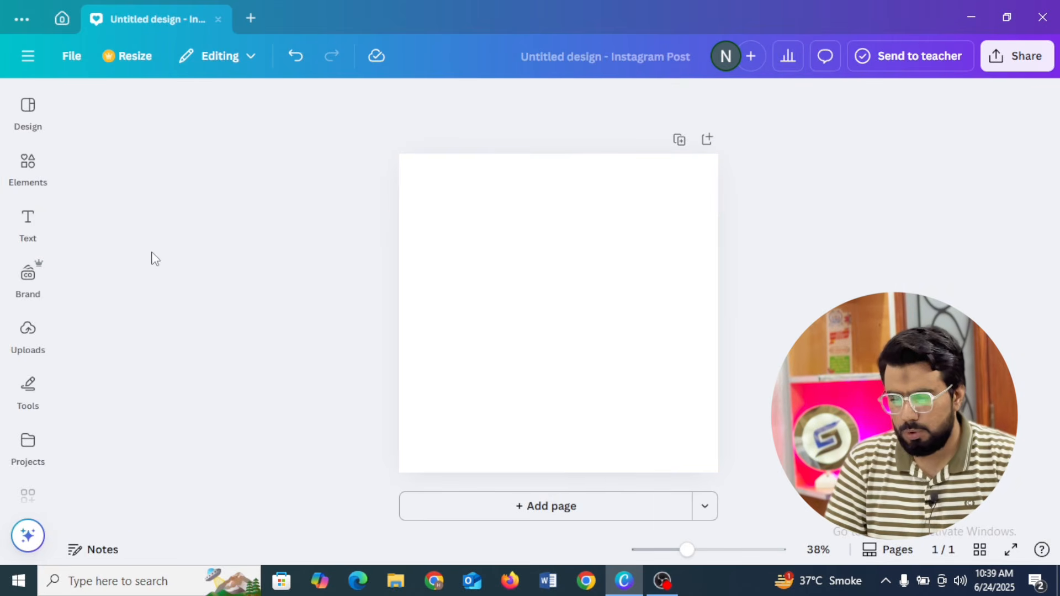
pyautogui.click(30, 160)
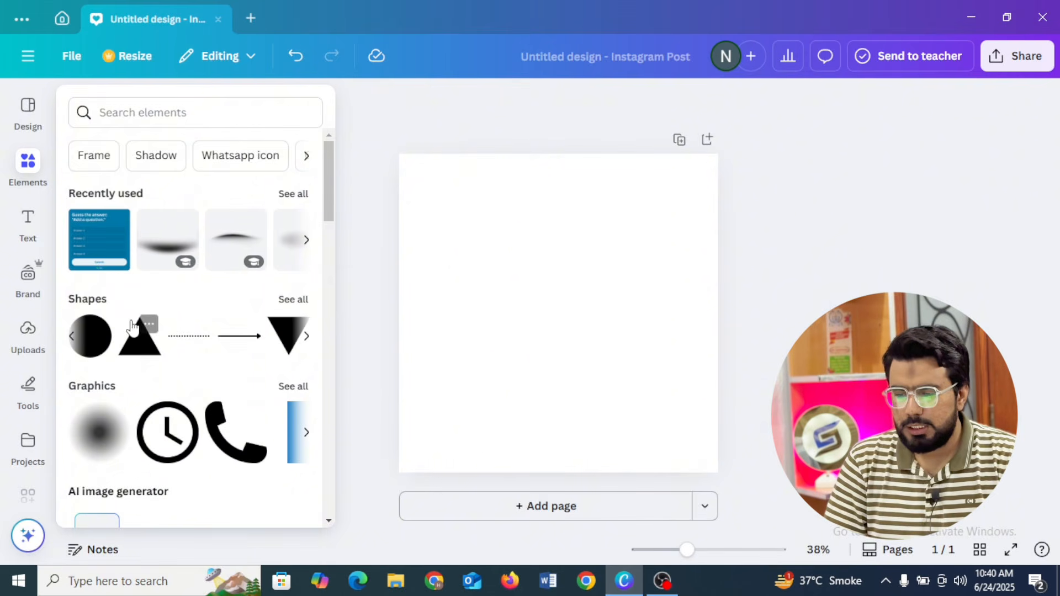
pyautogui.click(299, 299)
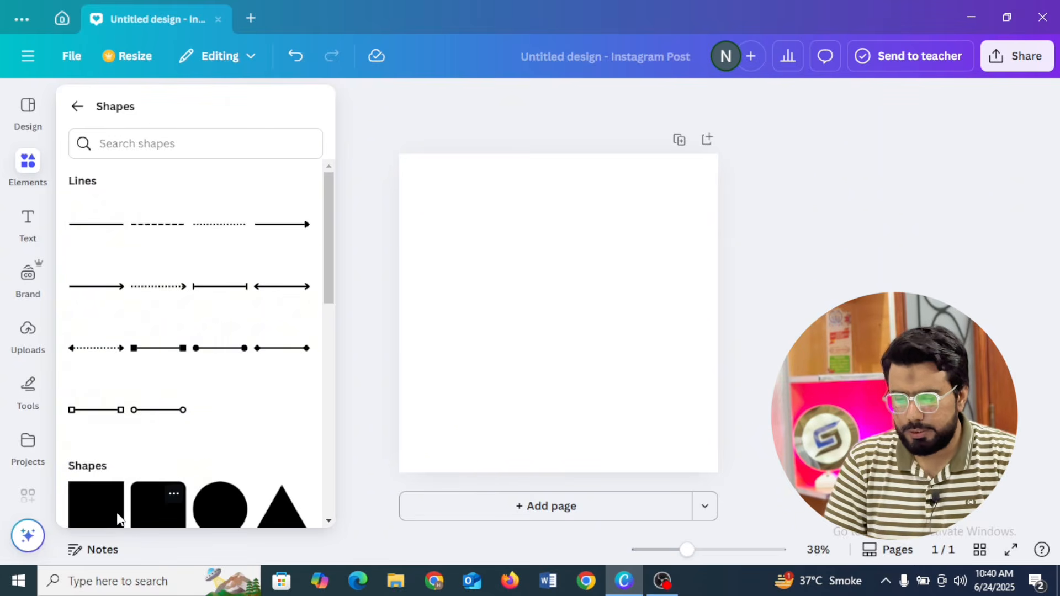
pyautogui.click(106, 511)
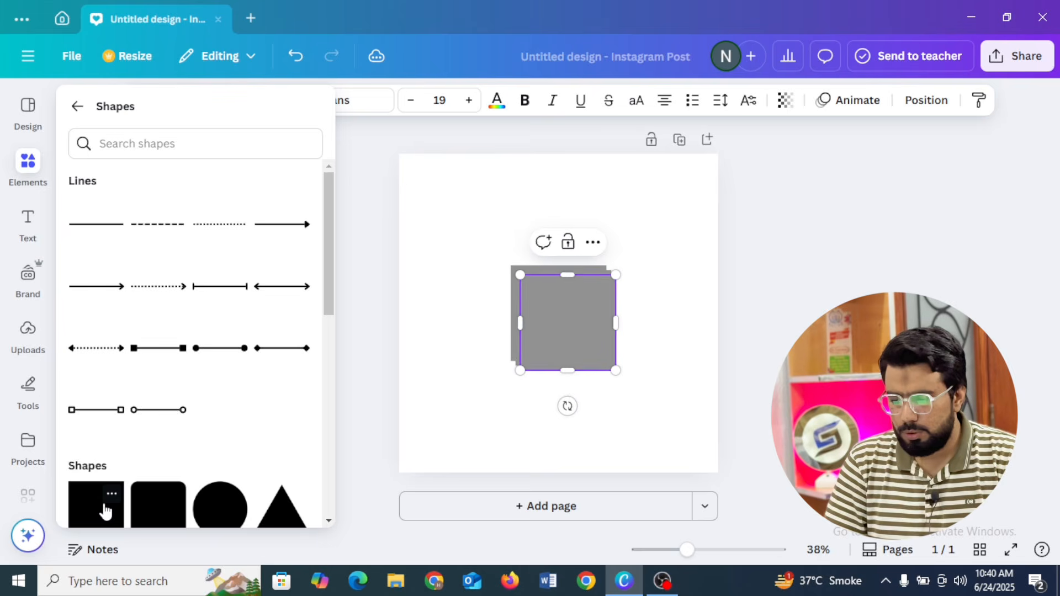
pyautogui.click(293, 408)
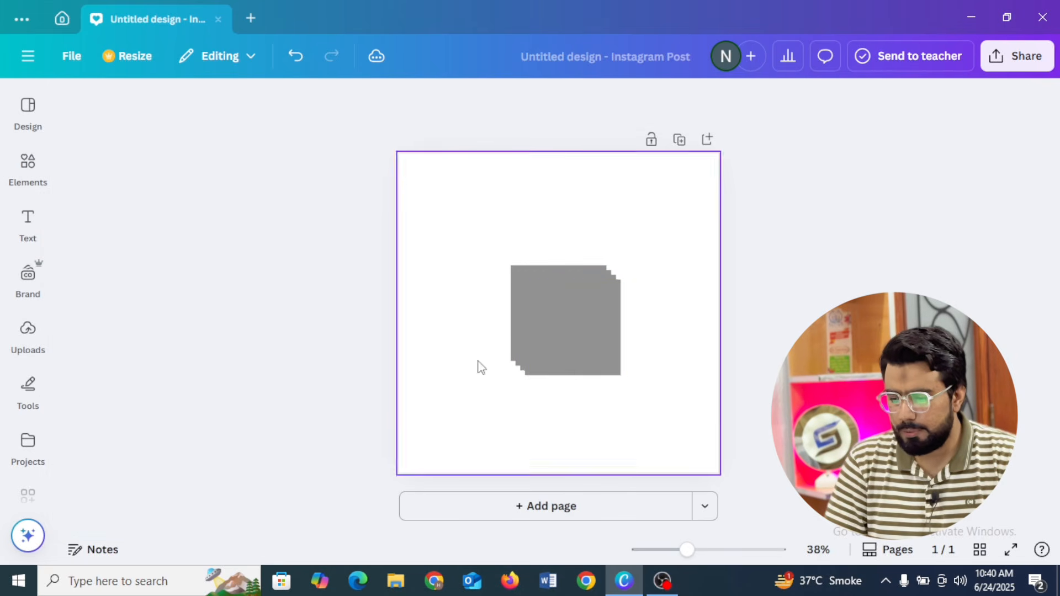
# - Recolour the front square black, the rearmost square dark blue and the second square from the back red
pyautogui.click(572, 336)
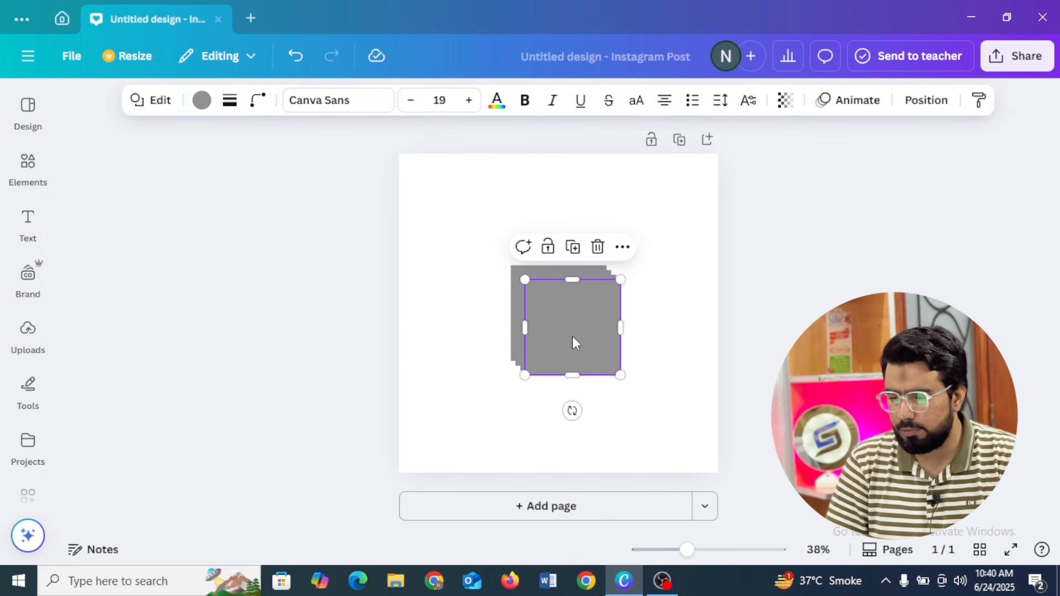
pyautogui.click(202, 100)
pyautogui.click(84, 411)
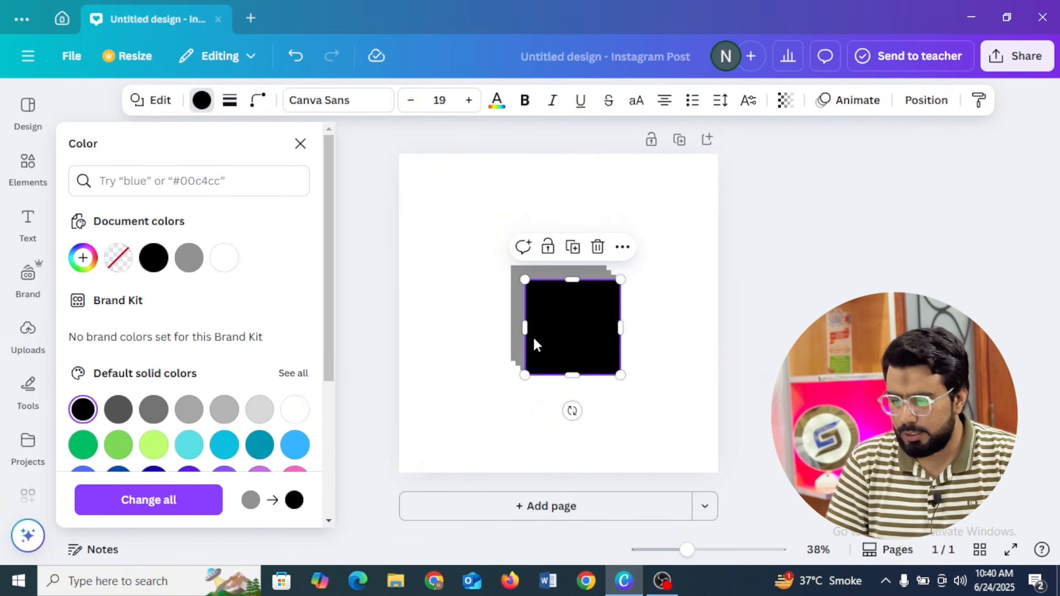
pyautogui.click(516, 339)
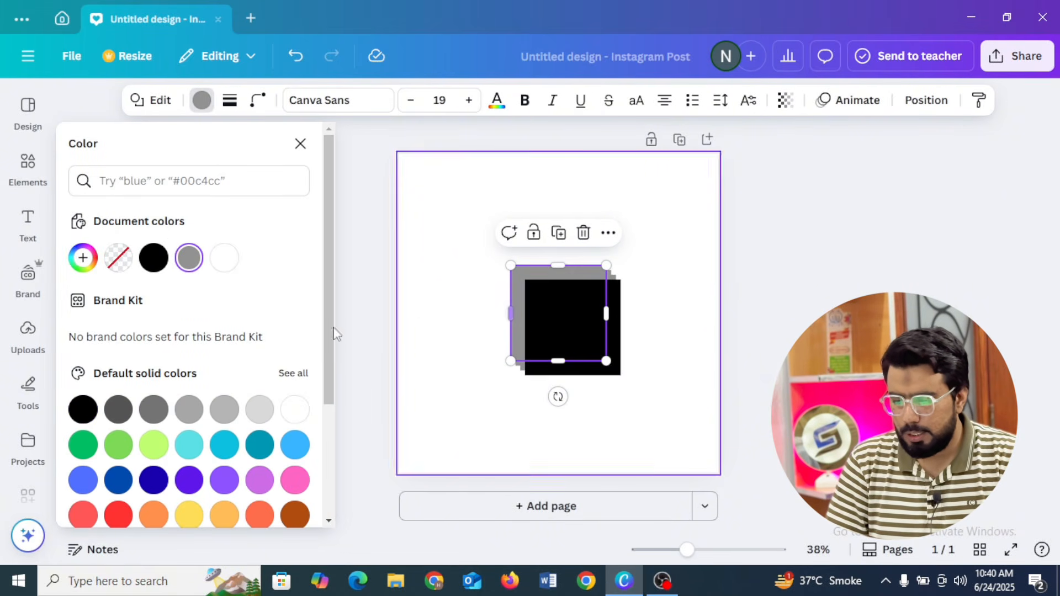
pyautogui.click(150, 478)
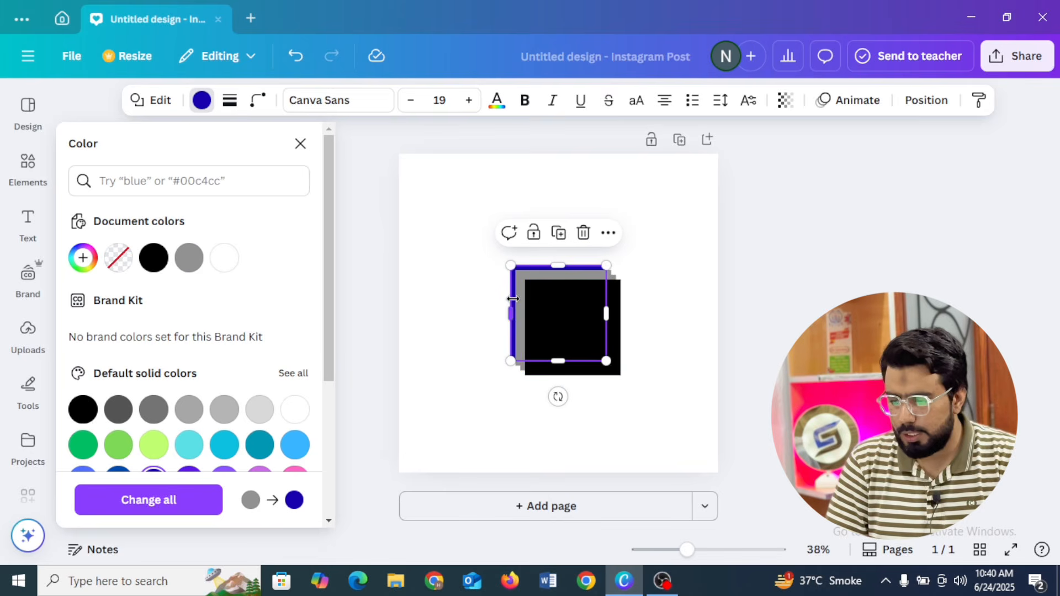
pyautogui.hotkey('ctrl', 'z')
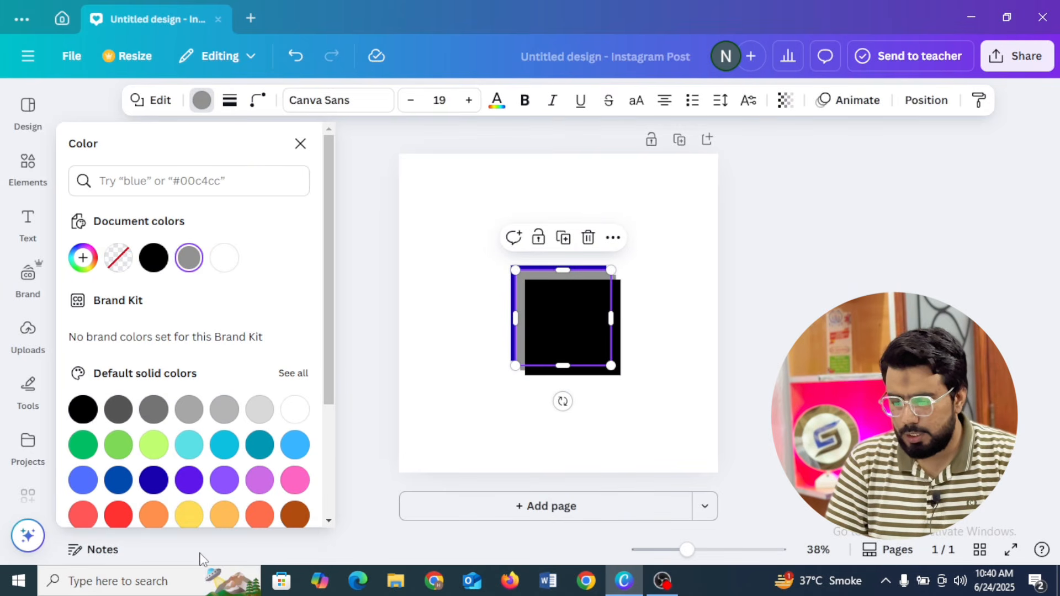
pyautogui.click(119, 514)
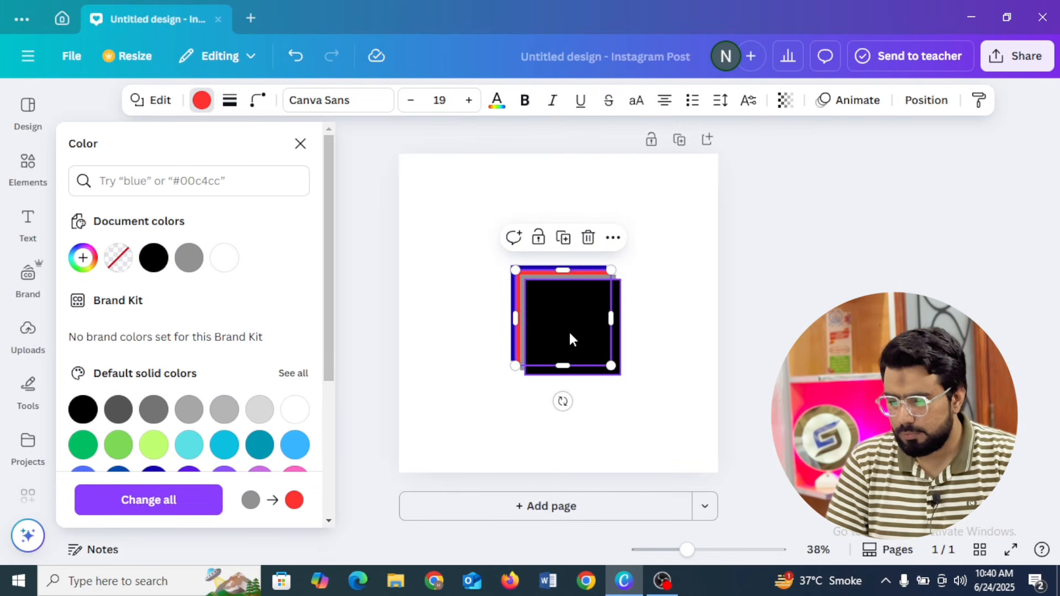
# - Pull the black and red squares out of the stack and recolour the remaining grey square green
pyautogui.moveTo(569, 330); pyautogui.dragTo(611, 348)
pyautogui.click(538, 307)
pyautogui.moveTo(558, 317); pyautogui.dragTo(613, 376)
pyautogui.click(535, 320)
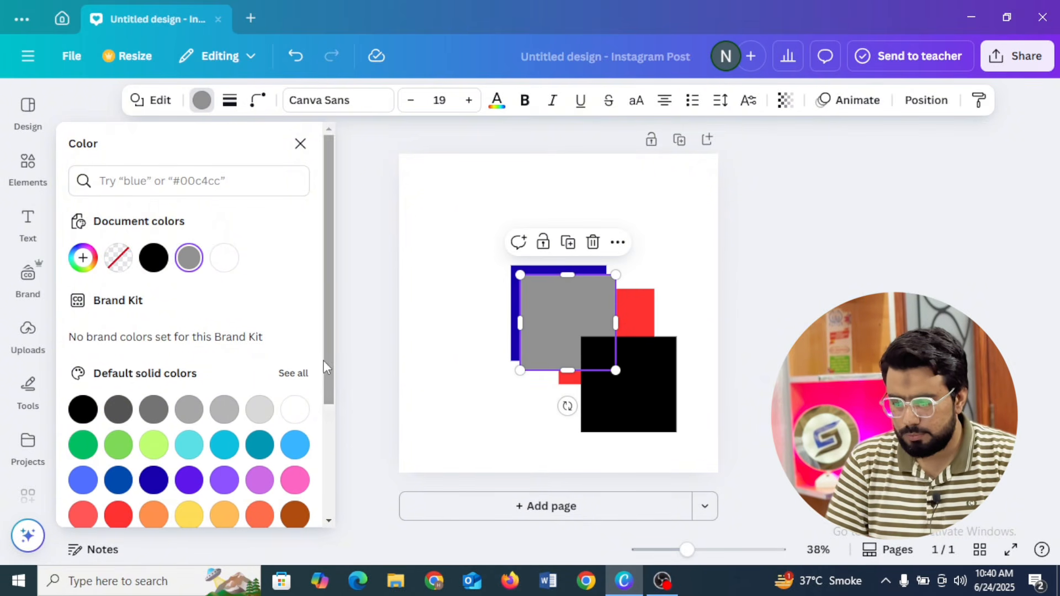
pyautogui.moveTo(323, 360); pyautogui.dragTo(320, 466)
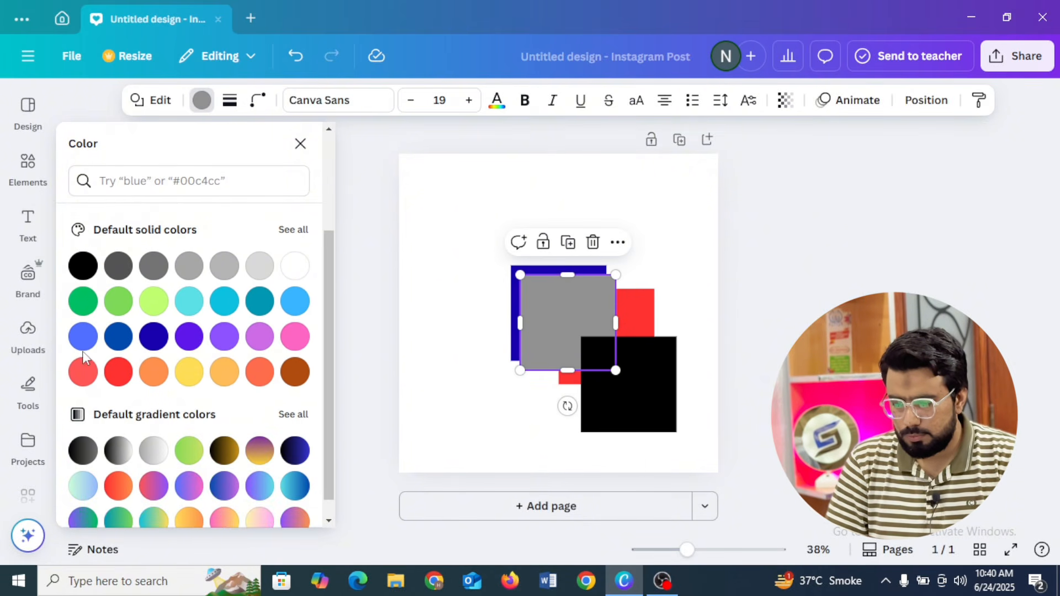
pyautogui.click(83, 301)
pyautogui.press('Escape')
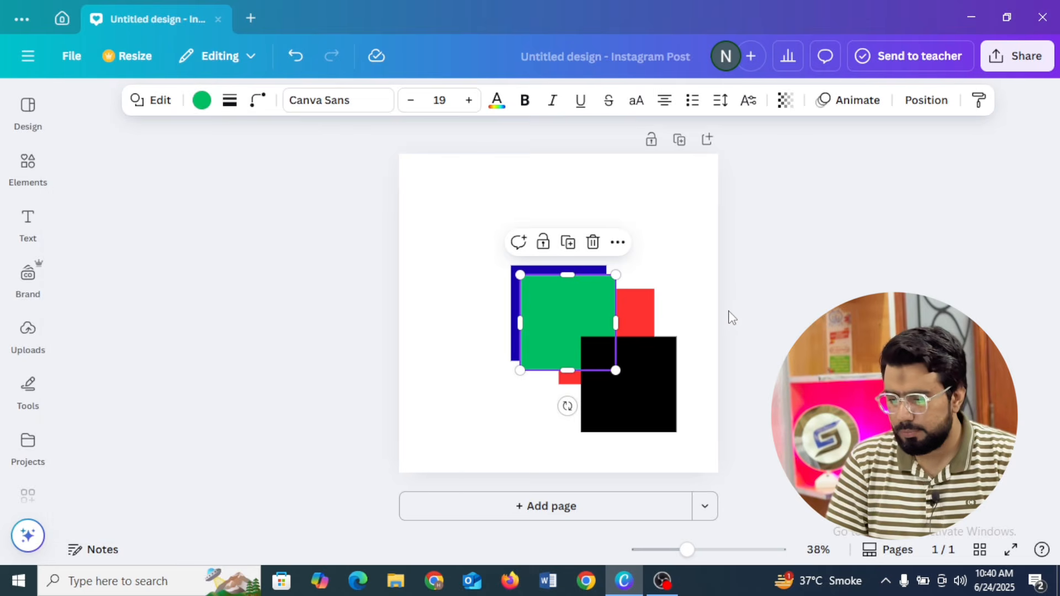
# - Arrange the squares in a two-by-two grid: green upper left, red upper right, dark blue lower left, black lower right
pyautogui.click(738, 193)
pyautogui.click(568, 308)
pyautogui.moveTo(568, 307); pyautogui.dragTo(486, 230)
pyautogui.moveTo(536, 326); pyautogui.dragTo(456, 397)
pyautogui.moveTo(560, 338); pyautogui.dragTo(595, 227)
pyautogui.moveTo(610, 339); pyautogui.dragTo(615, 369)
pyautogui.moveTo(620, 249)
pyautogui.mouseDown()
pyautogui.moveTo(620, 284)
pyautogui.moveTo(622, 268)
pyautogui.mouseUp()
pyautogui.moveTo(480, 374); pyautogui.dragTo(459, 367)
pyautogui.moveTo(645, 377); pyautogui.dragTo(642, 363)
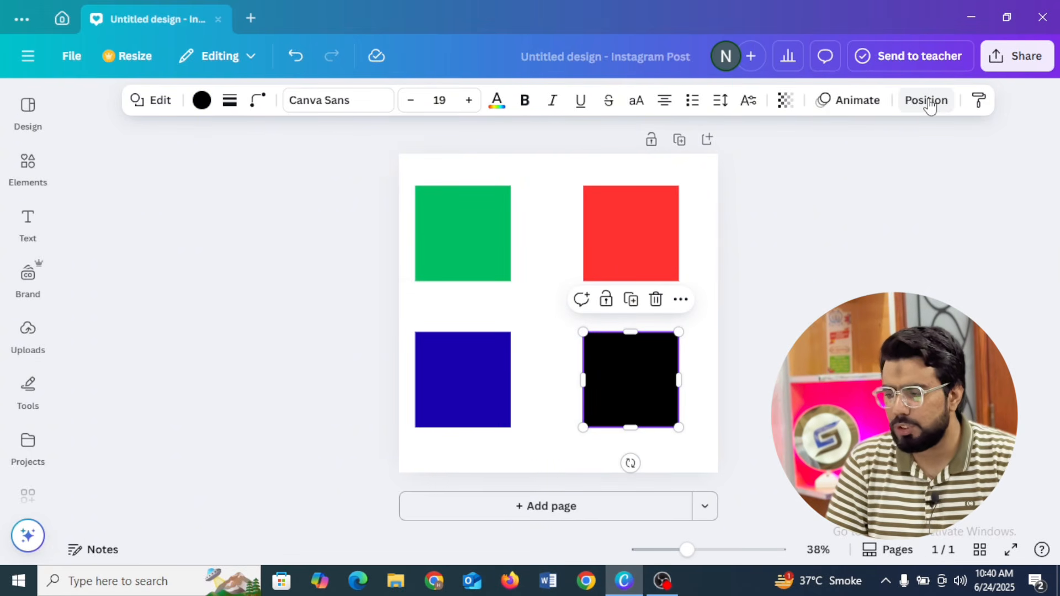
pyautogui.click(529, 250)
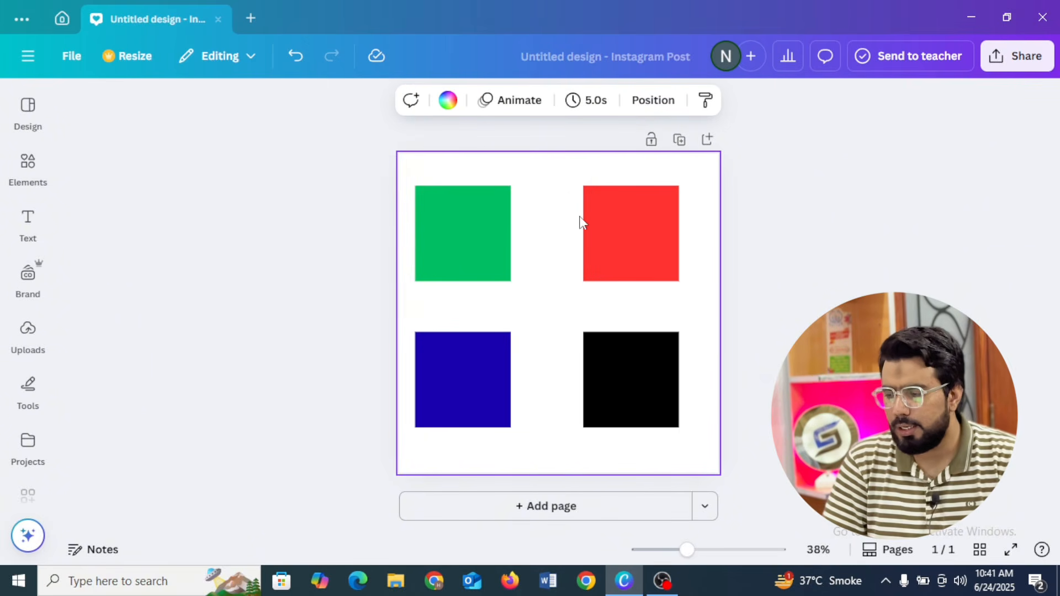
# - Move the red square to the page centre and shift the black, dark blue and green squares outward toward their corners
pyautogui.click(595, 210)
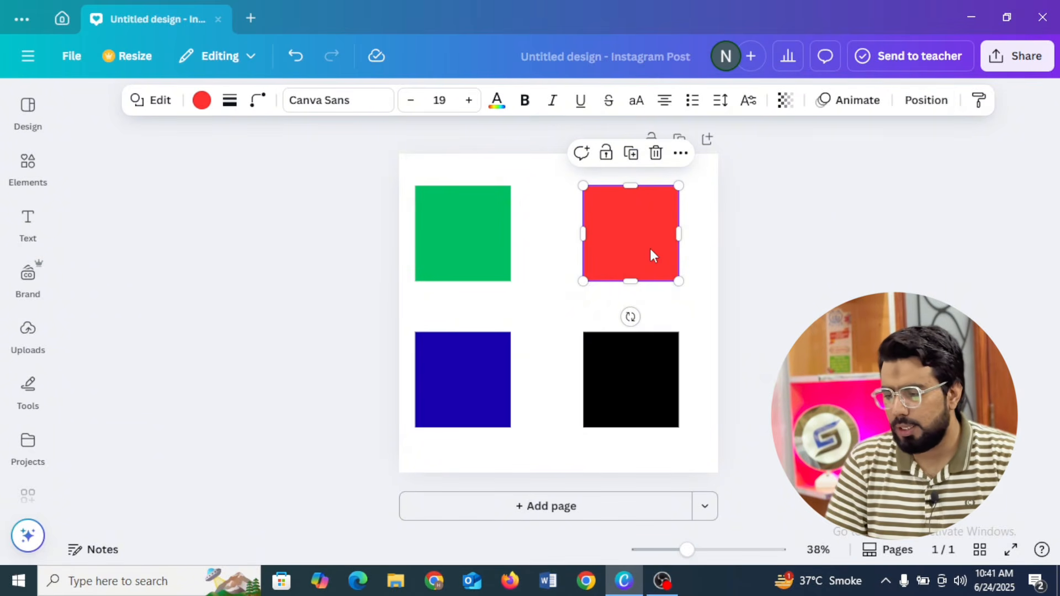
pyautogui.moveTo(634, 238); pyautogui.dragTo(561, 327)
pyautogui.moveTo(560, 319); pyautogui.dragTo(559, 313)
pyautogui.moveTo(646, 363); pyautogui.dragTo(669, 420)
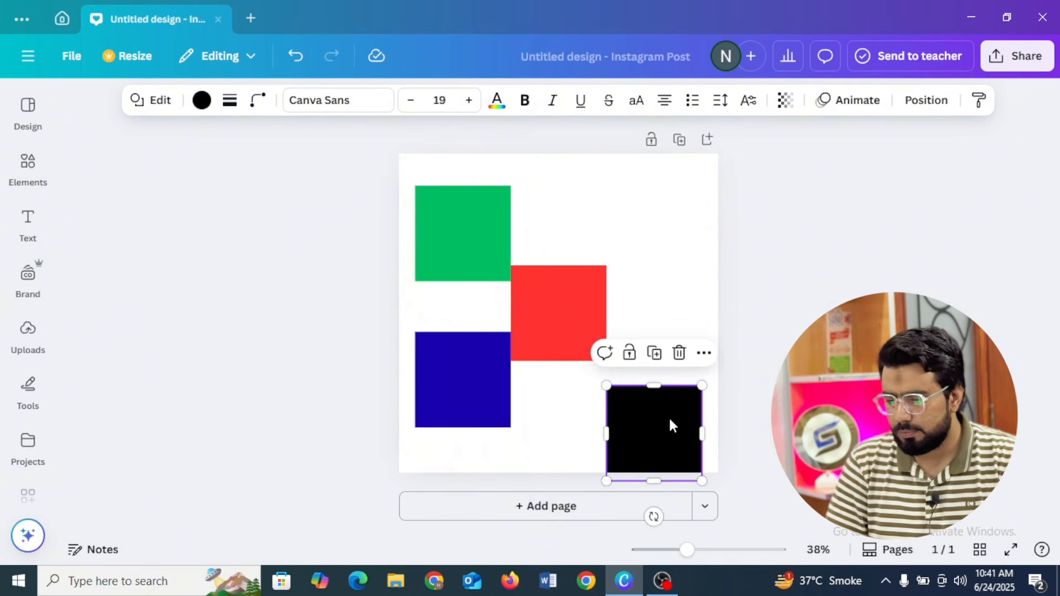
pyautogui.click(464, 378)
pyautogui.moveTo(463, 379); pyautogui.dragTo(449, 414)
pyautogui.click(454, 243)
pyautogui.moveTo(454, 247); pyautogui.dragTo(442, 230)
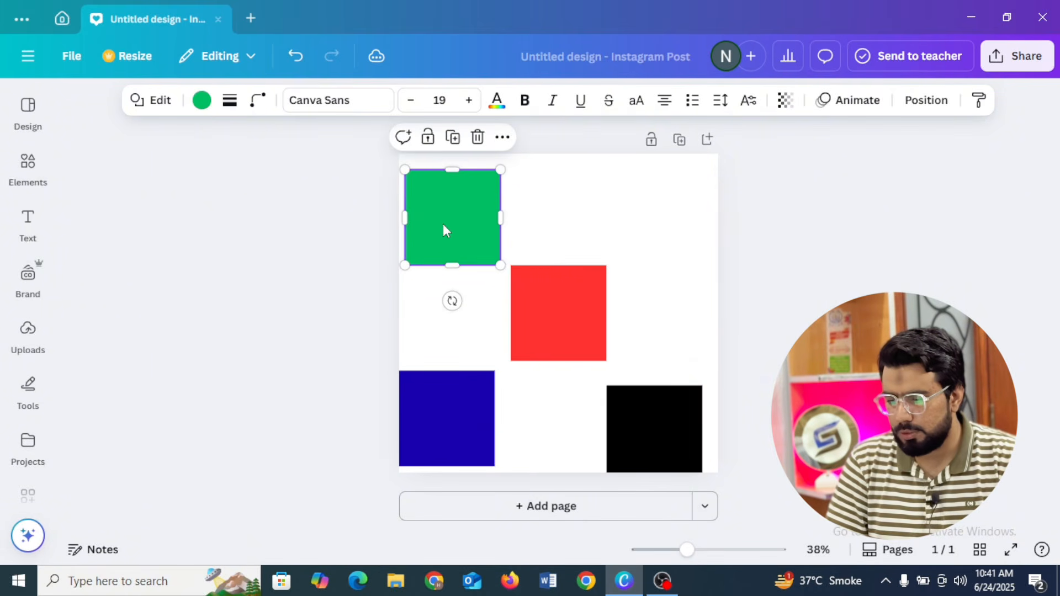
# - Check the red square's centring on the page against the vertical and horizontal alignment guides
pyautogui.click(559, 318)
pyautogui.moveTo(556, 320); pyautogui.dragTo(556, 316)
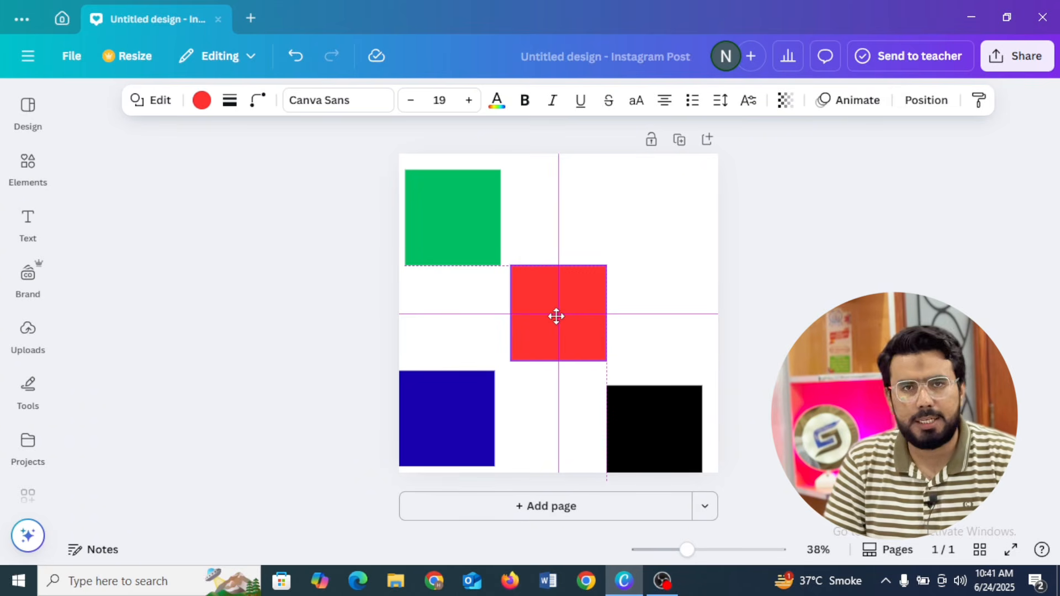
pyautogui.moveTo(556, 316); pyautogui.dragTo(556, 309)
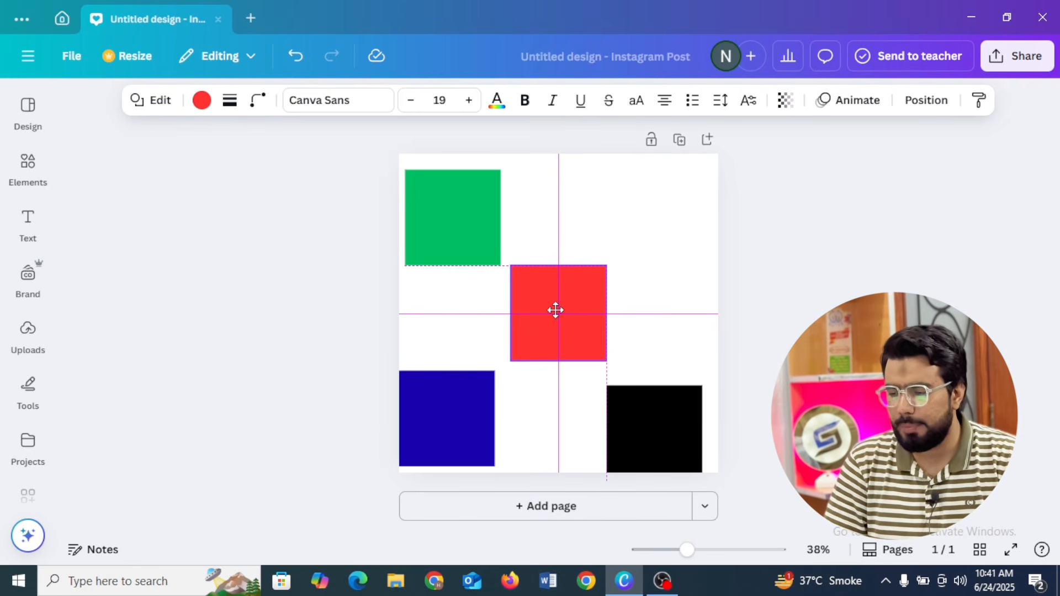
pyautogui.moveTo(555, 310); pyautogui.dragTo(555, 307)
pyautogui.click(645, 305)
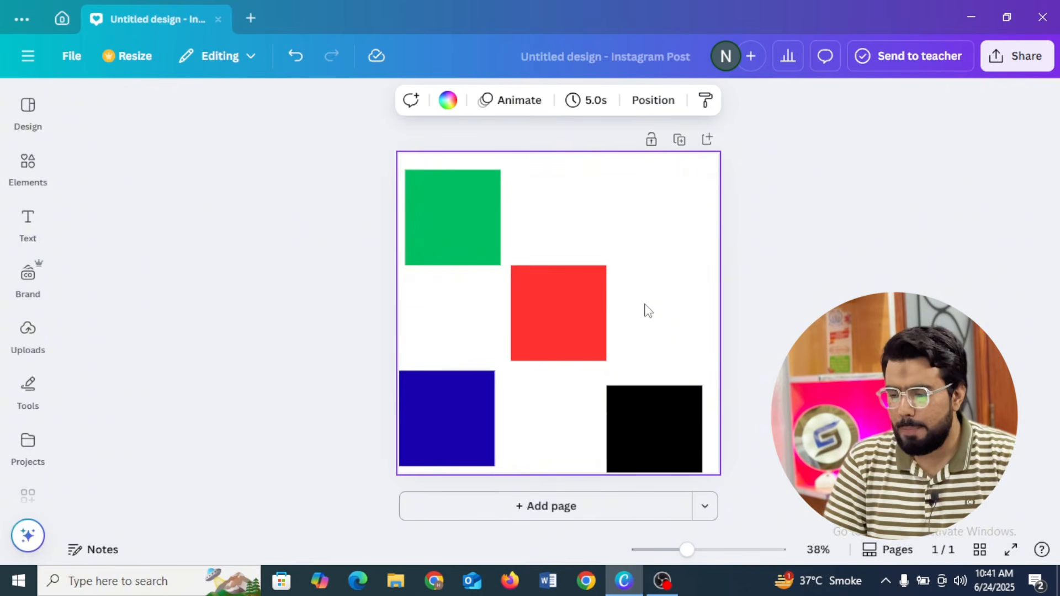
# - Move the green square over the red square's upper right part and send it backward behind the red square
pyautogui.moveTo(466, 229); pyautogui.dragTo(580, 282)
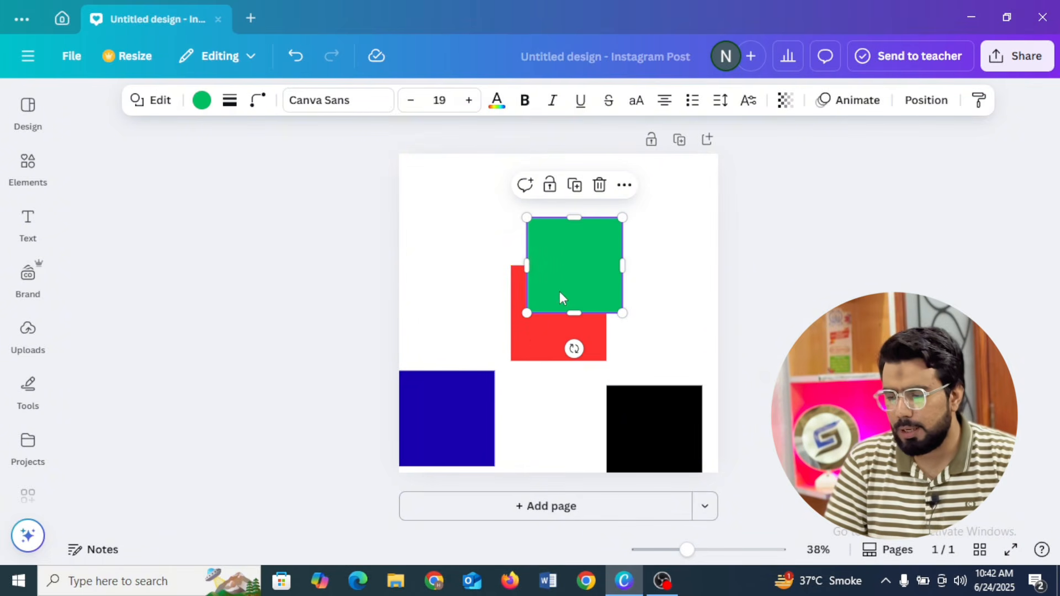
pyautogui.click(441, 295)
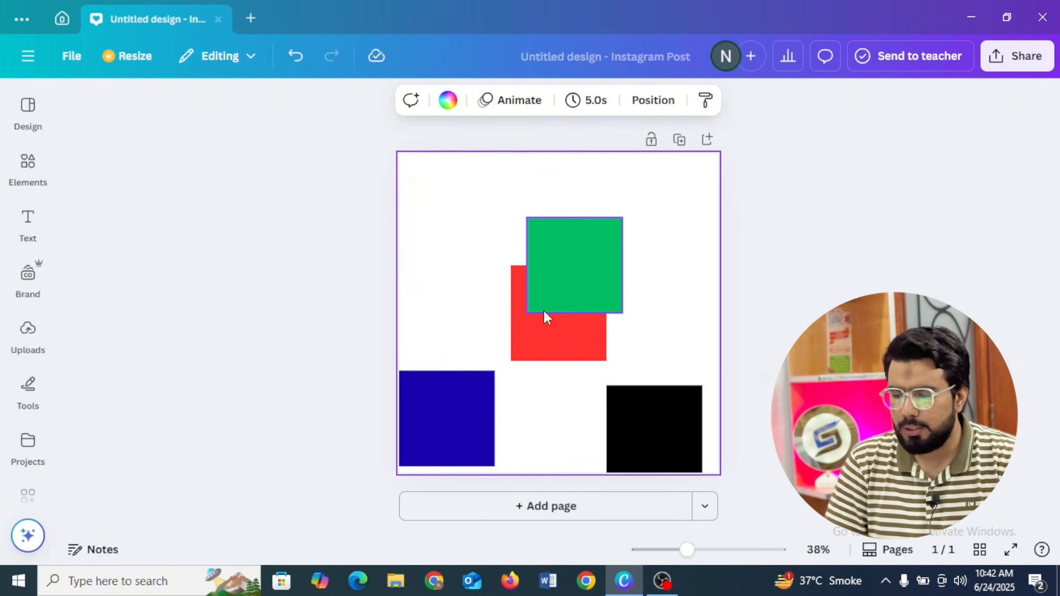
pyautogui.click(554, 288)
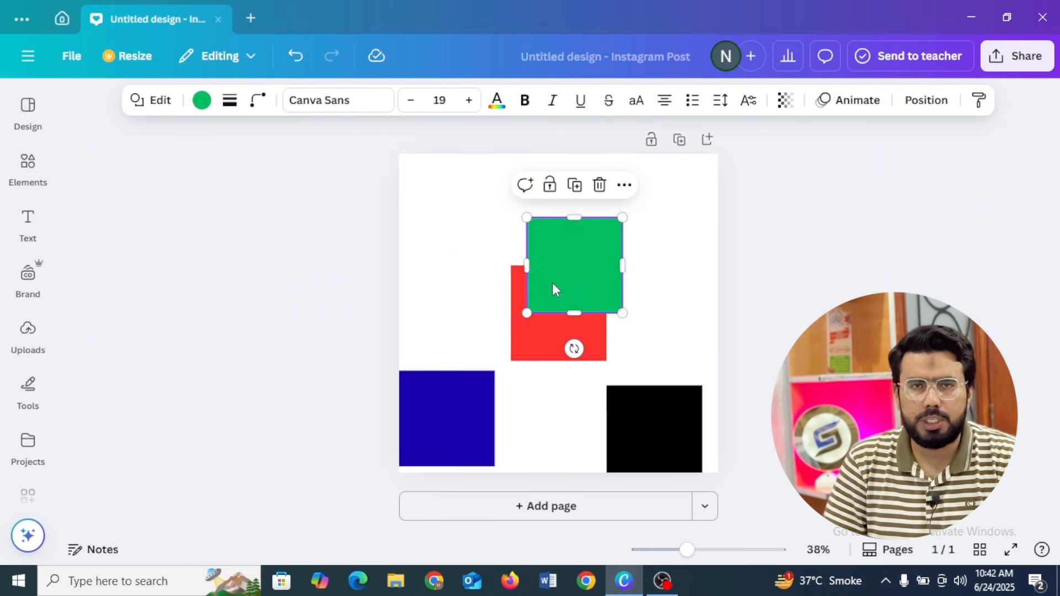
pyautogui.click(911, 104)
pyautogui.click(720, 234)
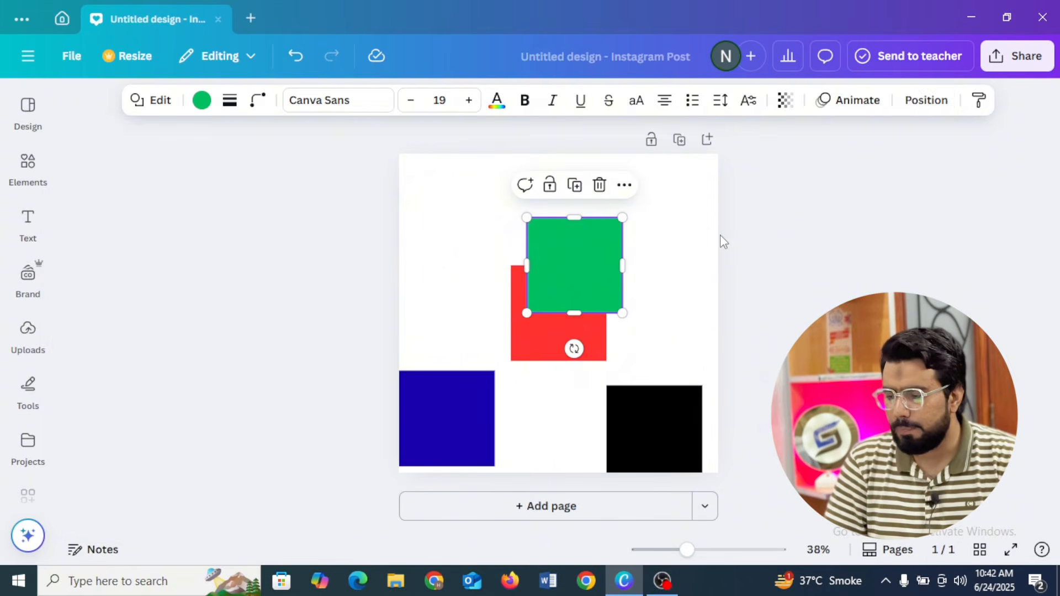
pyautogui.click(755, 243)
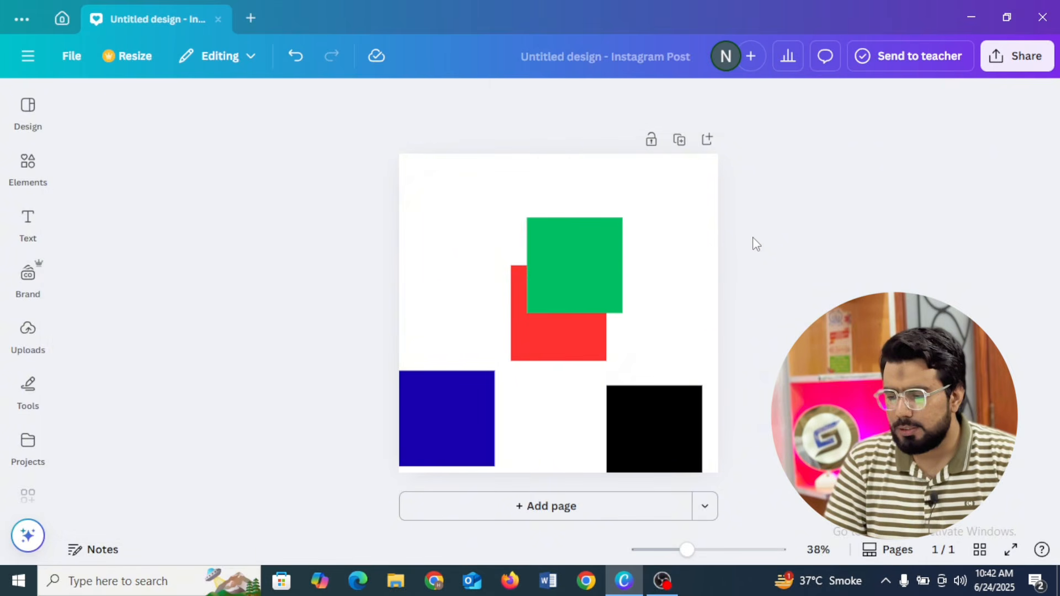
pyautogui.click(584, 270)
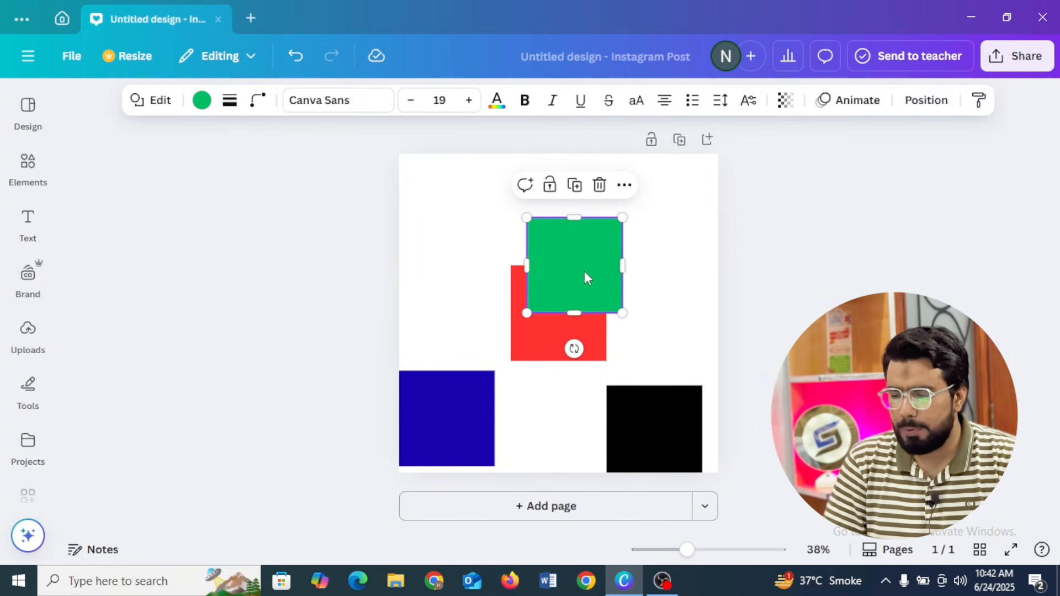
pyautogui.click(935, 105)
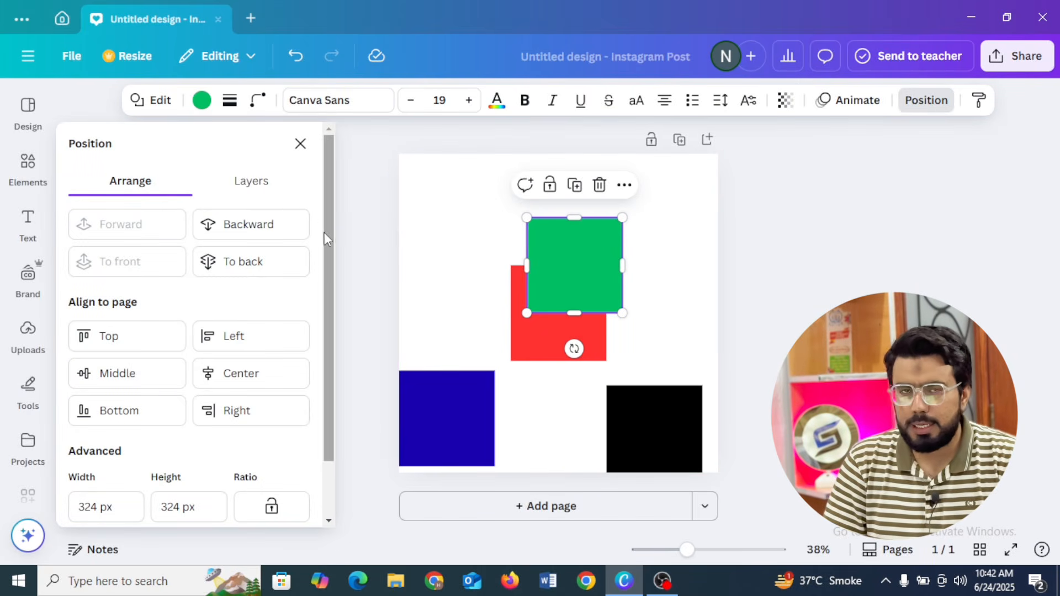
pyautogui.click(257, 237)
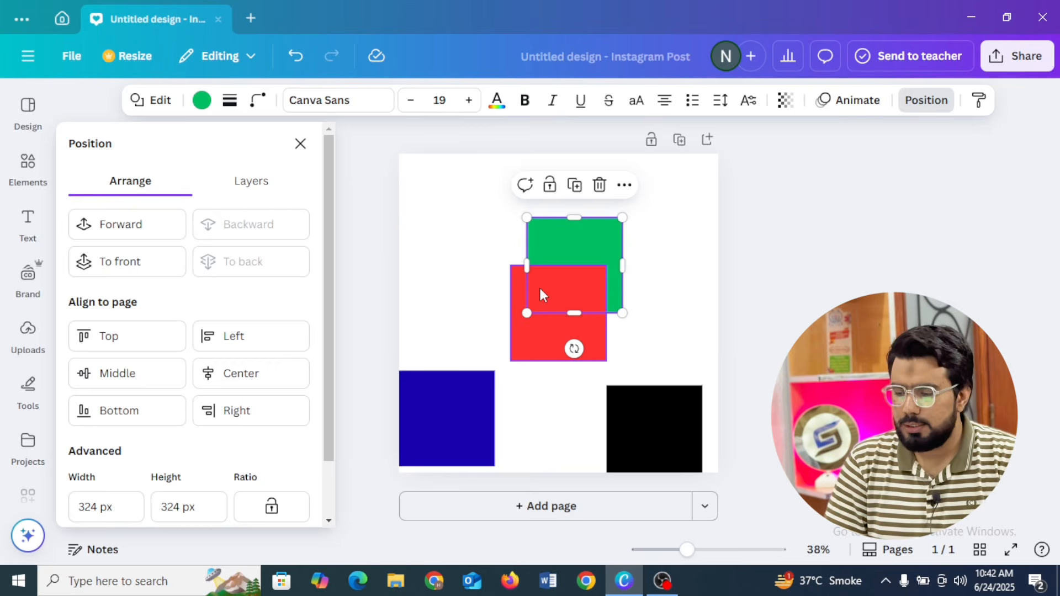
pyautogui.click(556, 438)
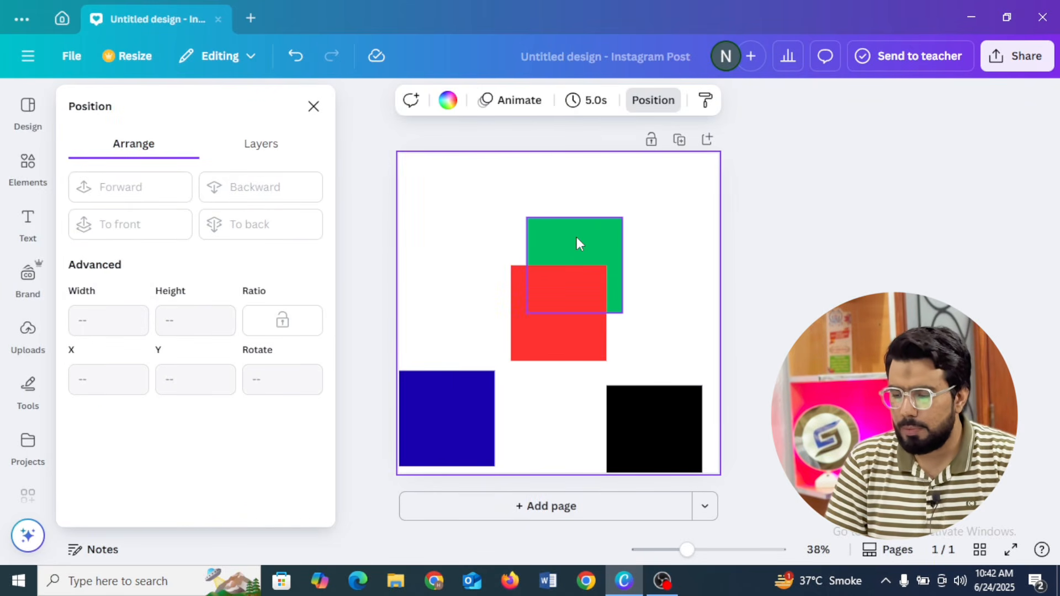
# - Reposition the green square so it sits partly hidden behind the red square's upper left part
pyautogui.moveTo(576, 237); pyautogui.dragTo(521, 277)
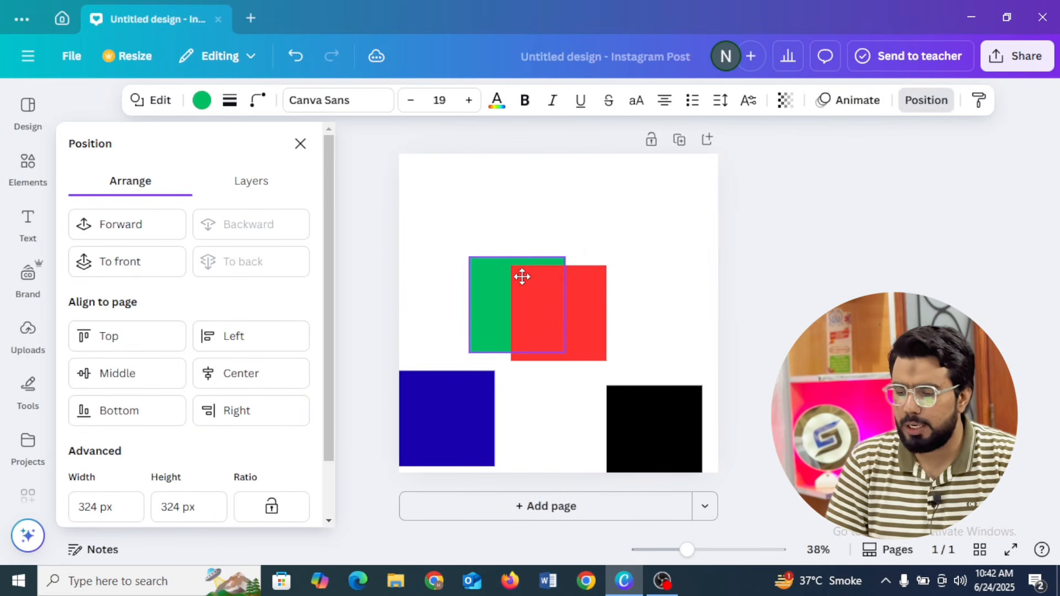
pyautogui.click(762, 310)
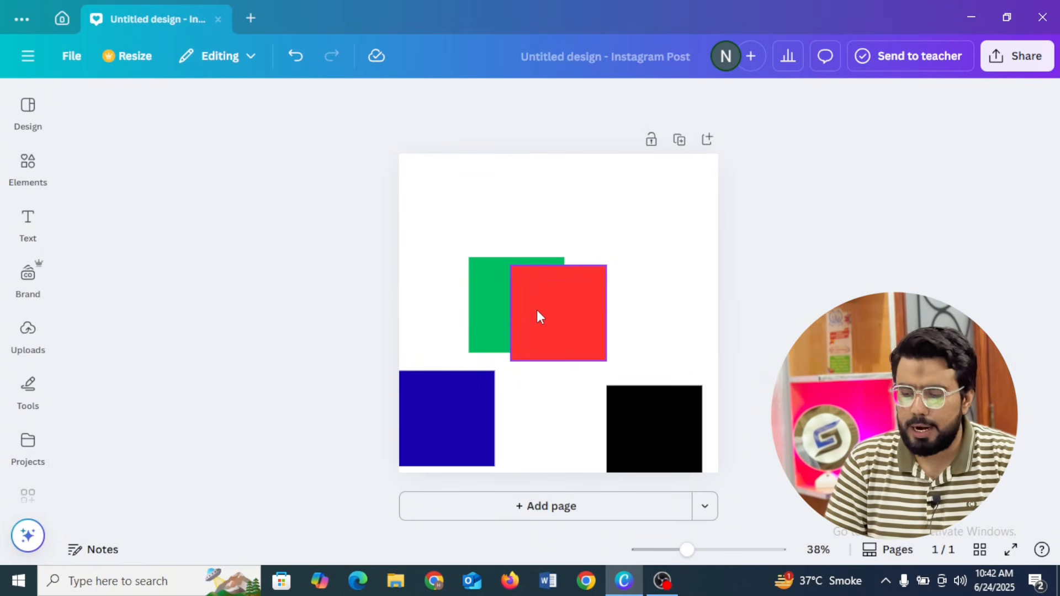
pyautogui.moveTo(490, 313); pyautogui.dragTo(509, 276)
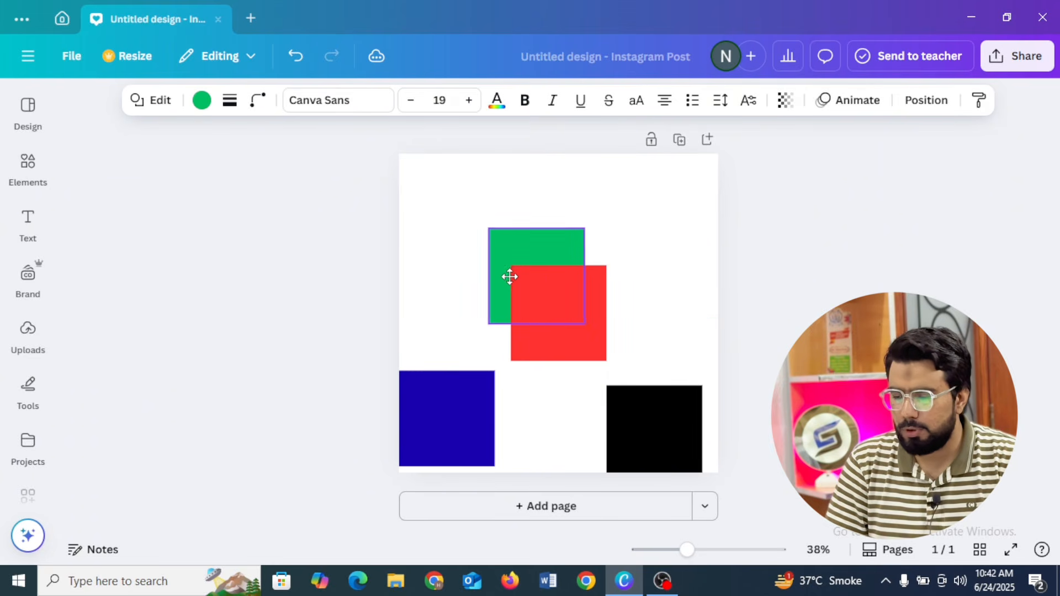
pyautogui.click(769, 244)
pyautogui.click(535, 240)
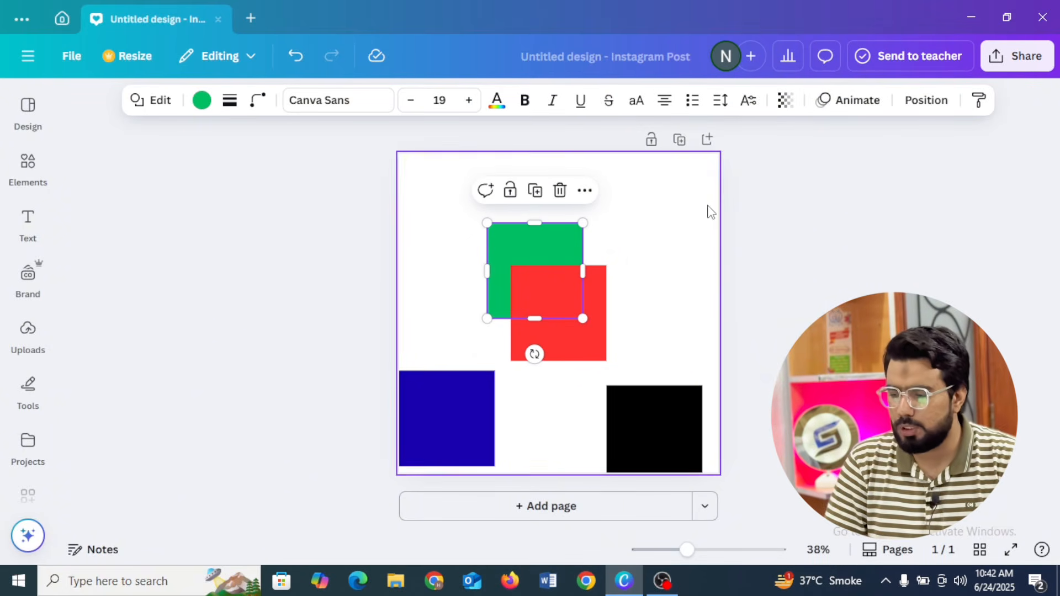
# - Bring the green square forward over the red square and shift it slightly down
pyautogui.click(926, 102)
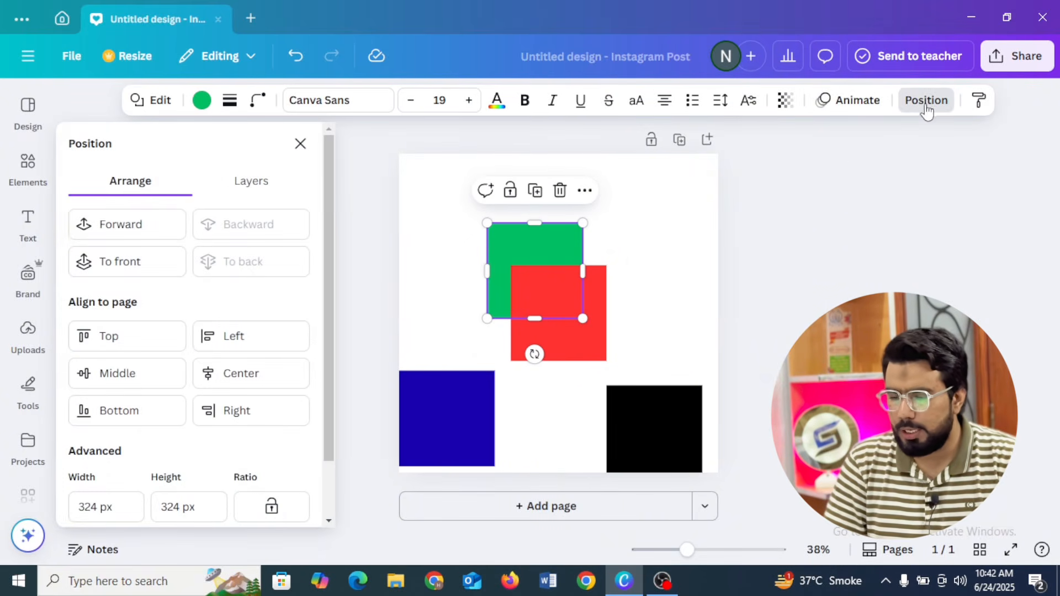
pyautogui.click(124, 231)
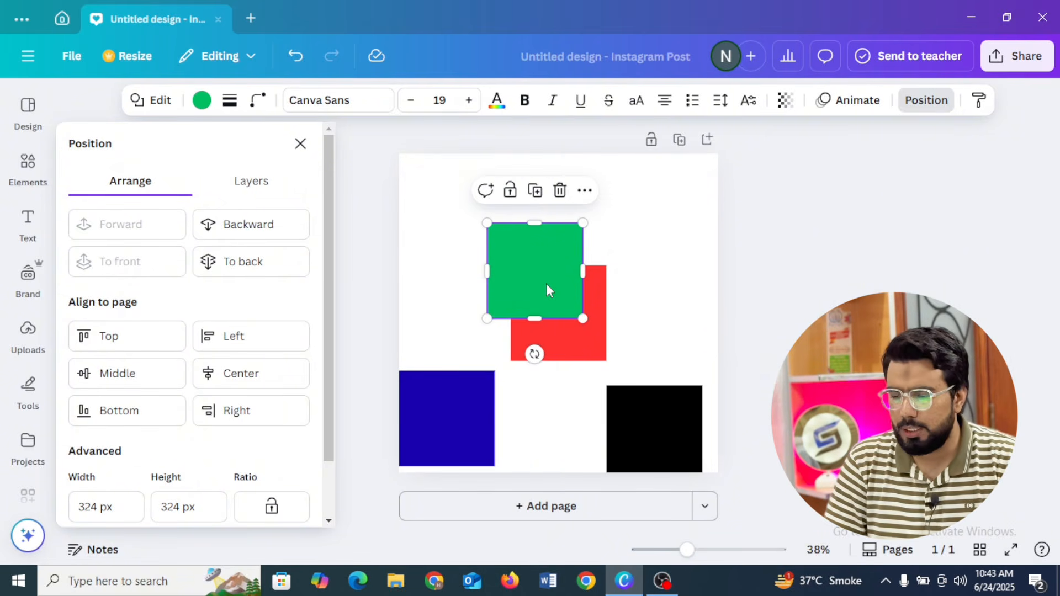
pyautogui.moveTo(547, 288); pyautogui.dragTo(547, 303)
pyautogui.click(366, 192)
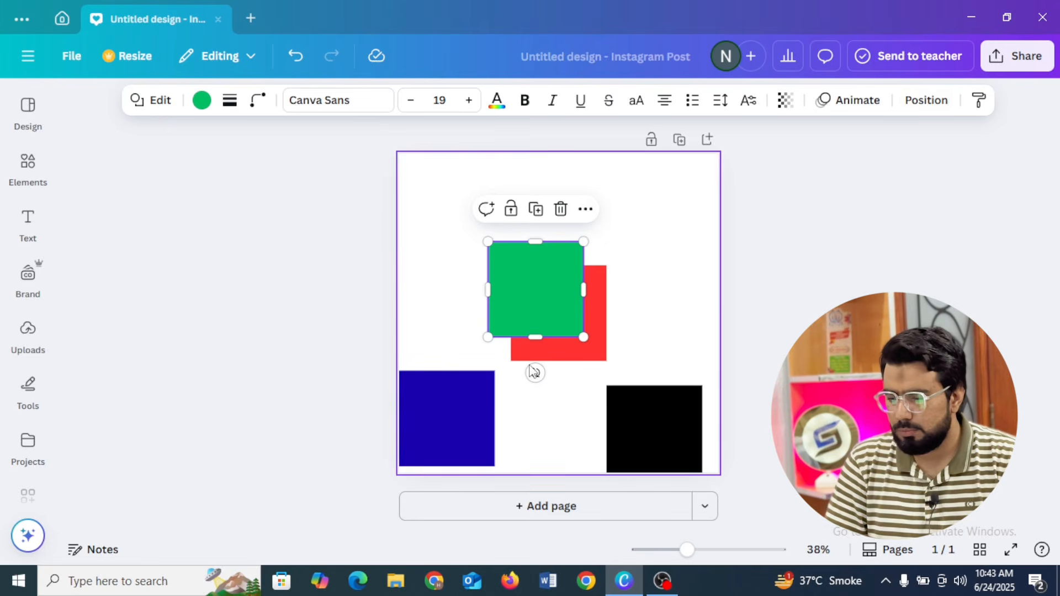
pyautogui.click(786, 253)
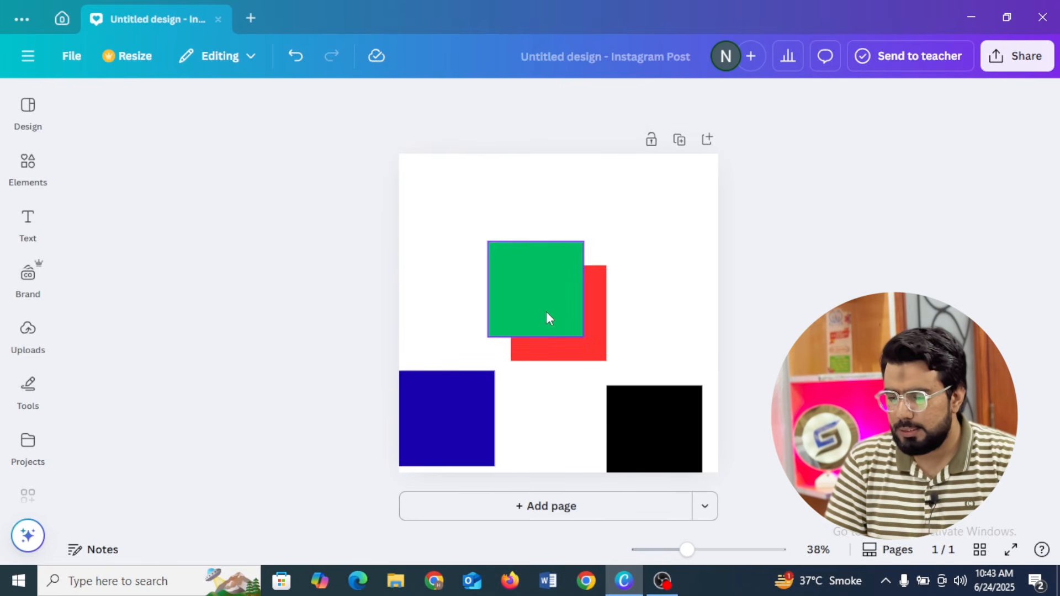
# - Move the green square over the red square's upper right part and place the black square over the green square's lower part
pyautogui.moveTo(547, 318); pyautogui.dragTo(587, 319)
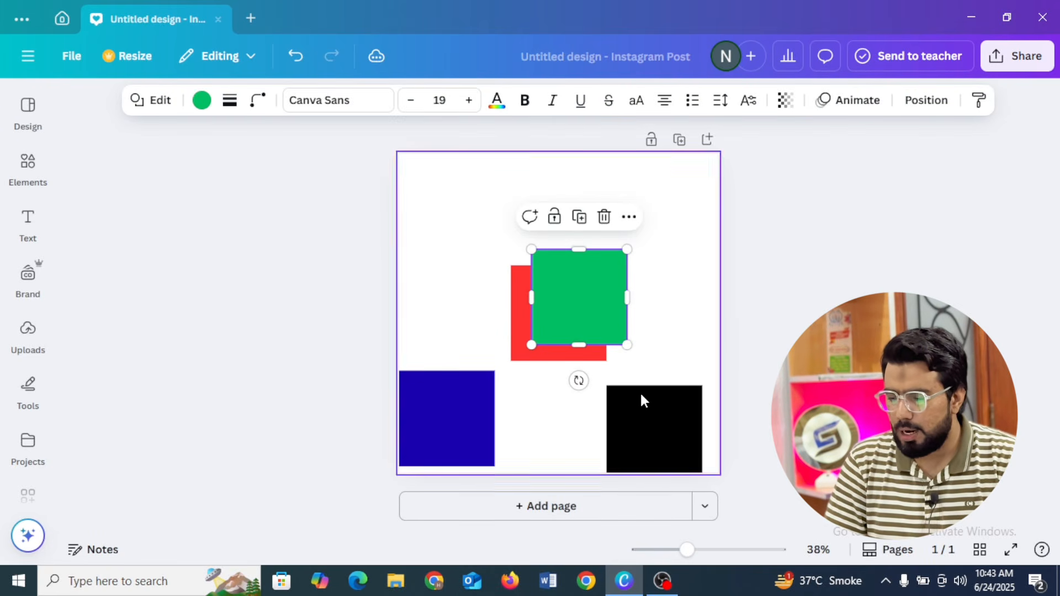
pyautogui.moveTo(641, 389); pyautogui.dragTo(586, 261)
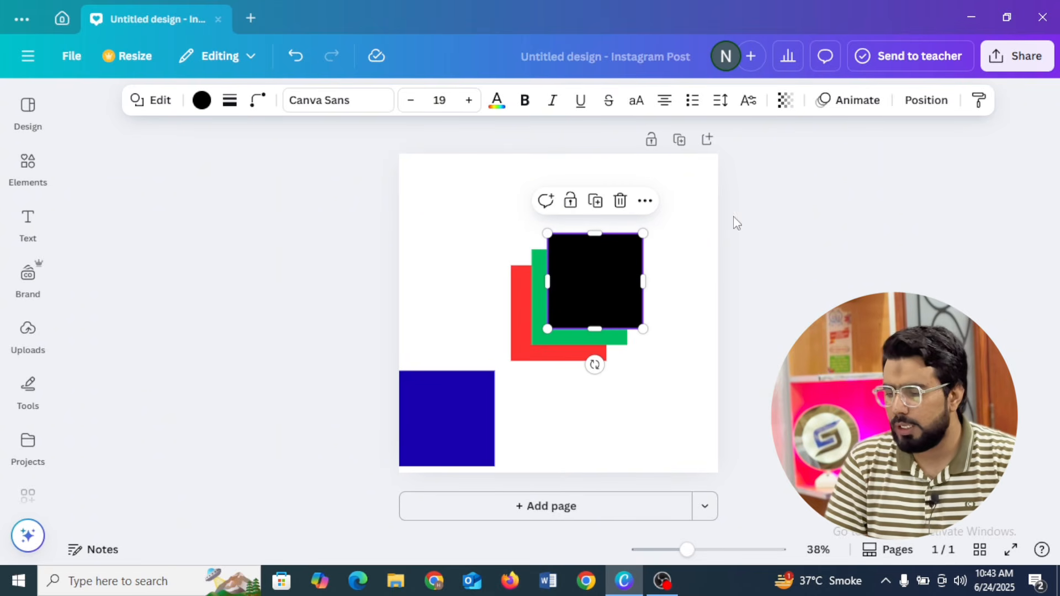
pyautogui.moveTo(585, 296); pyautogui.dragTo(581, 373)
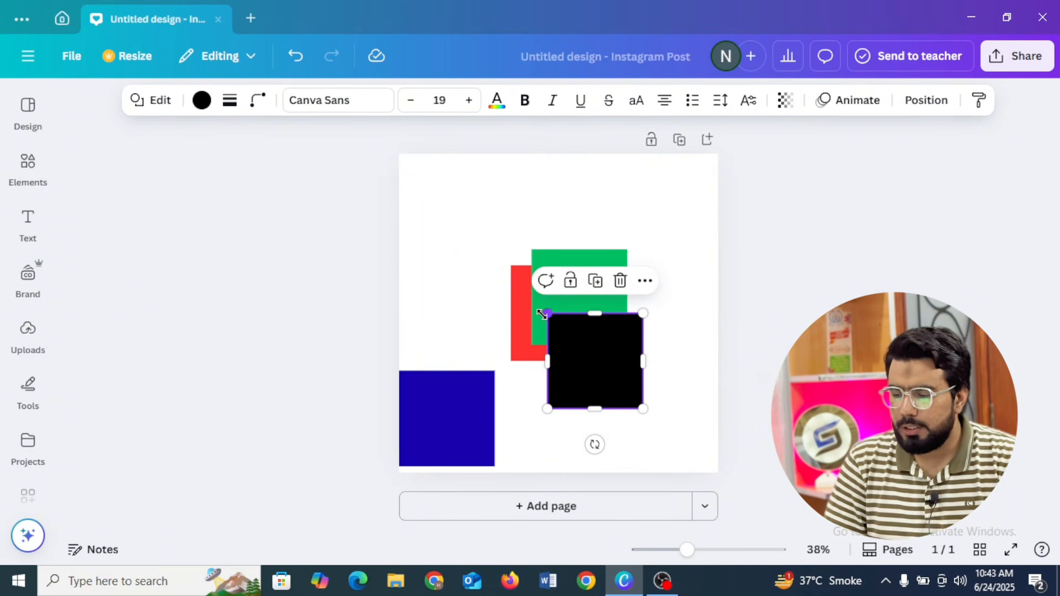
# - Try sending the green square backward behind the red square, and undo that layer change
pyautogui.click(539, 320)
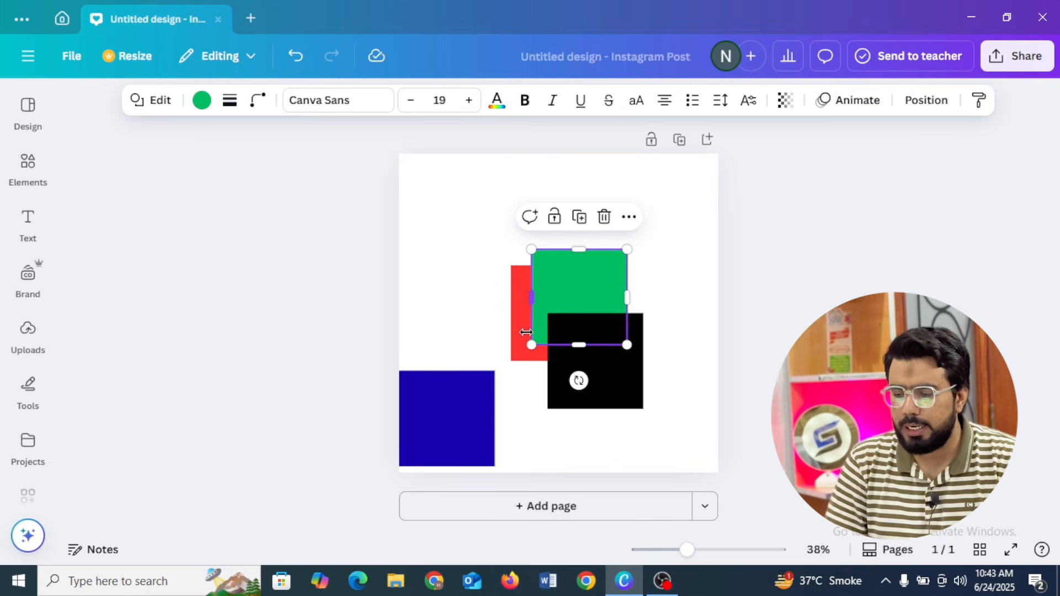
pyautogui.click(924, 100)
pyautogui.click(257, 231)
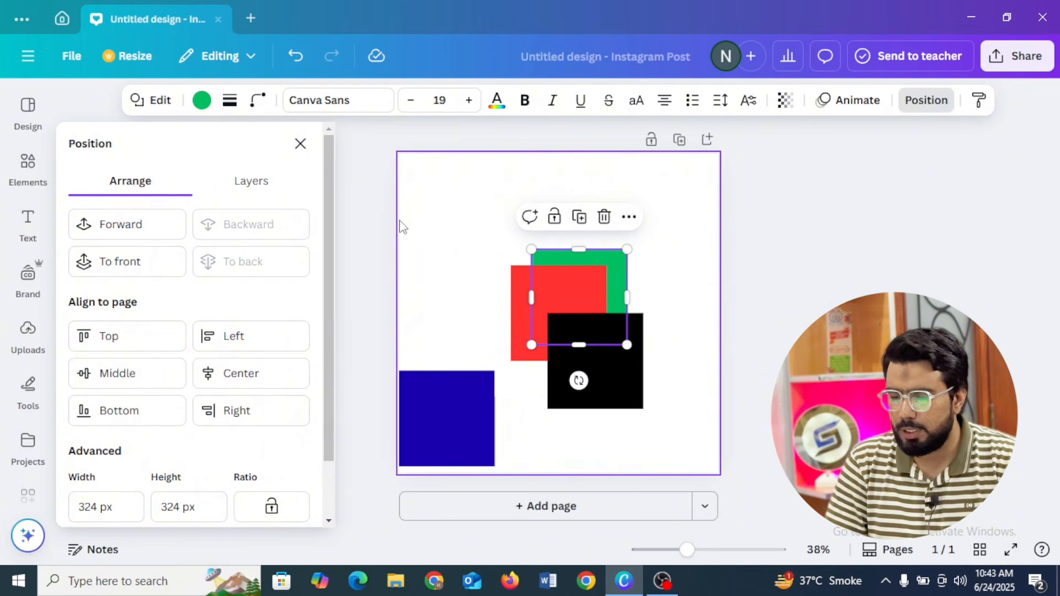
pyautogui.click(296, 56)
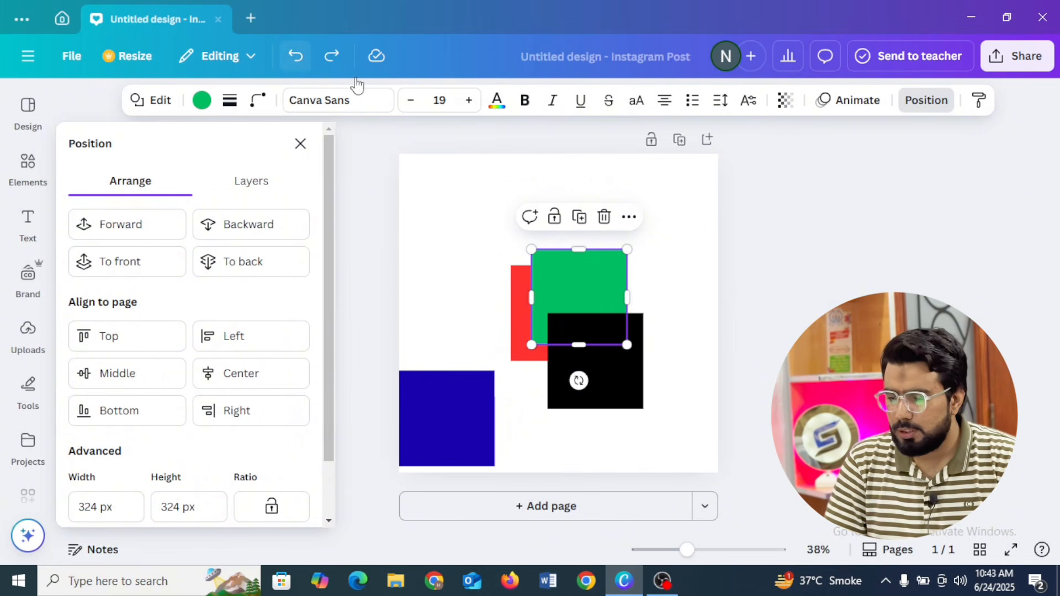
pyautogui.click(764, 312)
pyautogui.click(765, 312)
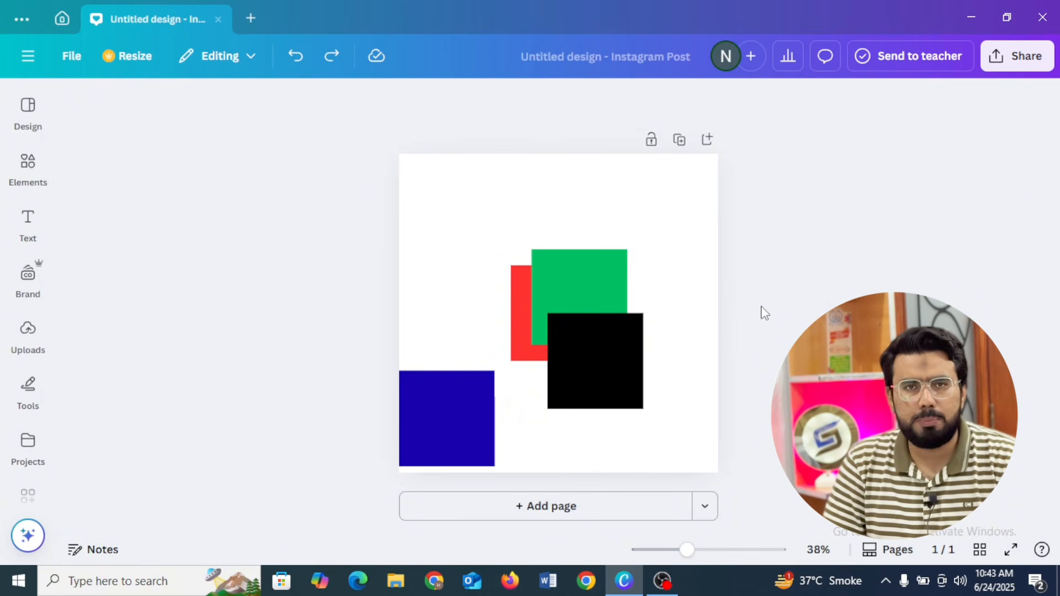
# - Send the black square backward behind the green square and shift it up and left over the red square
pyautogui.click(623, 350)
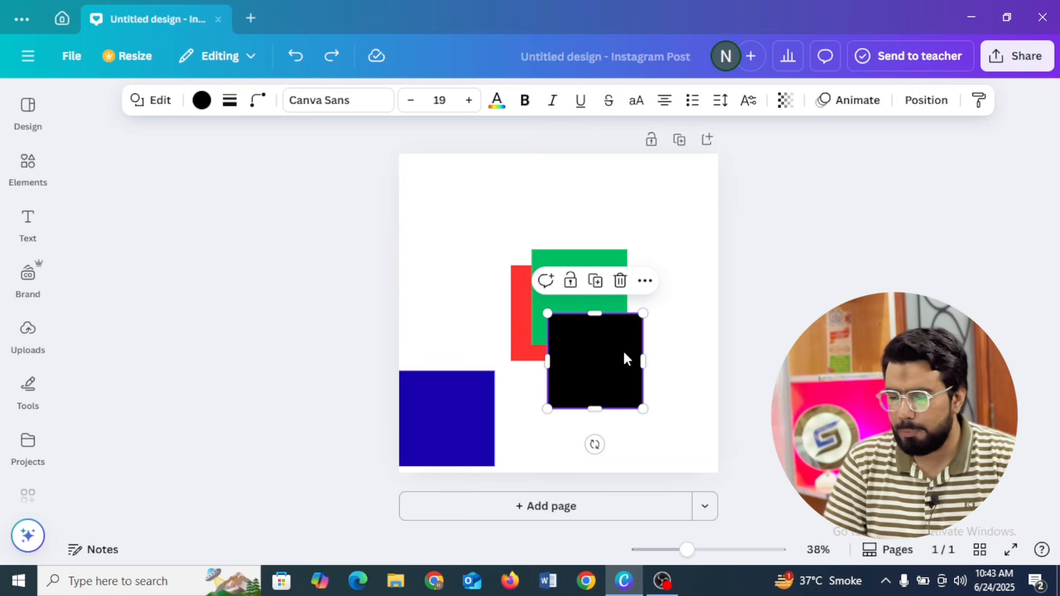
pyautogui.click(925, 101)
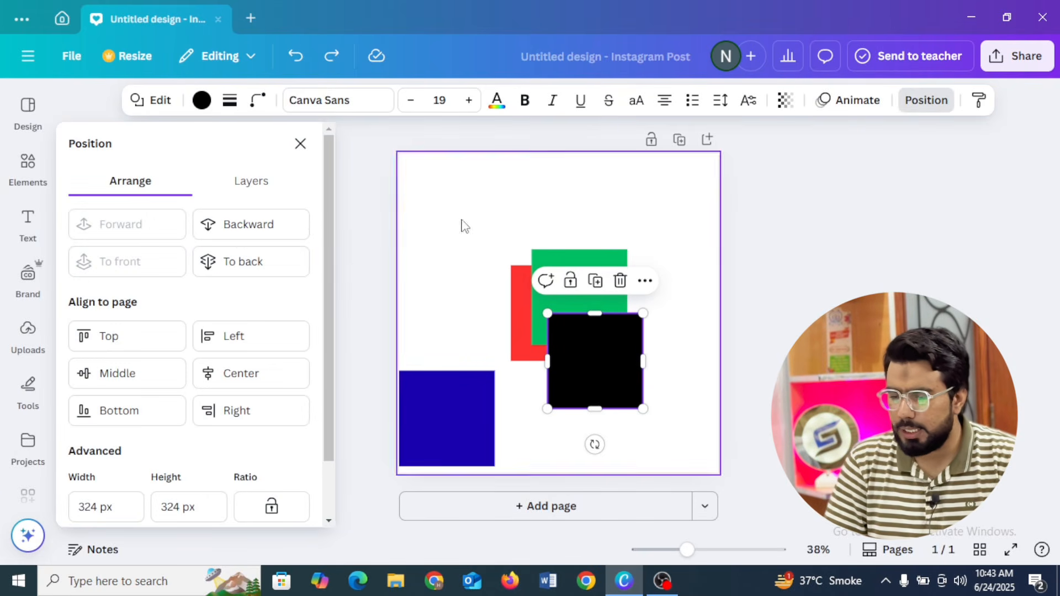
pyautogui.click(262, 246)
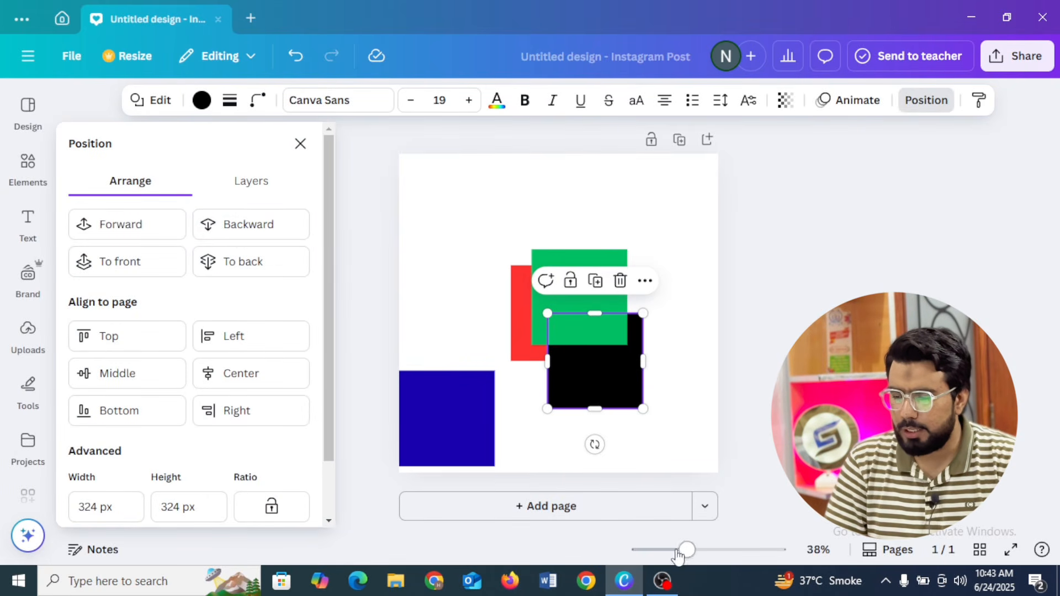
pyautogui.click(592, 385)
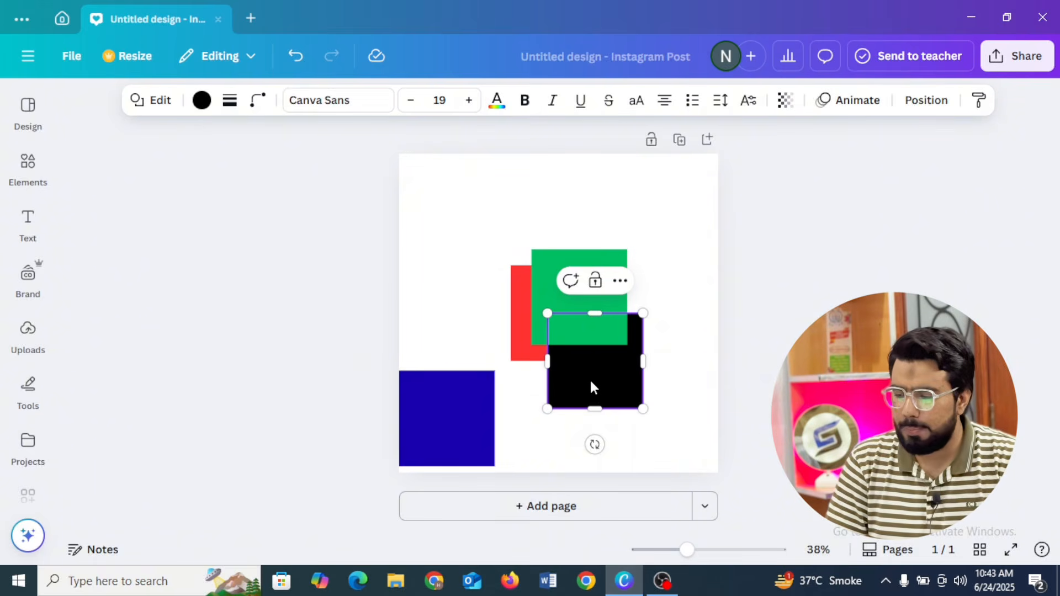
pyautogui.moveTo(591, 387); pyautogui.dragTo(559, 366)
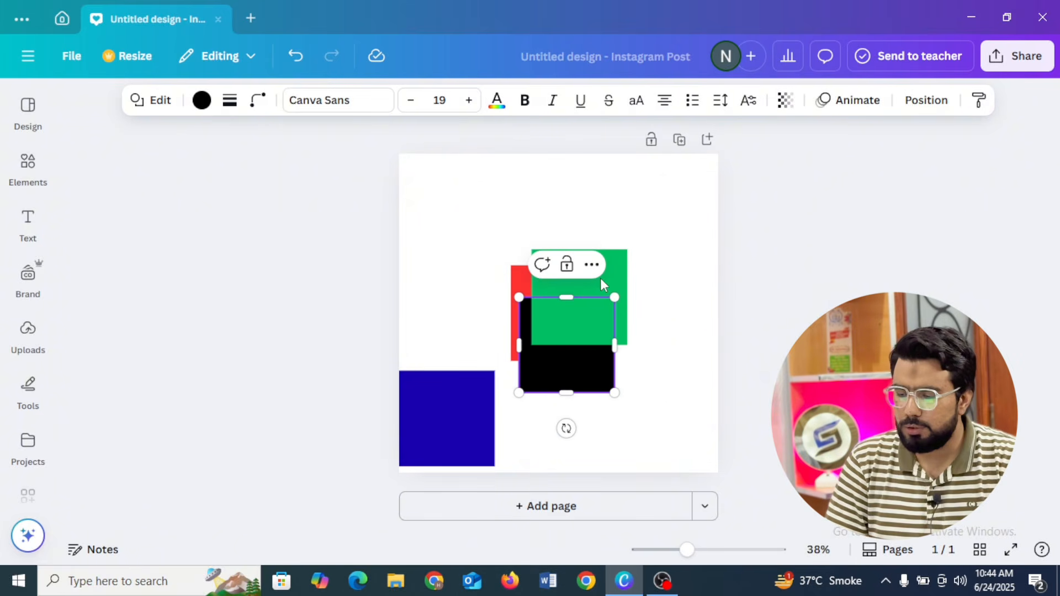
pyautogui.click(695, 292)
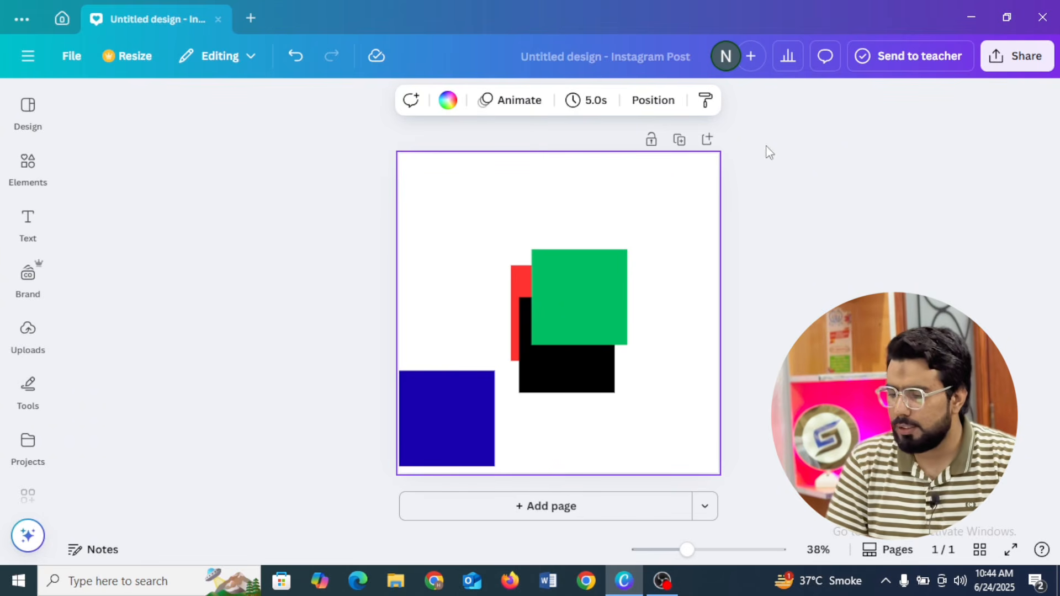
# - Send the black square one more layer backward so it lies behind the red square
pyautogui.click(539, 362)
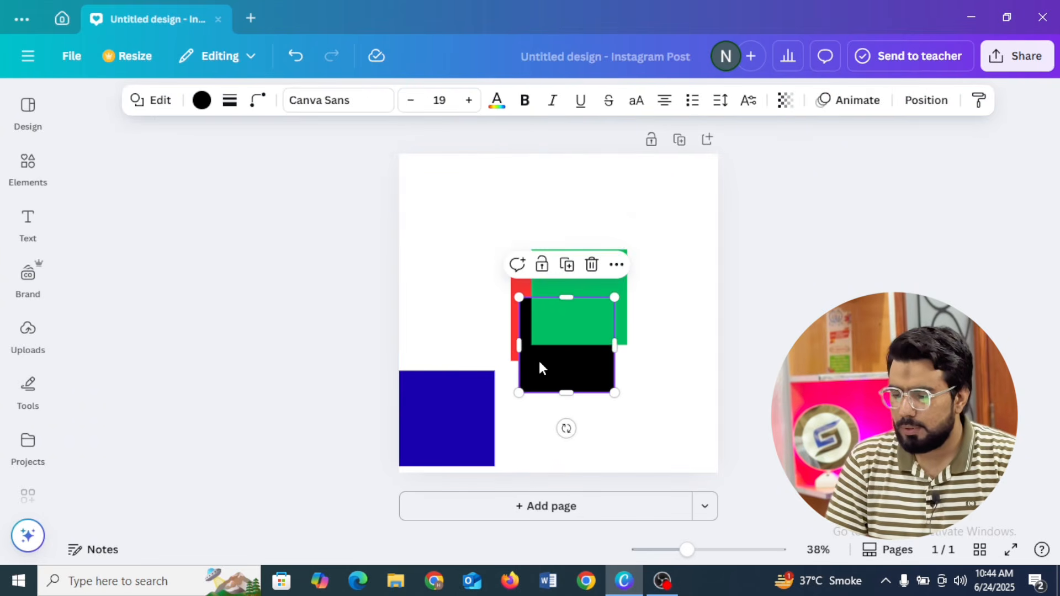
pyautogui.click(755, 371)
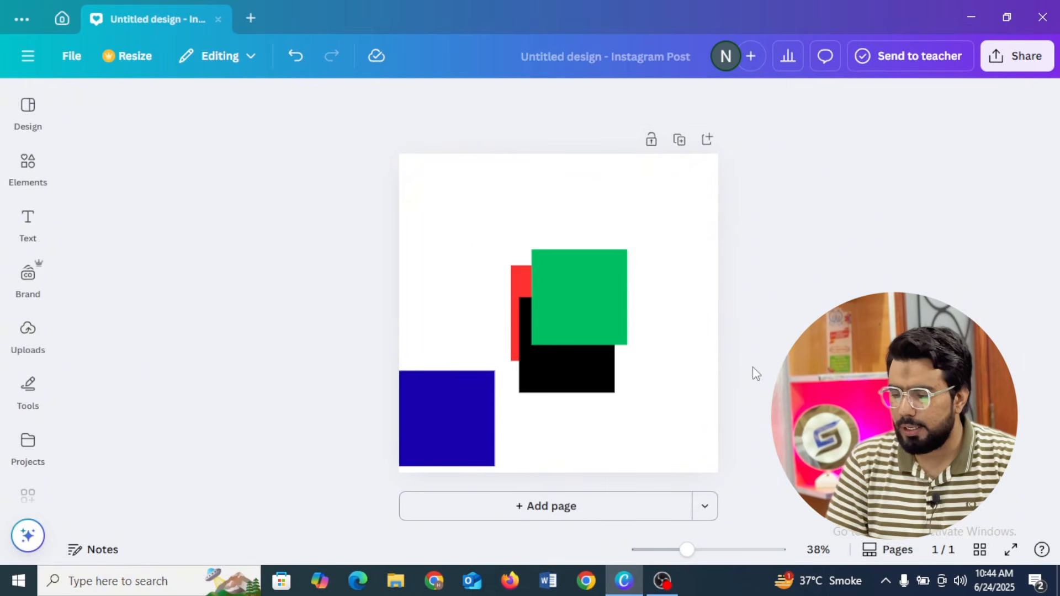
pyautogui.click(581, 375)
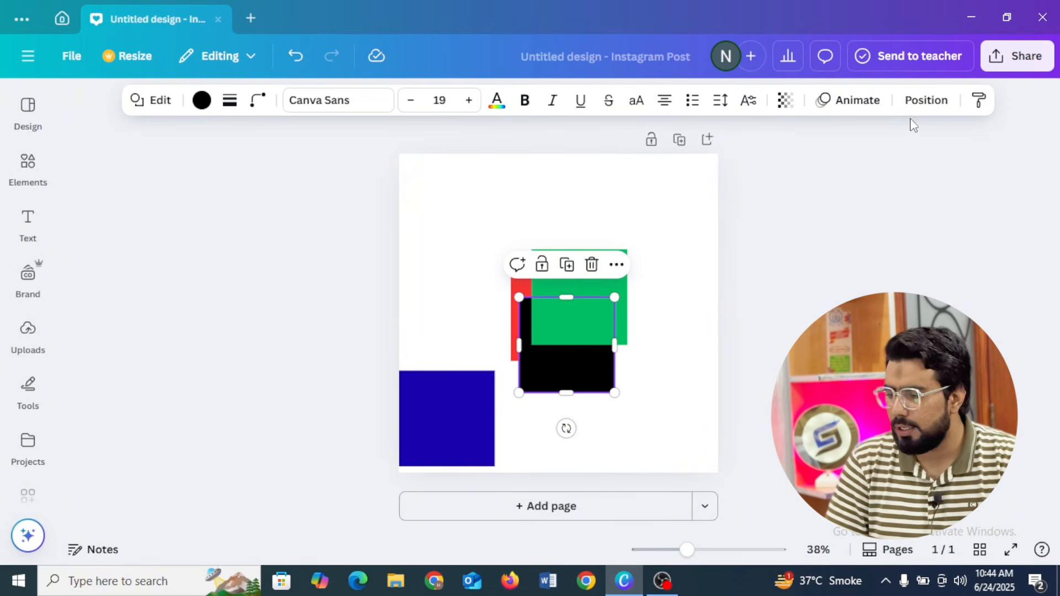
pyautogui.click(922, 102)
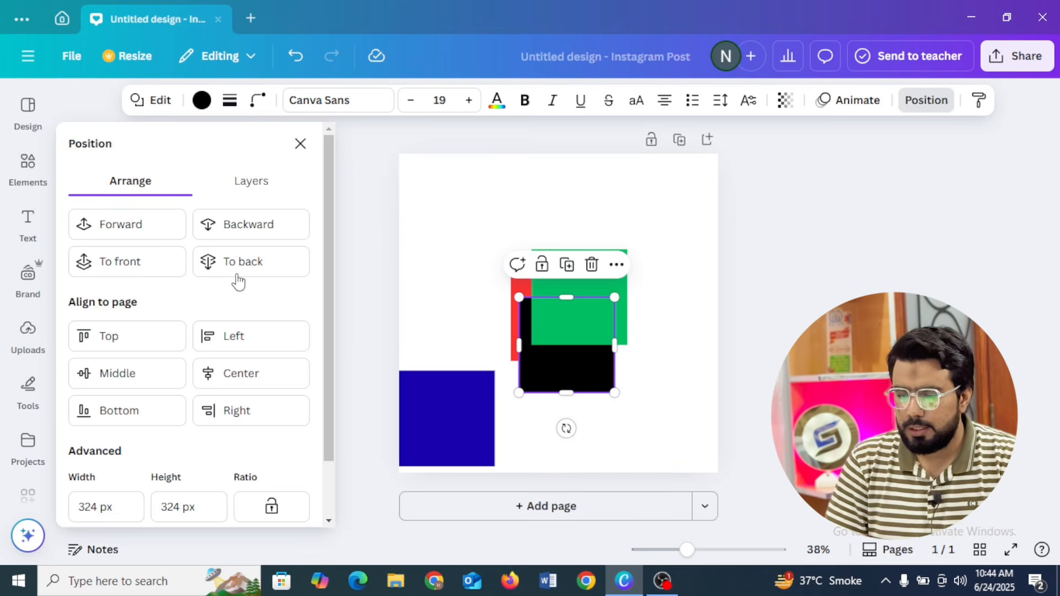
pyautogui.click(241, 229)
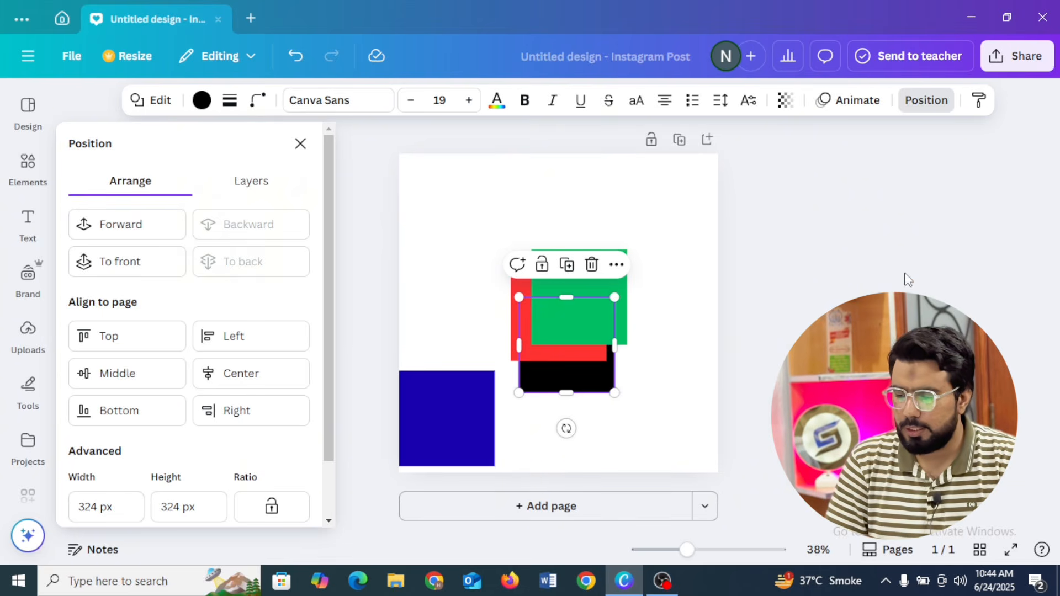
pyautogui.click(700, 366)
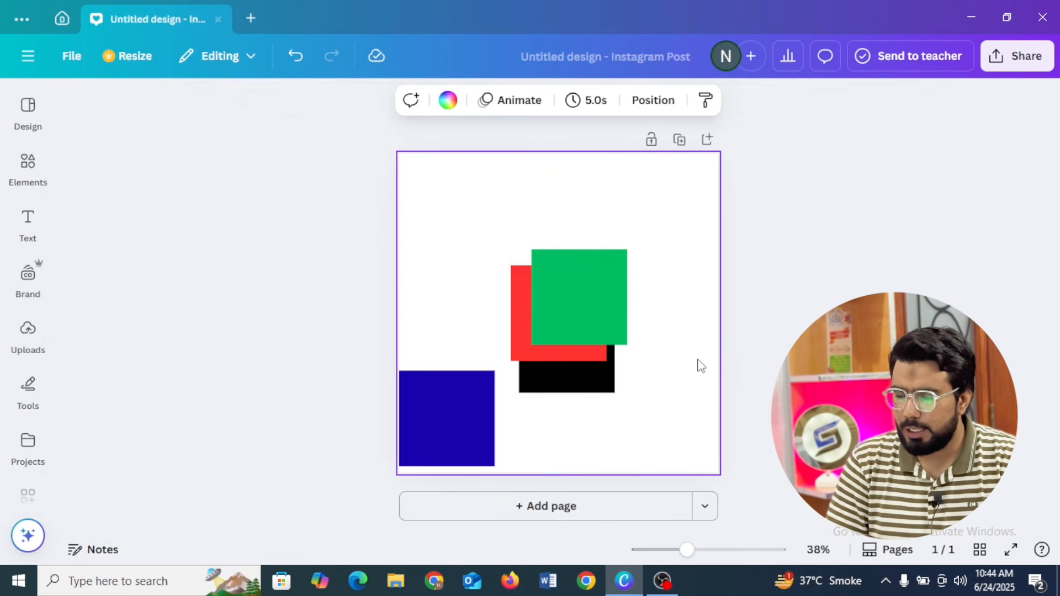
# - Offset the black square to the lower left behind the red square and nudge the green square slightly down and left
pyautogui.click(581, 390)
pyautogui.moveTo(580, 381); pyautogui.dragTo(545, 354)
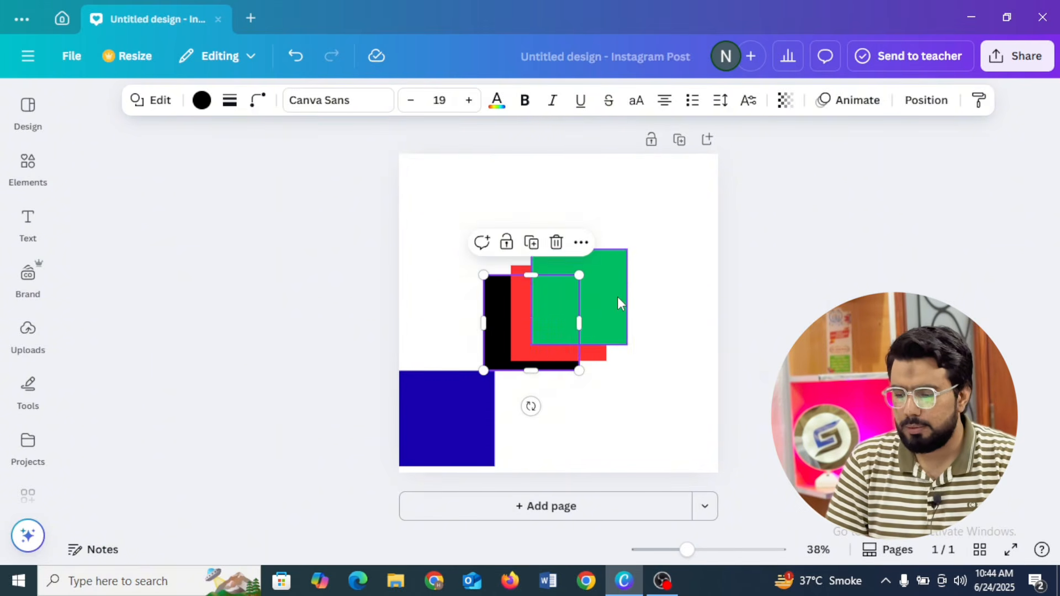
pyautogui.moveTo(617, 296); pyautogui.dragTo(614, 305)
pyautogui.moveTo(612, 307); pyautogui.dragTo(611, 301)
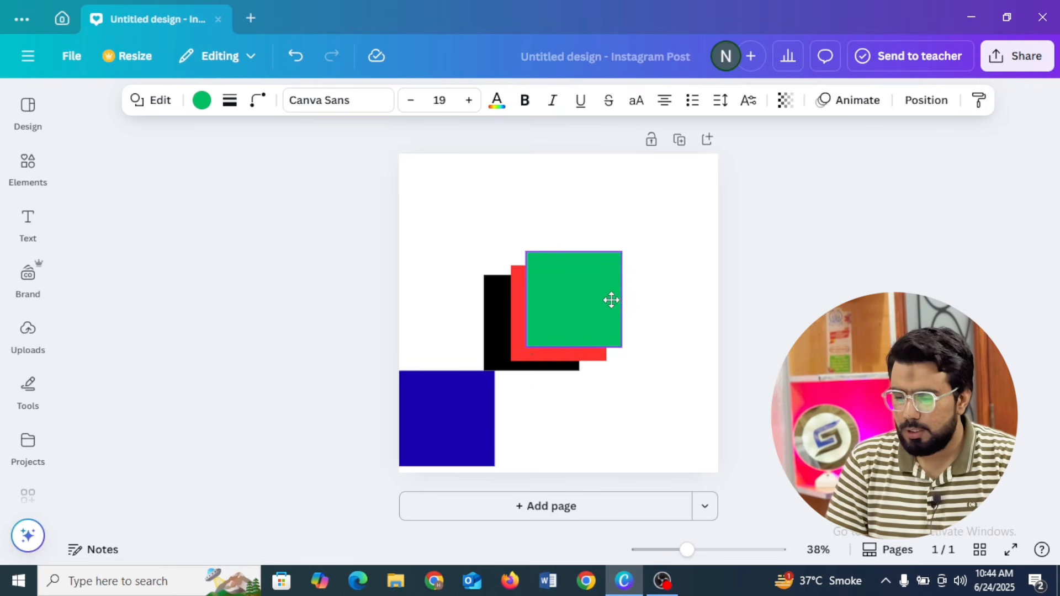
pyautogui.press('Escape')
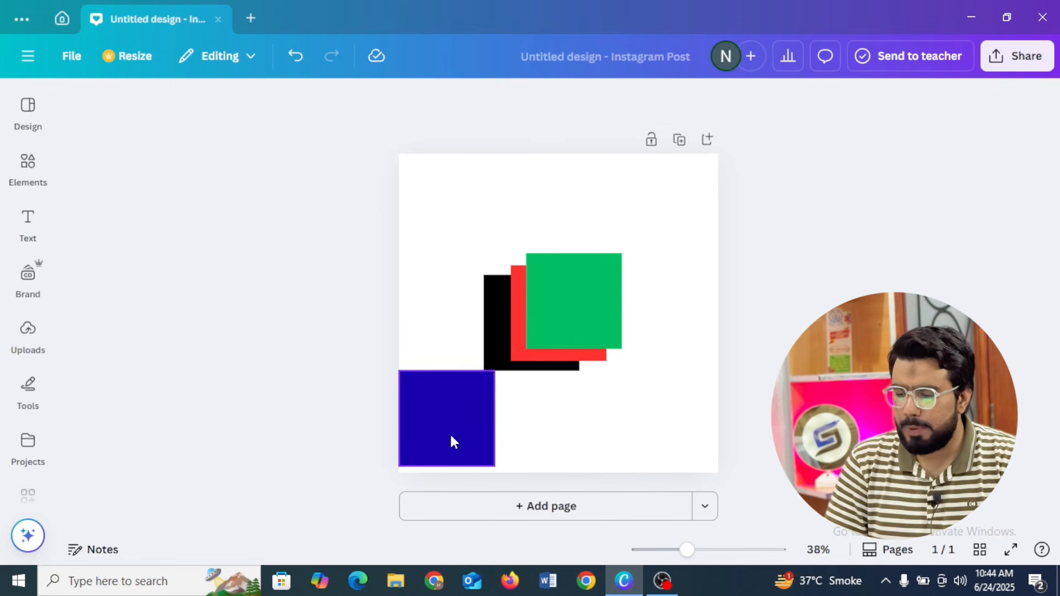
# - Move the dark blue square behind the black square, offset to its lower left, to continue the staggered stack
pyautogui.click(435, 426)
pyautogui.moveTo(436, 426); pyautogui.dragTo(485, 346)
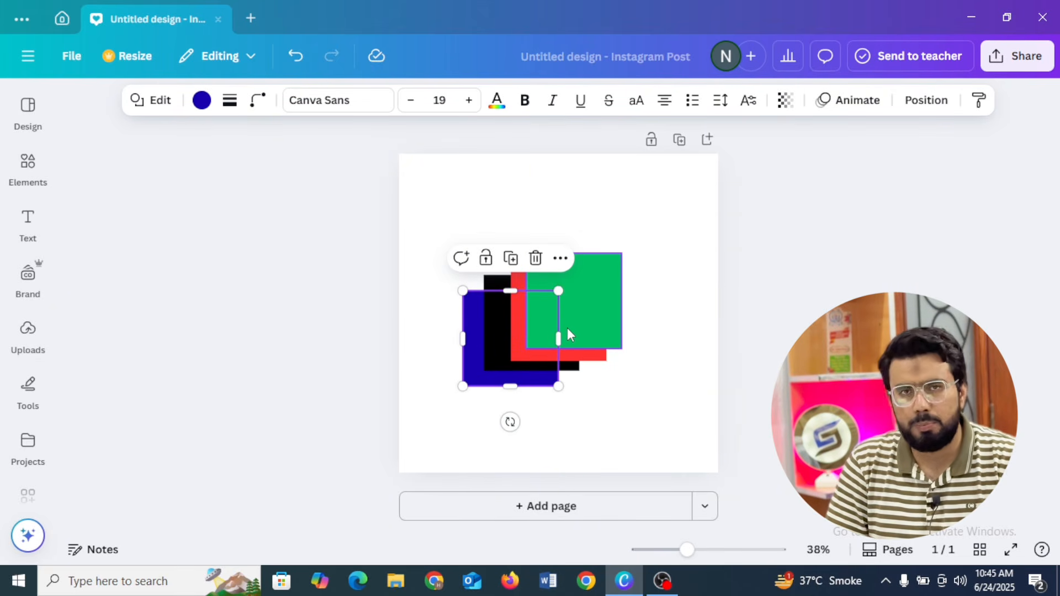
pyautogui.click(764, 393)
# - Select the dark blue, black, red and green squares in turn to review their stacking order
pyautogui.click(472, 371)
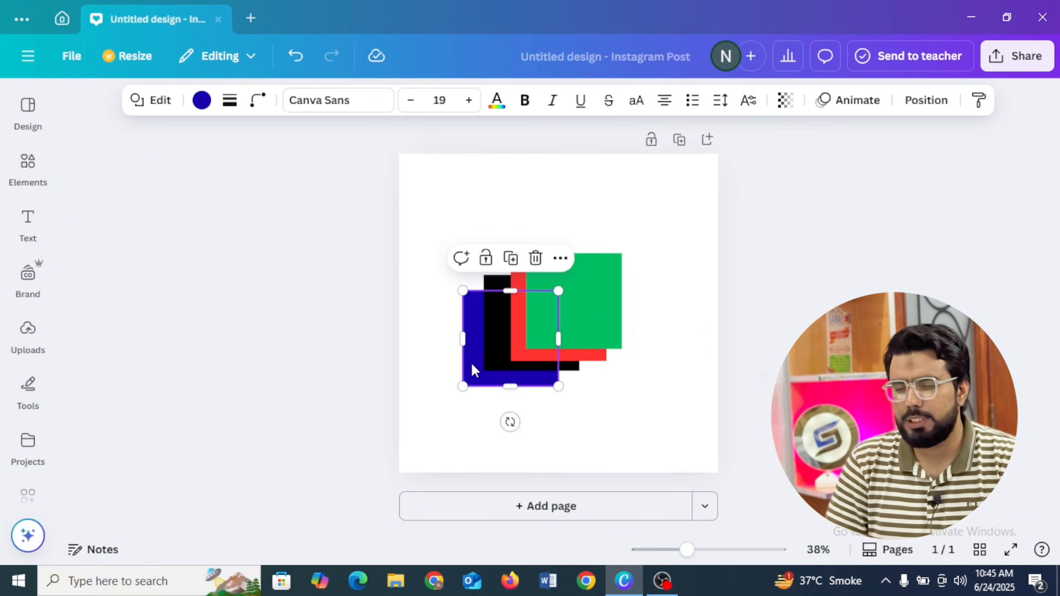
pyautogui.click(500, 356)
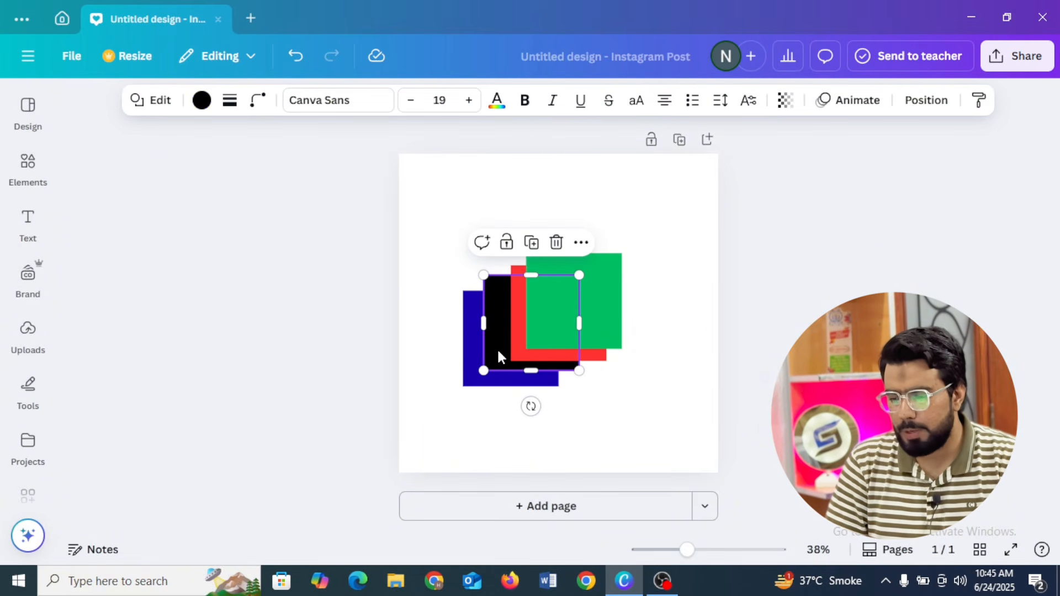
pyautogui.click(519, 348)
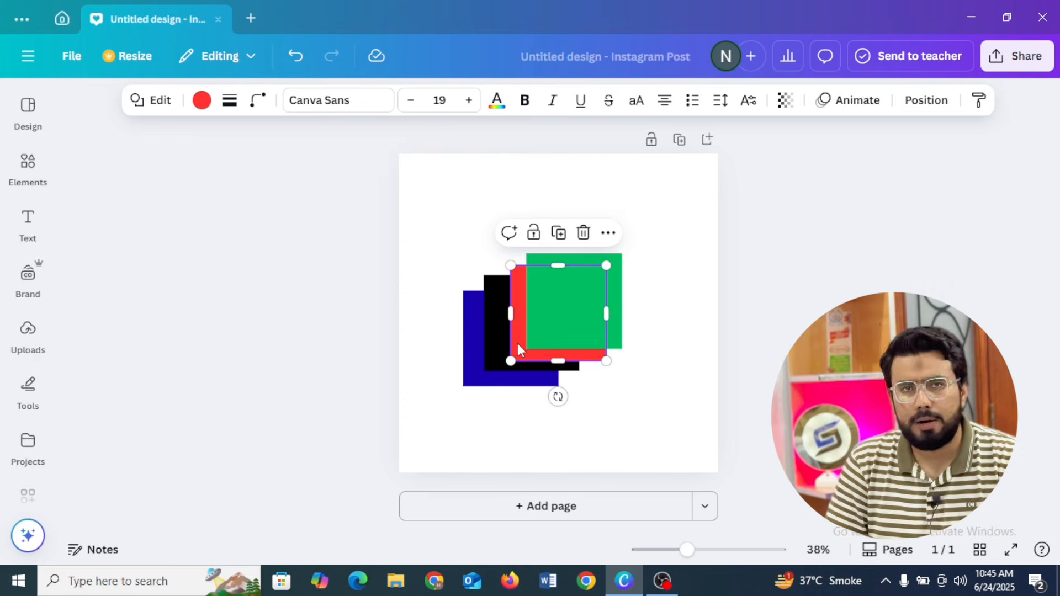
pyautogui.click(542, 334)
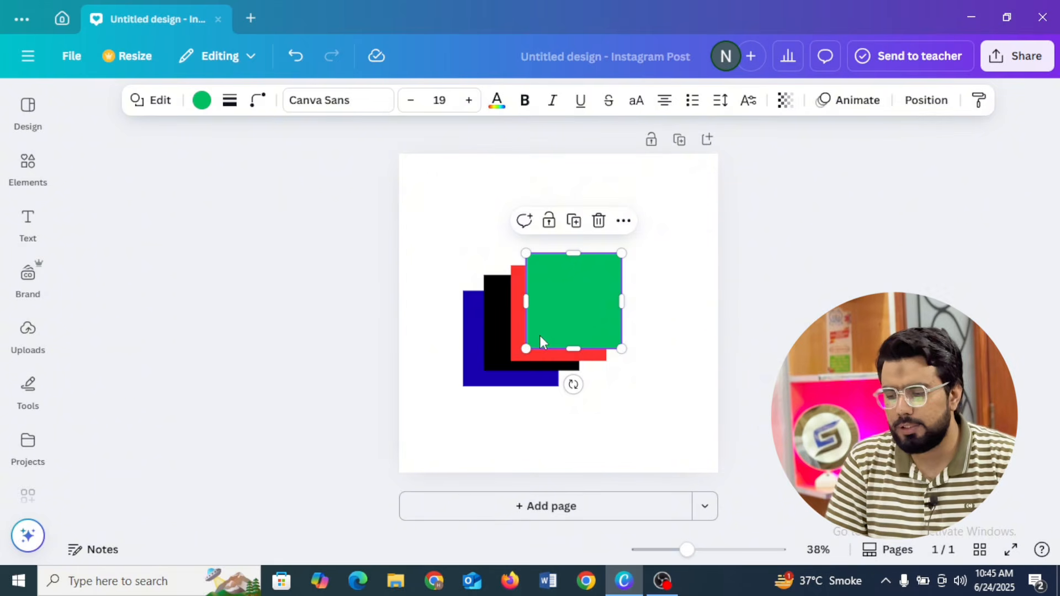
pyautogui.click(469, 337)
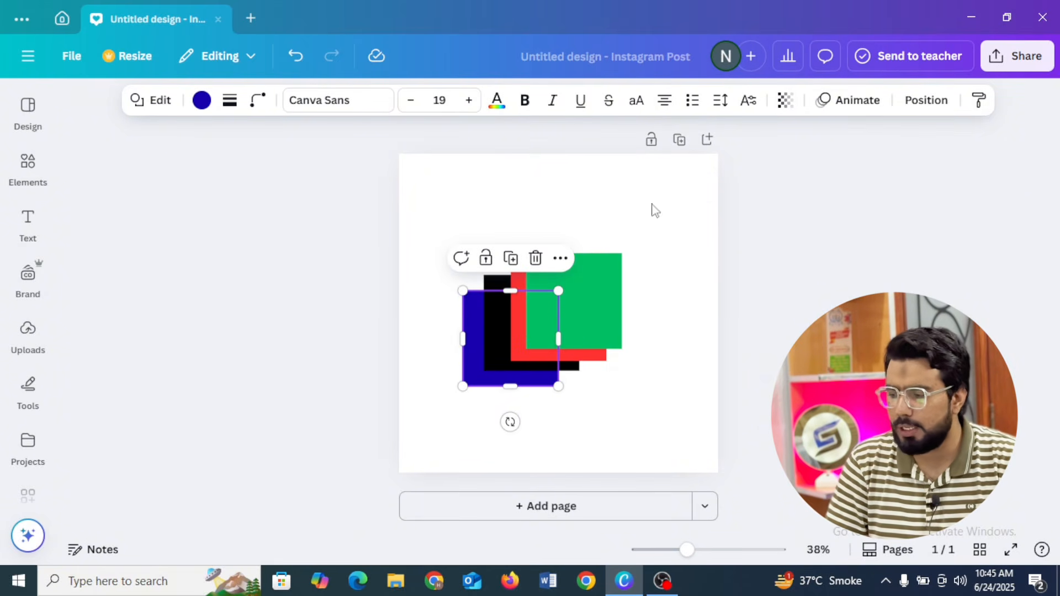
pyautogui.click(791, 338)
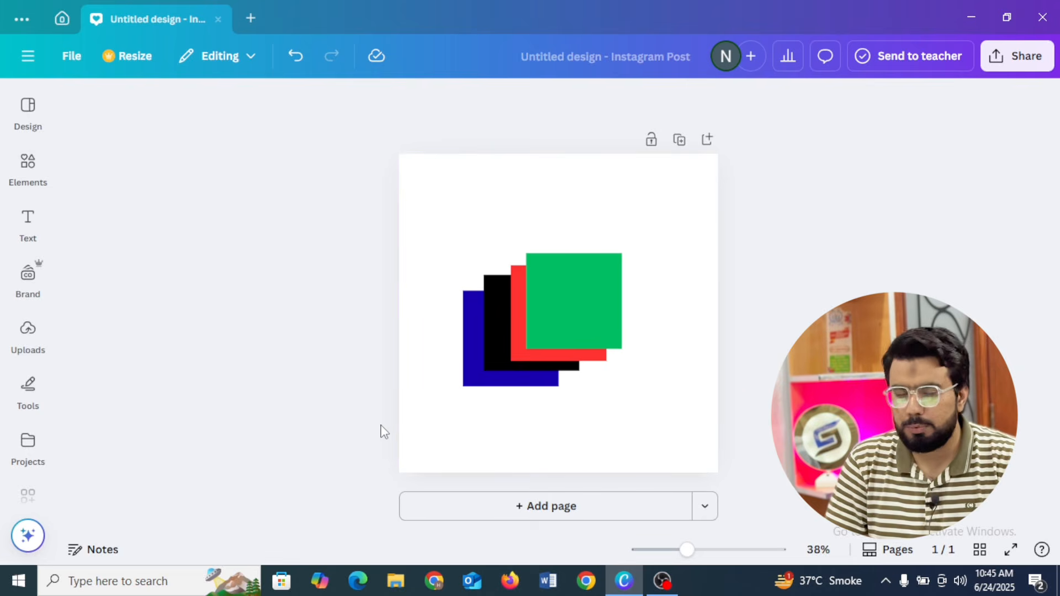
# - Bring the dark blue square to the front of all the squares and nudge it slightly left
pyautogui.click(477, 313)
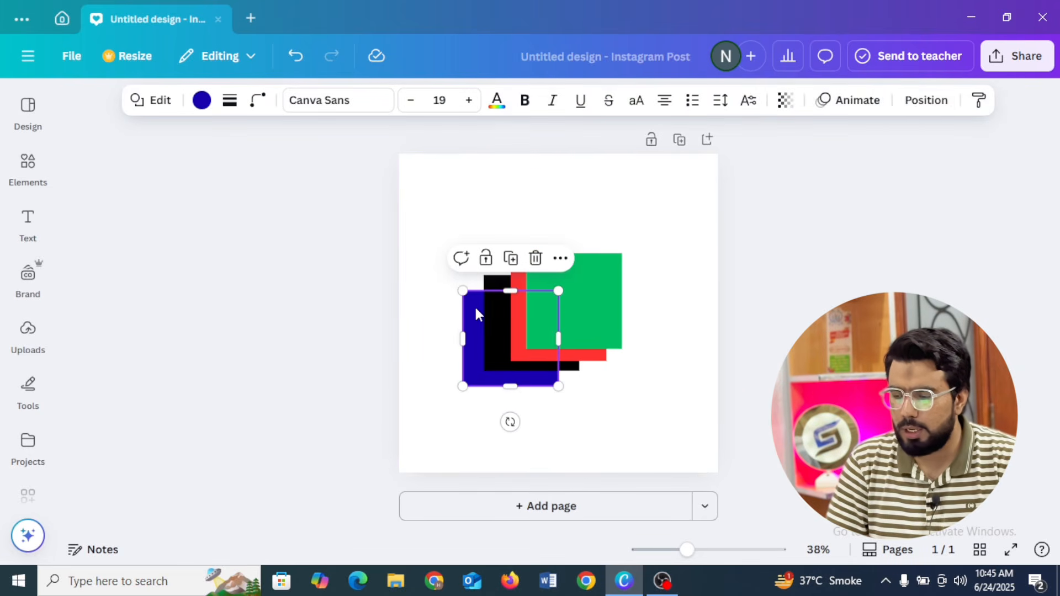
pyautogui.click(925, 102)
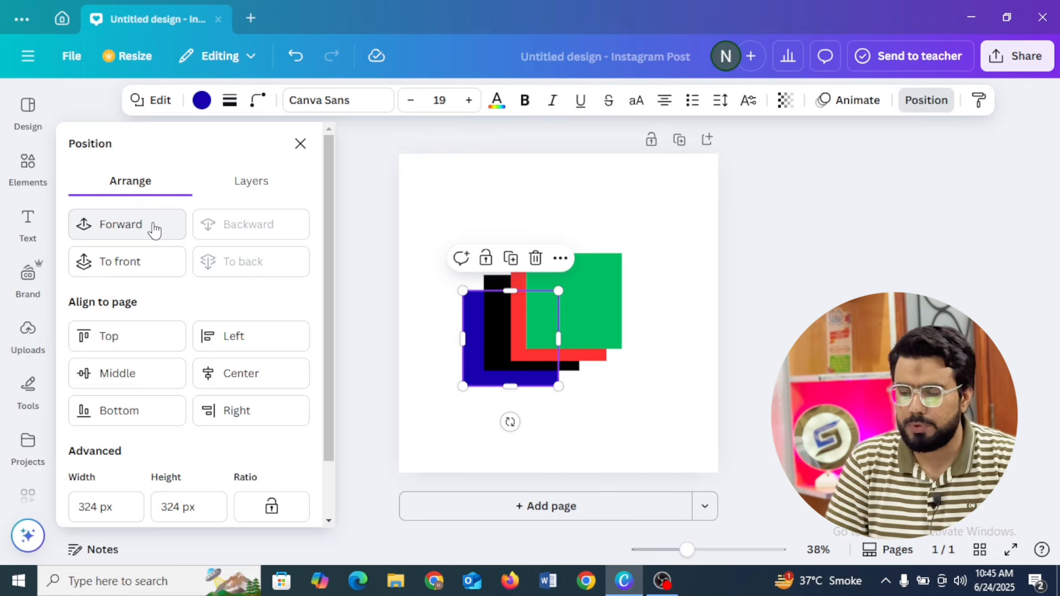
pyautogui.click(96, 271)
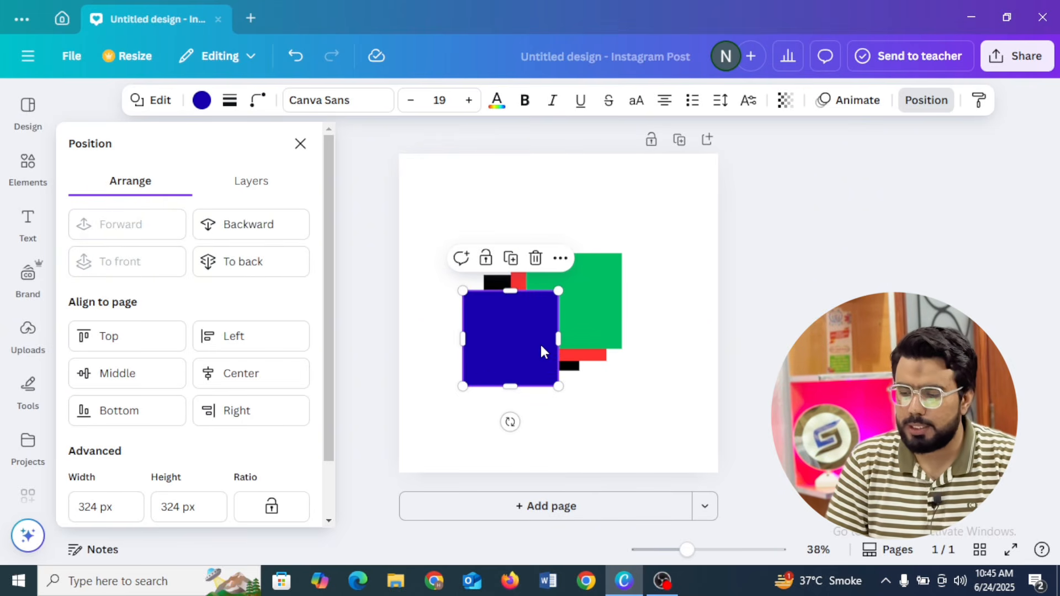
pyautogui.press('Escape')
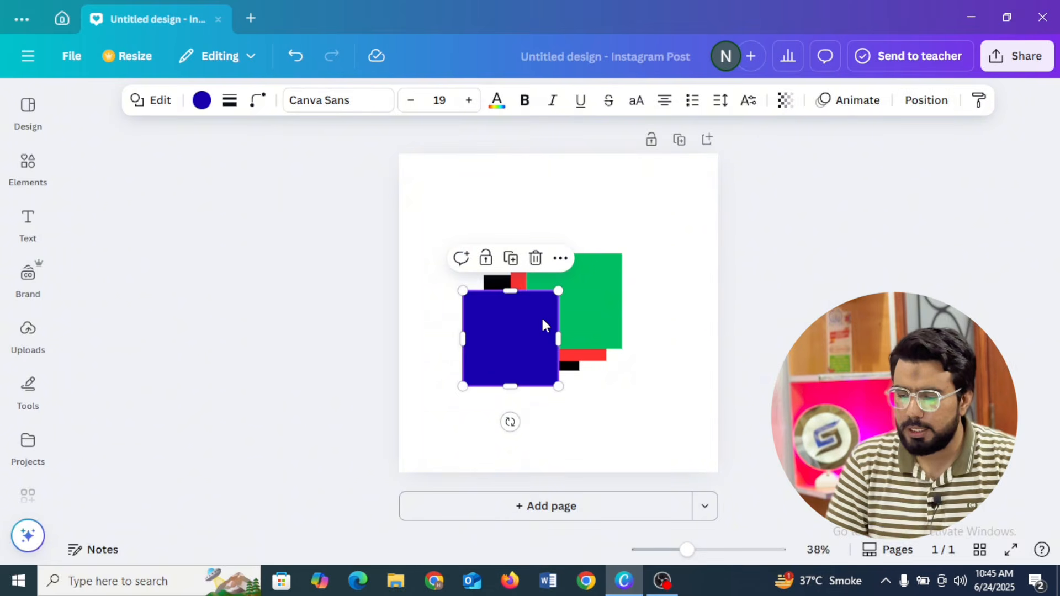
pyautogui.moveTo(542, 319)
pyautogui.mouseDown()
pyautogui.moveTo(670, 239)
pyautogui.moveTo(594, 317)
pyautogui.moveTo(538, 318)
pyautogui.mouseUp()
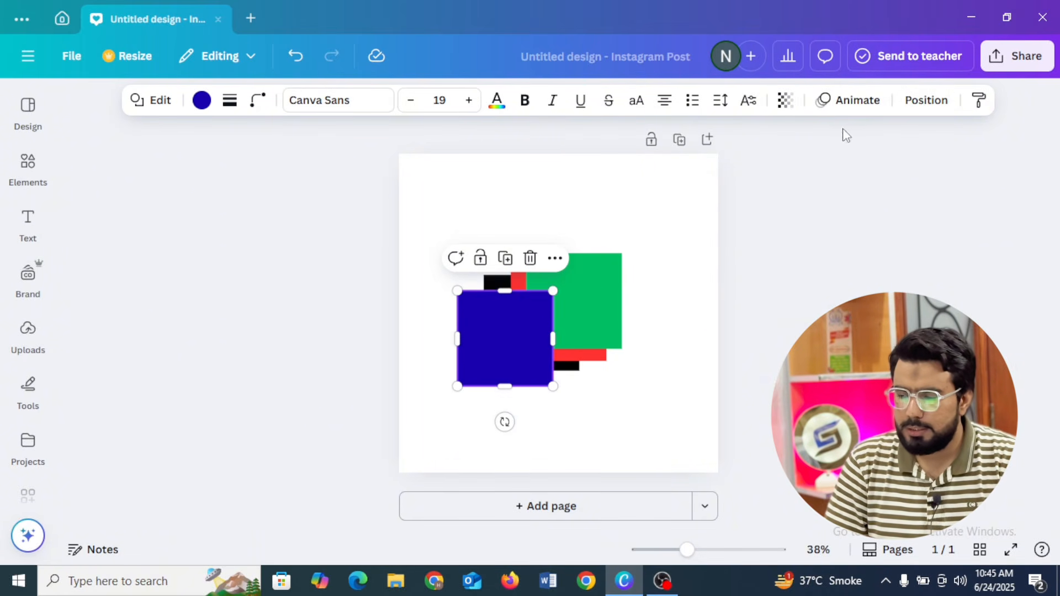
# - Send the dark blue square to the back of the stack and nudge it slightly up
pyautogui.click(939, 100)
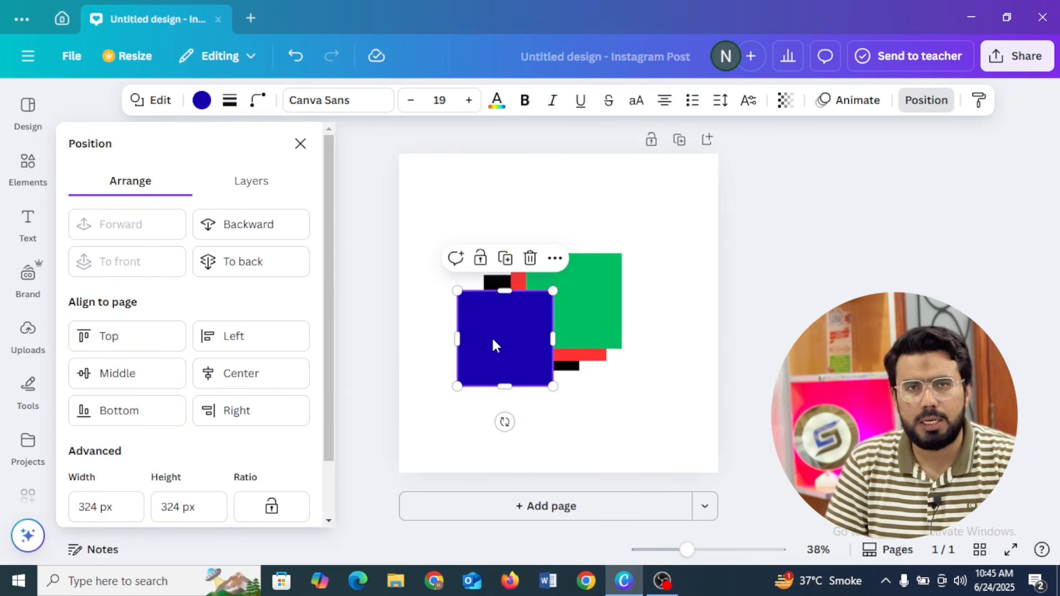
pyautogui.click(268, 268)
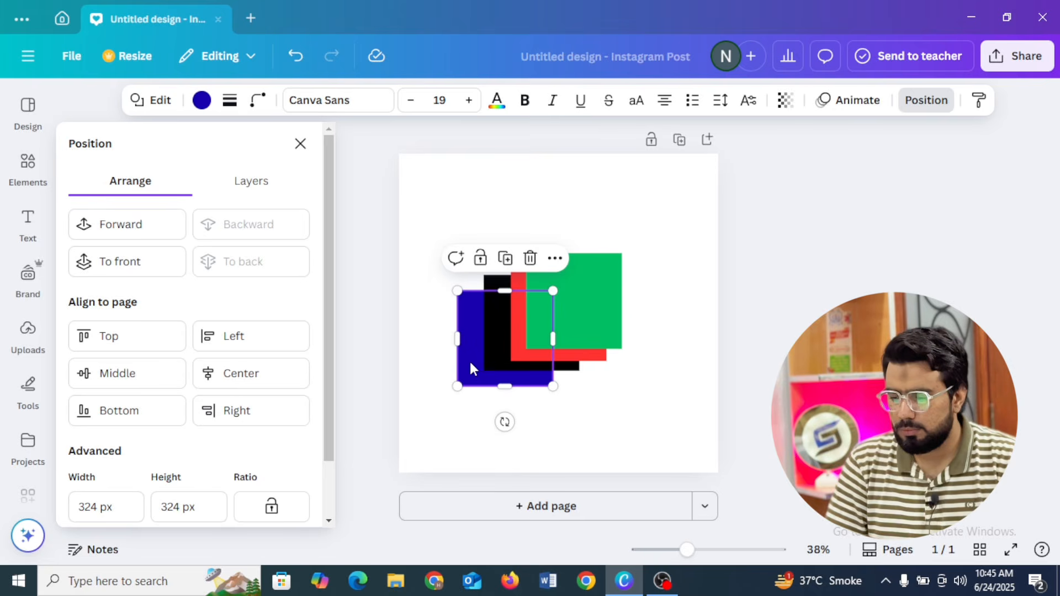
pyautogui.moveTo(470, 363); pyautogui.dragTo(470, 361)
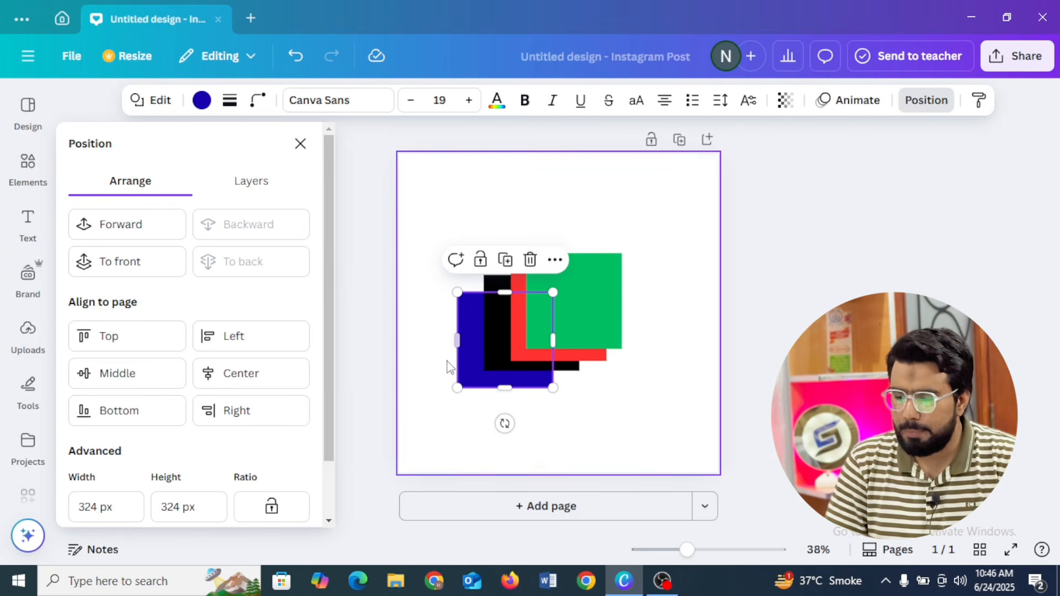
pyautogui.moveTo(476, 358); pyautogui.dragTo(476, 349)
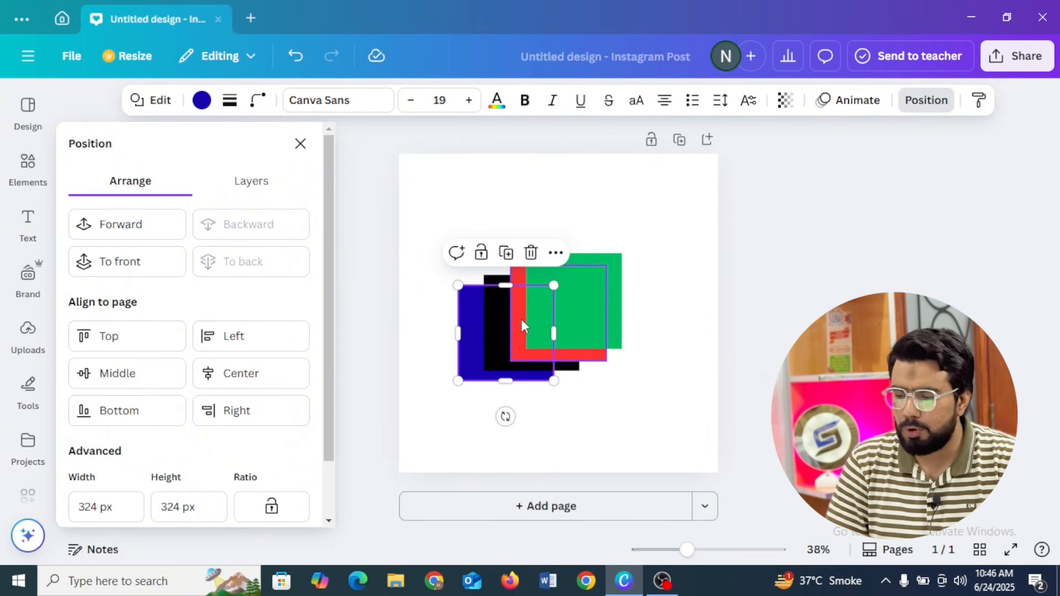
# - Bring the dark blue square forward one layer at a time past the black, red and green squares, and move it over the green square
pyautogui.click(143, 226)
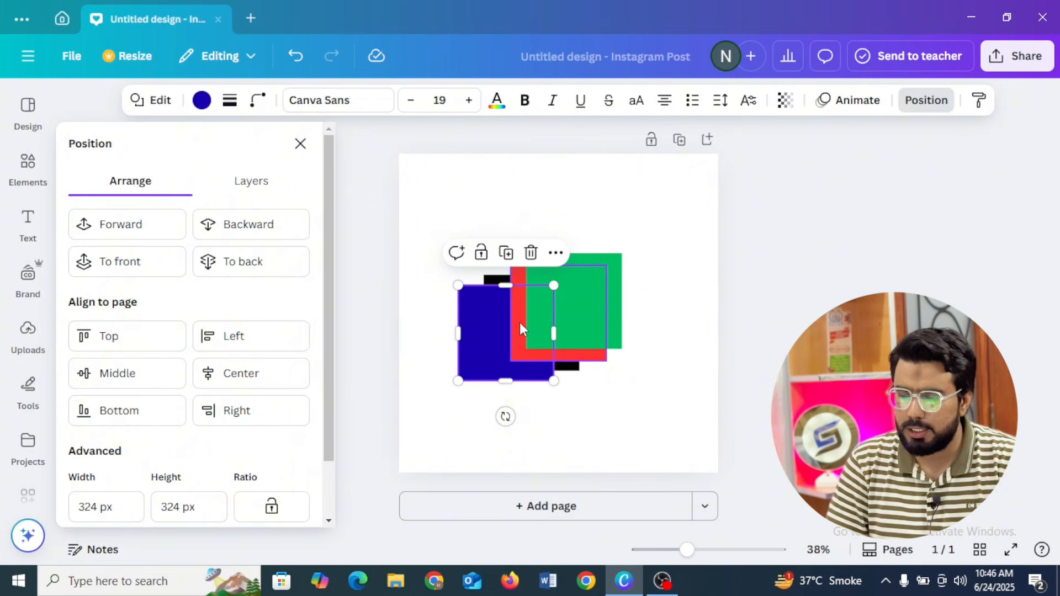
pyautogui.click(135, 232)
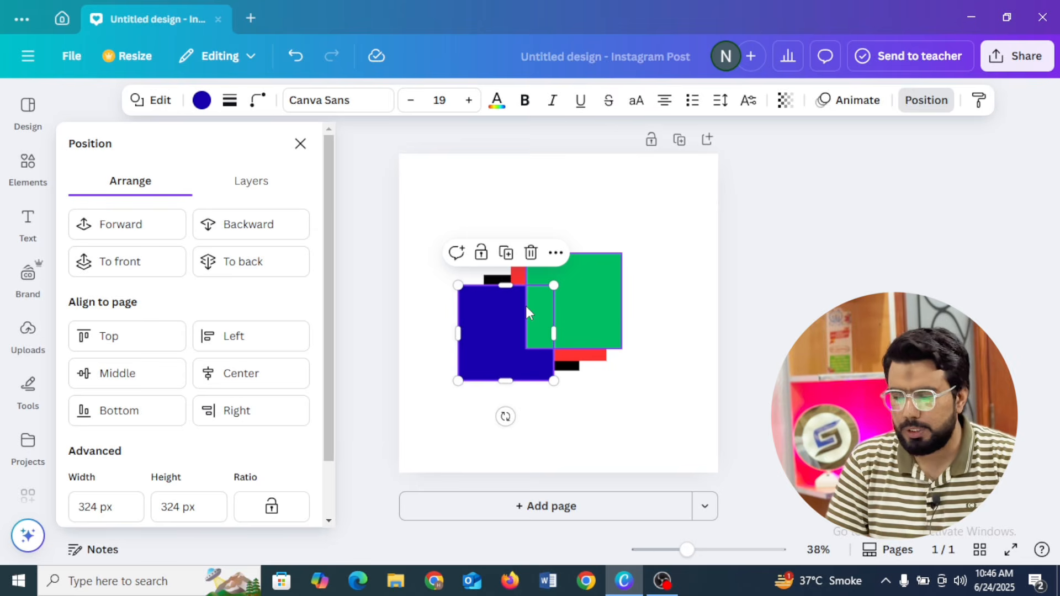
pyautogui.click(136, 229)
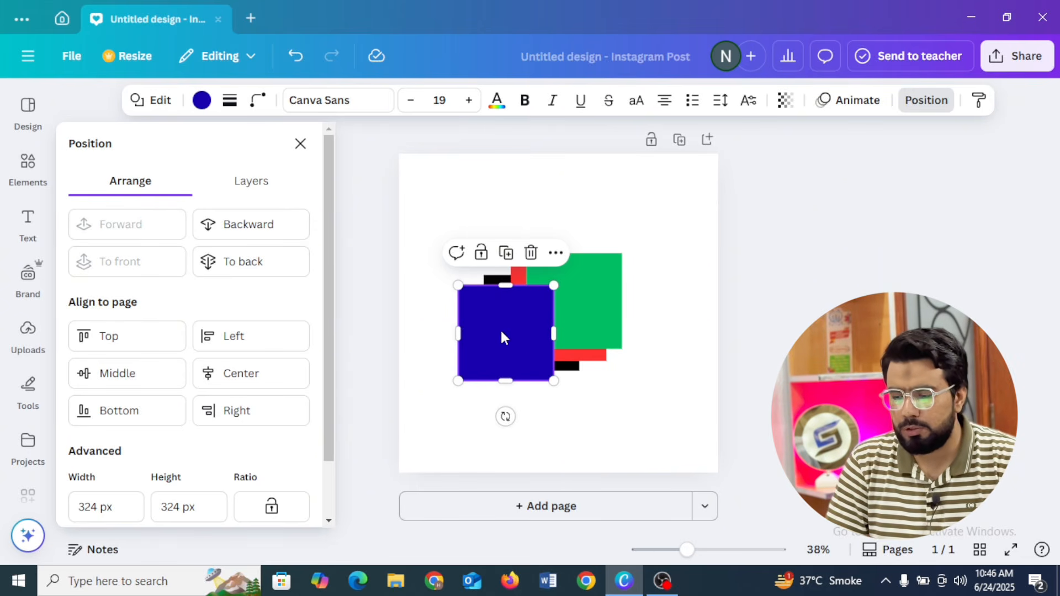
pyautogui.moveTo(500, 329); pyautogui.dragTo(587, 312)
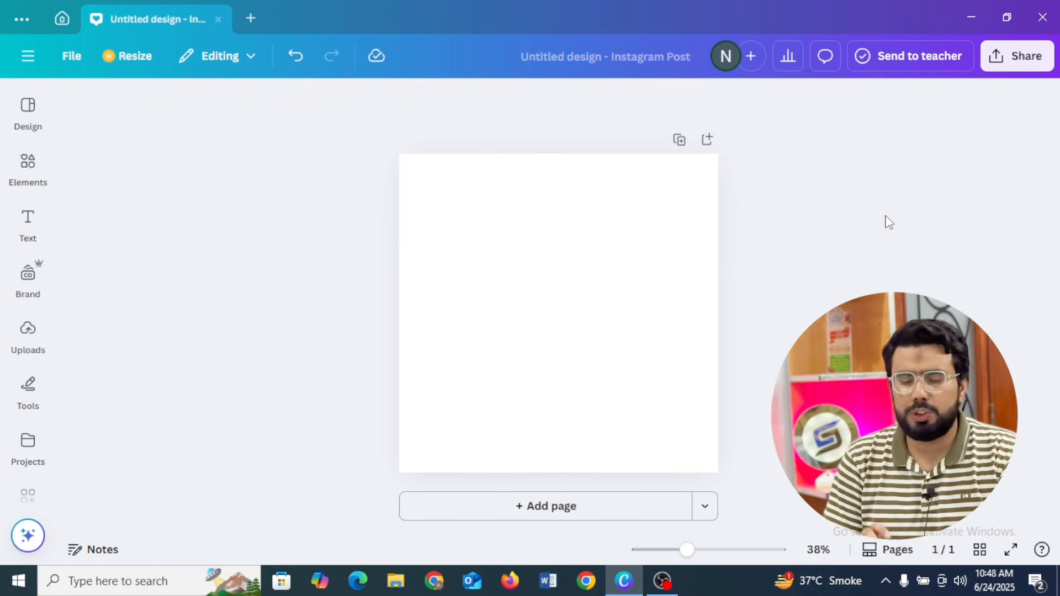
pyautogui.click(466, 246)
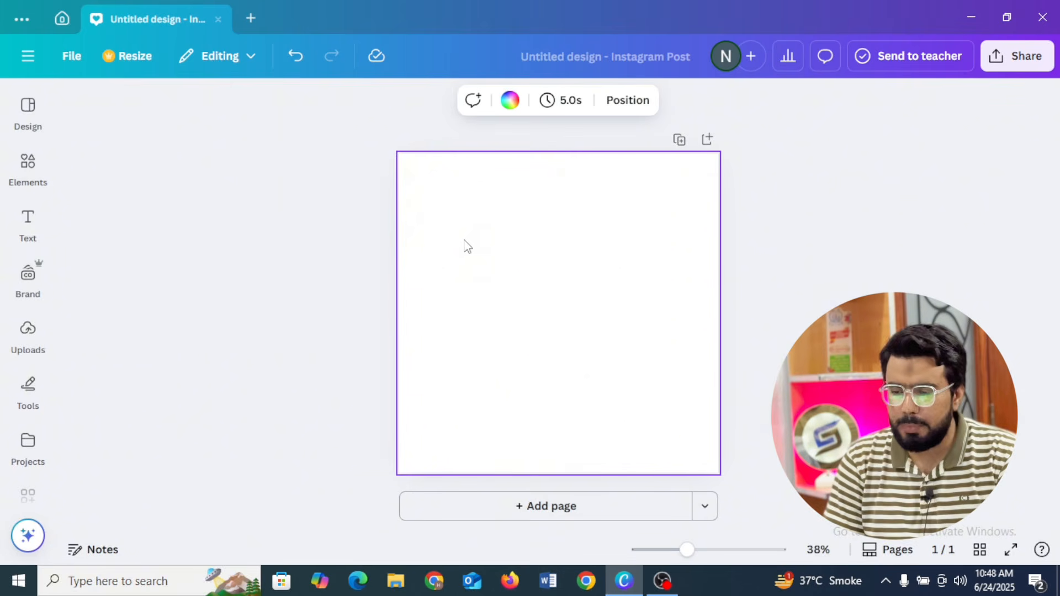
pyautogui.click(32, 168)
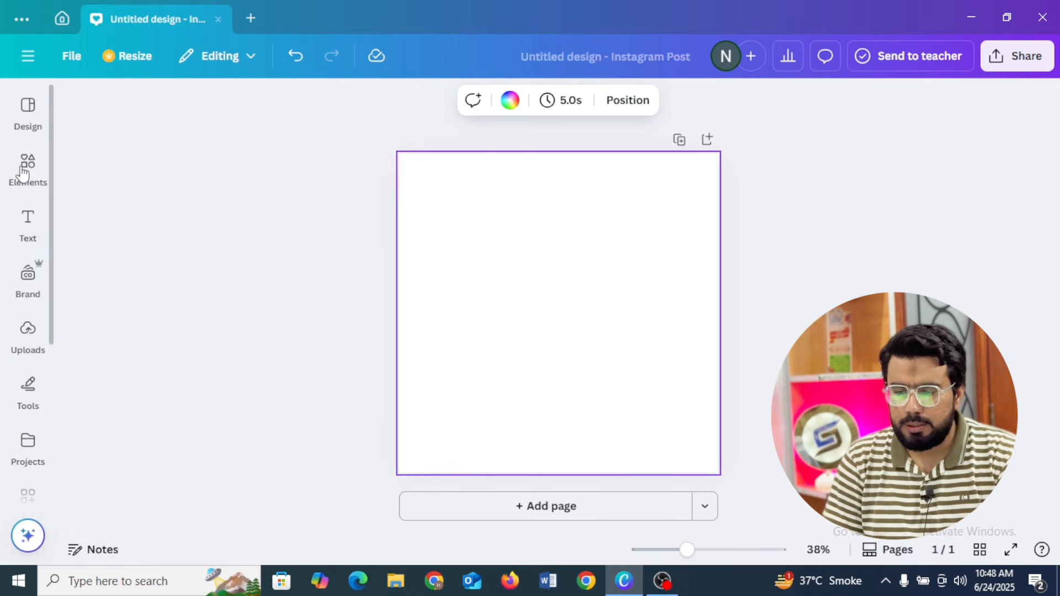
pyautogui.click(24, 168)
pyautogui.click(77, 100)
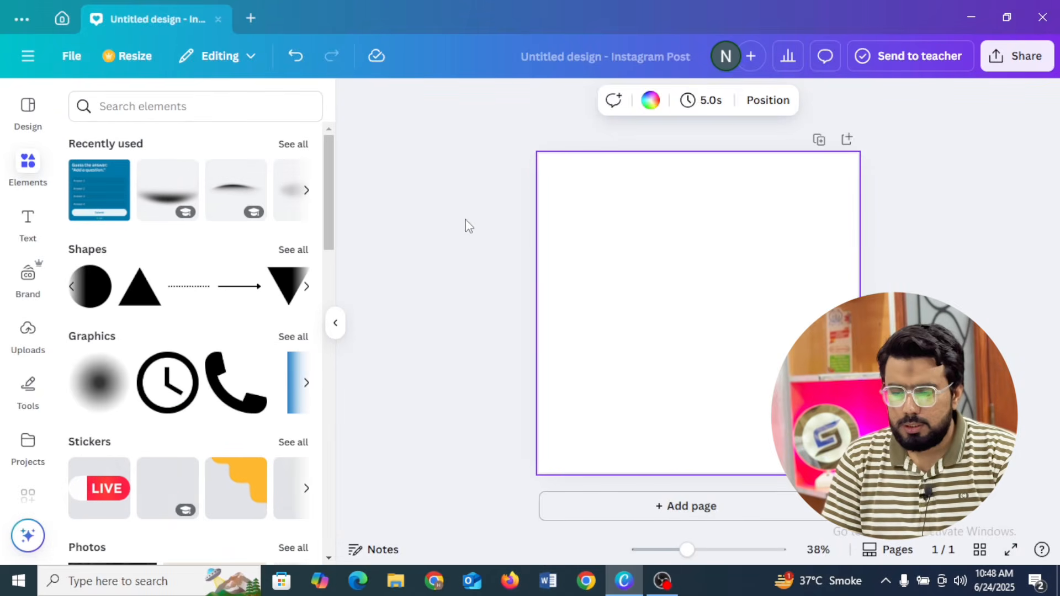
pyautogui.click(473, 228)
pyautogui.click(646, 256)
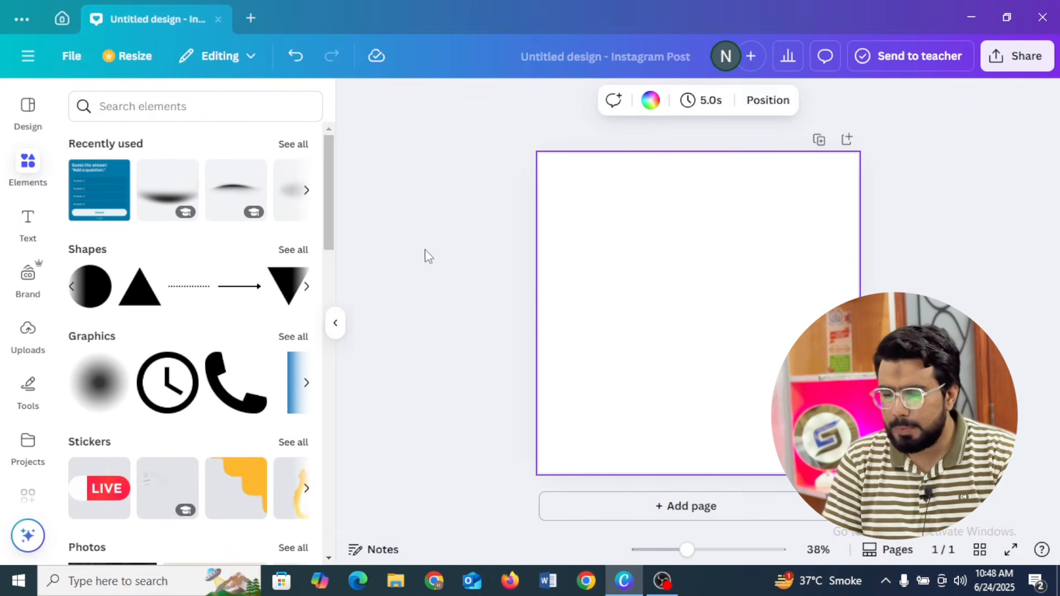
pyautogui.click(336, 325)
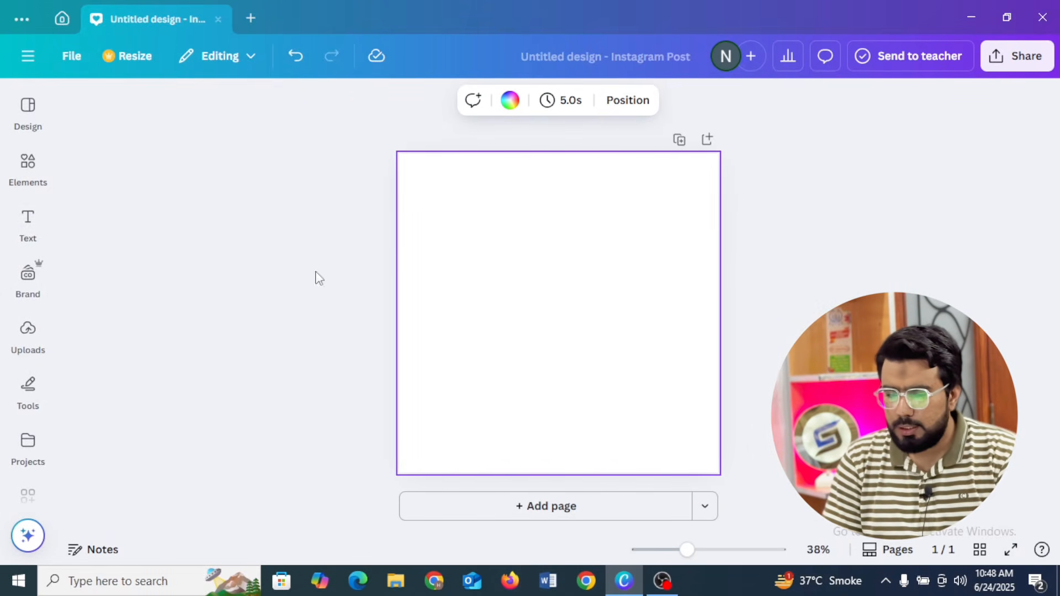
pyautogui.click(210, 242)
# - Add a heart from the full collection of basic shapes to the centre of the blank page
pyautogui.click(28, 165)
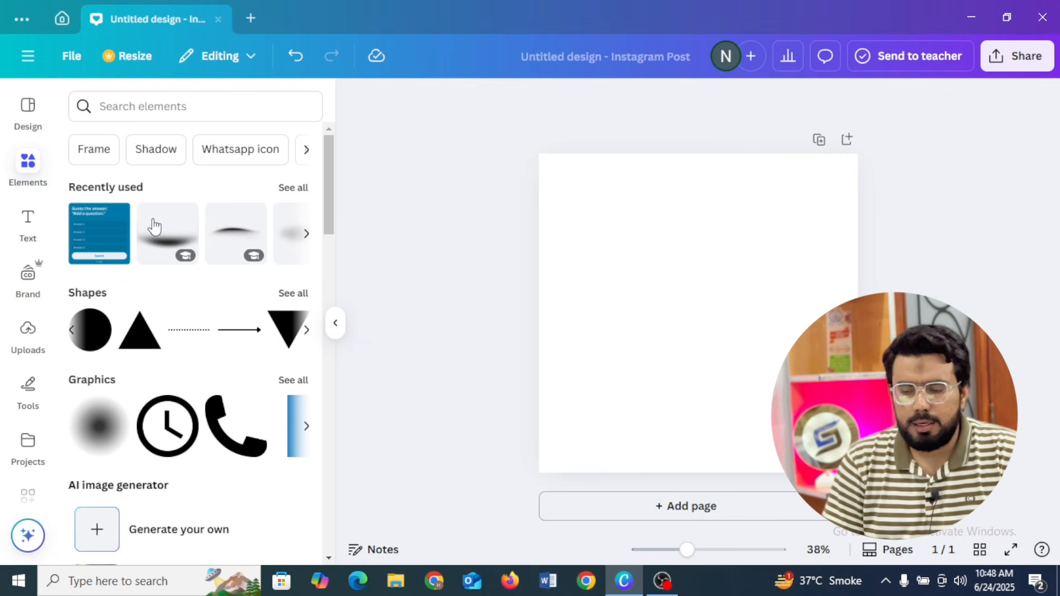
pyautogui.scroll(-1, 333, 203)
pyautogui.moveTo(333, 204); pyautogui.dragTo(334, 232)
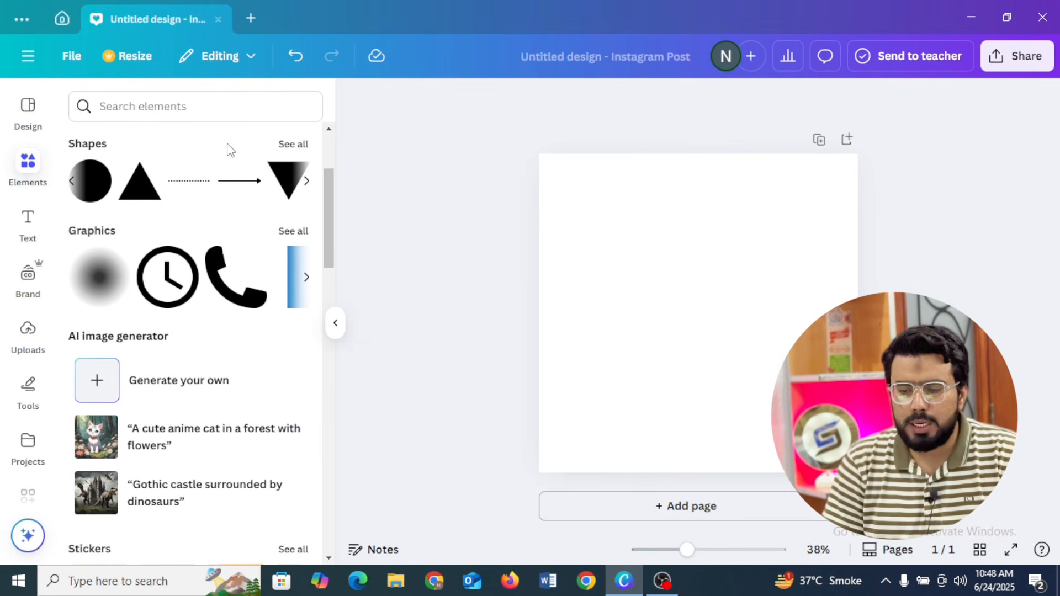
pyautogui.click(294, 145)
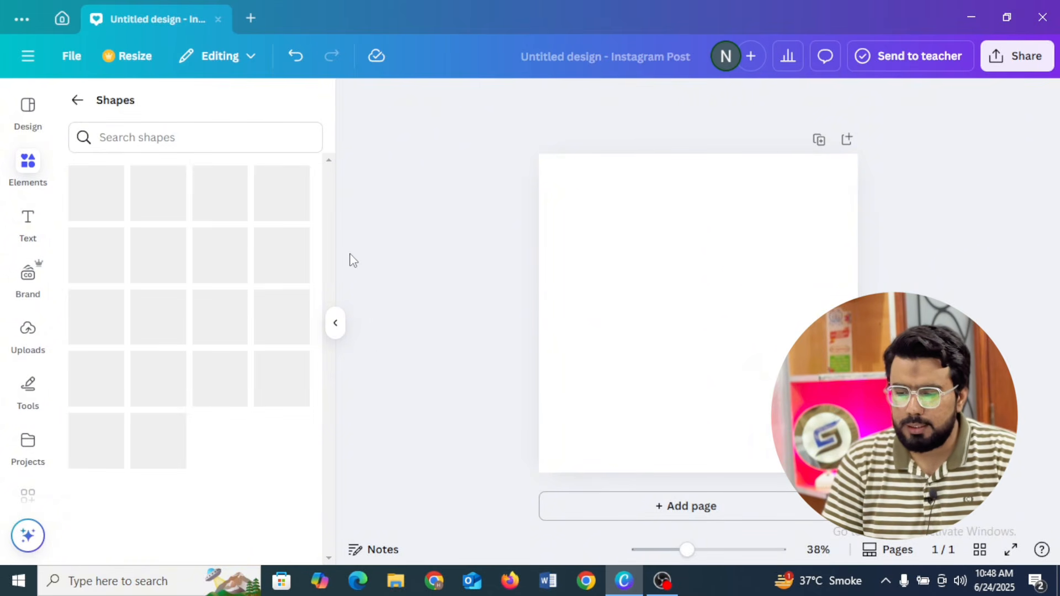
pyautogui.moveTo(333, 229); pyautogui.dragTo(317, 485)
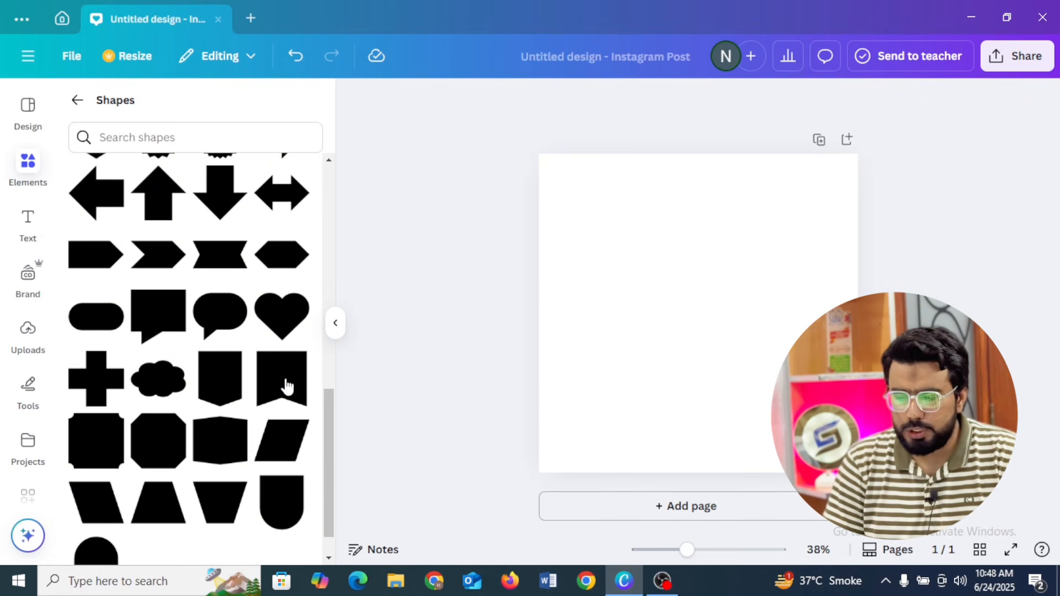
pyautogui.click(277, 314)
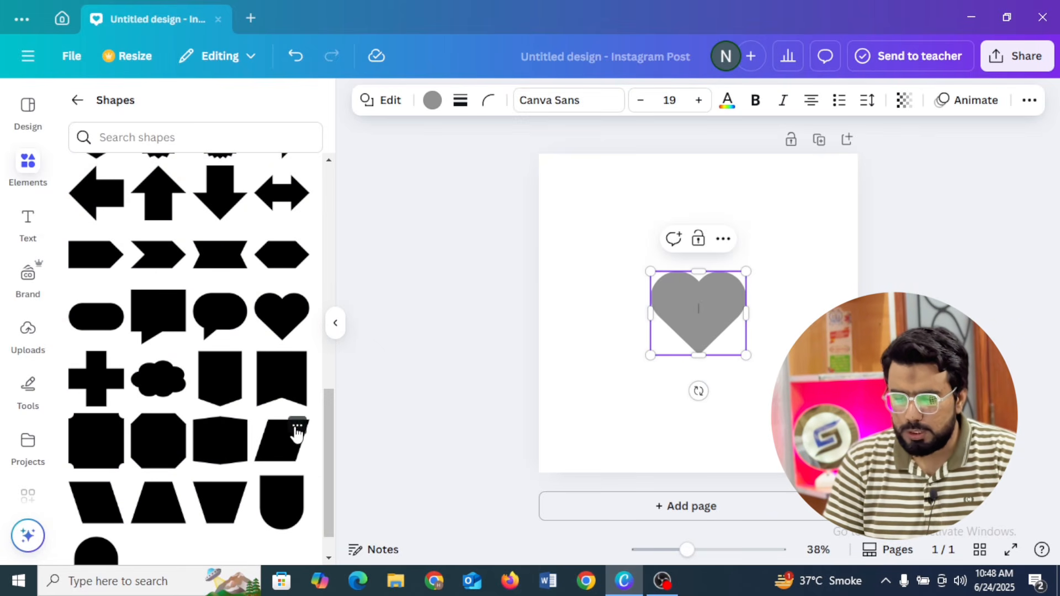
# - Add a banner shape with a downward-pointing bottom edge, shrink it and fit it into the page's upper-right corner
pyautogui.click(227, 367)
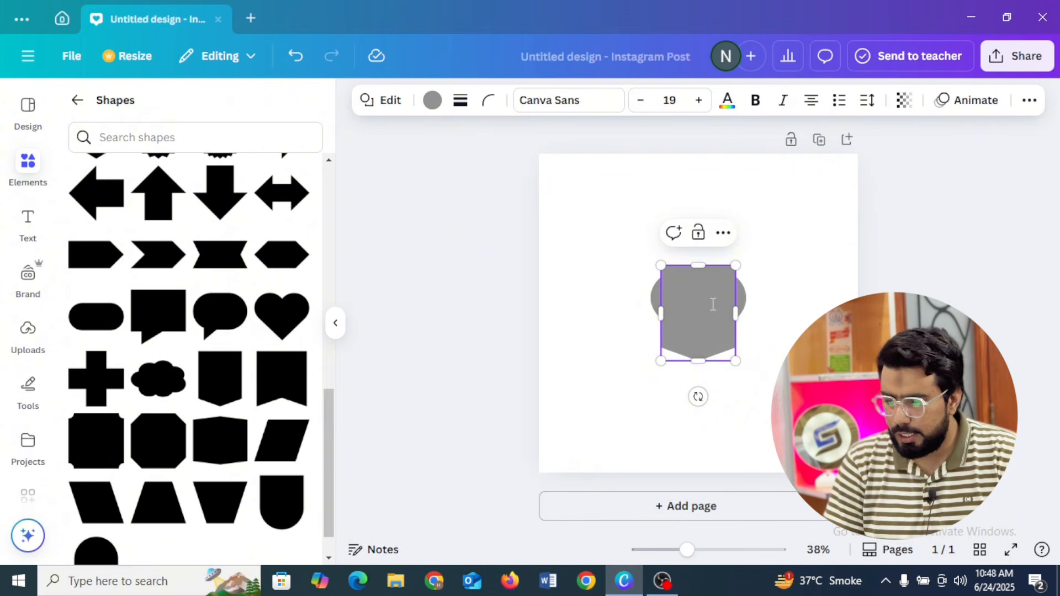
pyautogui.click(623, 324)
pyautogui.moveTo(665, 320); pyautogui.dragTo(782, 210)
pyautogui.moveTo(783, 247); pyautogui.dragTo(806, 221)
pyautogui.click(906, 192)
pyautogui.click(841, 185)
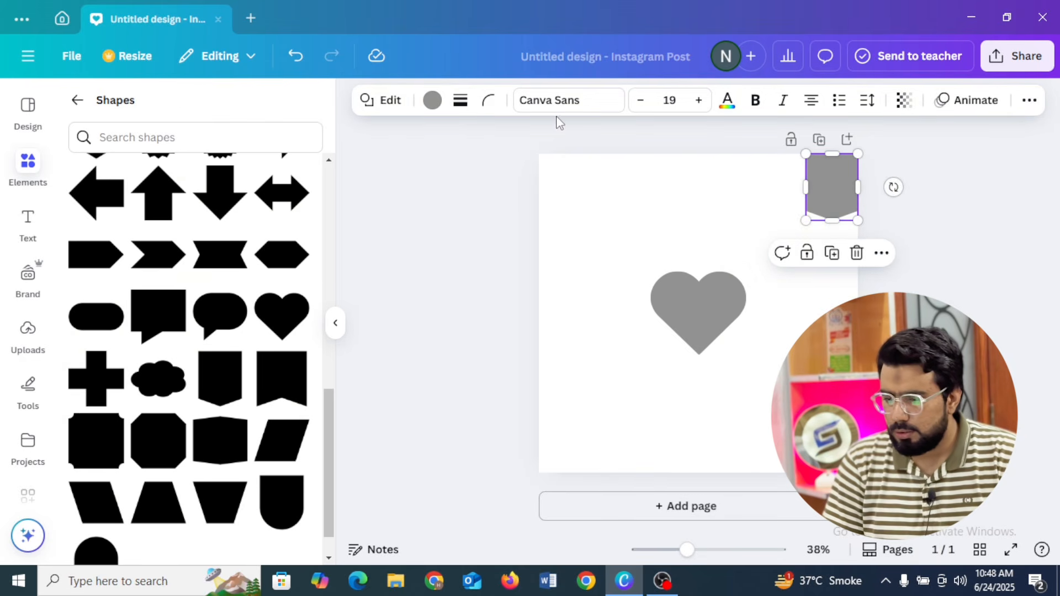
# - Recolour the corner banner shape with the default solid dark blue
pyautogui.click(432, 100)
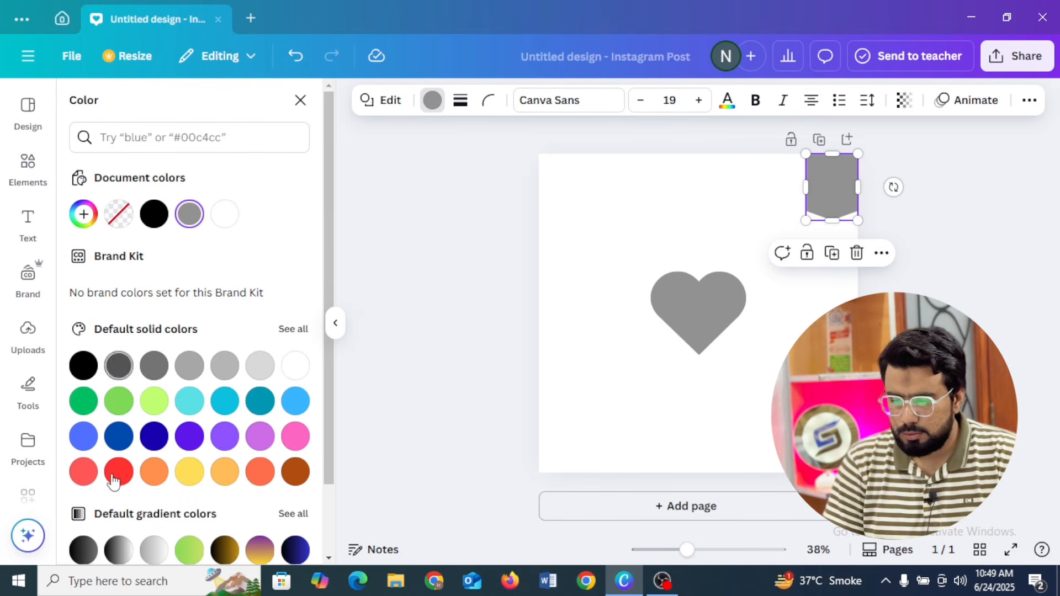
pyautogui.click(154, 436)
pyautogui.click(490, 305)
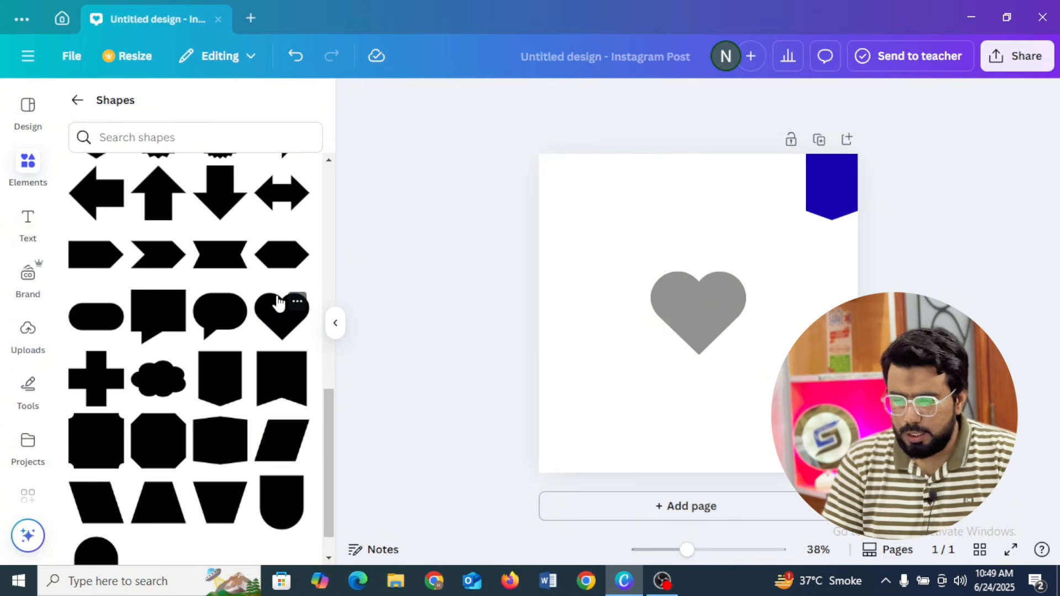
# - Add a rectangular speech bubble, move it to the upper left of the heart and shrink it to about half its size
pyautogui.click(161, 313)
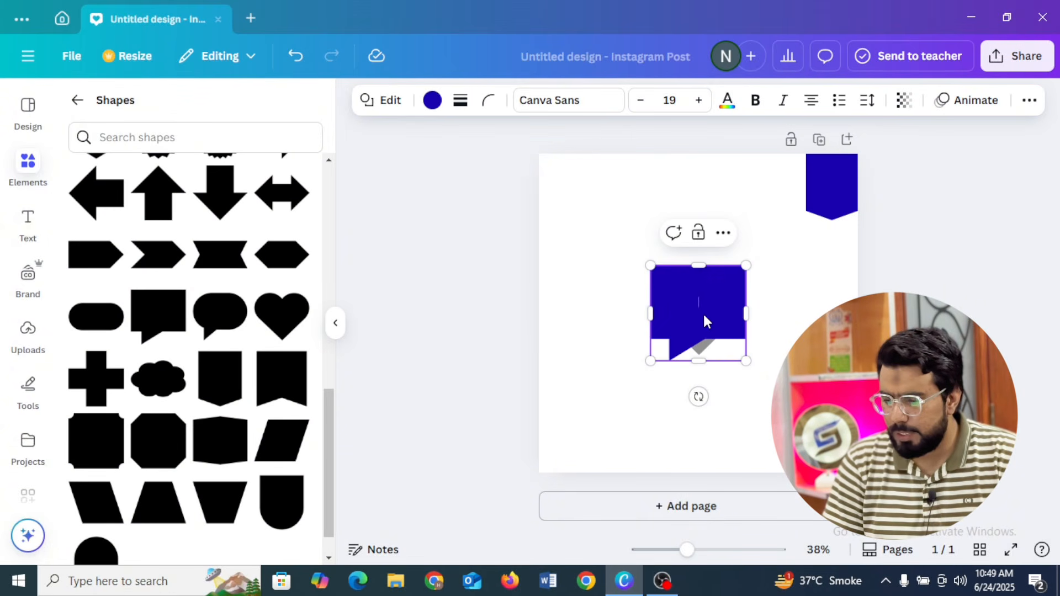
pyautogui.moveTo(693, 325); pyautogui.dragTo(629, 284)
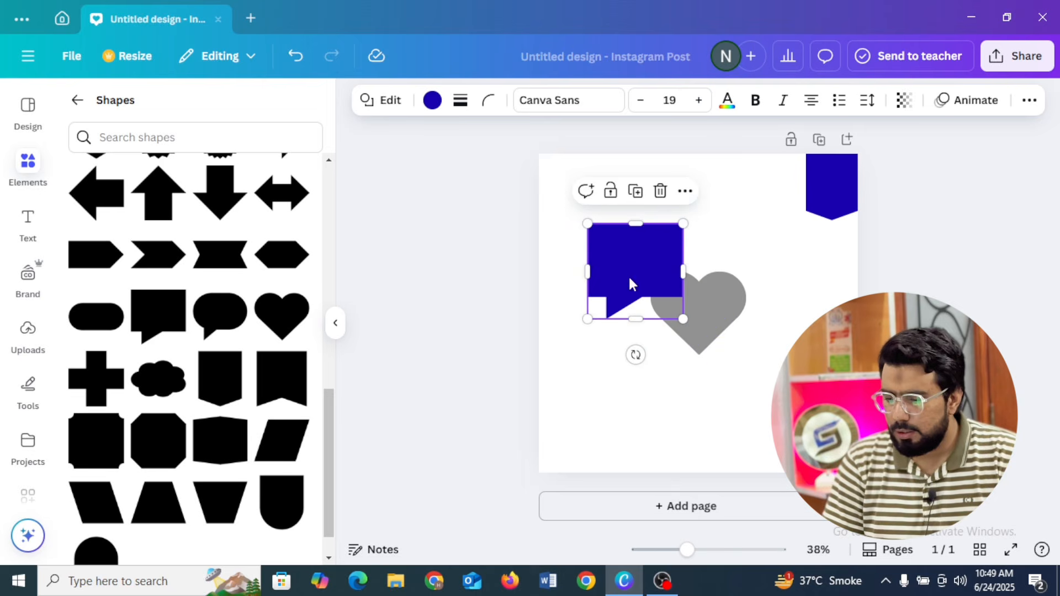
pyautogui.moveTo(587, 319); pyautogui.dragTo(641, 266)
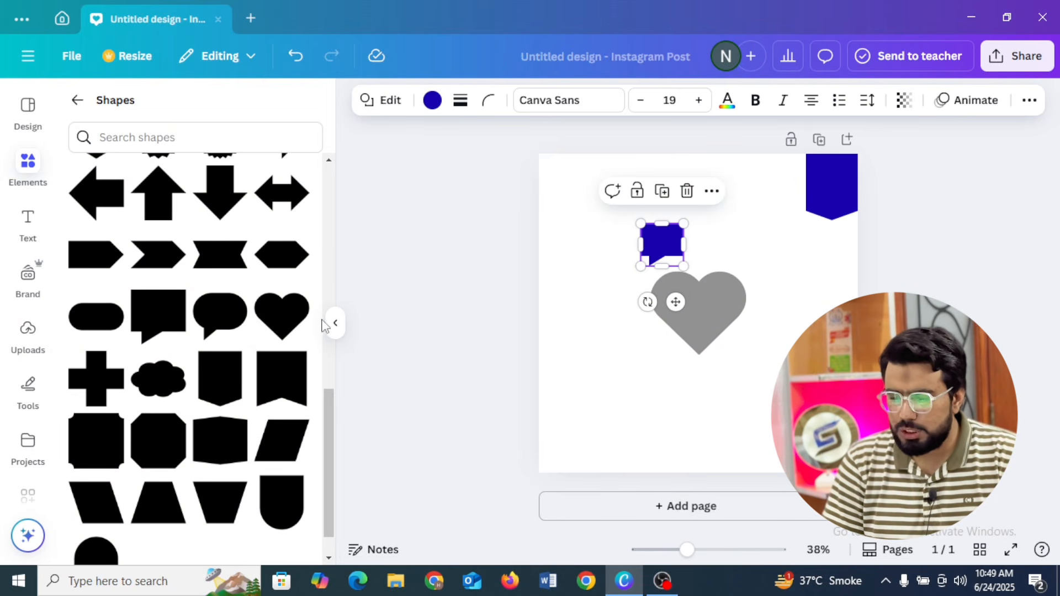
# - Add a circle from the basic shapes and move it to the lower left of the heart
pyautogui.moveTo(336, 406); pyautogui.dragTo(332, 271)
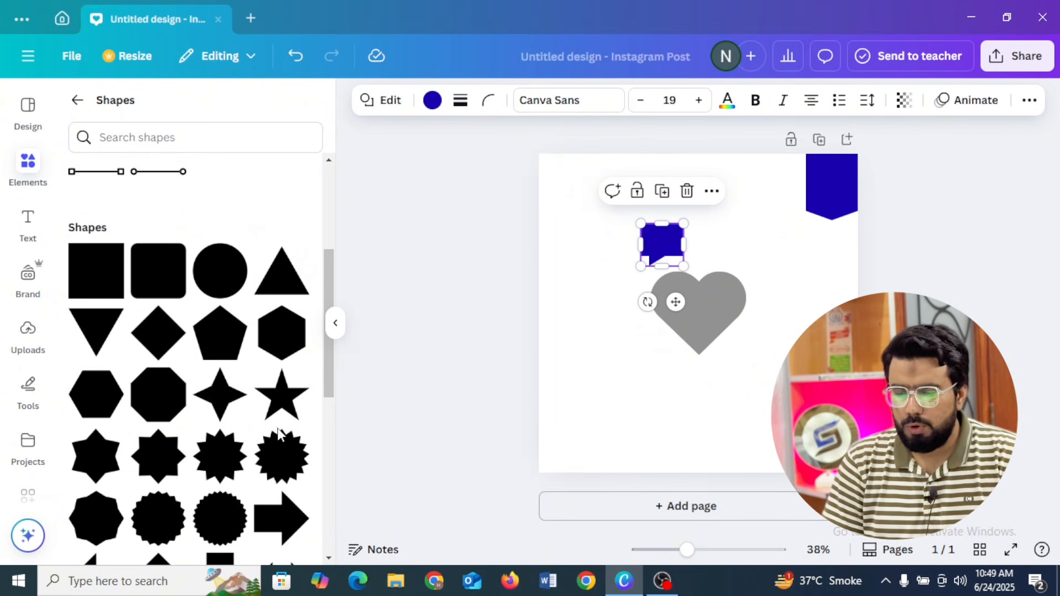
pyautogui.click(227, 274)
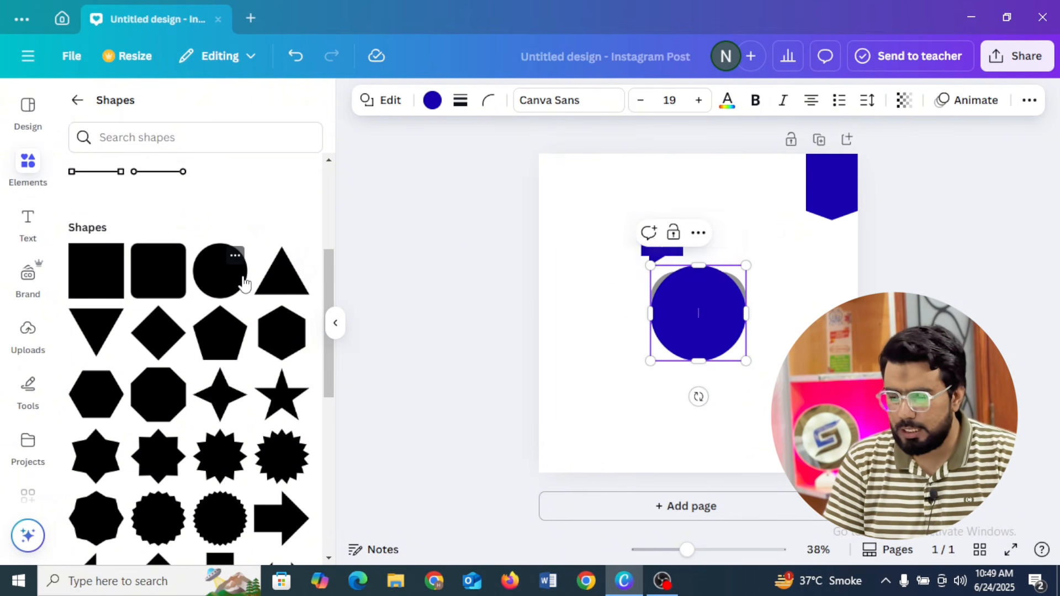
pyautogui.click(807, 317)
pyautogui.moveTo(690, 312); pyautogui.dragTo(658, 348)
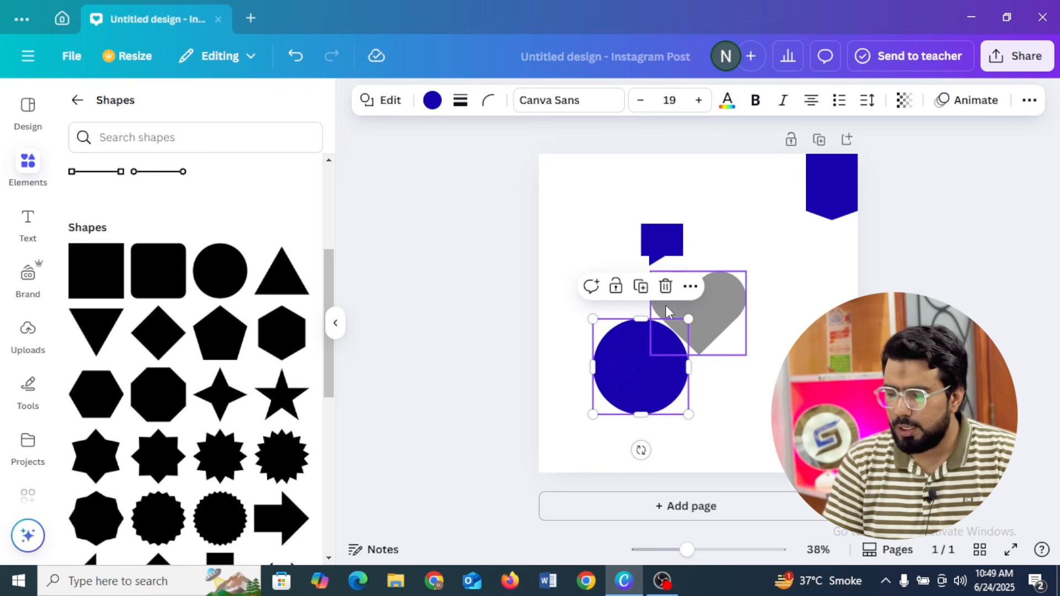
# - Delete the circle, the heart and the speech bubble, keeping only the dark blue corner banner
pyautogui.click(665, 288)
pyautogui.click(683, 305)
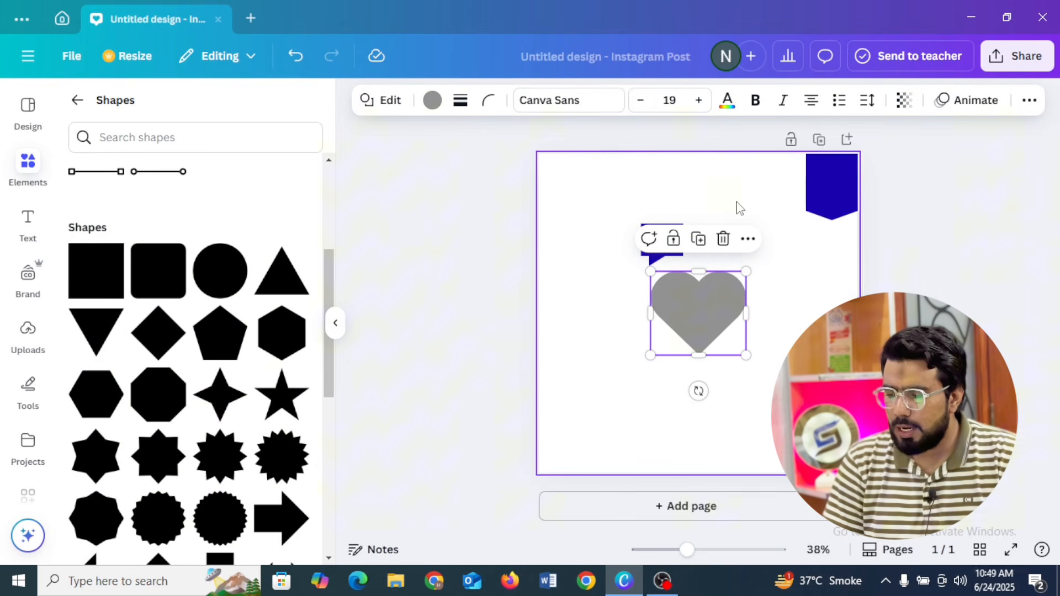
pyautogui.click(723, 238)
pyautogui.click(655, 252)
pyautogui.click(687, 191)
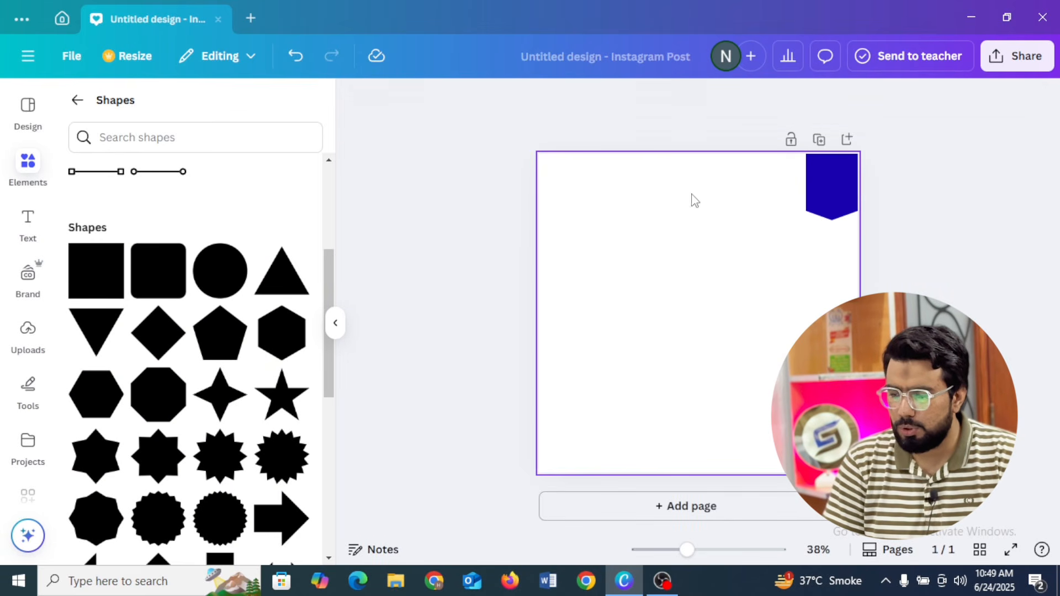
# - Delete the dark blue banner from the page's upper-right corner
pyautogui.click(836, 169)
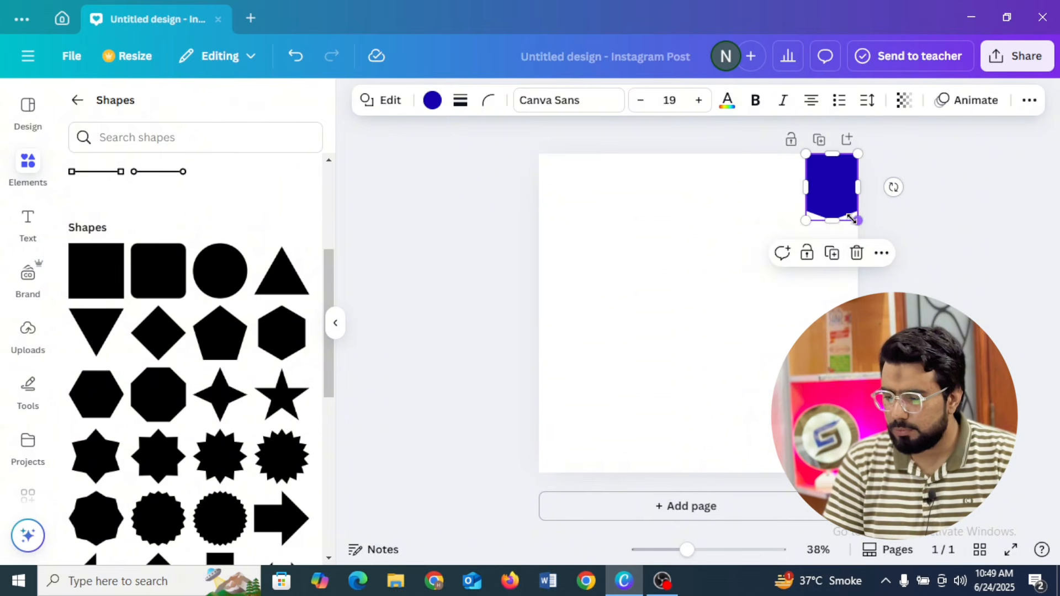
pyautogui.click(857, 252)
# - Add a line with open round ends, lengthen it leftward to about 459, and delete it
pyautogui.click(145, 185)
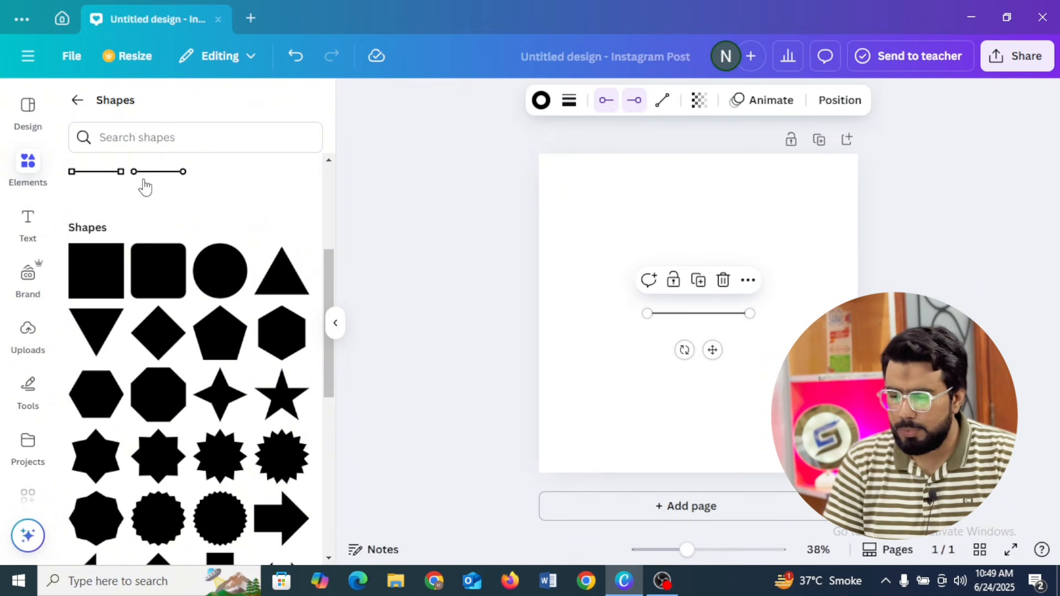
pyautogui.moveTo(646, 312); pyautogui.dragTo(613, 313)
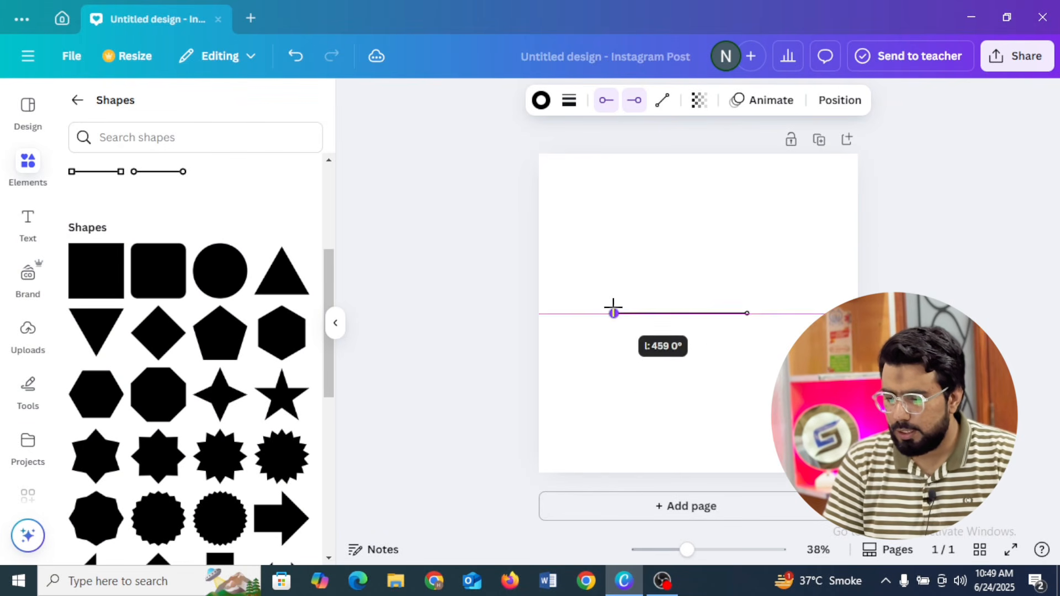
pyautogui.click(851, 216)
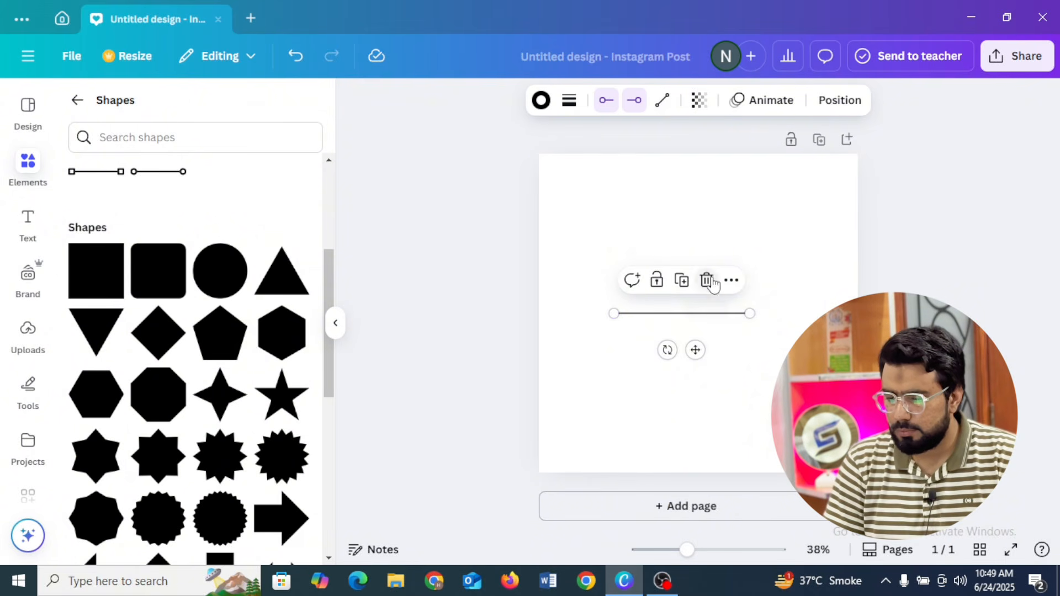
pyautogui.click(707, 280)
# - Add a solid arrow line, stretch its left end outward and slightly down, and delete the line
pyautogui.moveTo(330, 282); pyautogui.dragTo(327, 182)
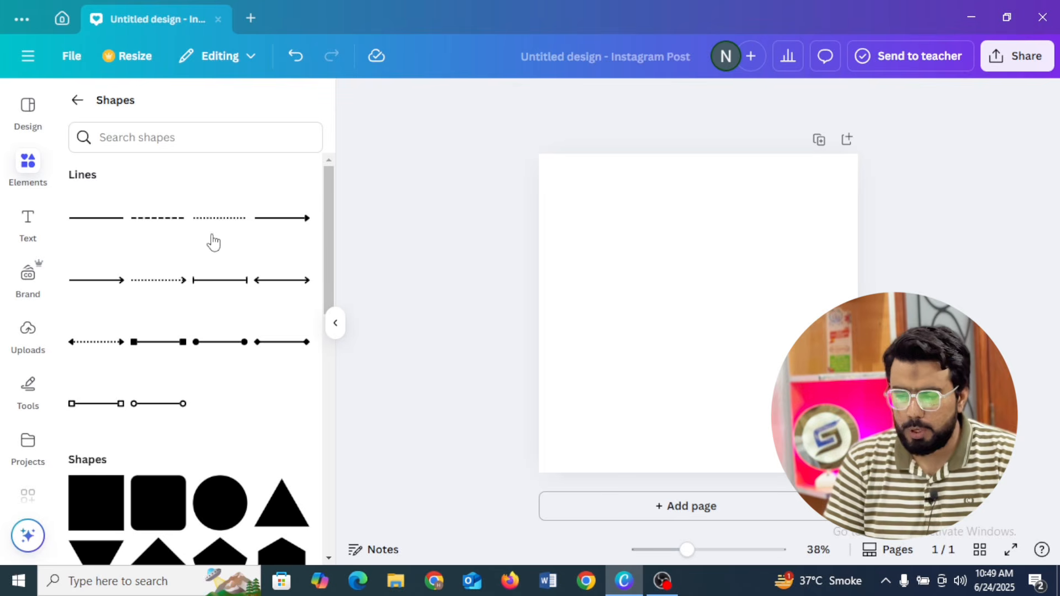
pyautogui.click(261, 240)
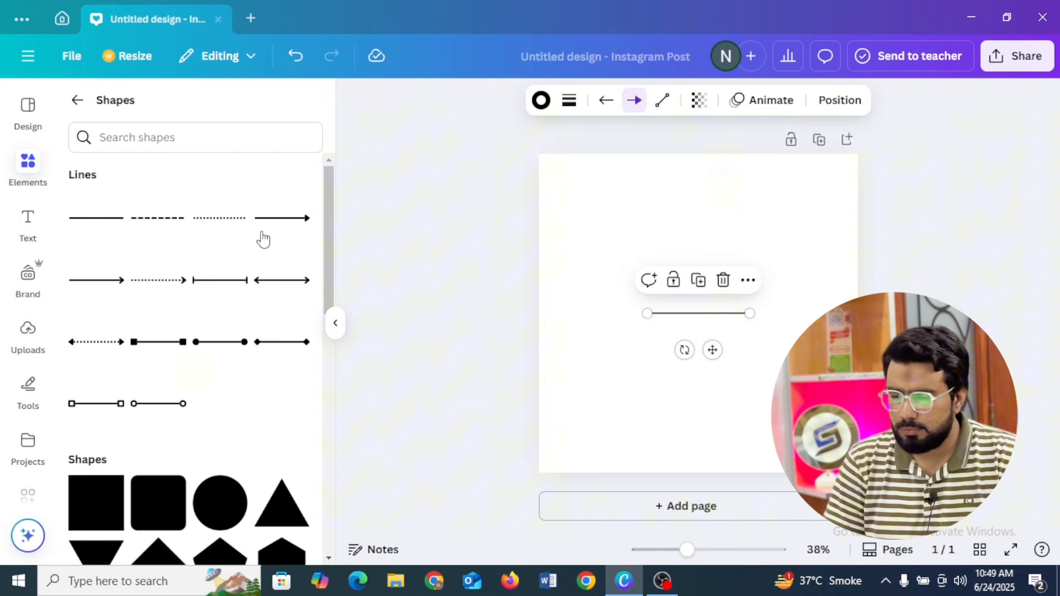
pyautogui.click(730, 329)
pyautogui.click(711, 319)
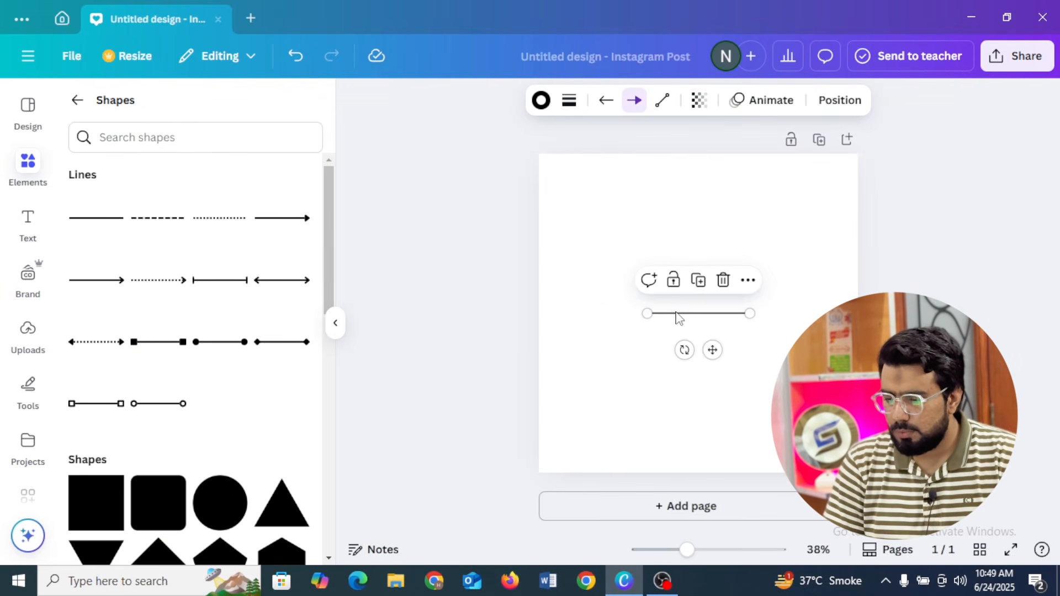
pyautogui.moveTo(647, 313); pyautogui.dragTo(571, 329)
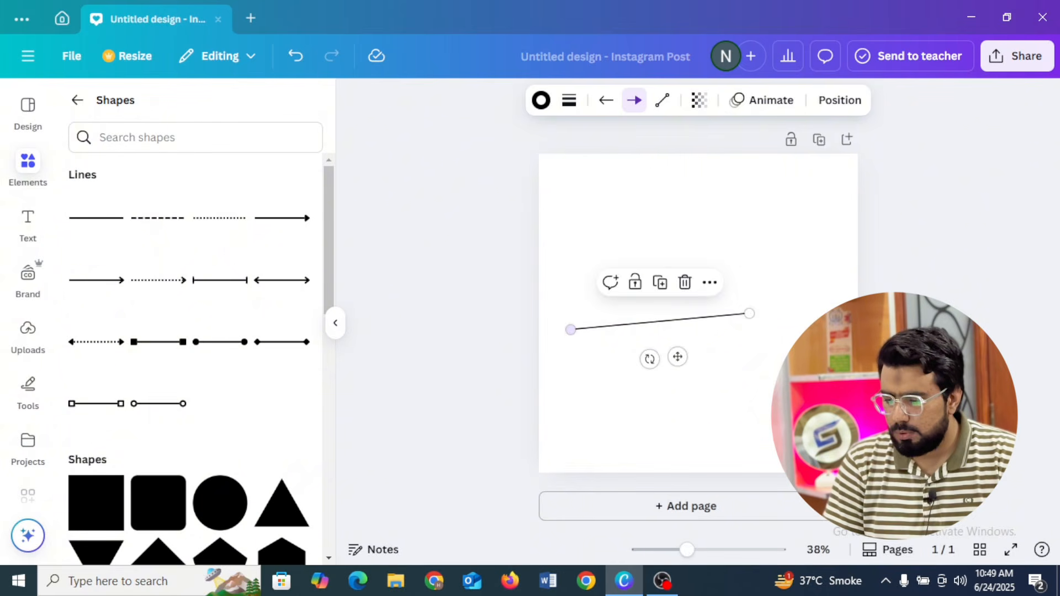
pyautogui.click(894, 336)
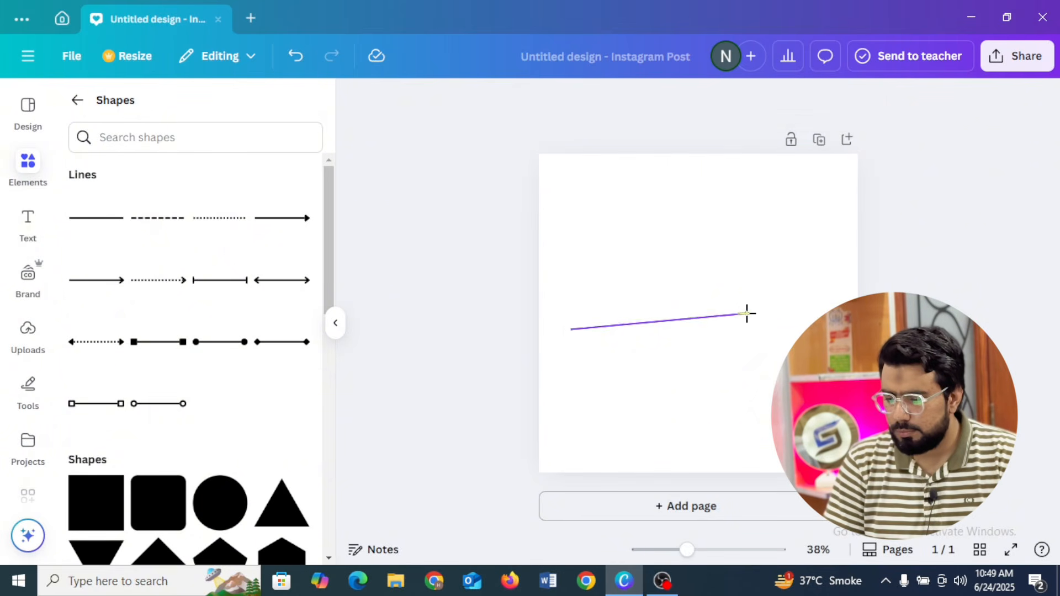
pyautogui.click(745, 313)
pyautogui.click(684, 283)
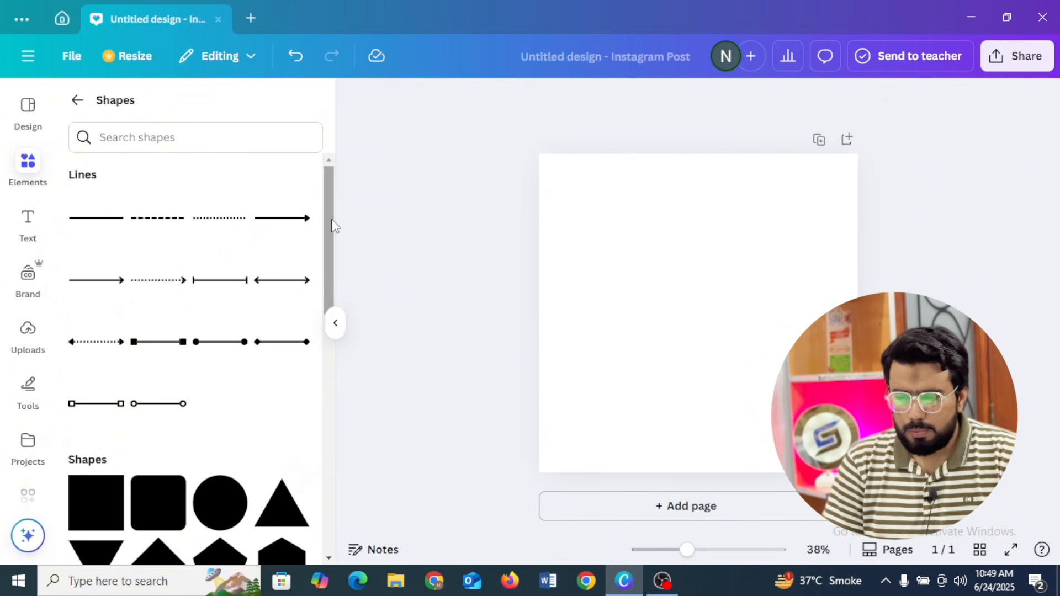
# - Search all elements for "book" and limit the results to graphics
pyautogui.click(78, 100)
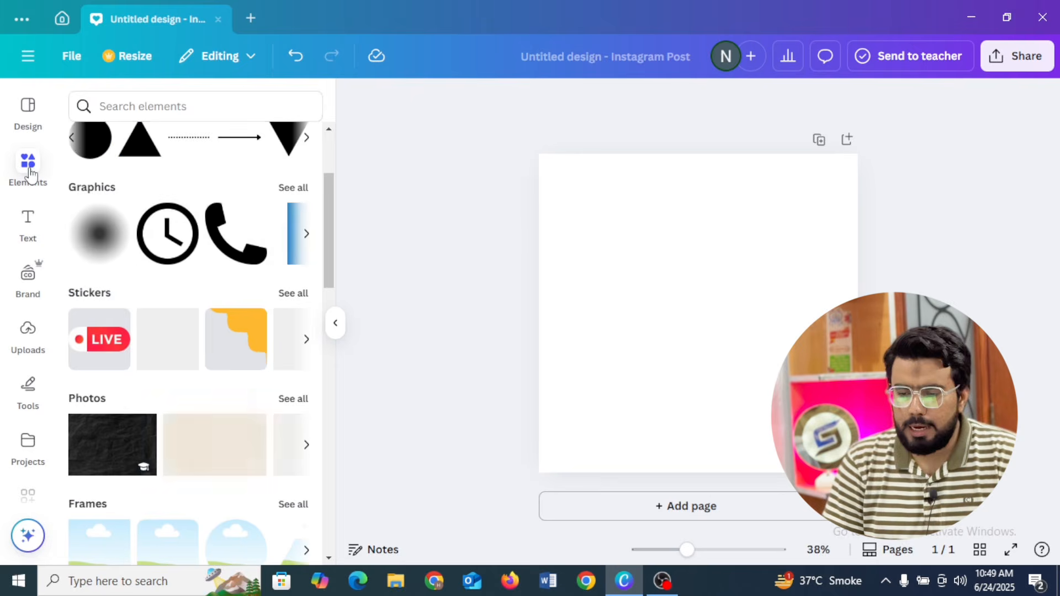
pyautogui.scroll(-1, 327, 195)
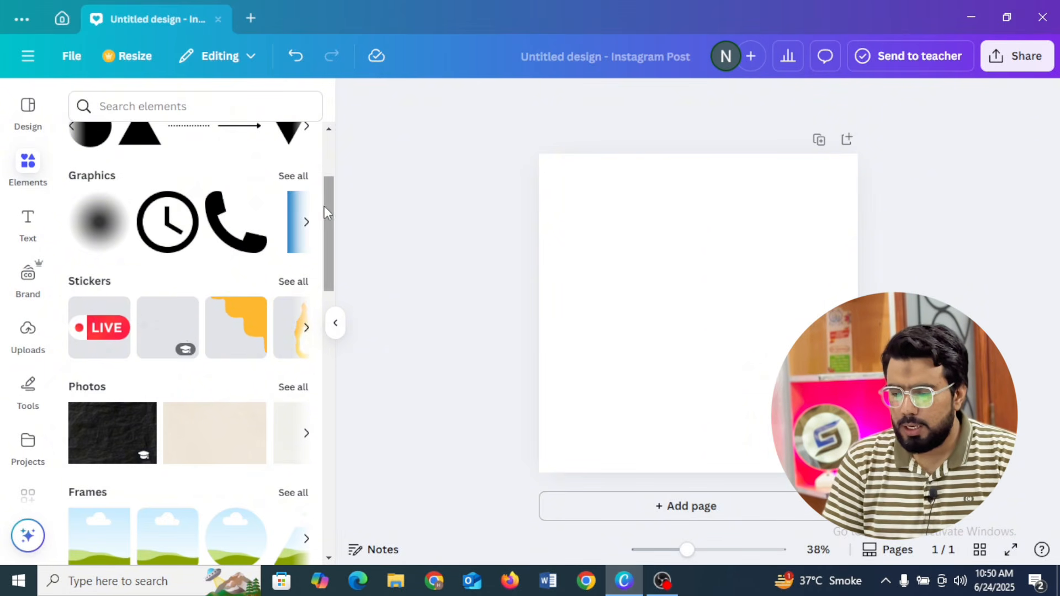
pyautogui.moveTo(324, 206); pyautogui.dragTo(321, 161)
pyautogui.click(204, 107)
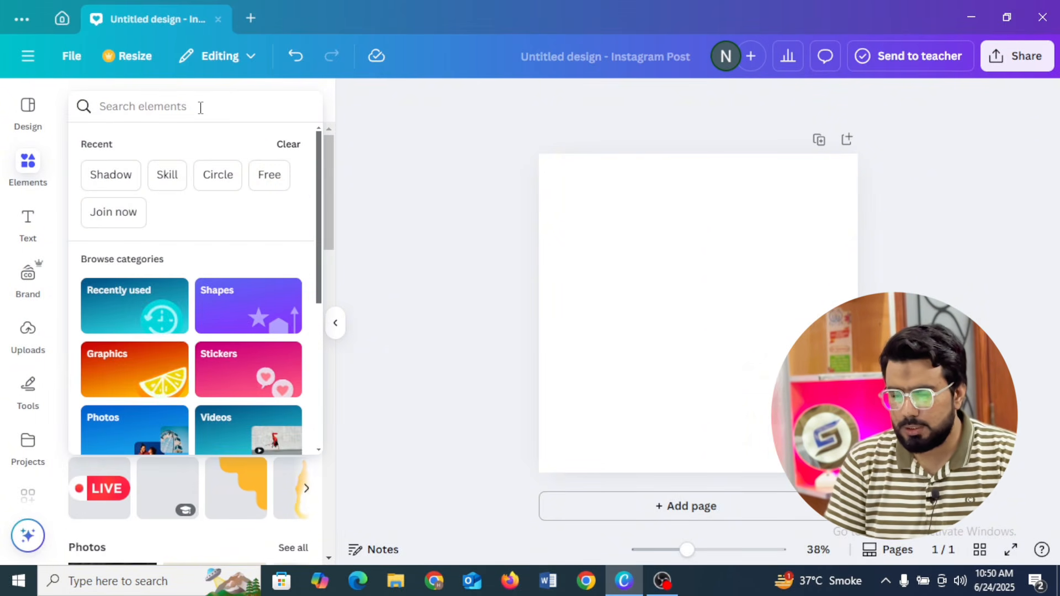
pyautogui.write('book')
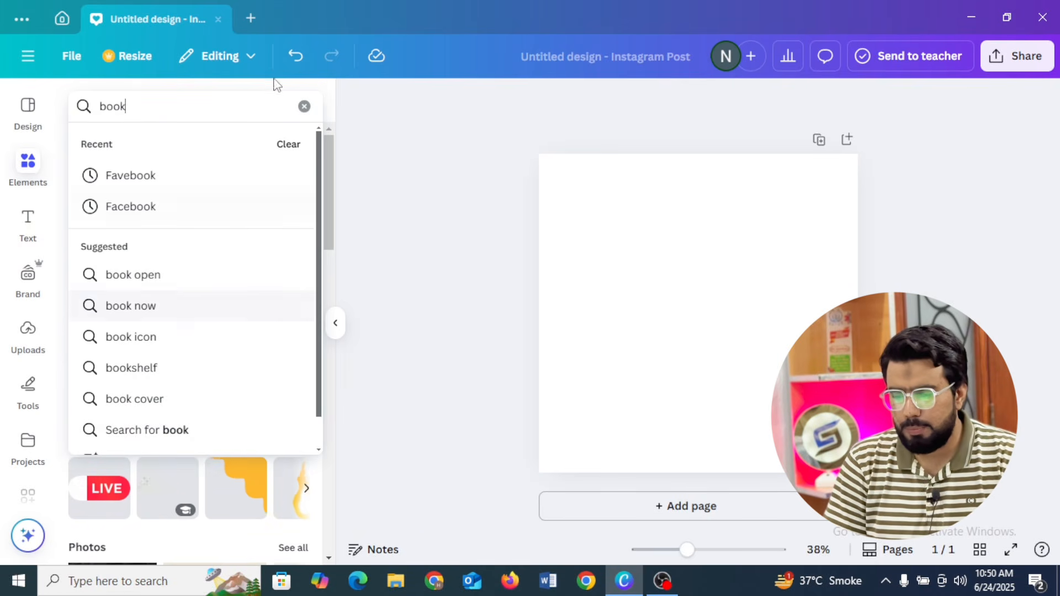
pyautogui.press('Return')
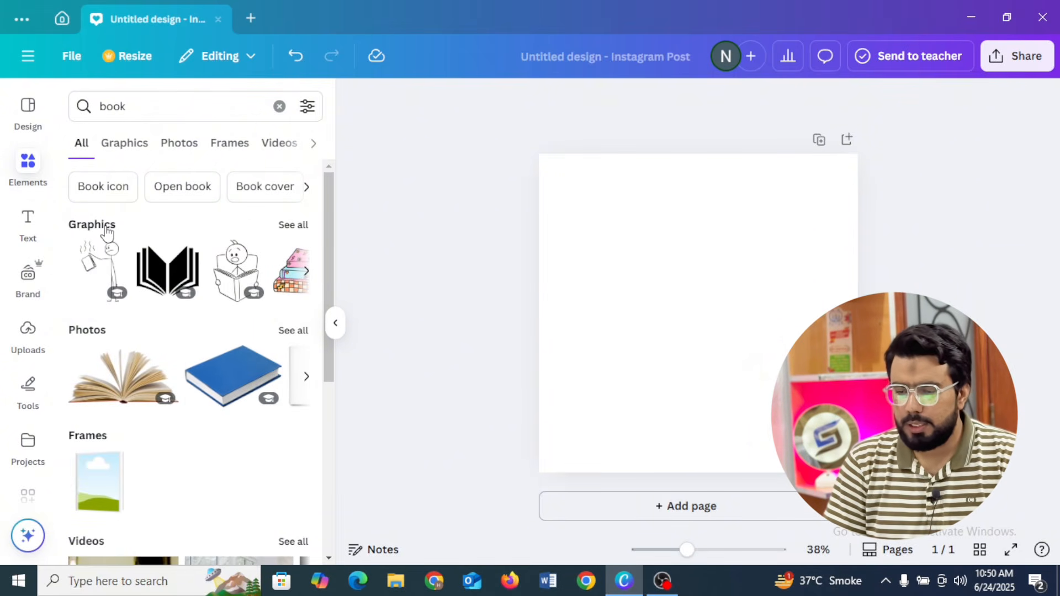
pyautogui.click(126, 145)
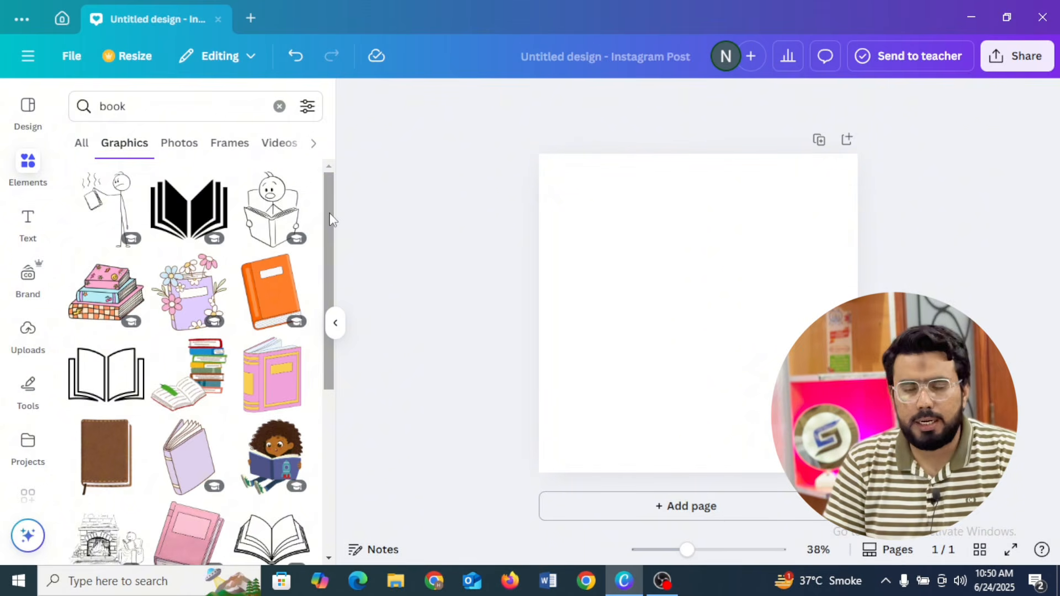
# - Add the graphic of an open book on stacked old books, shrink it to about 60% and place it in the page's upper right
pyautogui.moveTo(332, 221); pyautogui.dragTo(320, 325)
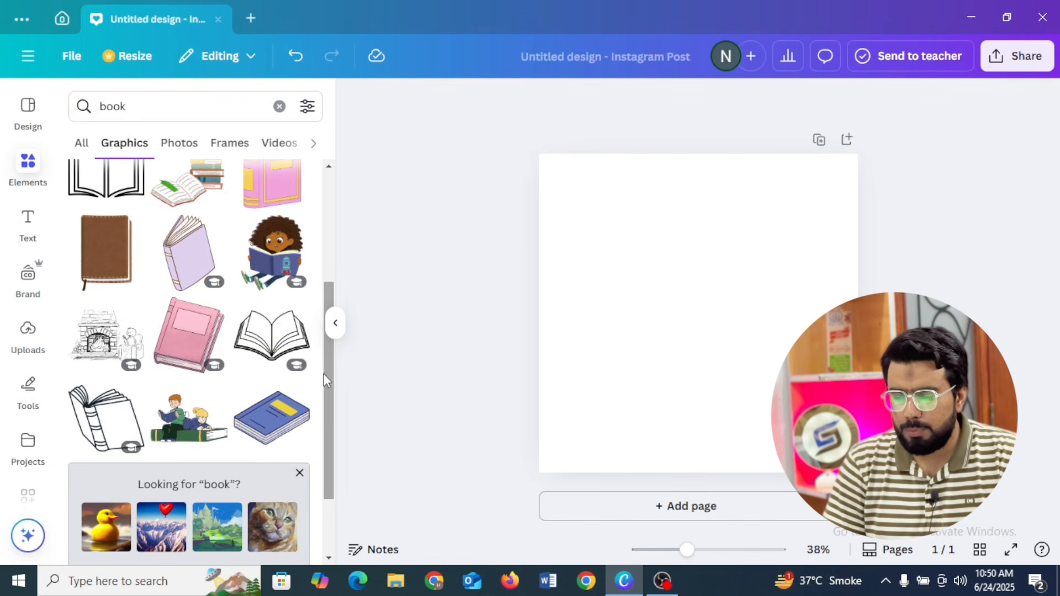
pyautogui.scroll(-2, 325, 380)
pyautogui.scroll(-4, 328, 422)
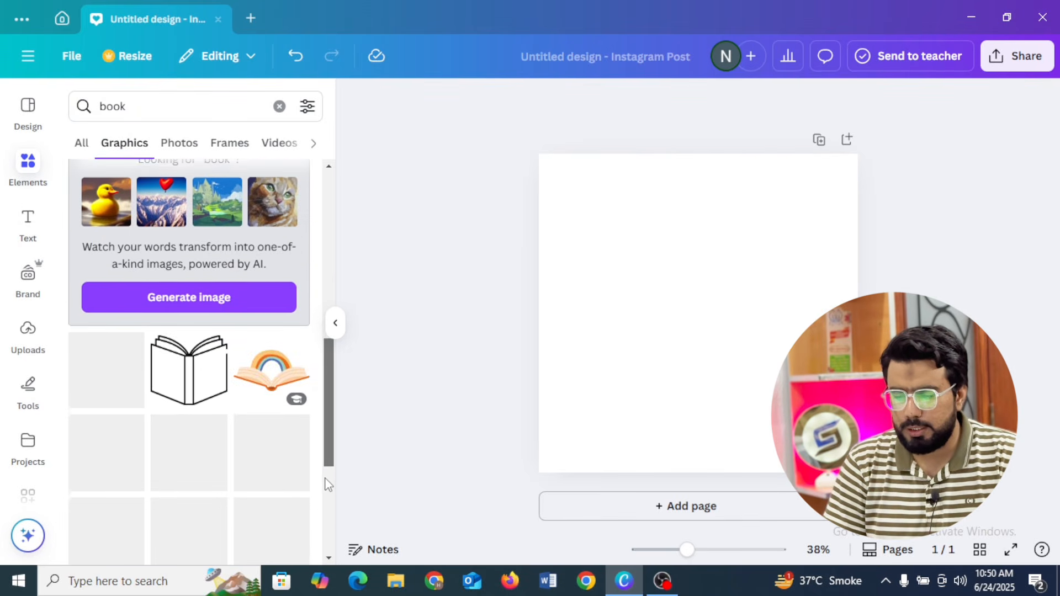
pyautogui.moveTo(331, 386); pyautogui.dragTo(327, 417)
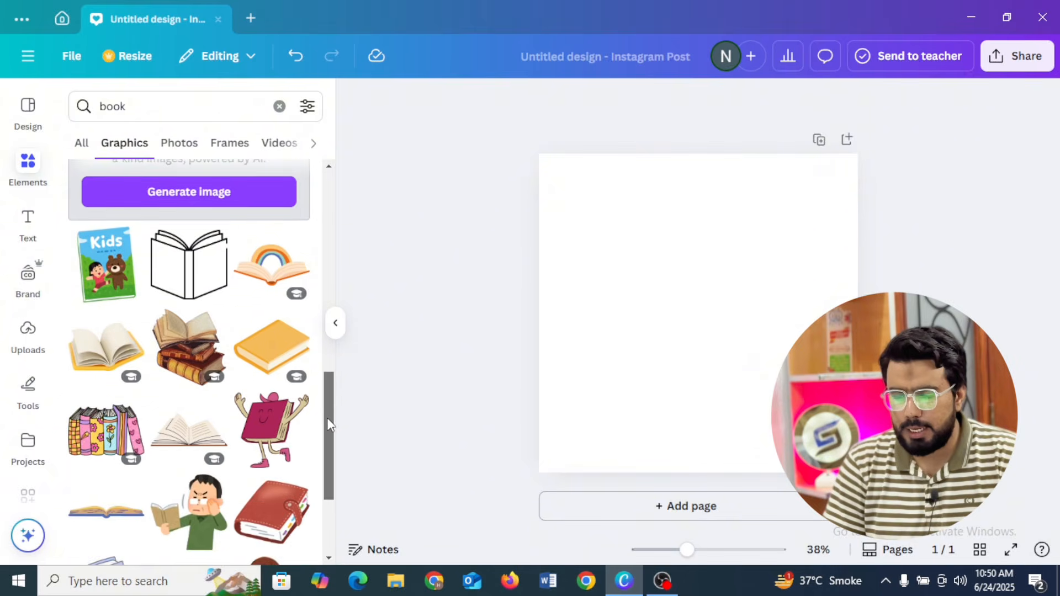
pyautogui.click(186, 332)
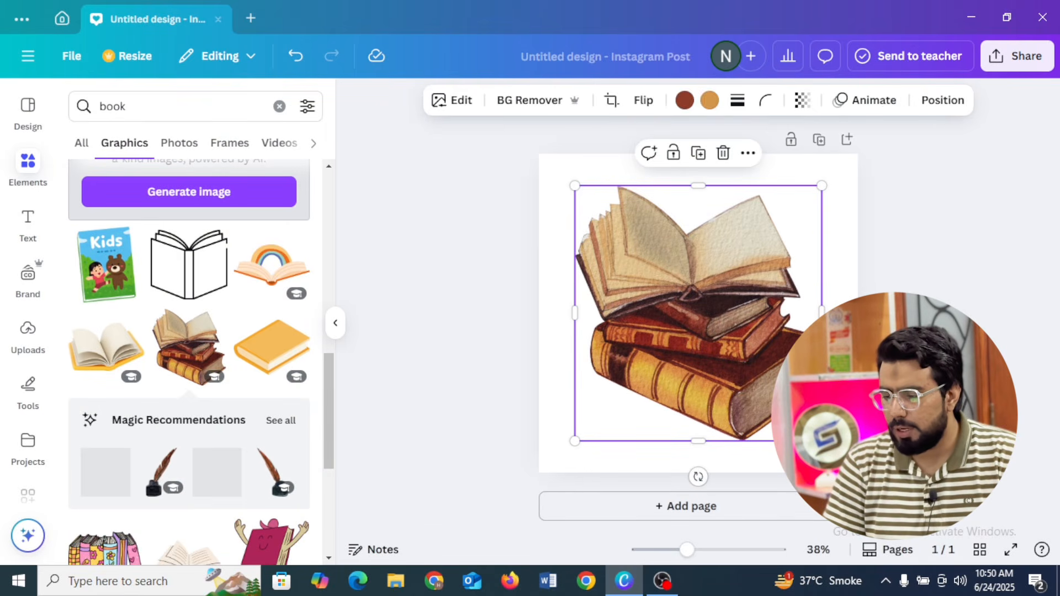
pyautogui.click(889, 359)
pyautogui.click(722, 349)
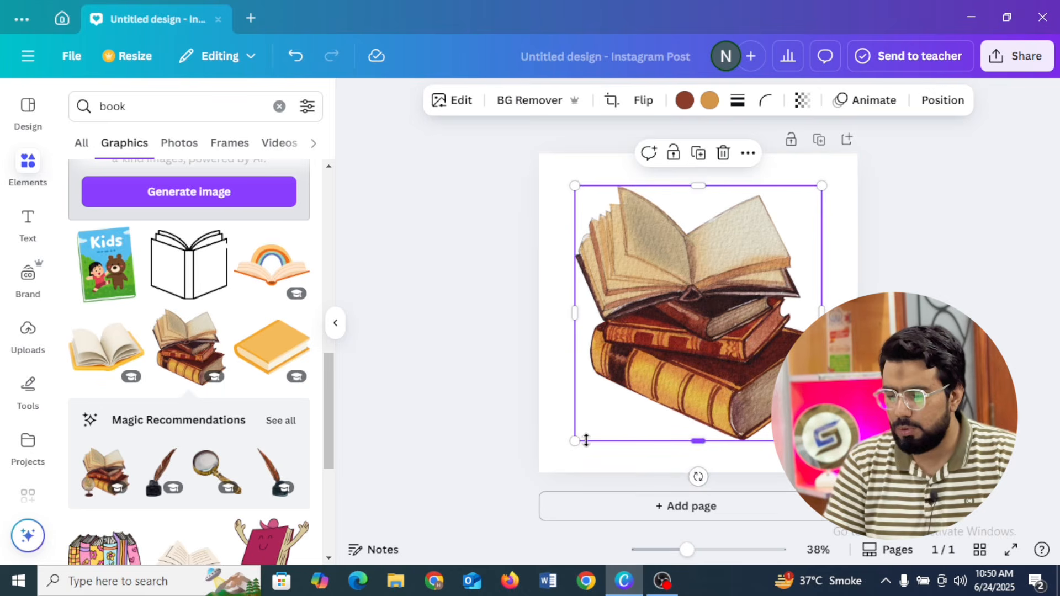
pyautogui.moveTo(574, 441); pyautogui.dragTo(685, 365)
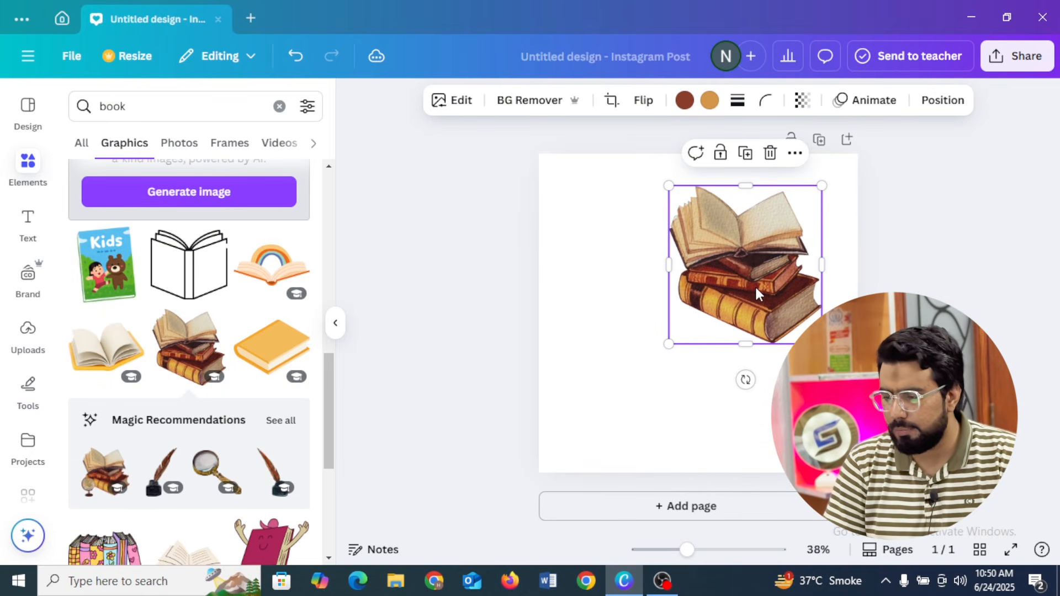
pyautogui.moveTo(761, 288); pyautogui.dragTo(791, 257)
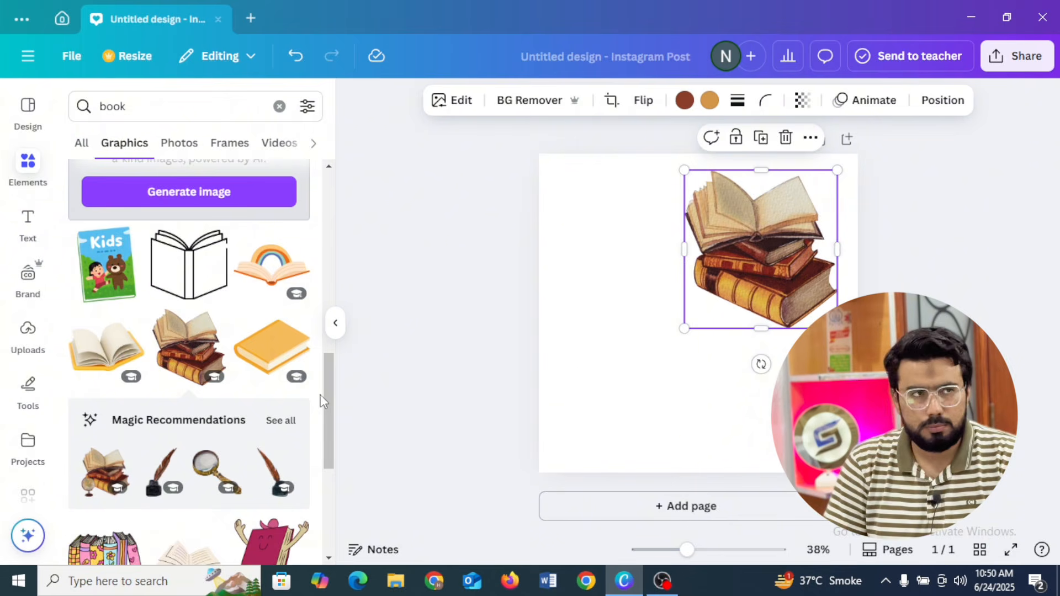
# - Add the graphic of a man in green reading a book, shrunk to under half size in the page's lower-right corner
pyautogui.moveTo(329, 394); pyautogui.dragTo(326, 445)
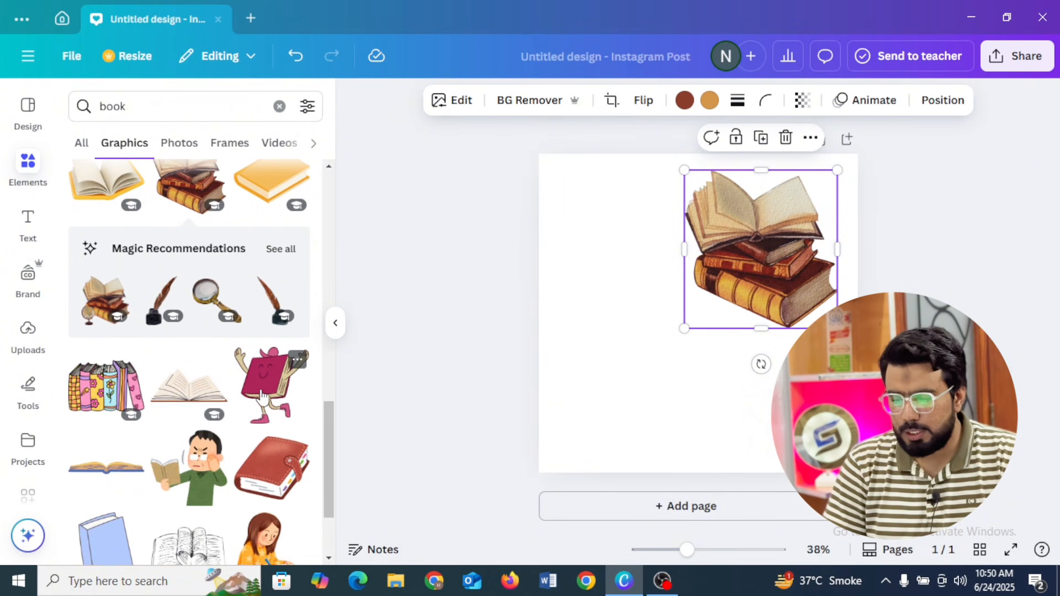
pyautogui.click(188, 466)
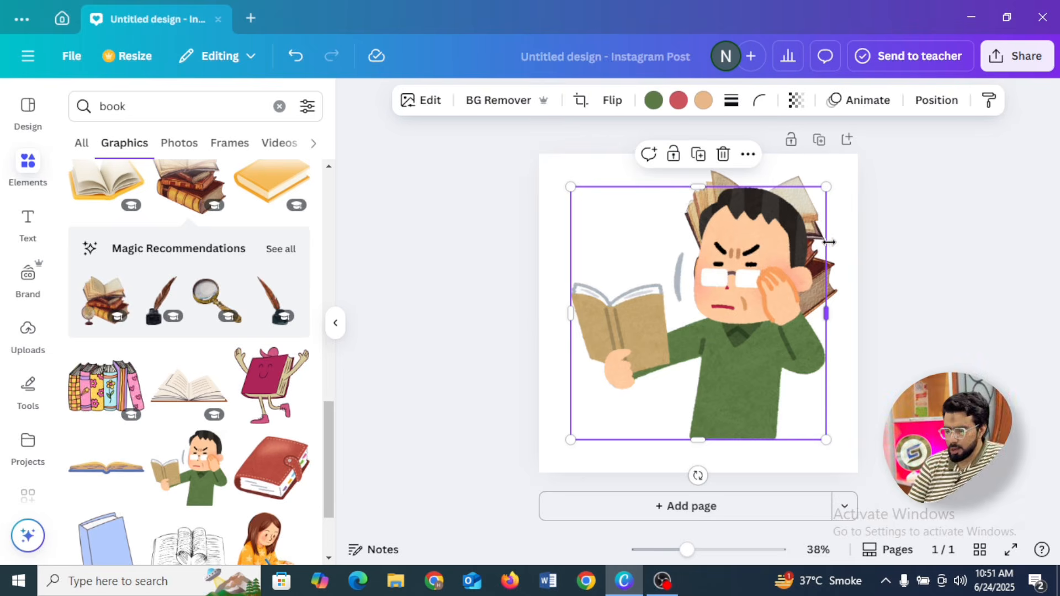
pyautogui.moveTo(826, 186); pyautogui.dragTo(833, 430)
pyautogui.click(890, 426)
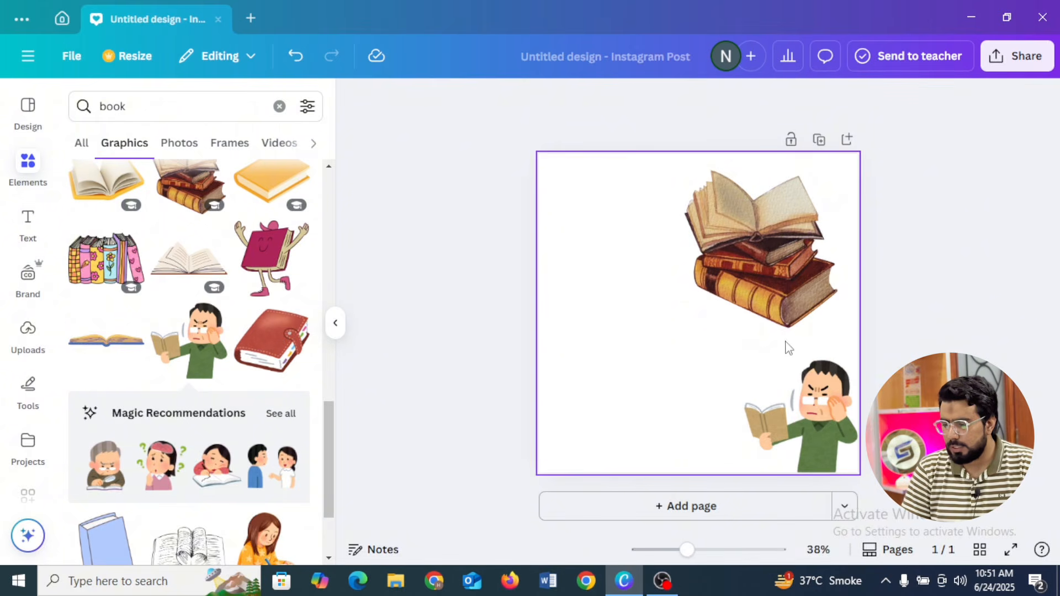
# - Shrink the stacked books graphic toward the page's upper-right corner and delete it
pyautogui.click(772, 278)
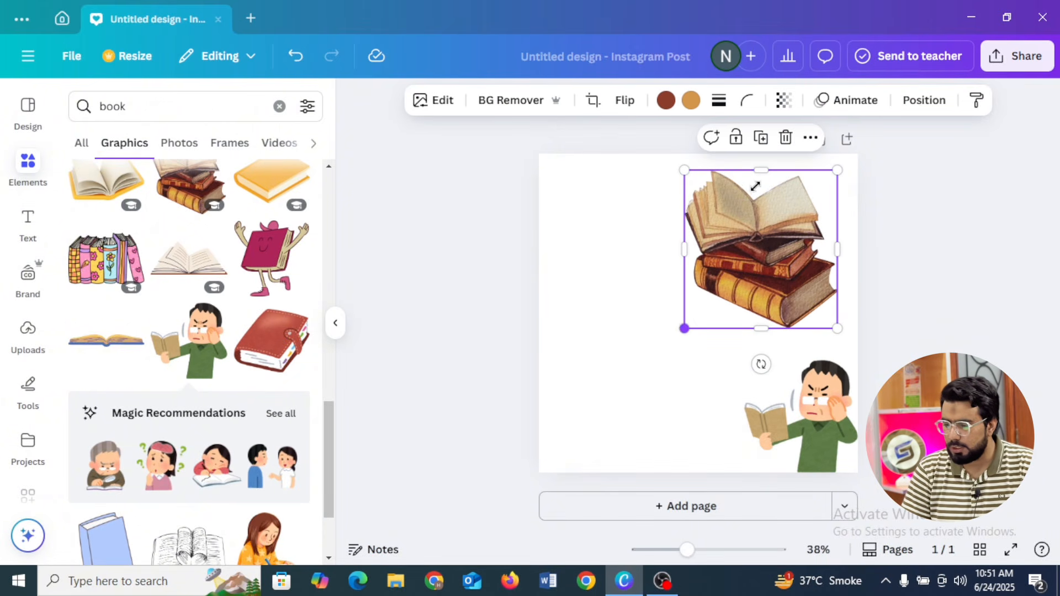
pyautogui.moveTo(685, 329); pyautogui.dragTo(756, 190)
pyautogui.click(840, 139)
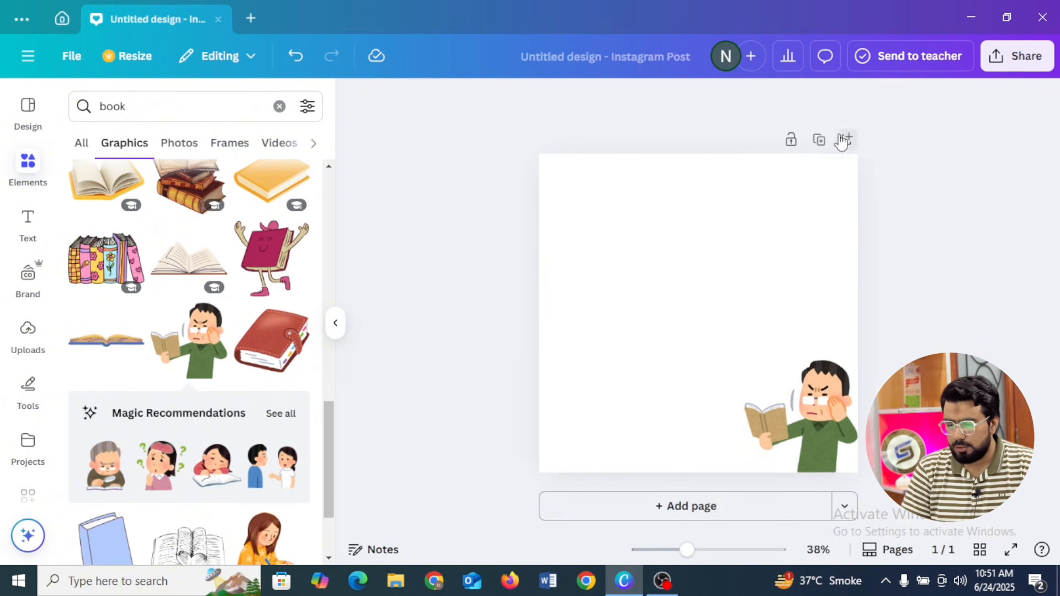
# - Search the graphics for "shoes"
pyautogui.scroll(-5, 323, 469)
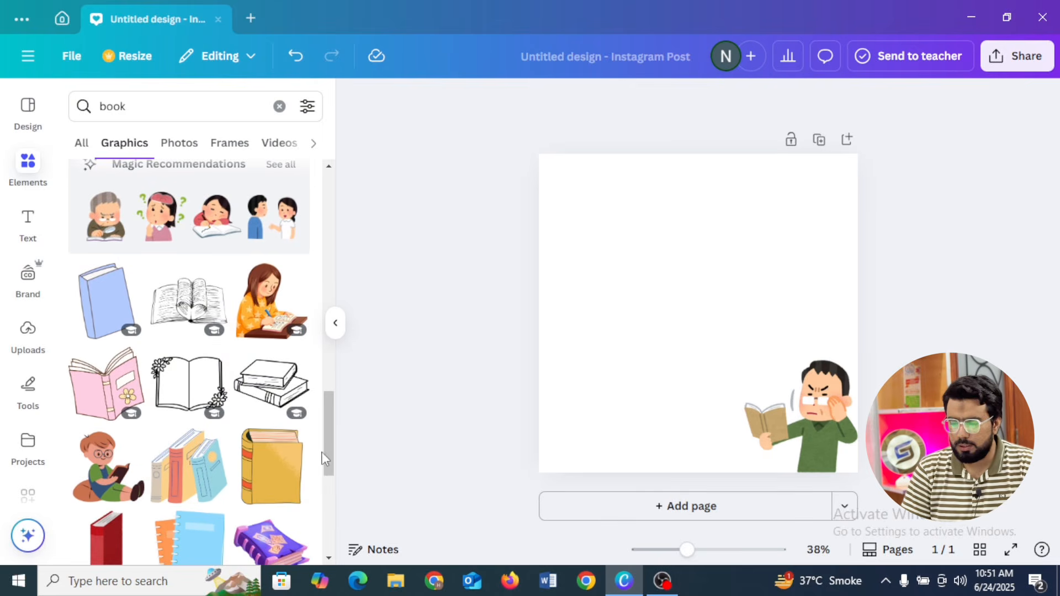
pyautogui.click(145, 99)
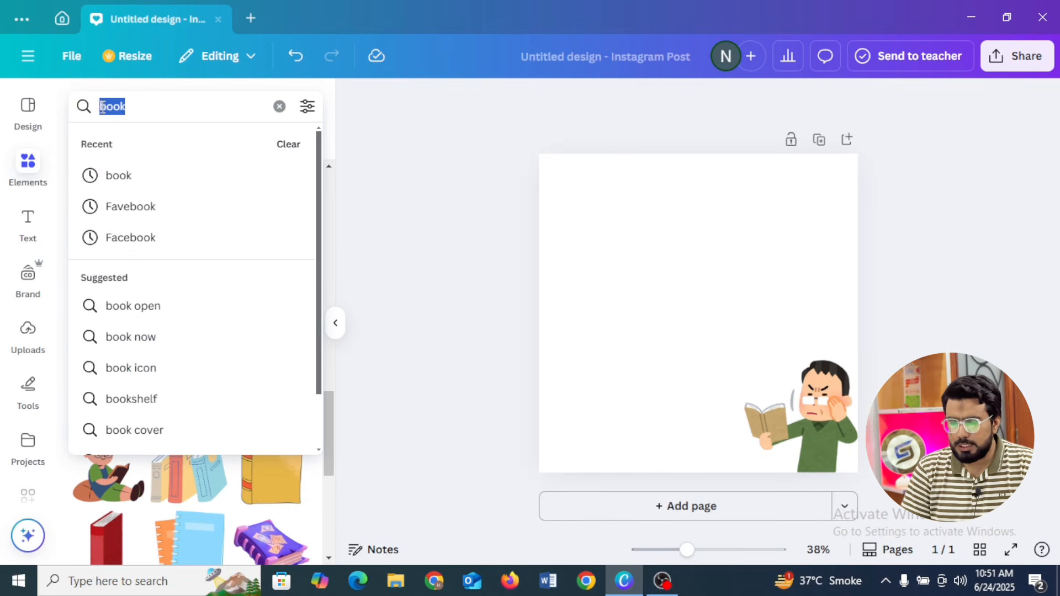
pyautogui.write('shoes')
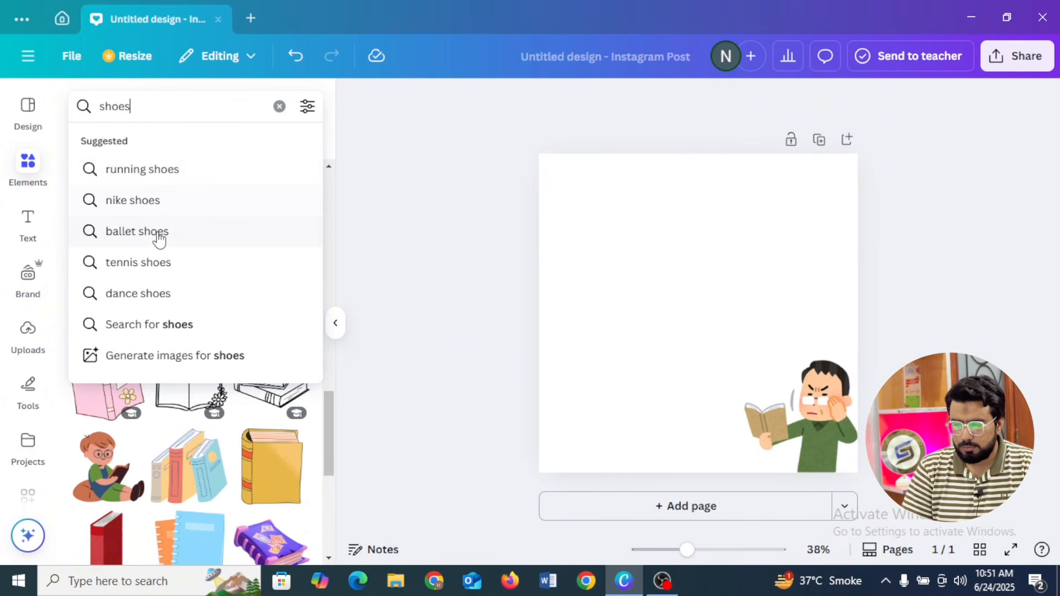
pyautogui.press('Return')
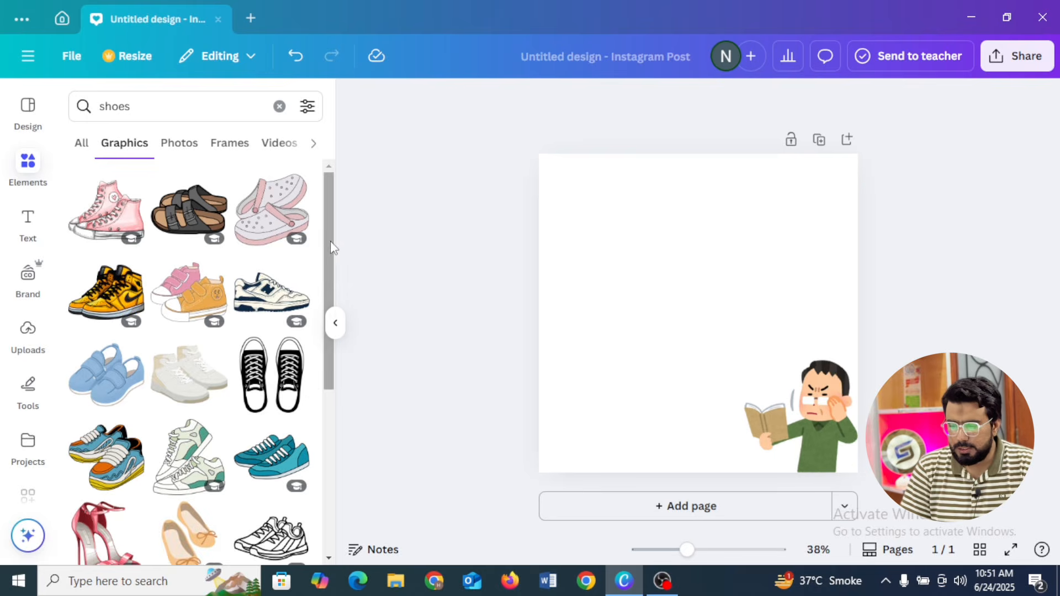
# - Browse the shoe graphics, looking over the range of styles on offer
pyautogui.scroll(-1, 330, 254)
pyautogui.scroll(-8, 329, 267)
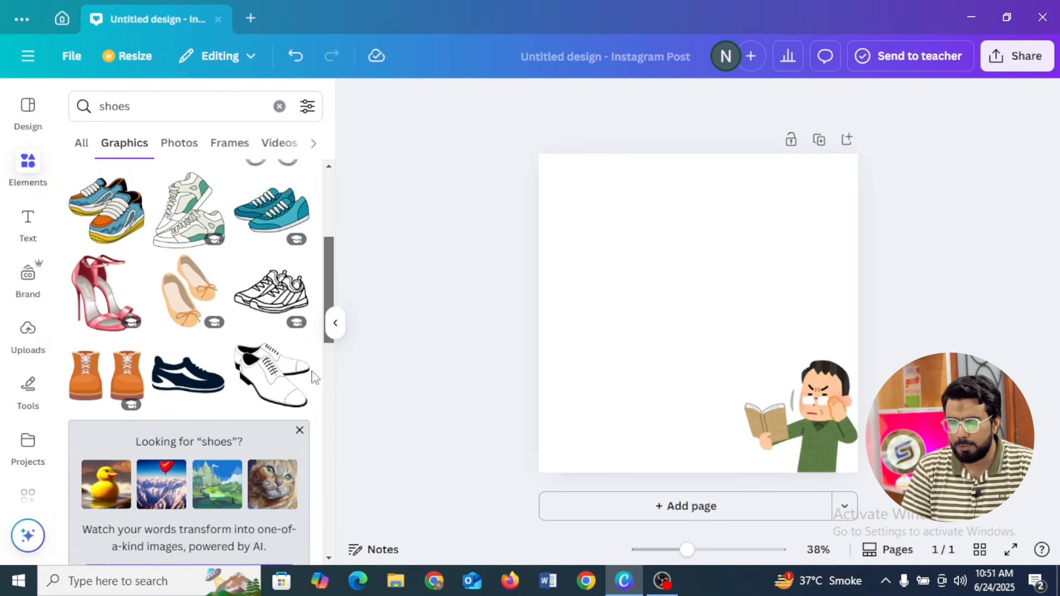
pyautogui.scroll(-3, 319, 454)
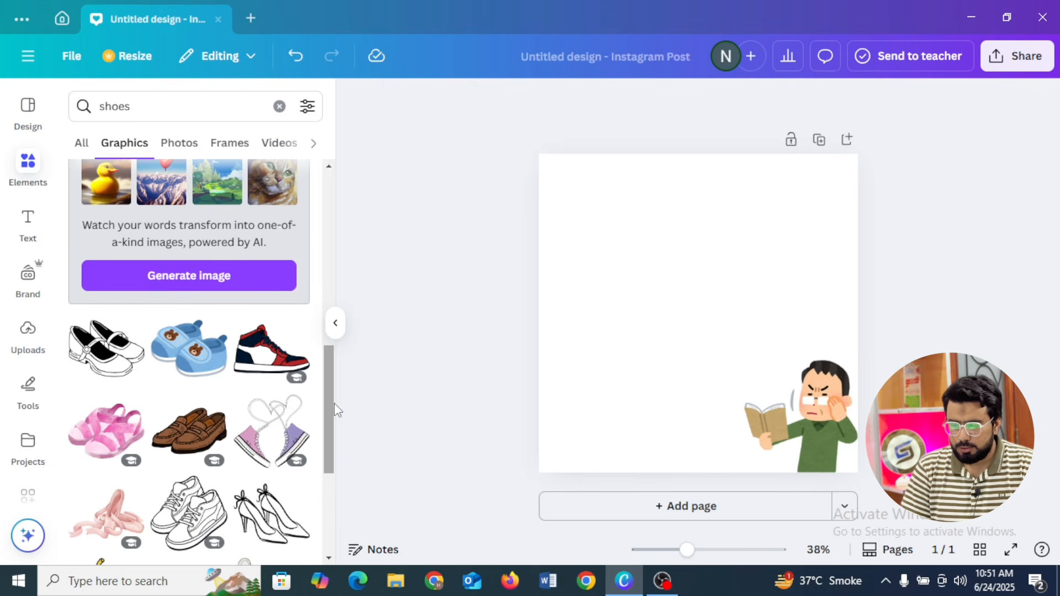
pyautogui.moveTo(333, 411); pyautogui.dragTo(326, 472)
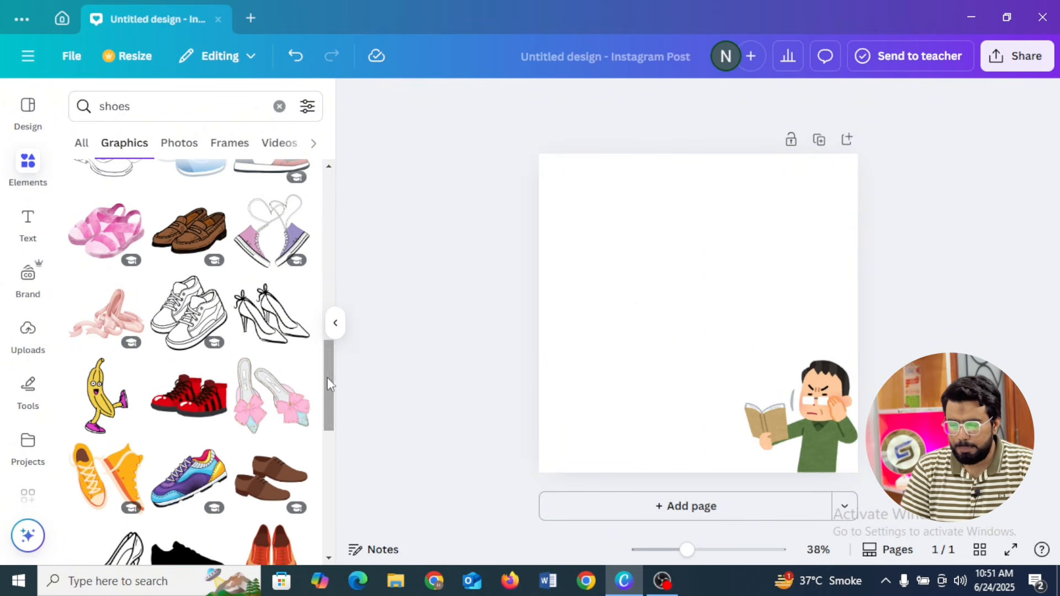
pyautogui.moveTo(327, 378); pyautogui.dragTo(321, 479)
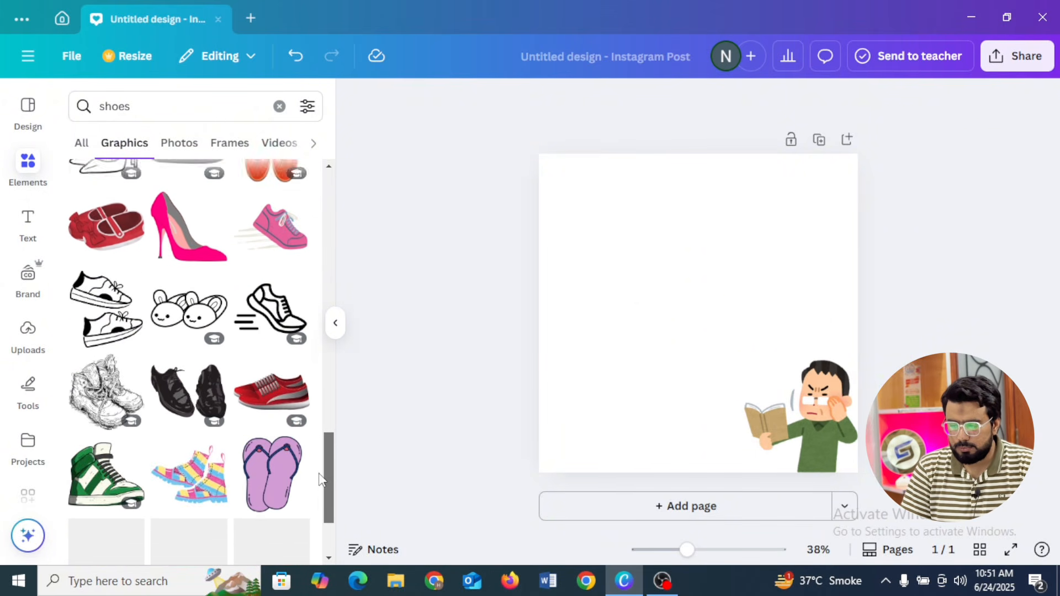
pyautogui.scroll(-3, 320, 480)
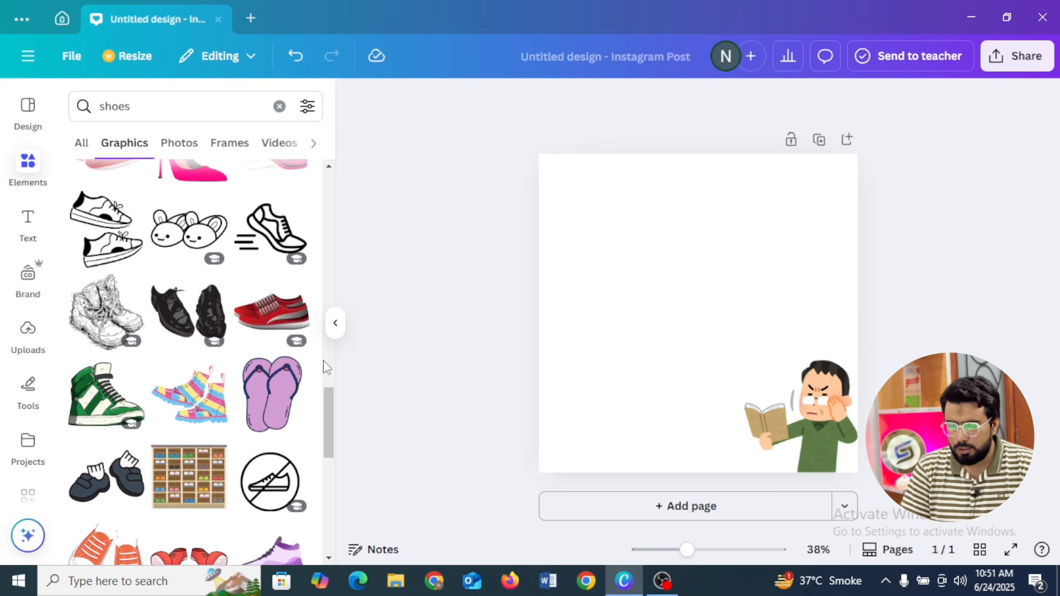
pyautogui.scroll(-1, 326, 367)
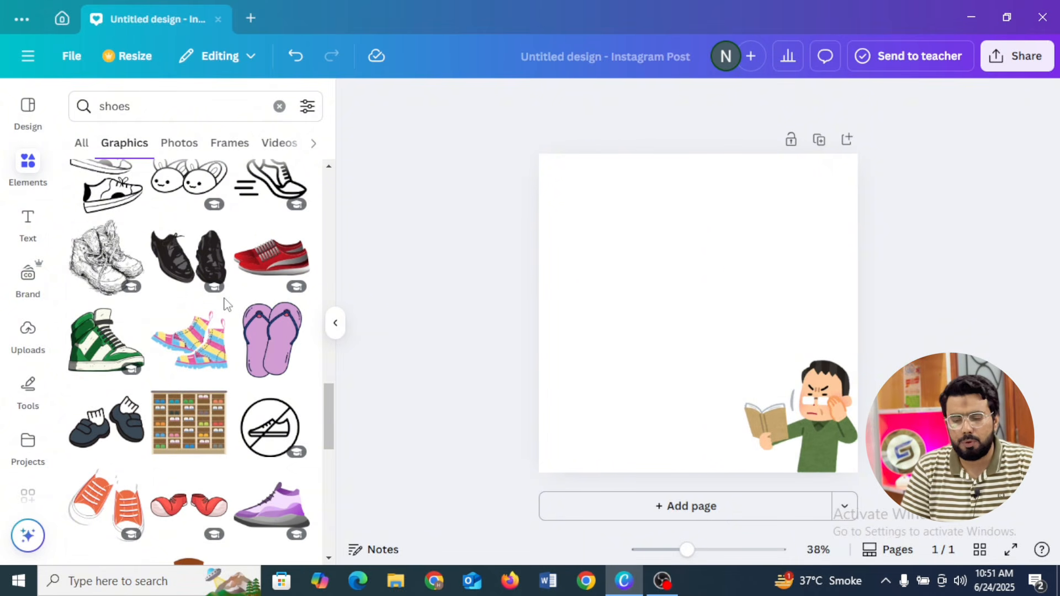
pyautogui.scroll(-5, 331, 442)
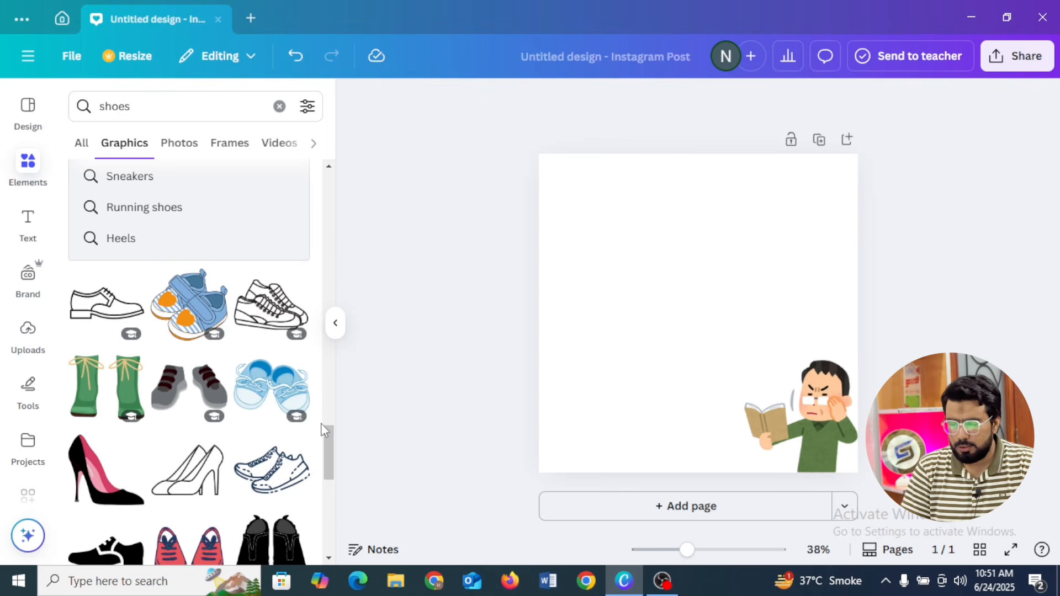
pyautogui.moveTo(328, 432); pyautogui.dragTo(303, 274)
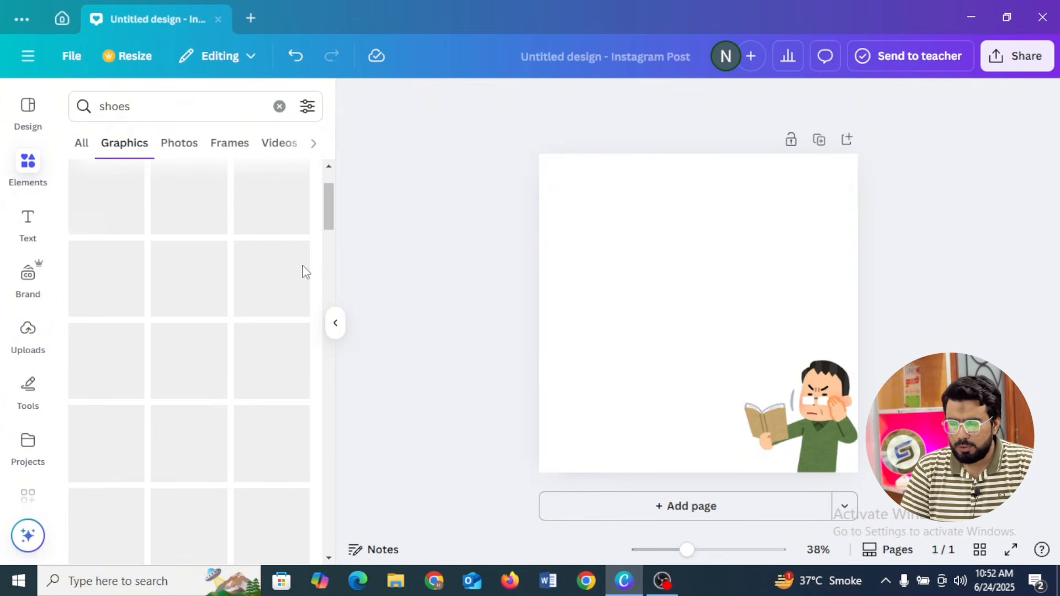
# - Search the graphics for "girl" and browse the illustrations
pyautogui.click(126, 117)
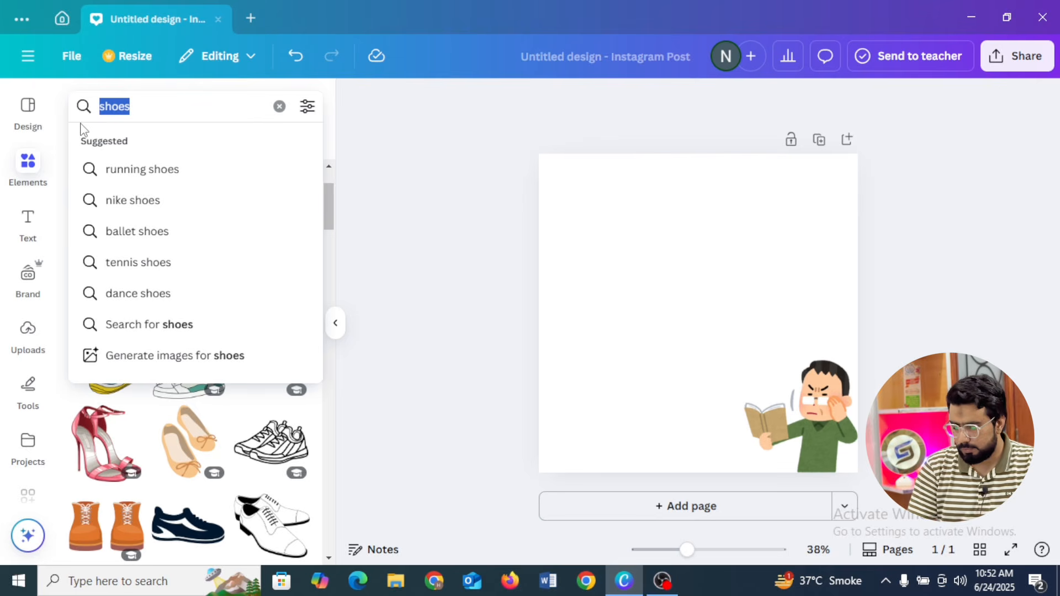
pyautogui.write('girl')
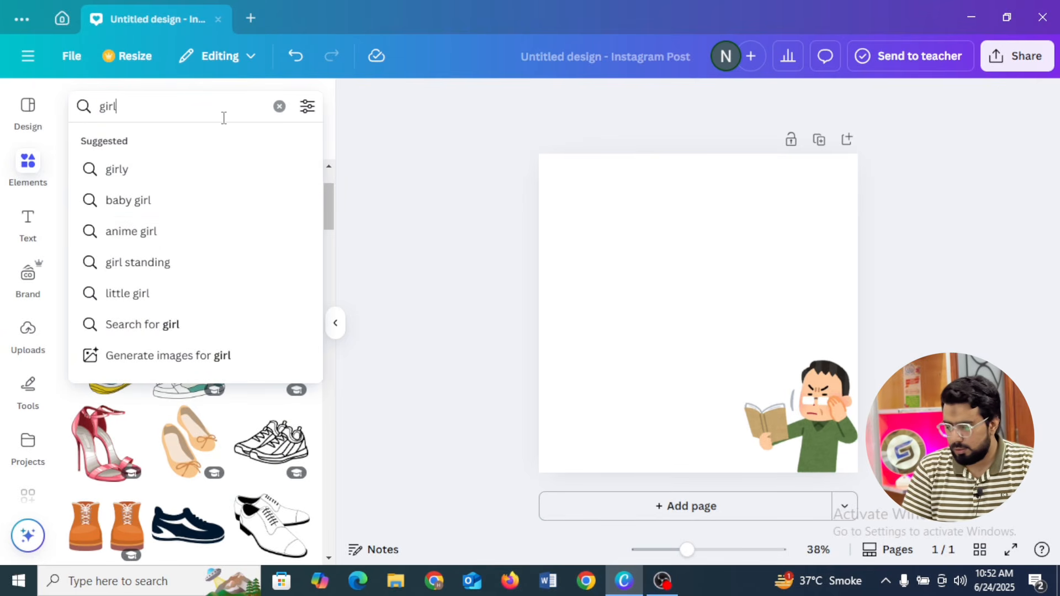
pyautogui.press('Return')
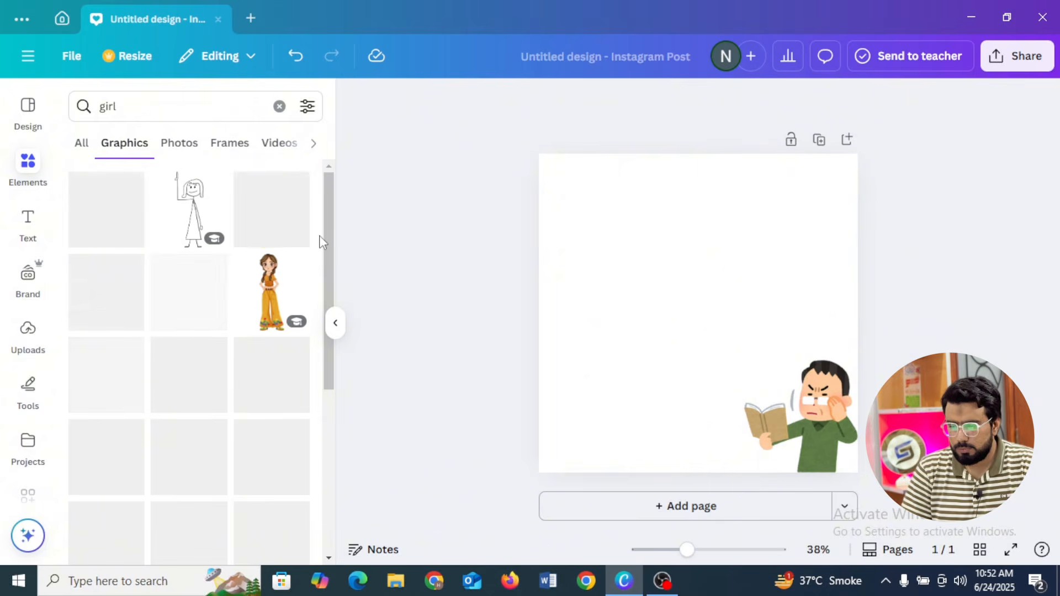
pyautogui.moveTo(327, 238); pyautogui.dragTo(308, 367)
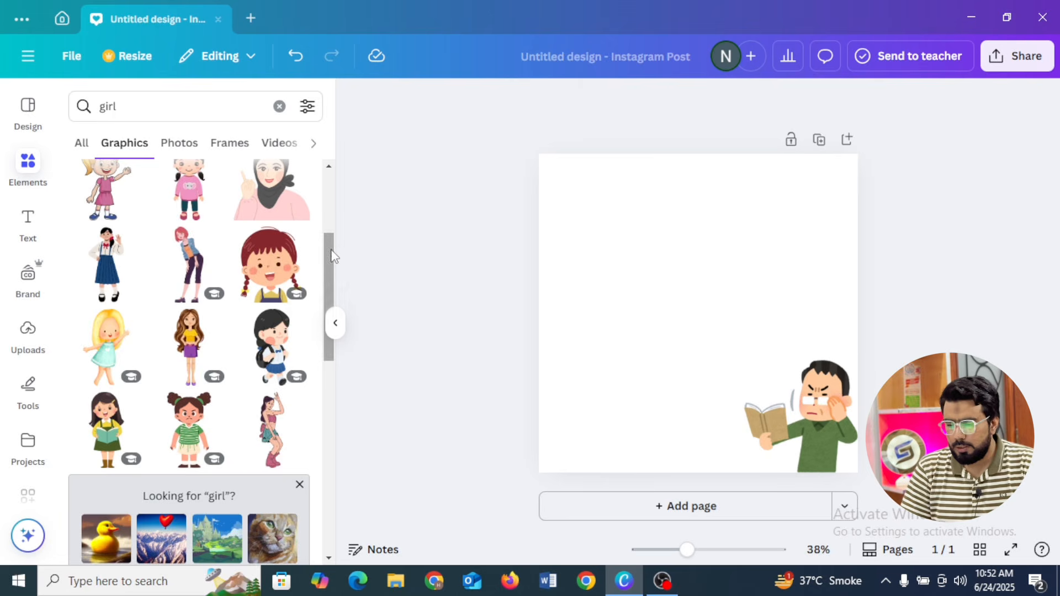
pyautogui.moveTo(332, 255); pyautogui.dragTo(323, 398)
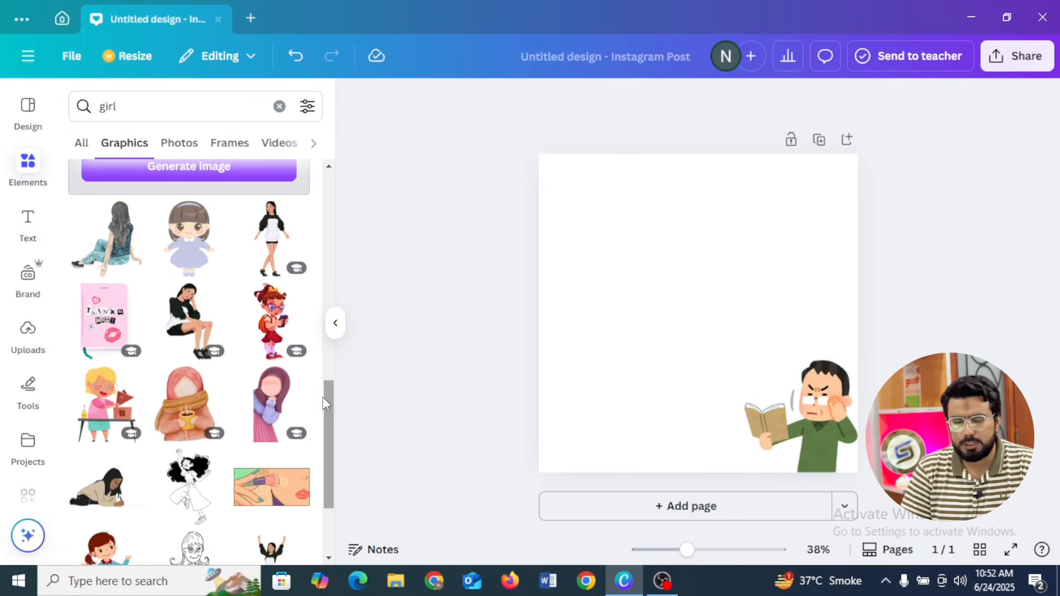
# - Search the graphics for "car" and add the red sports car, shrunk to about 70% in the page's upper half
pyautogui.click(163, 114)
pyautogui.write('car')
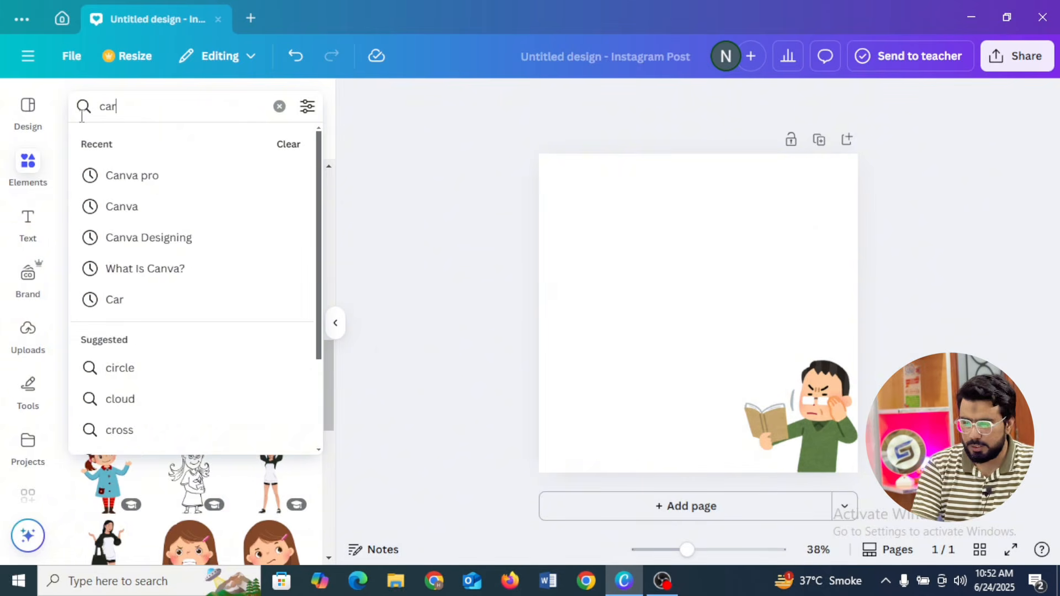
pyautogui.press('Return')
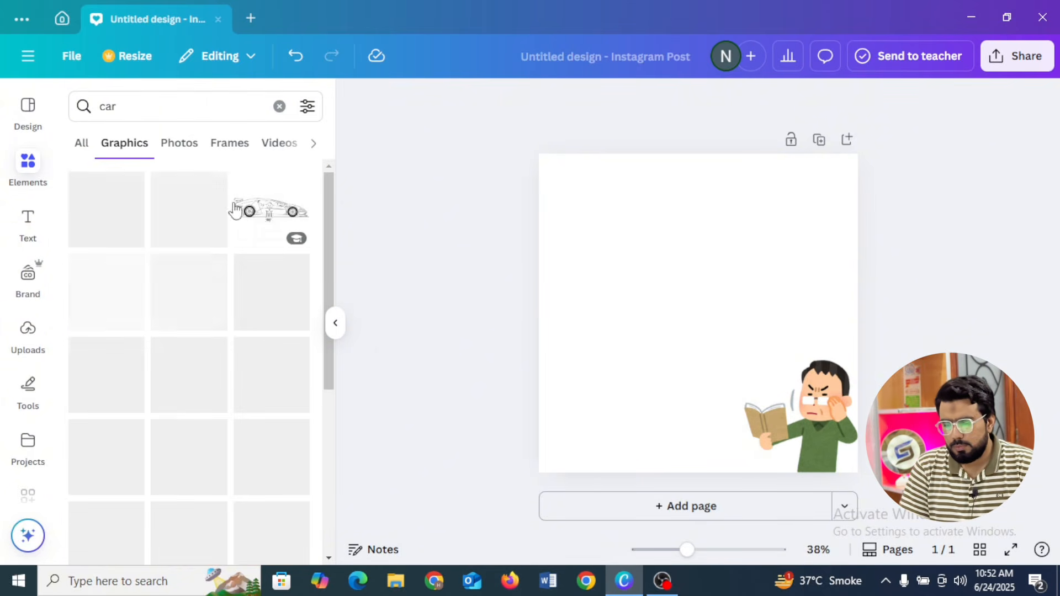
pyautogui.click(213, 221)
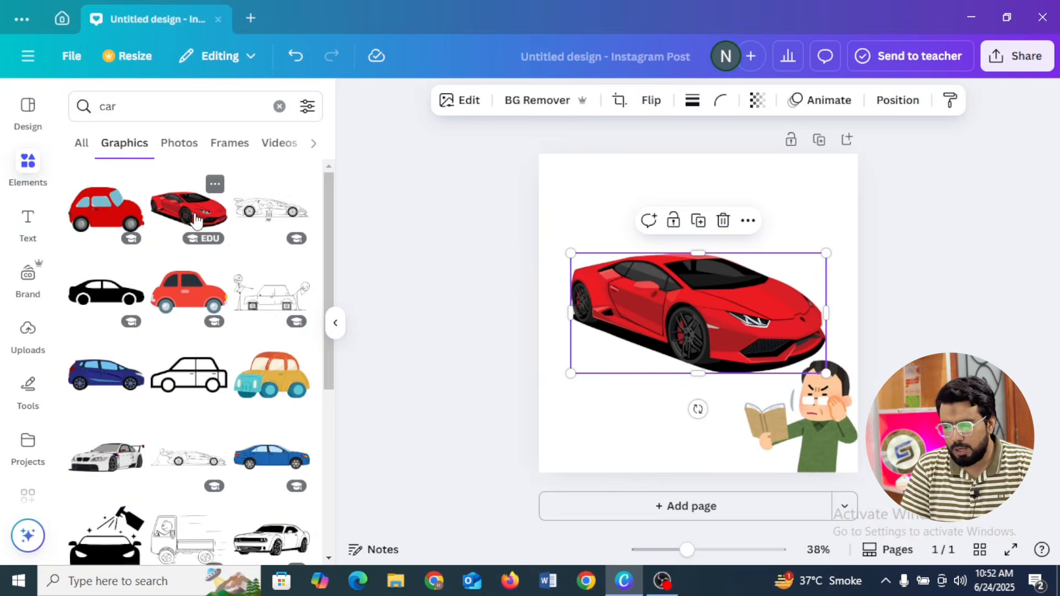
pyautogui.moveTo(720, 316)
pyautogui.mouseDown()
pyautogui.moveTo(717, 276)
pyautogui.moveTo(720, 302)
pyautogui.mouseUp()
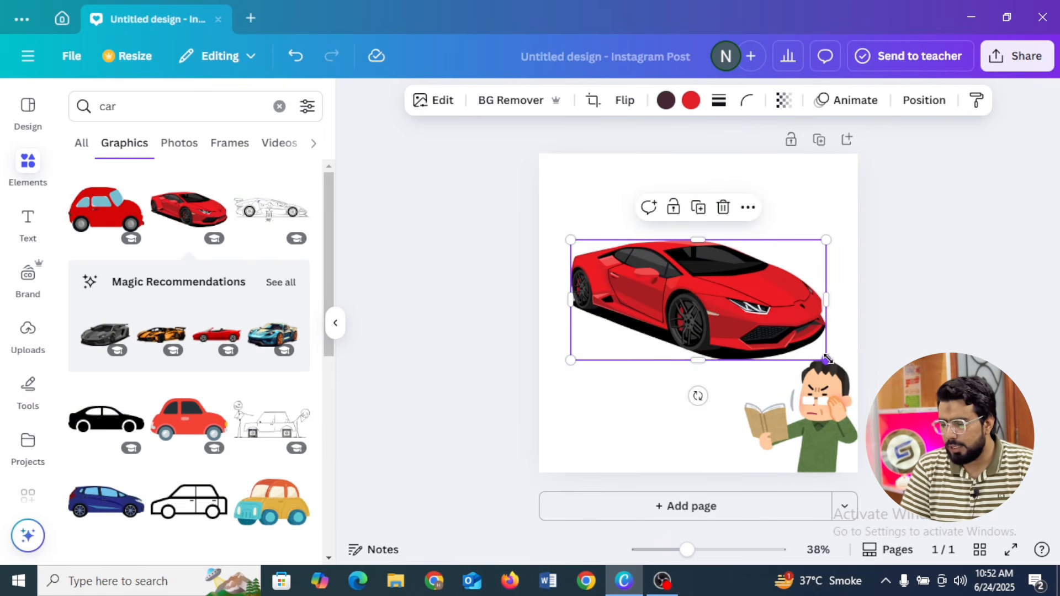
pyautogui.moveTo(826, 360); pyautogui.dragTo(748, 325)
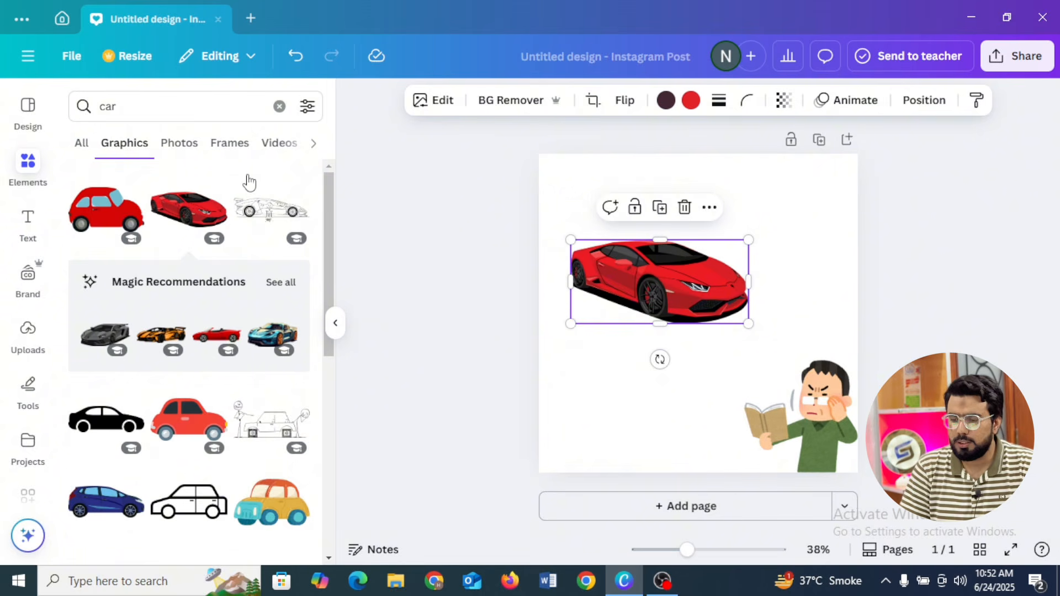
# - Show all magic recommendations for the car, add the red motorcycle below the car and delete it
pyautogui.click(281, 283)
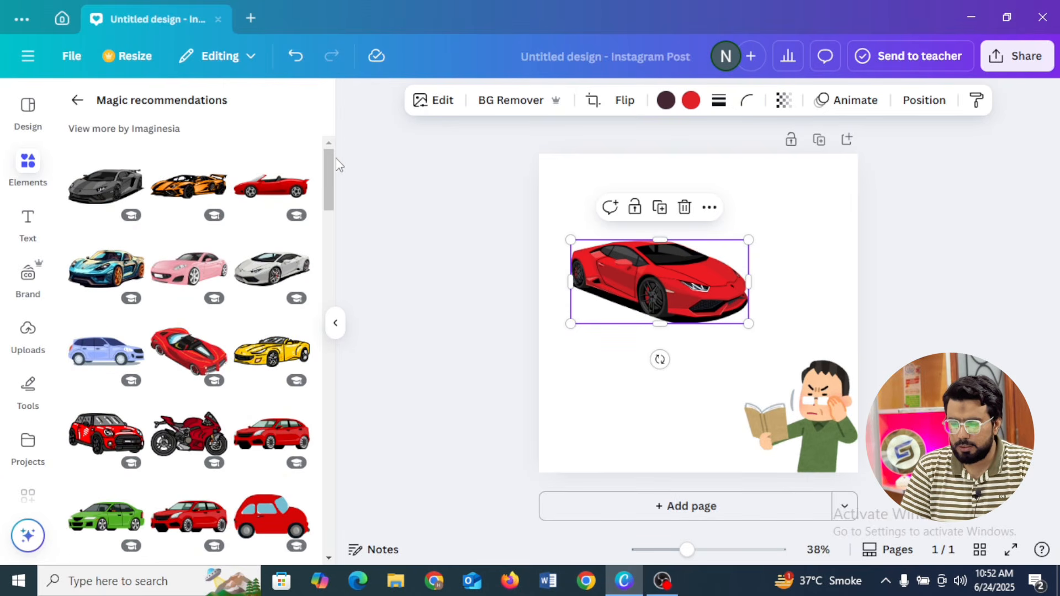
pyautogui.click(340, 182)
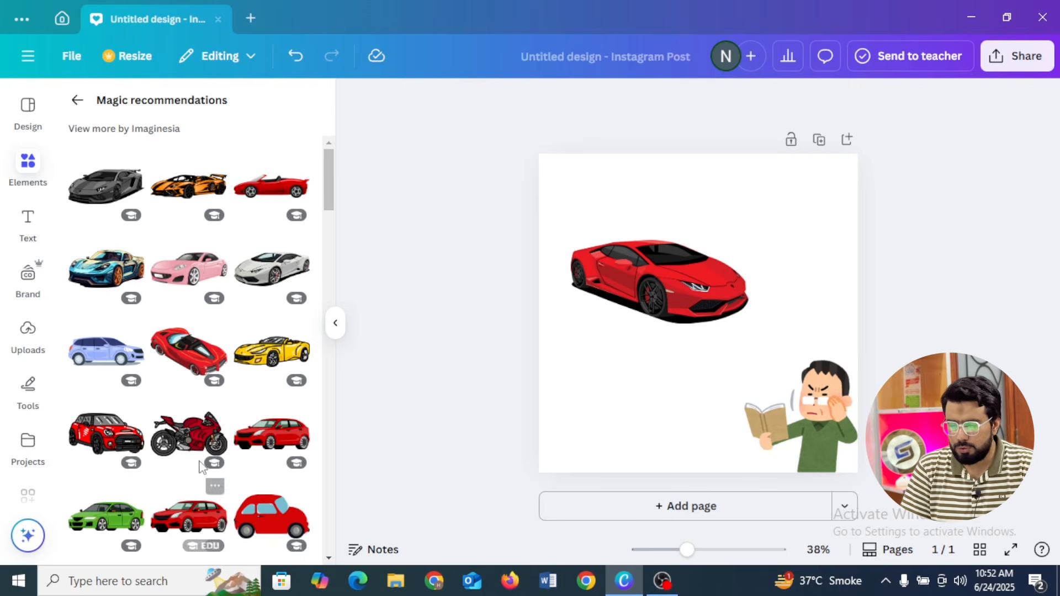
pyautogui.click(190, 439)
pyautogui.moveTo(664, 314); pyautogui.dragTo(608, 399)
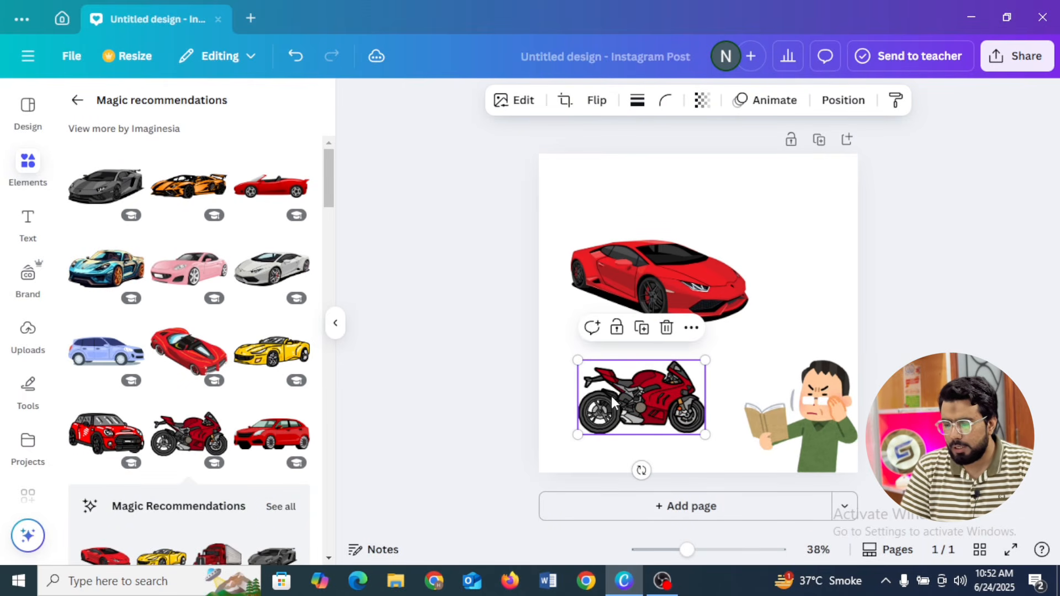
pyautogui.click(666, 328)
# - Collapse the elements panel and delete the graphic of the man reading a book
pyautogui.click(647, 311)
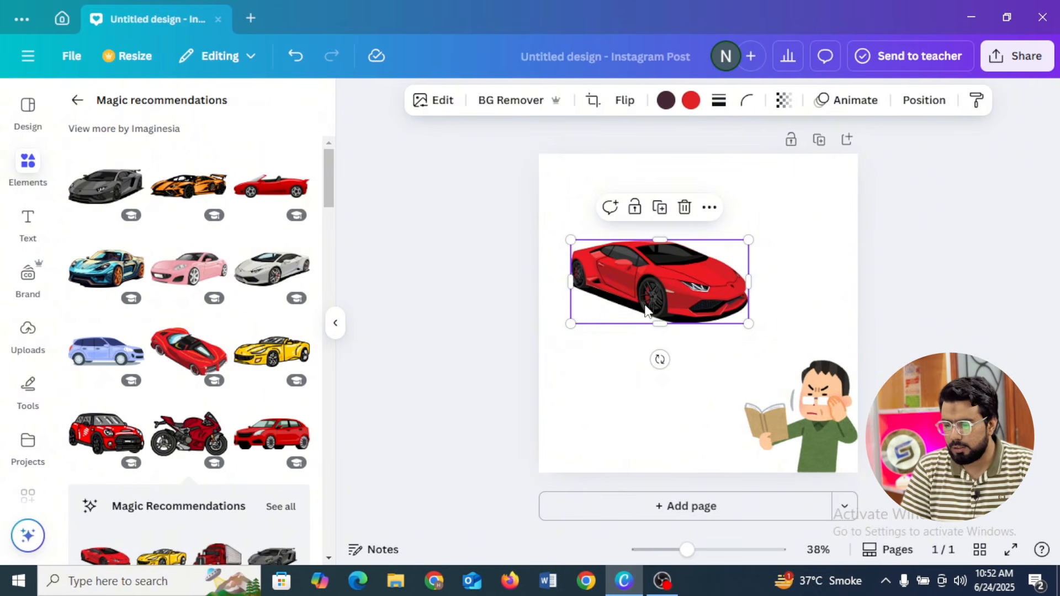
pyautogui.click(334, 324)
pyautogui.click(651, 379)
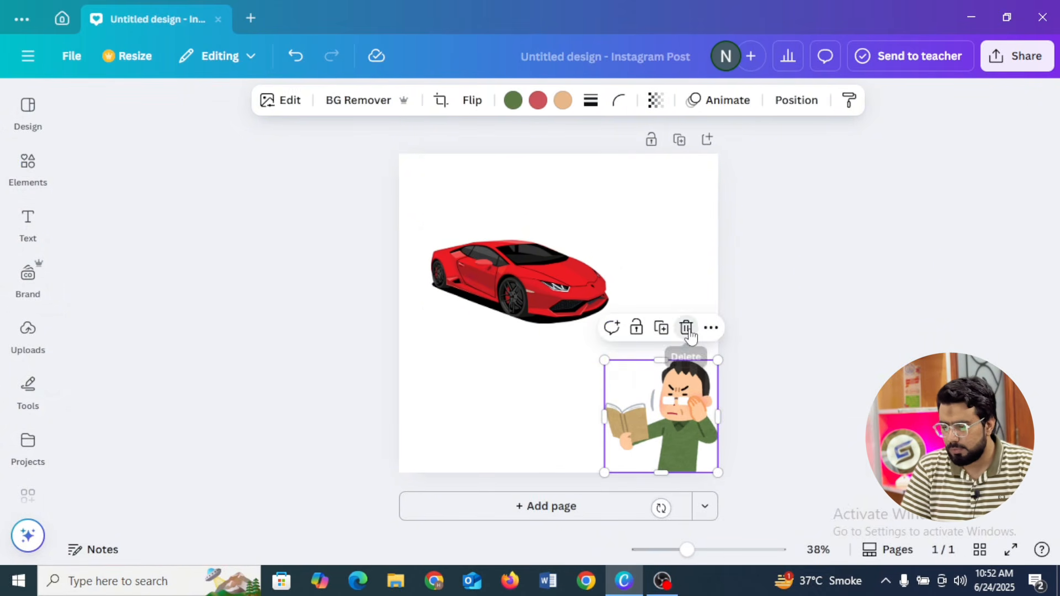
pyautogui.click(686, 328)
# - Enlarge the red sports car to about 80% of the page width and centre it on the page
pyautogui.click(548, 292)
pyautogui.moveTo(611, 319); pyautogui.dragTo(694, 362)
pyautogui.moveTo(577, 295); pyautogui.dragTo(579, 311)
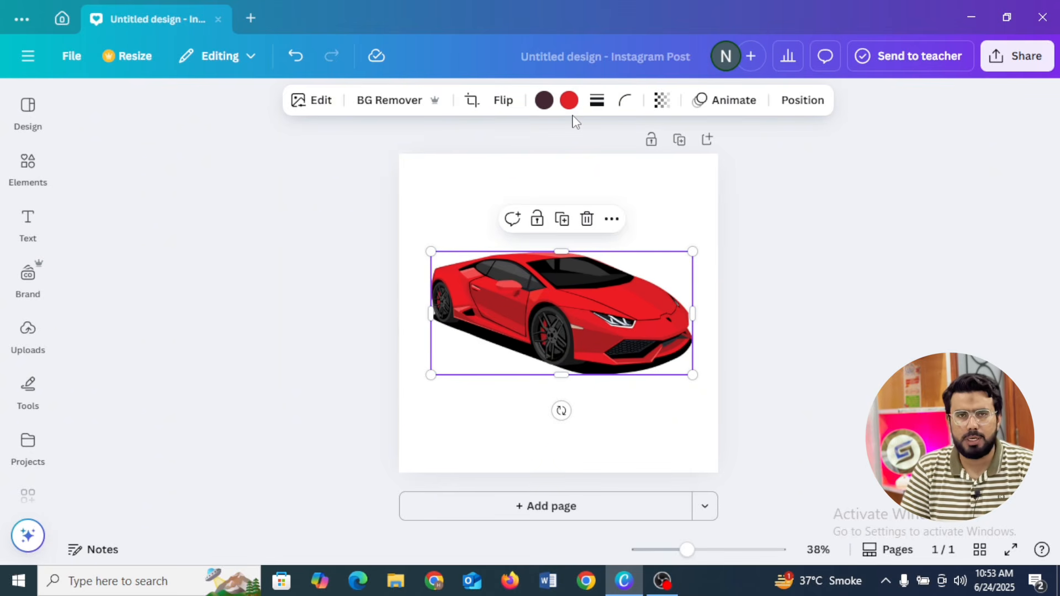
pyautogui.click(738, 352)
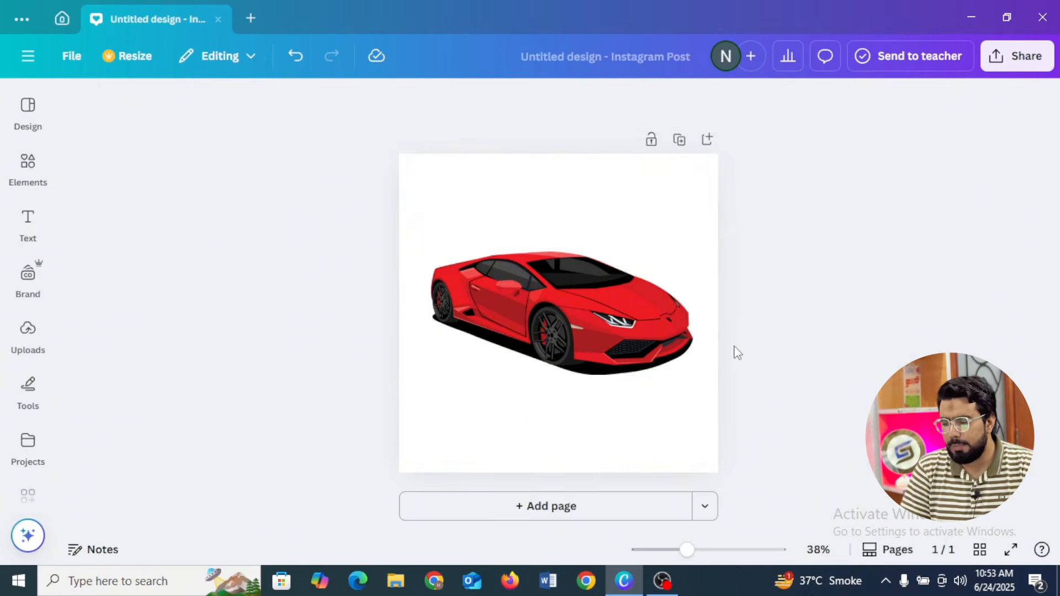
# - Change the sports car's red colour to the dark blue from the default solid colors
pyautogui.click(659, 336)
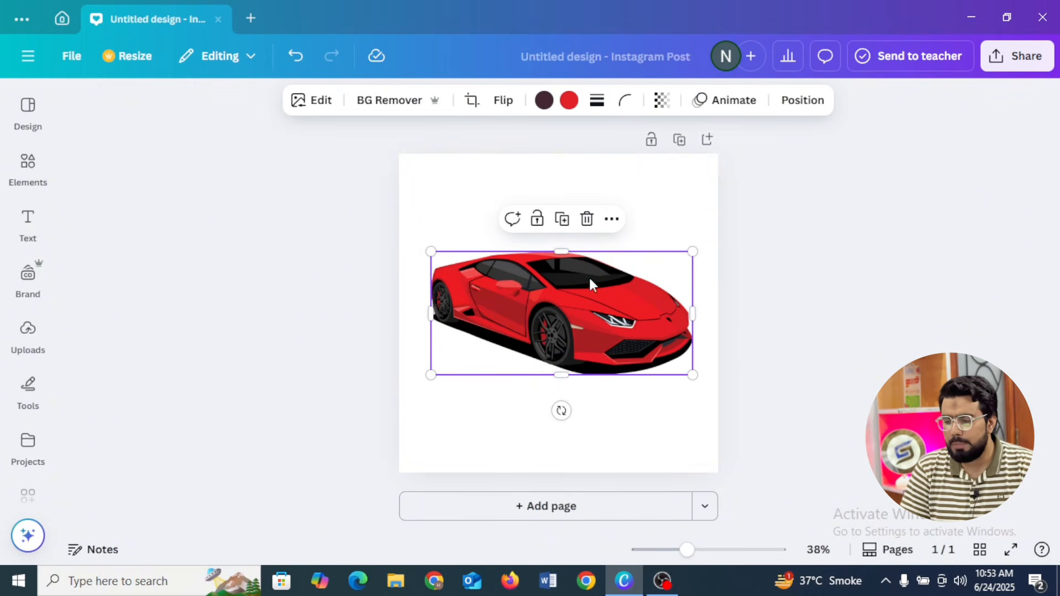
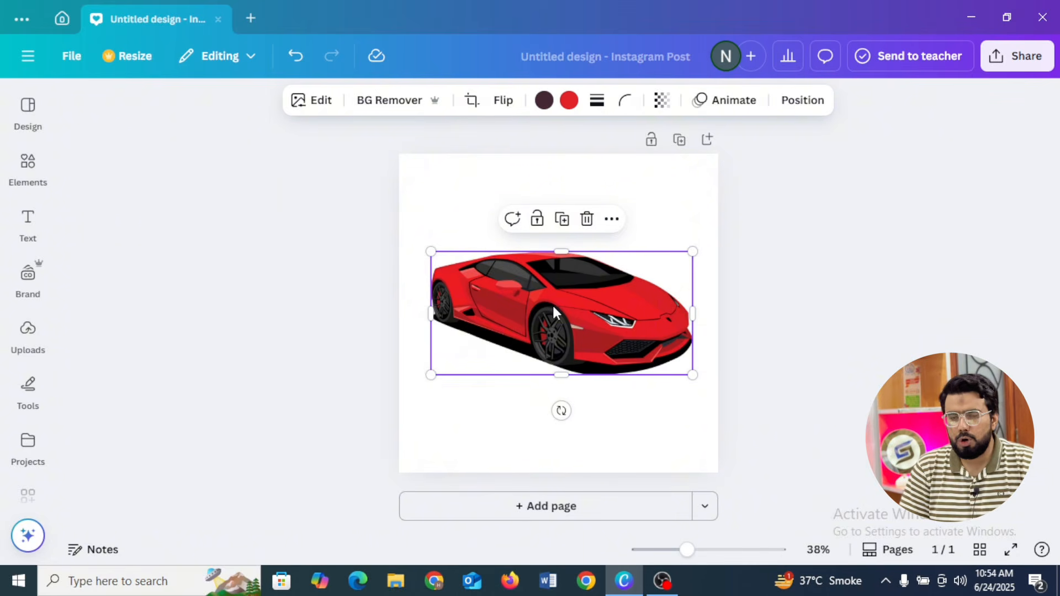
pyautogui.click(568, 101)
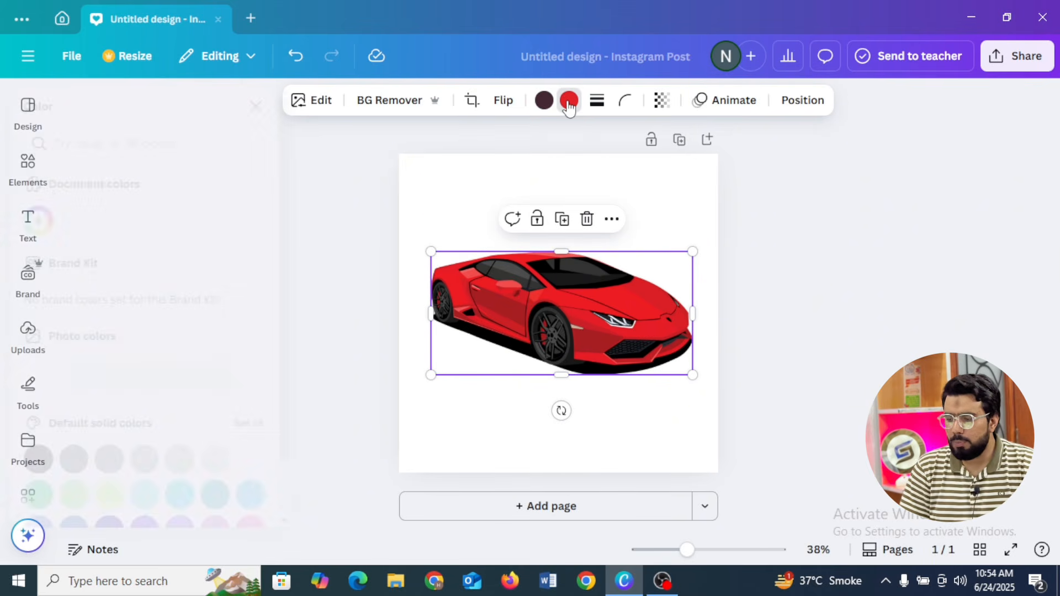
pyautogui.moveTo(326, 233); pyautogui.dragTo(325, 303)
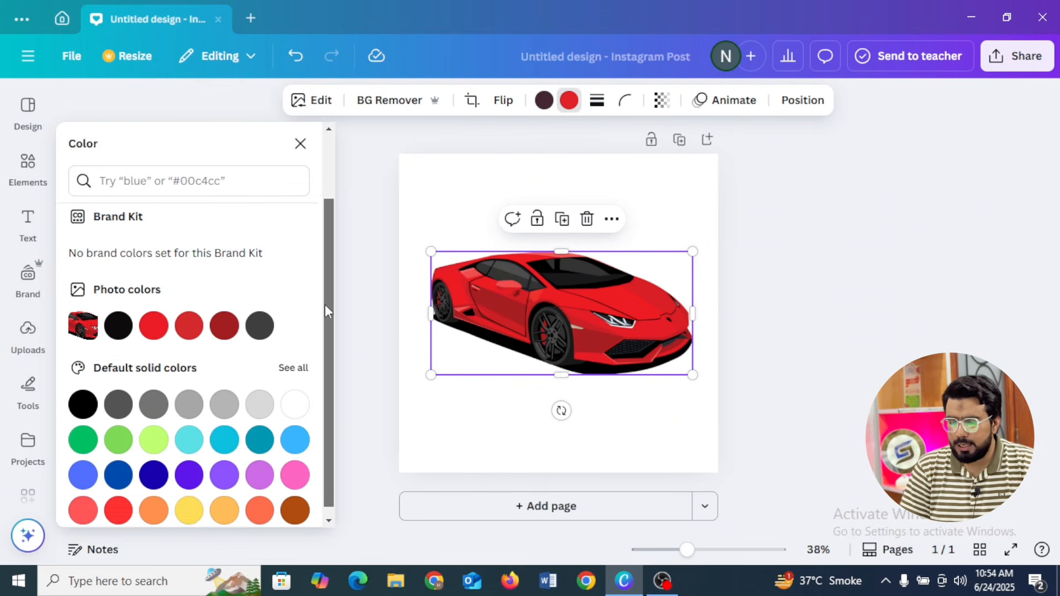
pyautogui.click(160, 462)
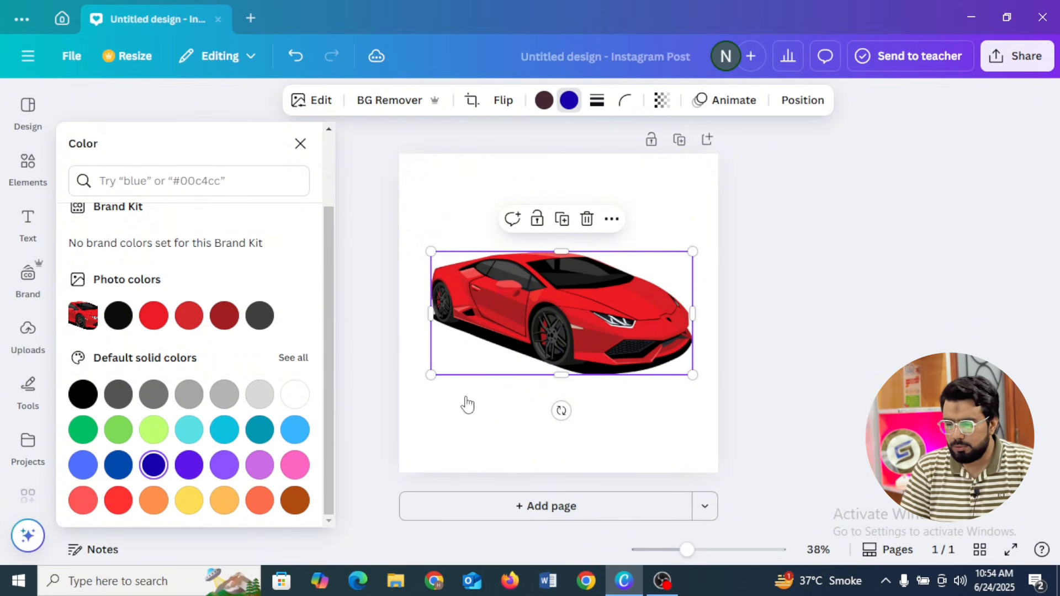
pyautogui.click(765, 448)
pyautogui.click(588, 350)
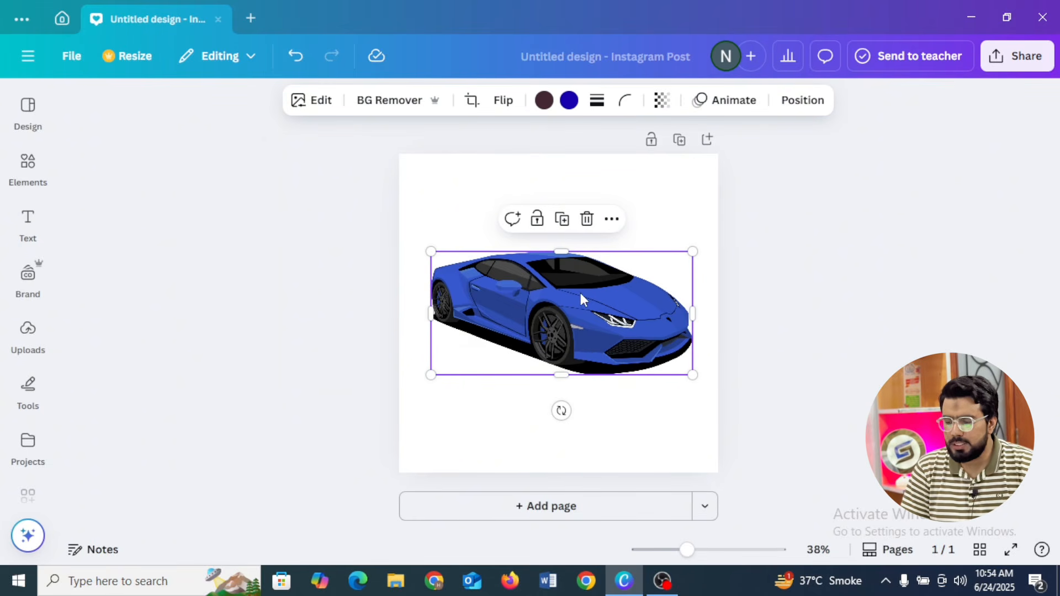
# - Try green, yellow, black and brown from the default solid colors on the car's body, ending on yellow
pyautogui.click(566, 105)
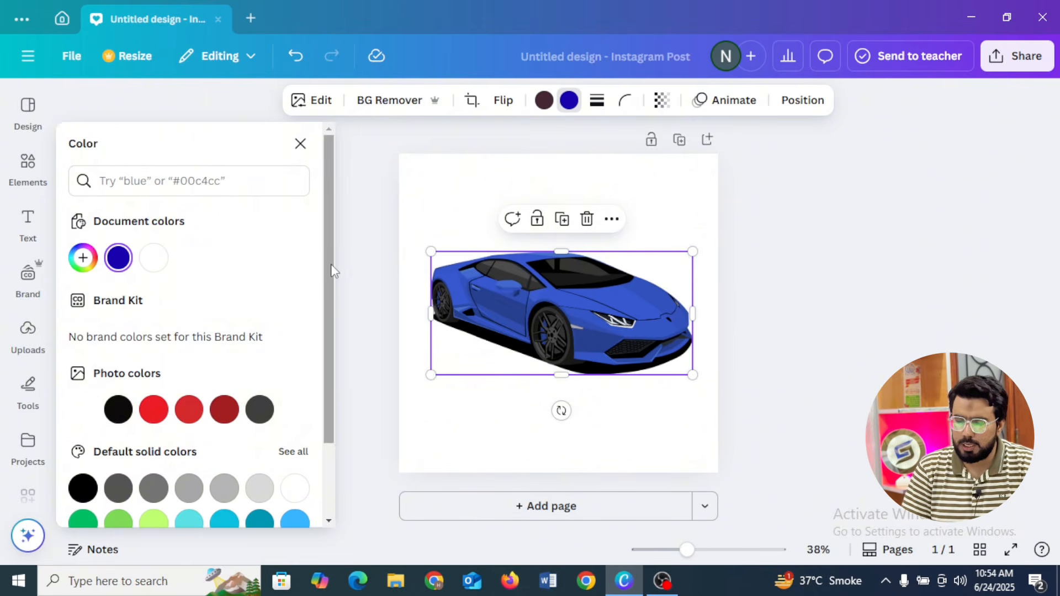
pyautogui.moveTo(330, 267); pyautogui.dragTo(326, 331)
pyautogui.click(83, 446)
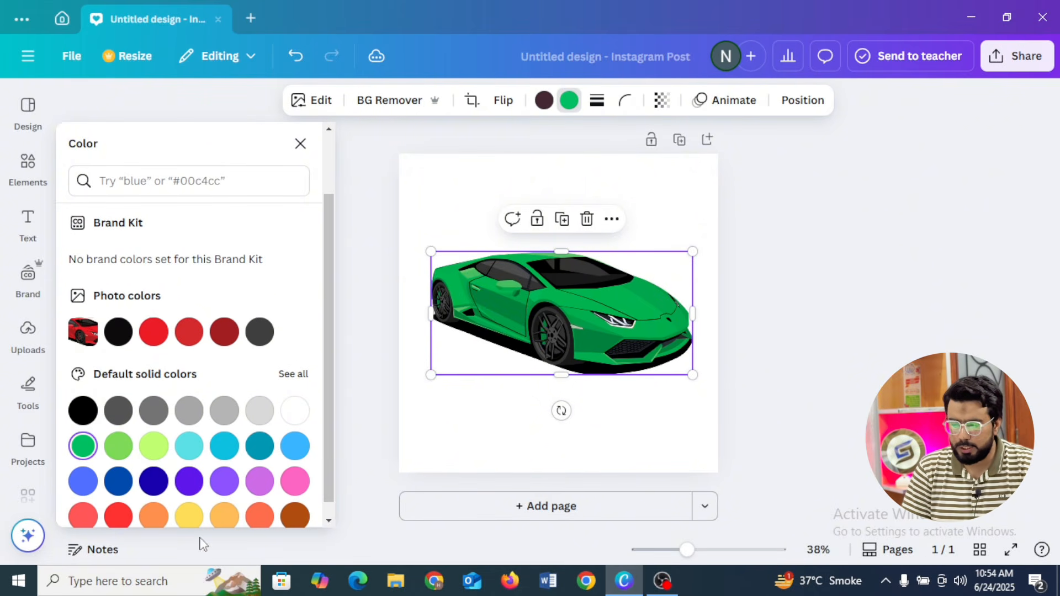
pyautogui.click(189, 516)
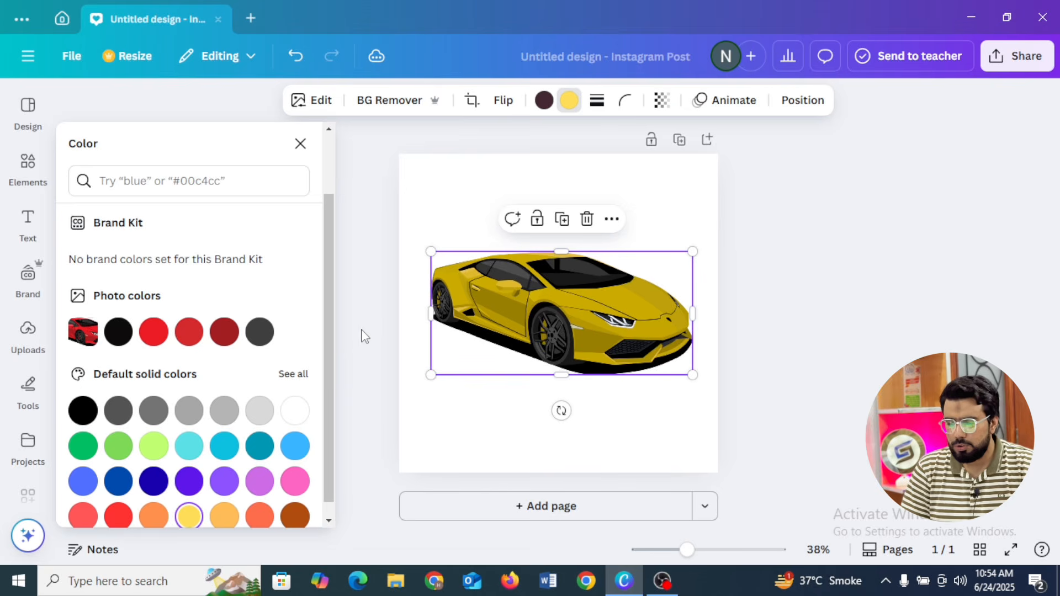
pyautogui.scroll(-1, 324, 332)
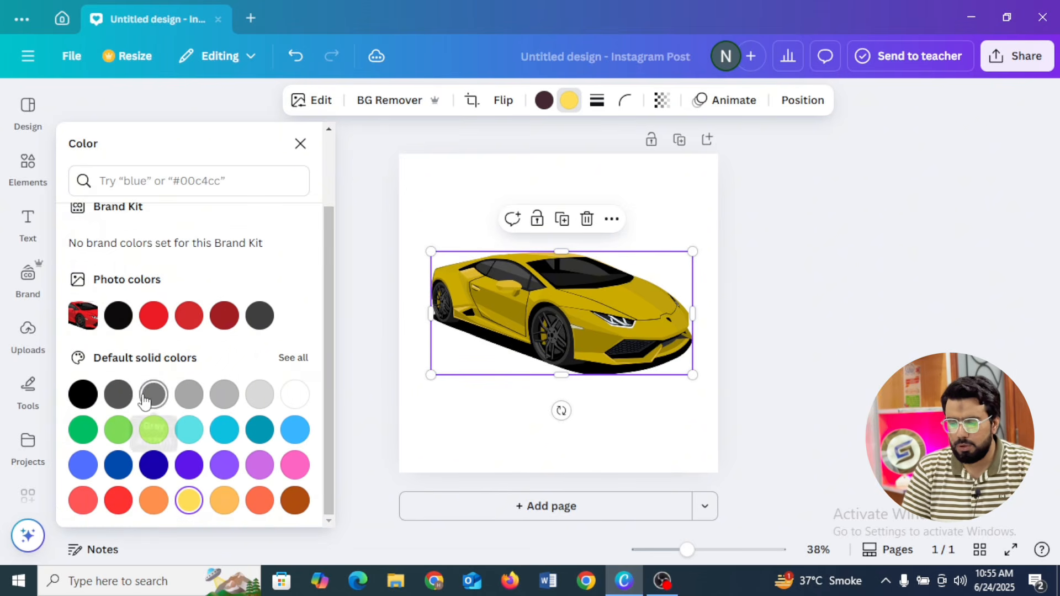
pyautogui.click(88, 399)
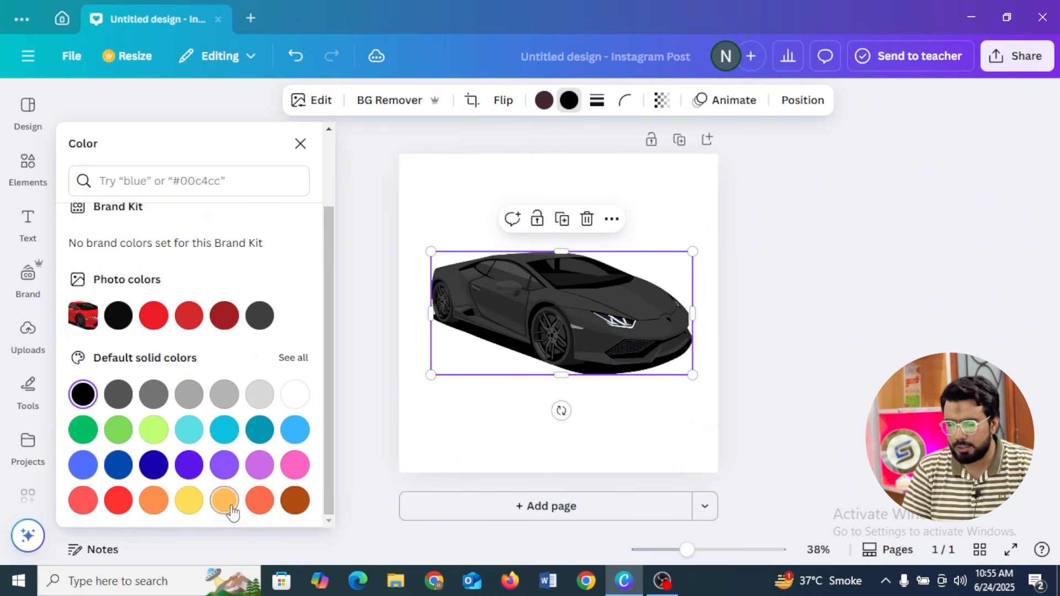
pyautogui.click(295, 503)
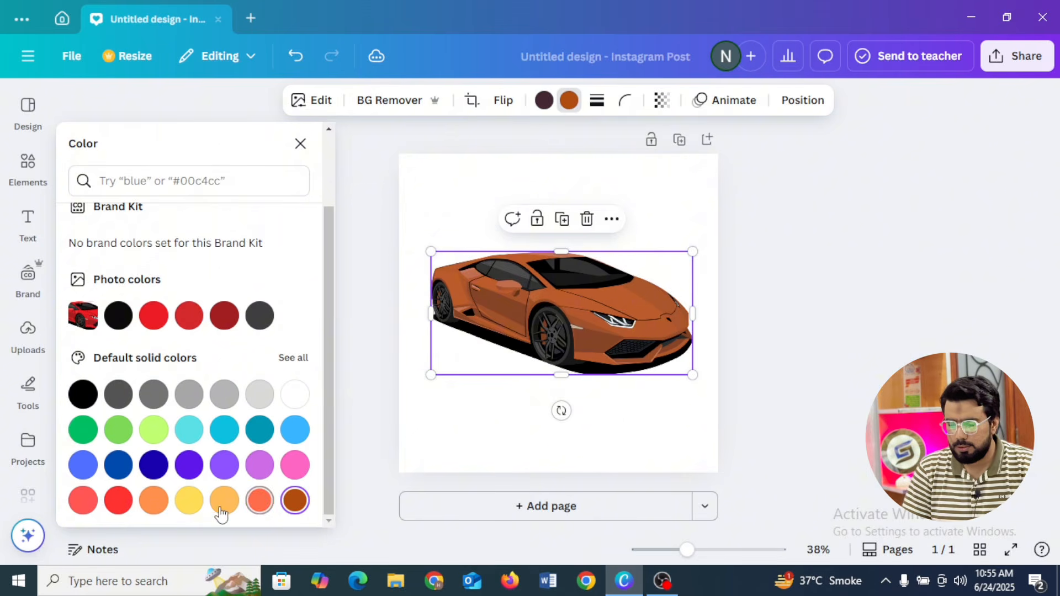
pyautogui.click(195, 509)
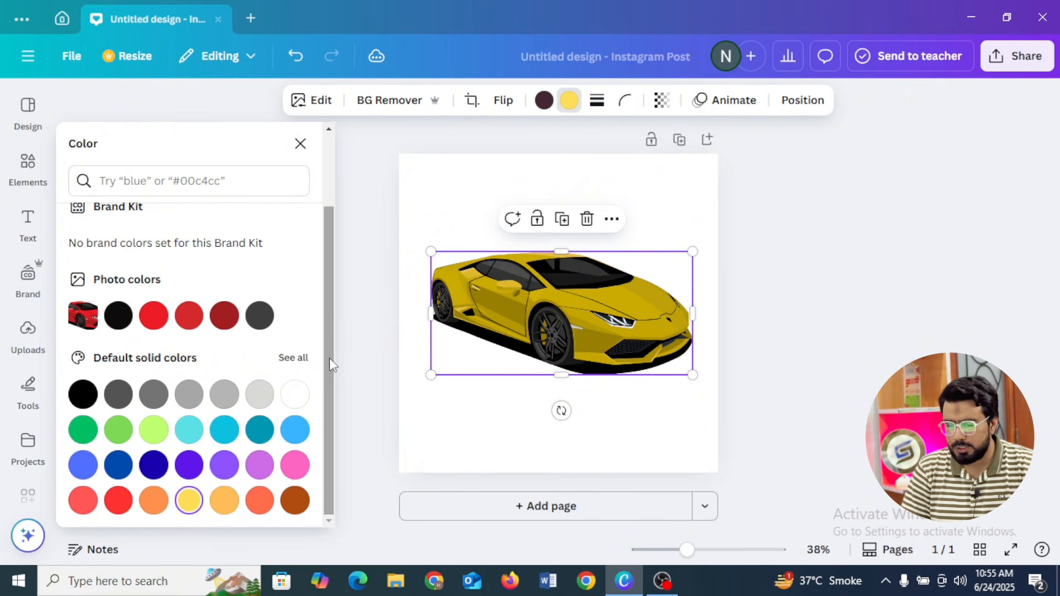
# - Set the car's body to the custom deeper yellow #FFCF10
pyautogui.moveTo(330, 372); pyautogui.dragTo(322, 307)
pyautogui.click(85, 250)
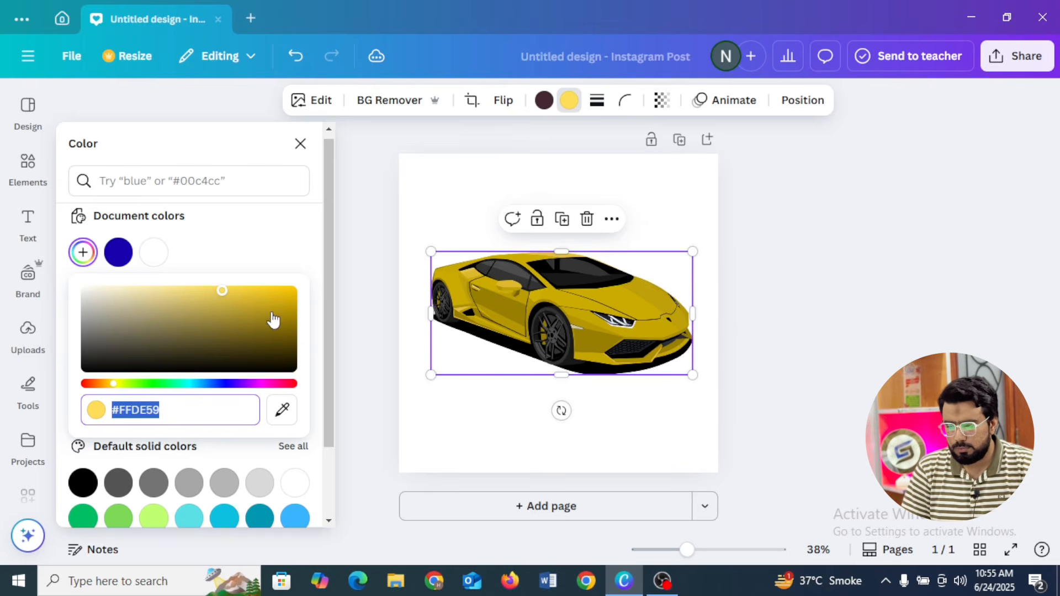
pyautogui.moveTo(222, 290); pyautogui.dragTo(285, 276)
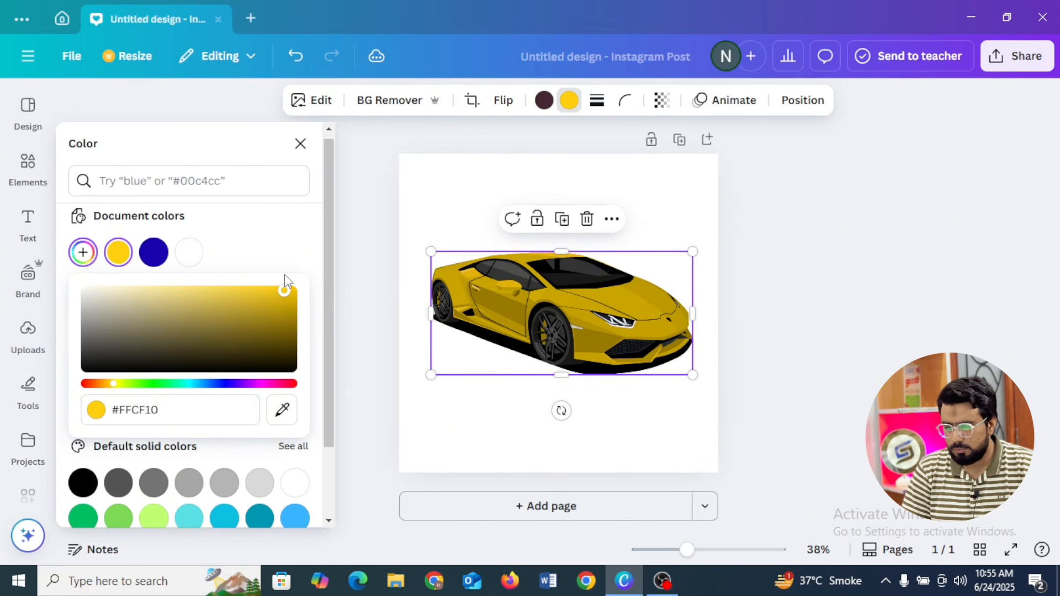
pyautogui.click(377, 295)
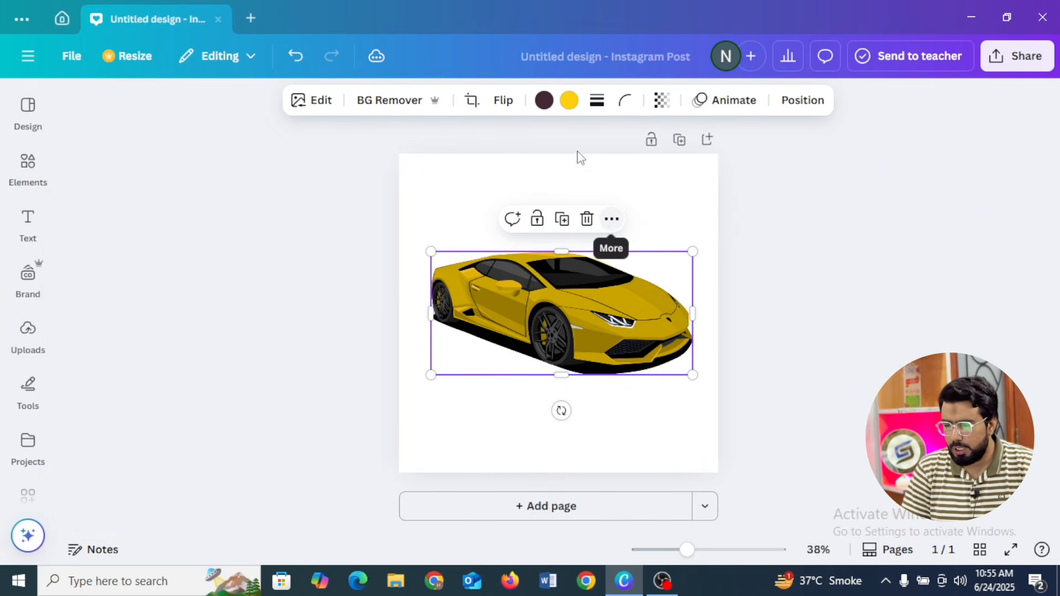
# - Try replacing the car's dark maroon tone with photo red, dark blue, blue, green, dark gray, coral, pink and light blue
pyautogui.click(544, 101)
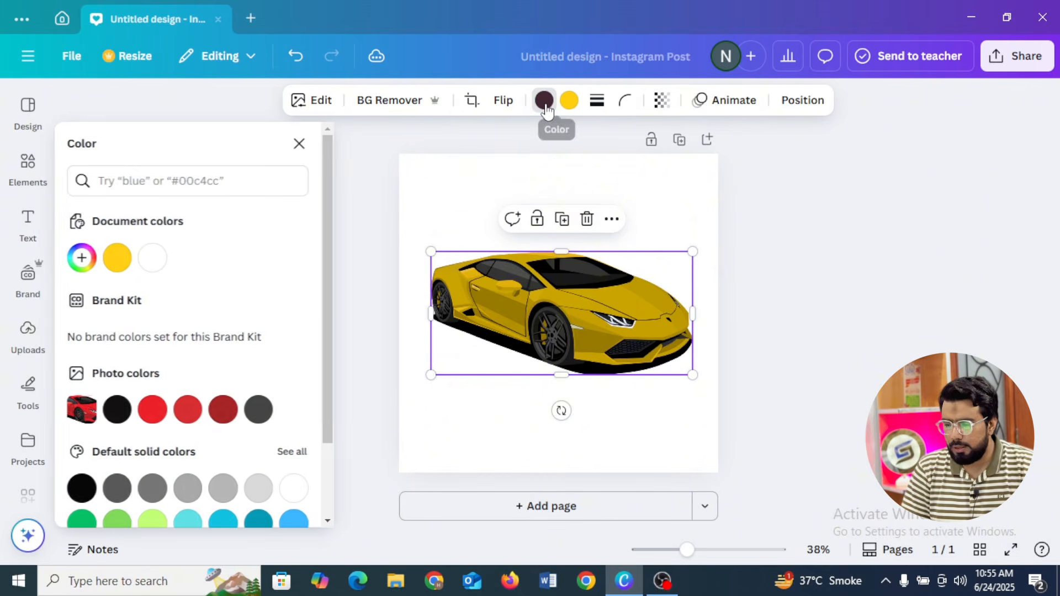
pyautogui.click(154, 410)
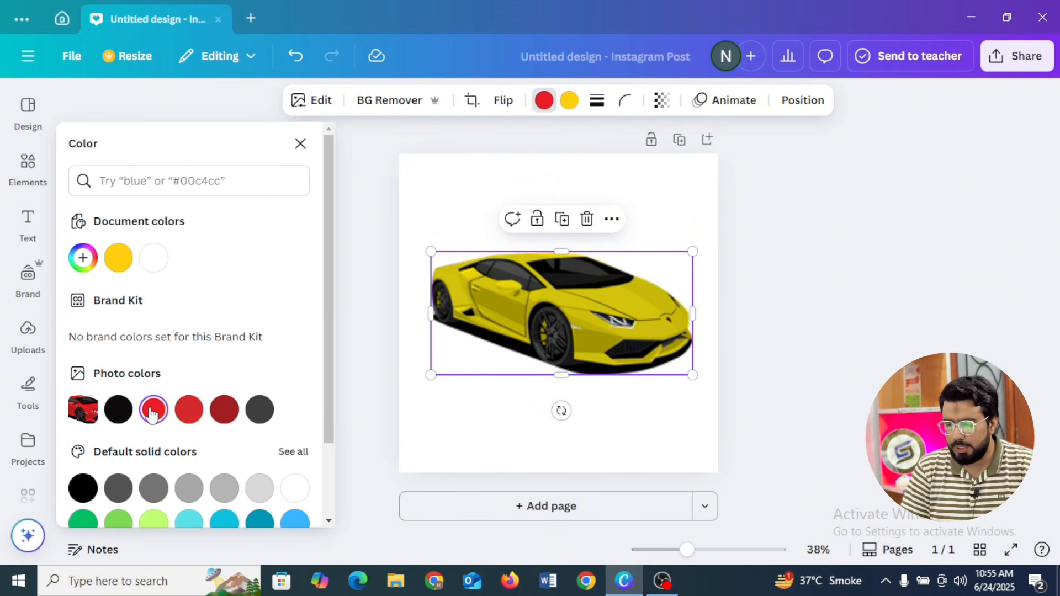
pyautogui.moveTo(326, 325); pyautogui.dragTo(329, 412)
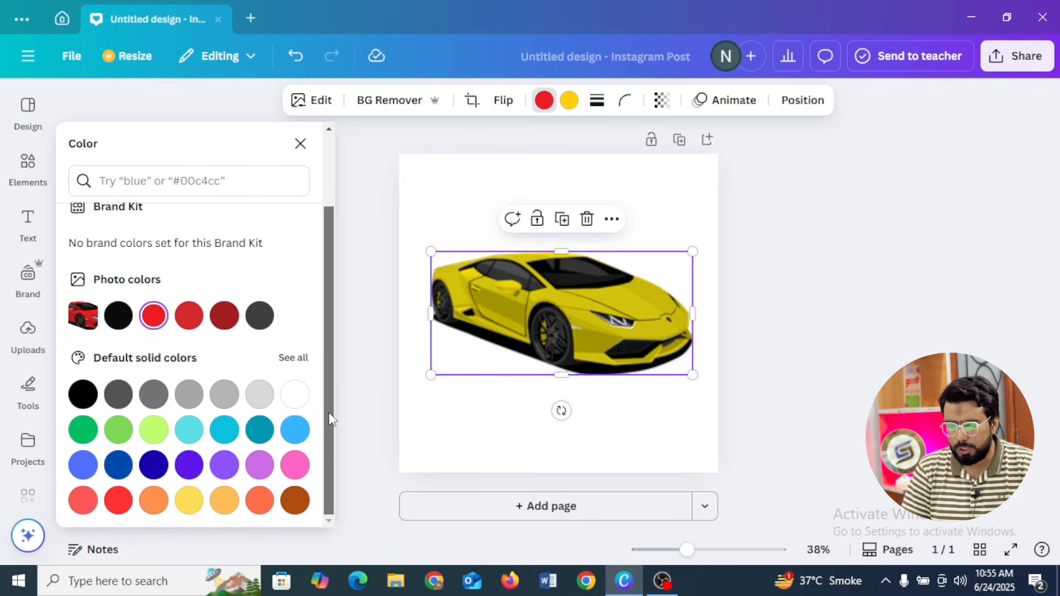
pyautogui.click(155, 466)
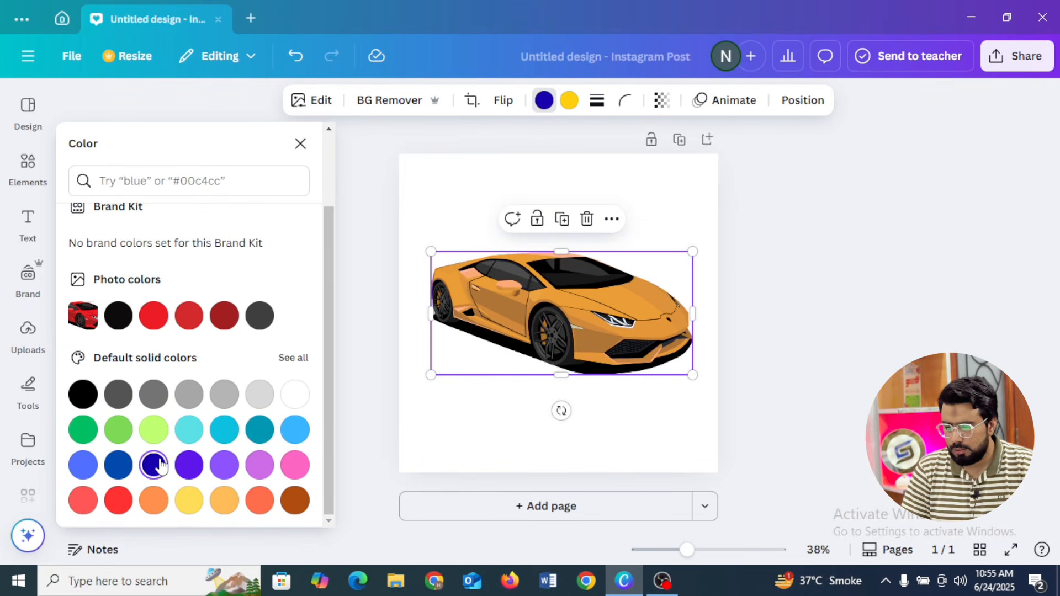
pyautogui.click(118, 466)
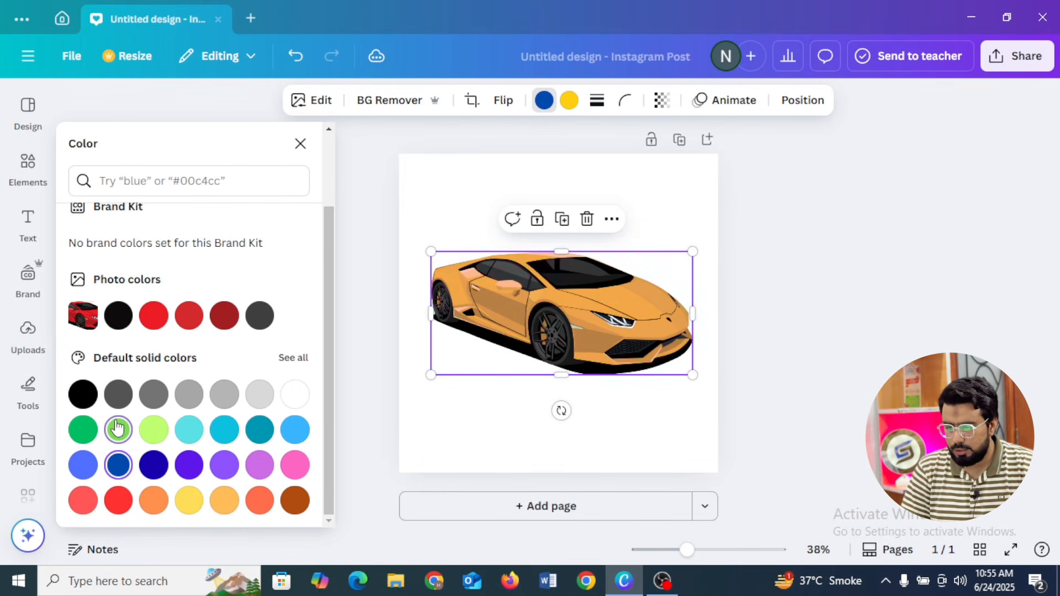
pyautogui.click(118, 430)
pyautogui.click(120, 404)
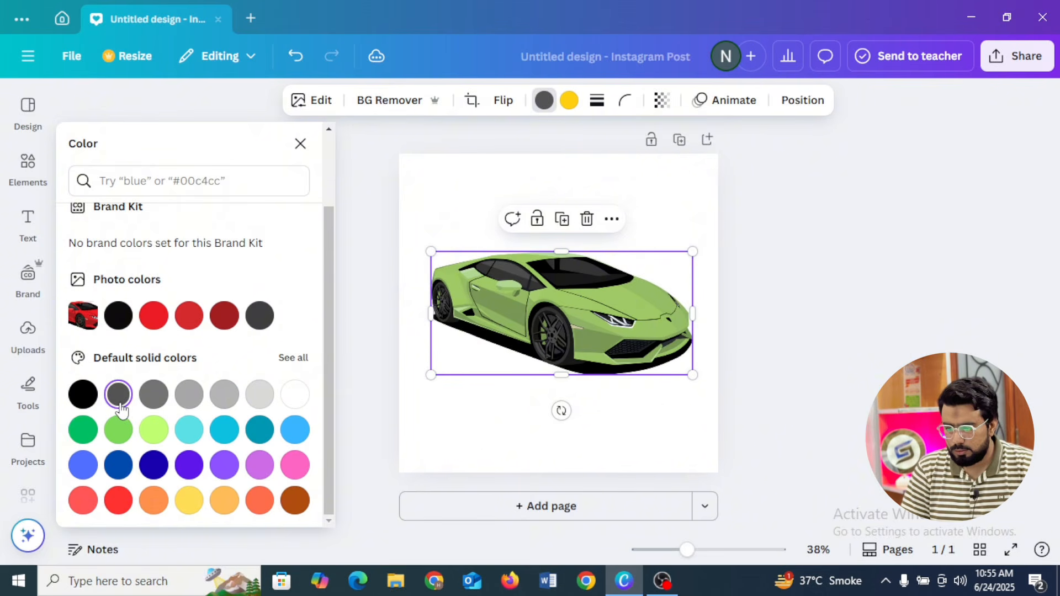
pyautogui.click(274, 503)
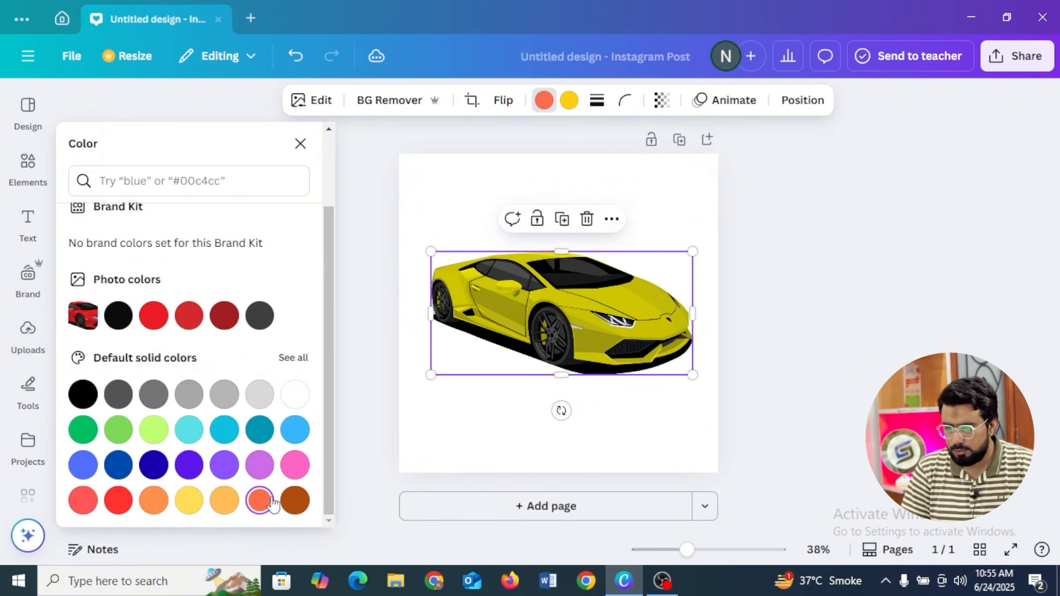
pyautogui.click(296, 470)
pyautogui.click(296, 430)
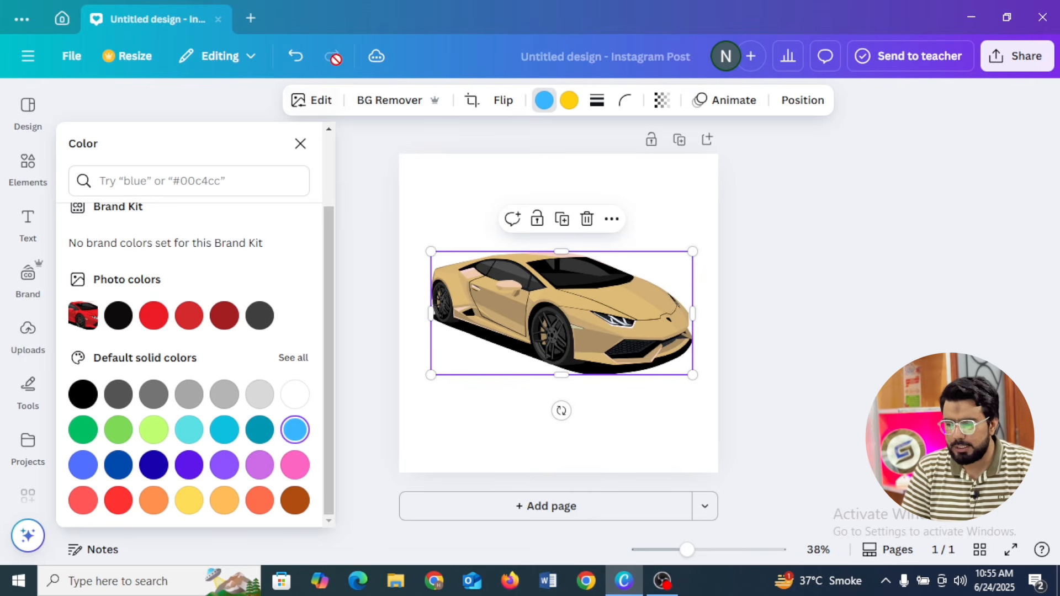
# - Undo the trial recolours of the car's dark maroon tone and delete the car from the page
pyautogui.click(294, 56)
pyautogui.click(294, 57)
pyautogui.click(294, 57)
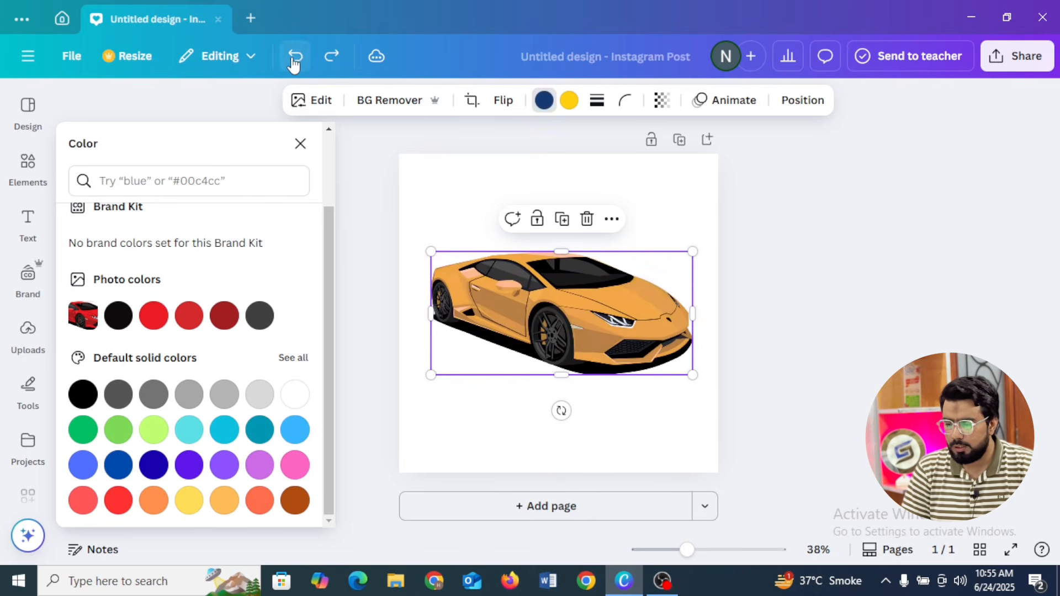
pyautogui.click(294, 57)
pyautogui.click(294, 57)
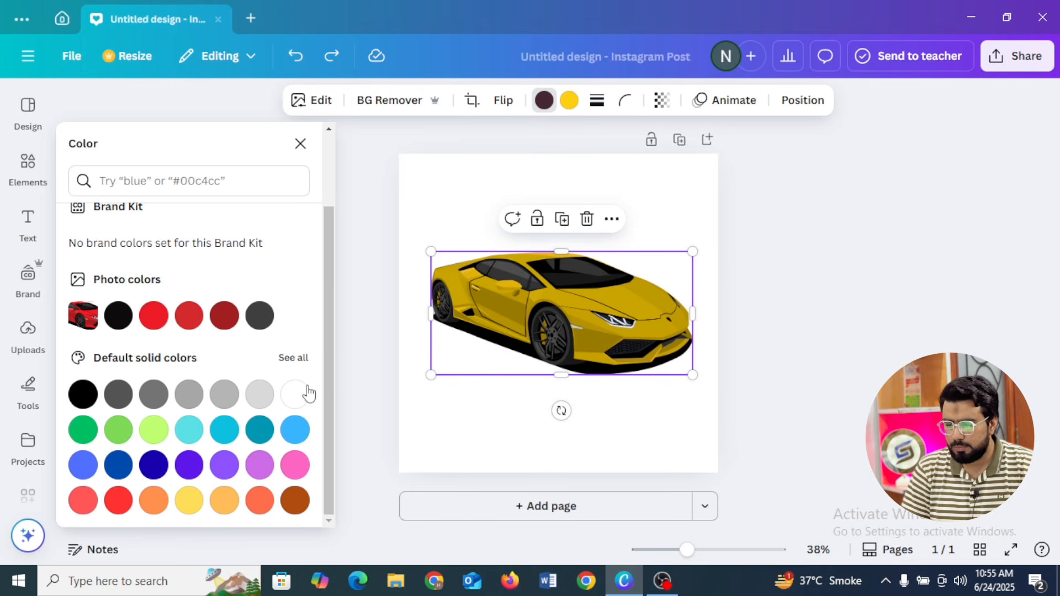
pyautogui.press('Escape')
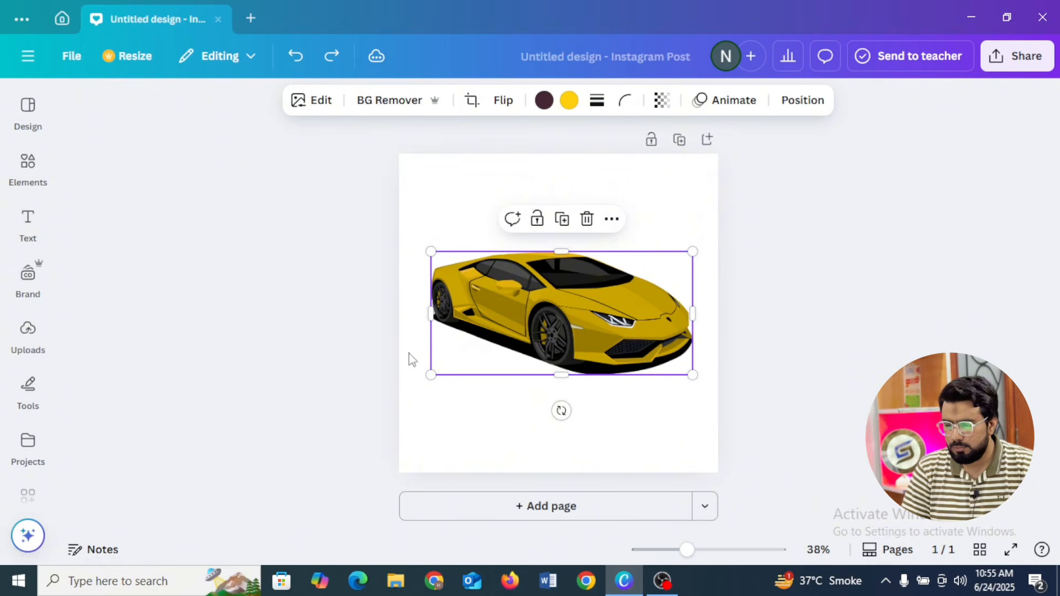
pyautogui.click(587, 220)
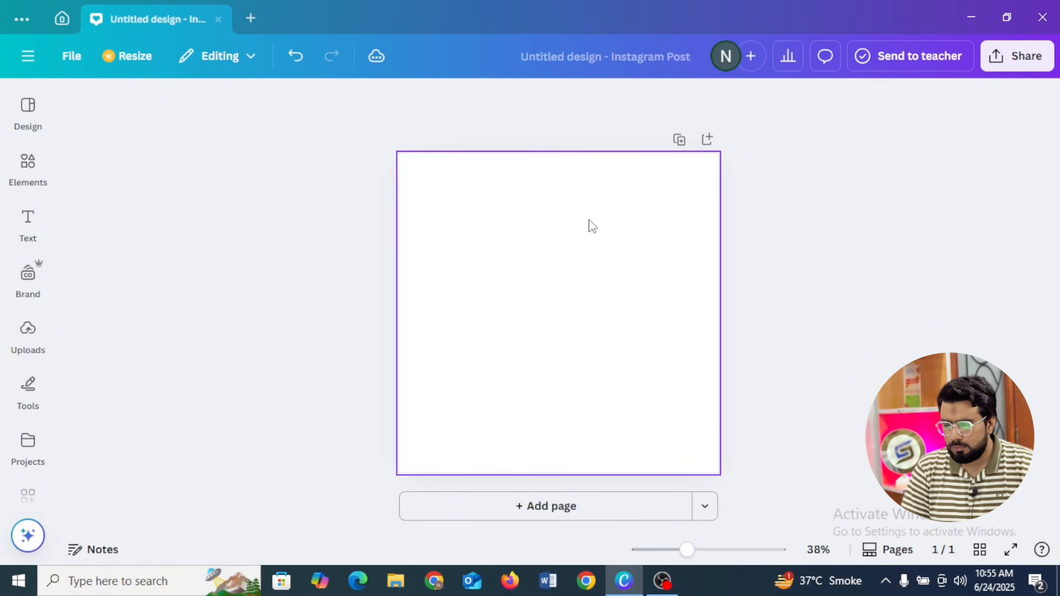
# - Add the two-storey house graphic with the dark roof from the magic recommendations to the page
pyautogui.click(23, 179)
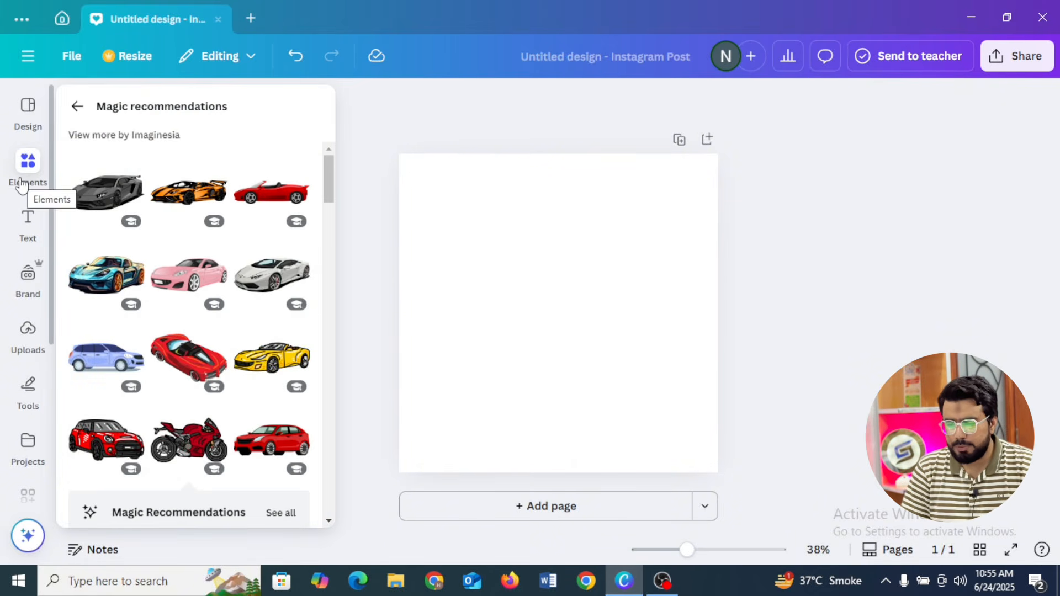
pyautogui.moveTo(329, 192); pyautogui.dragTo(335, 300)
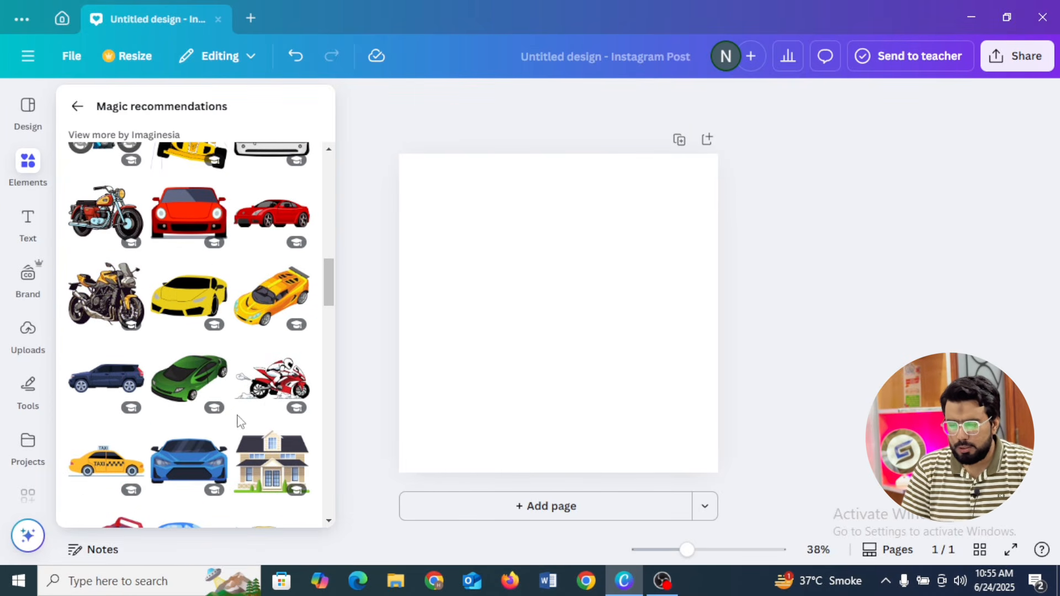
pyautogui.moveTo(323, 261); pyautogui.dragTo(328, 305)
pyautogui.click(276, 255)
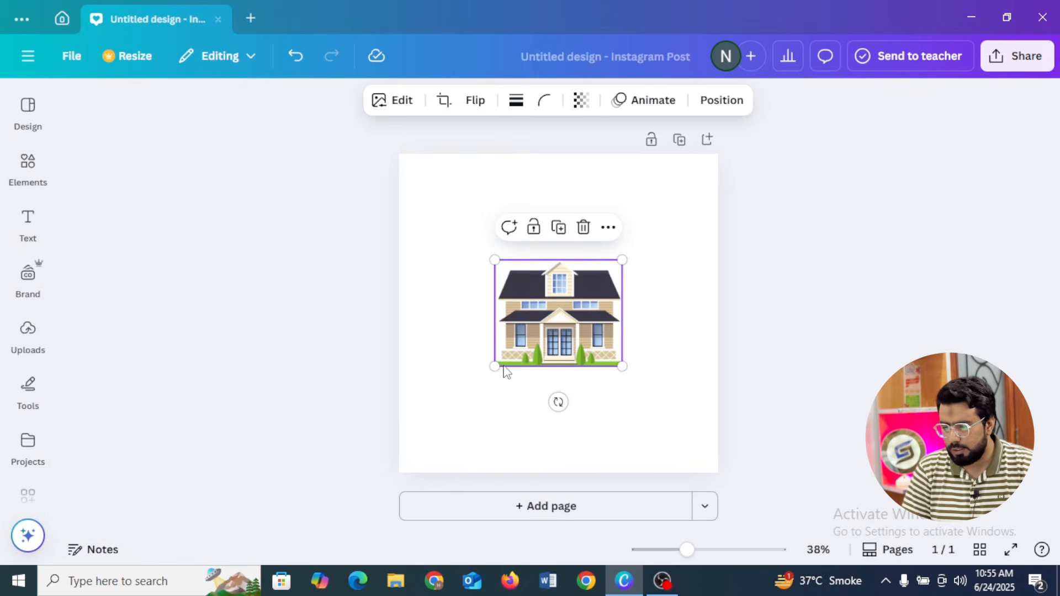
# - Enlarge the house to about 60% of the page width at the page centre and delete it
pyautogui.moveTo(495, 366); pyautogui.dragTo(466, 452)
pyautogui.moveTo(518, 392); pyautogui.dragTo(550, 365)
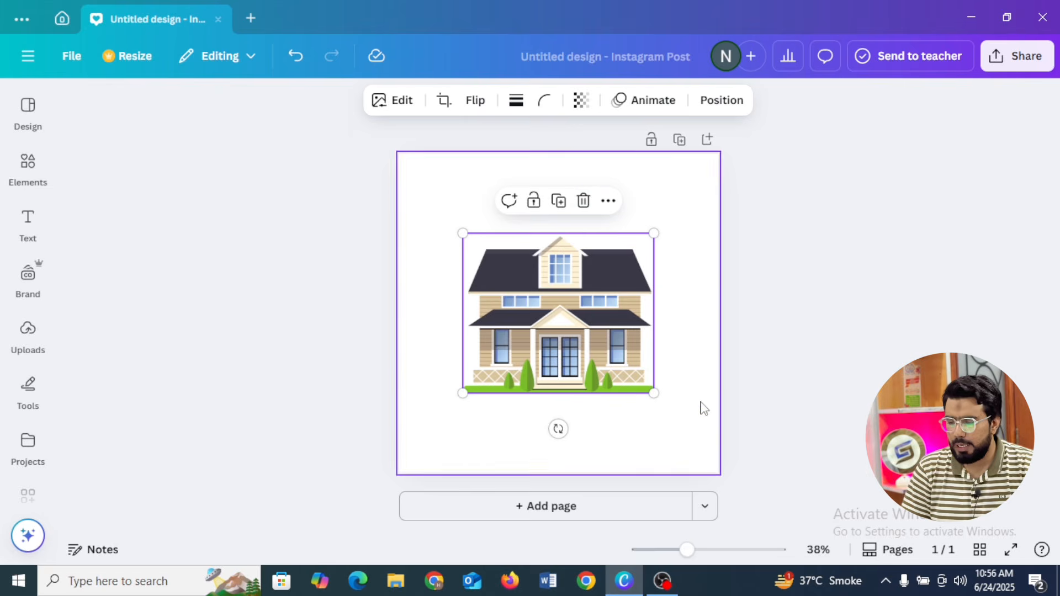
pyautogui.moveTo(655, 393); pyautogui.dragTo(637, 413)
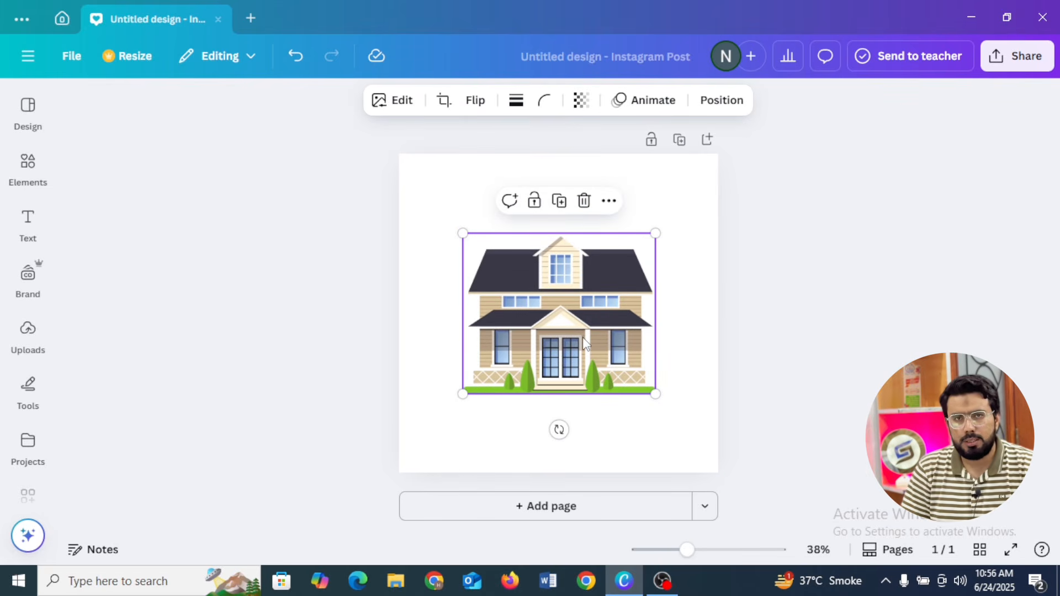
pyautogui.click(585, 202)
# - Leave the magic recommendations and search the graphics elements for "celebration"
pyautogui.click(27, 220)
pyautogui.click(29, 166)
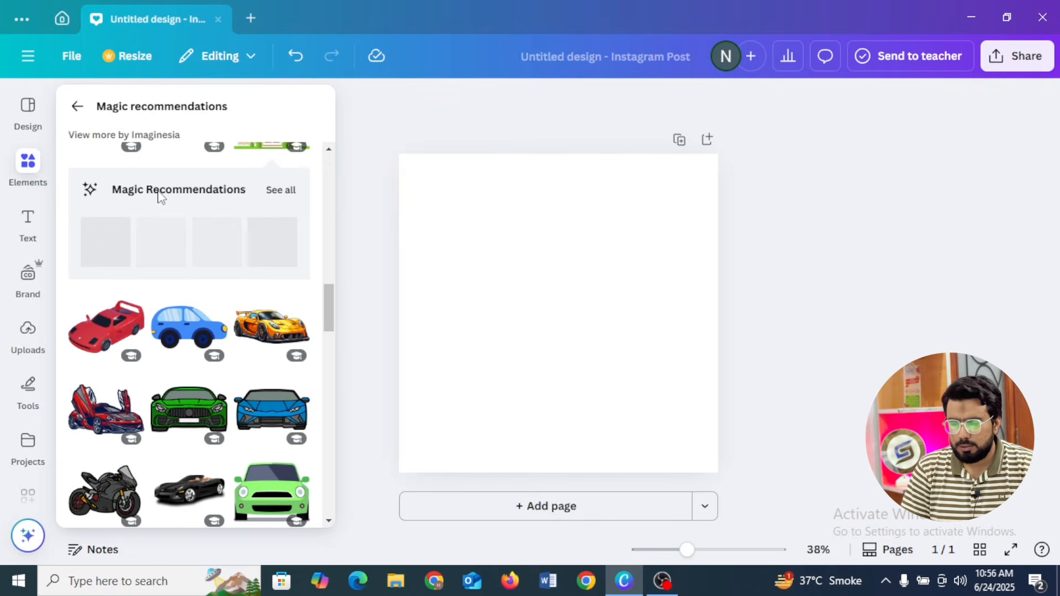
pyautogui.click(80, 107)
pyautogui.click(163, 115)
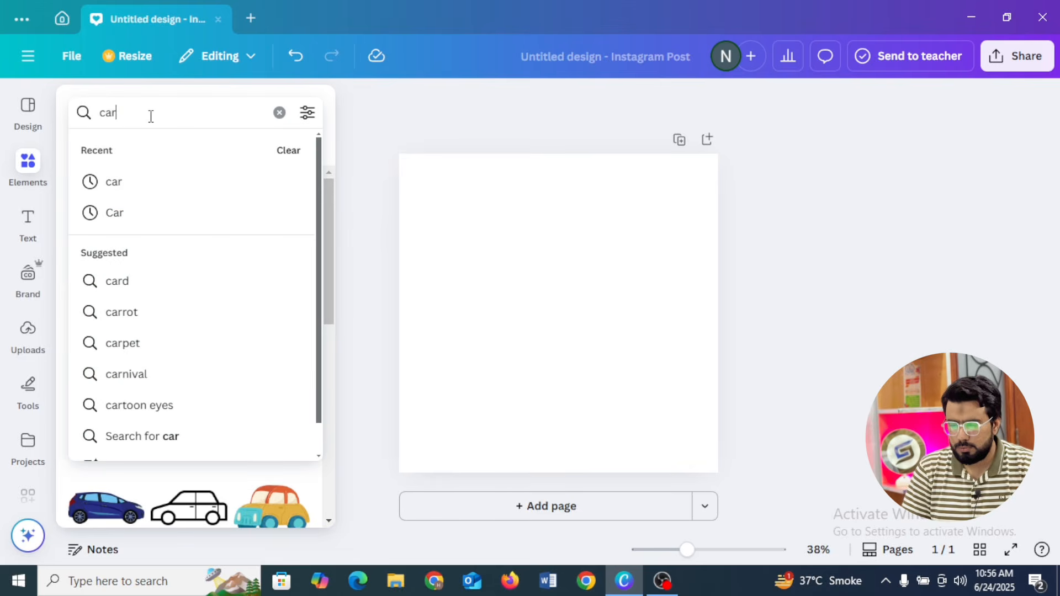
pyautogui.moveTo(149, 111); pyautogui.dragTo(88, 118)
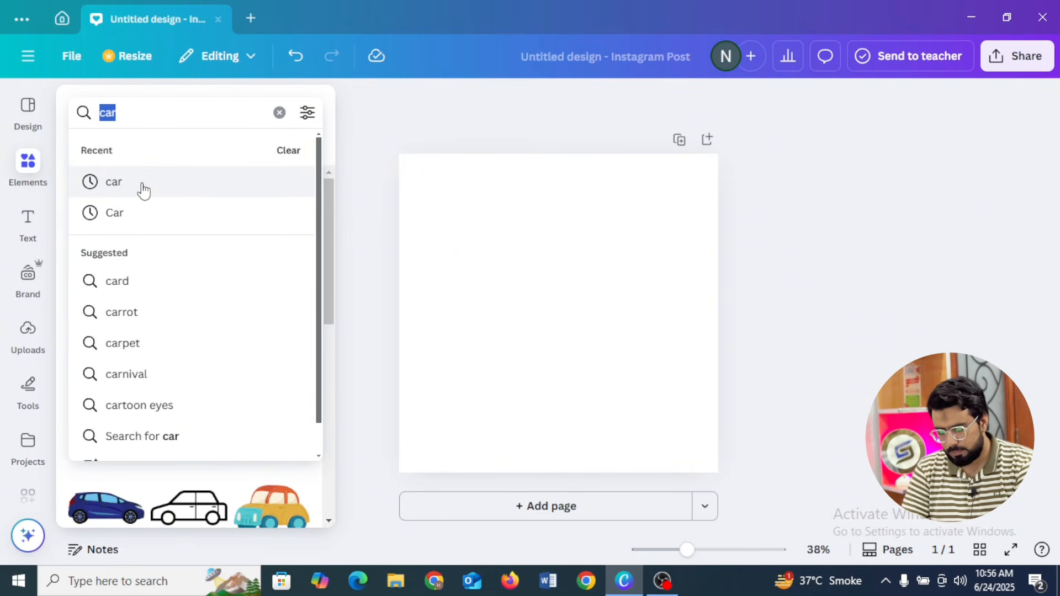
pyautogui.write('celebr')
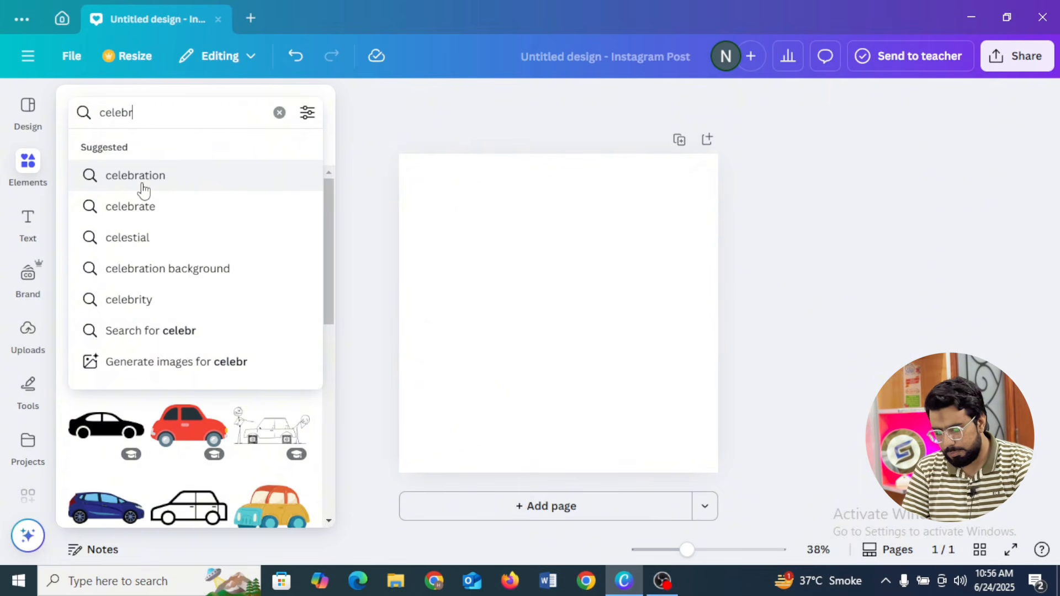
pyautogui.write('ation')
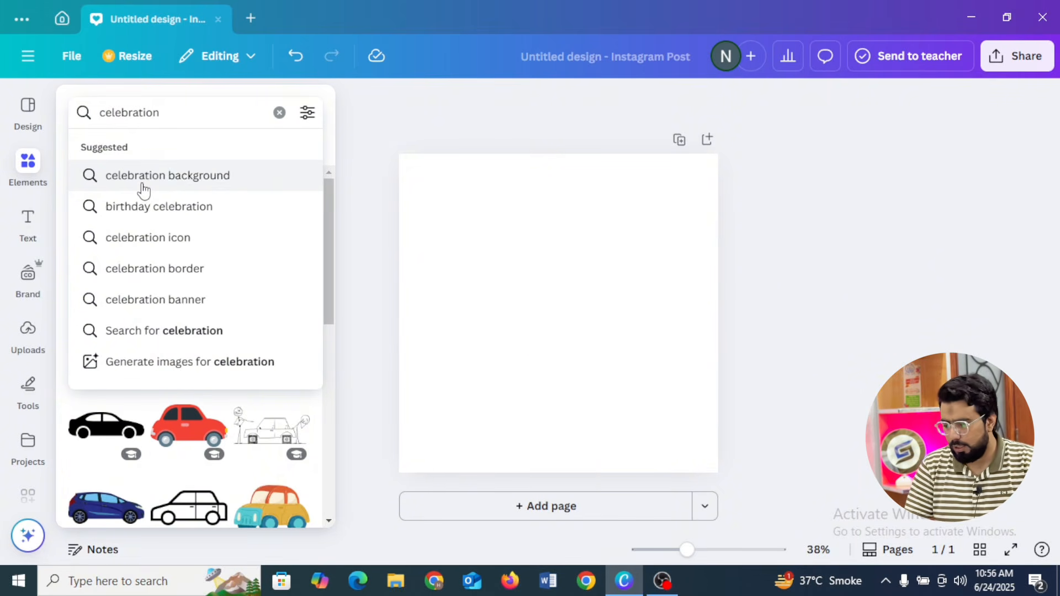
pyautogui.press('Return')
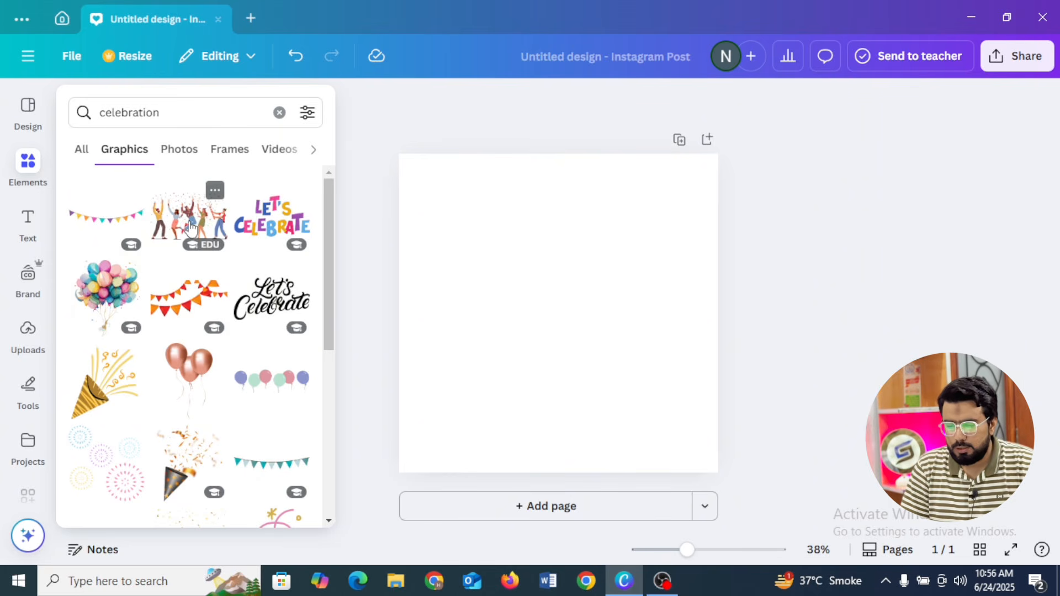
# - Add the bunch of colourful balloons and shrink it to about 40% of the page width in the page's upper right
pyautogui.click(105, 293)
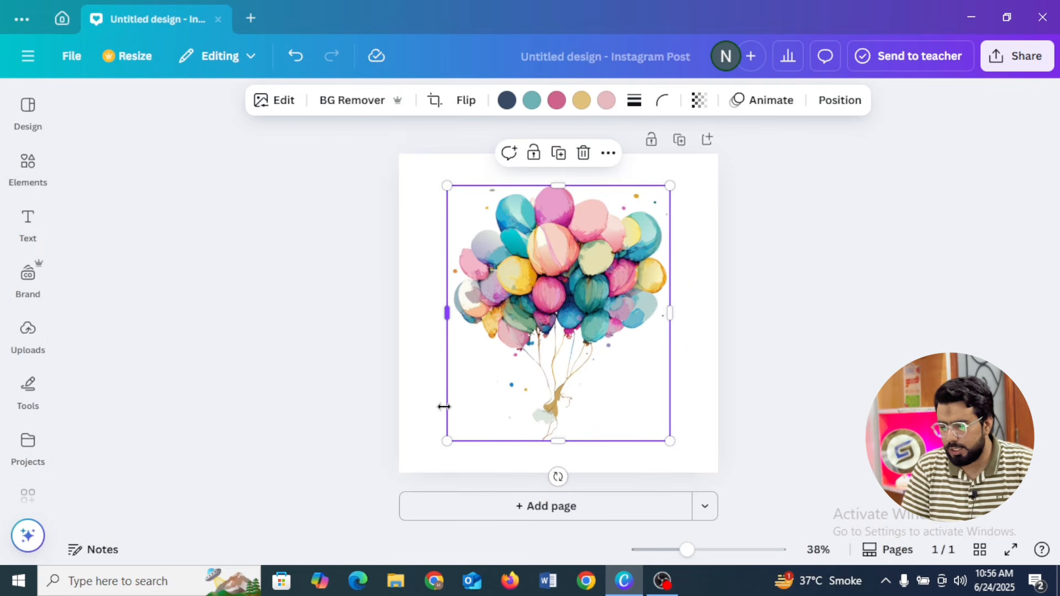
pyautogui.moveTo(447, 440); pyautogui.dragTo(574, 370)
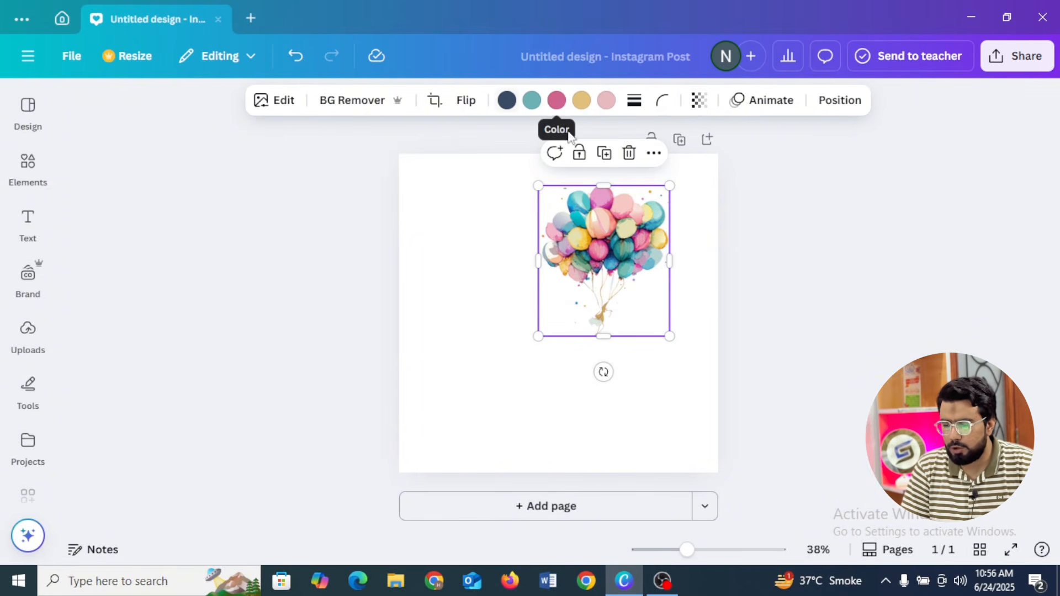
# - Return to the element search results and search the graphics for "join us" in place of "celebration"
pyautogui.click(27, 165)
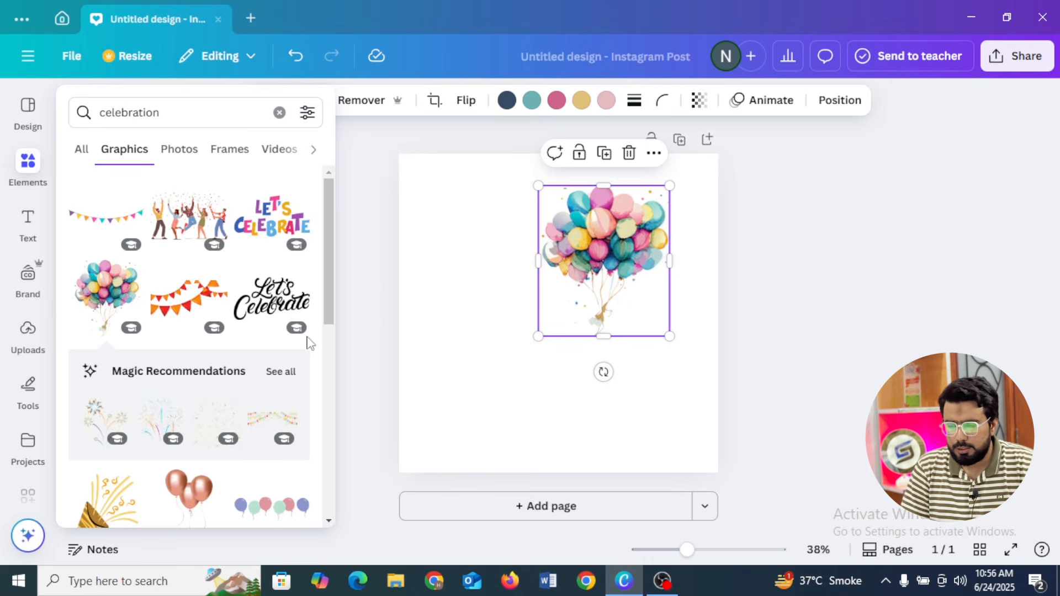
pyautogui.moveTo(327, 265); pyautogui.dragTo(346, 420)
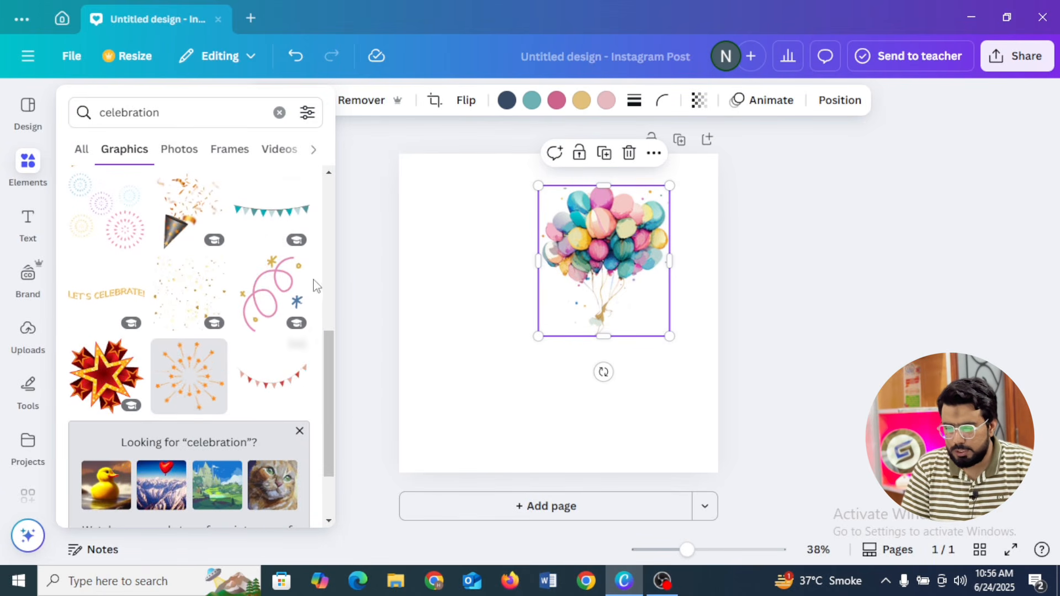
pyautogui.moveTo(210, 107); pyautogui.dragTo(65, 124)
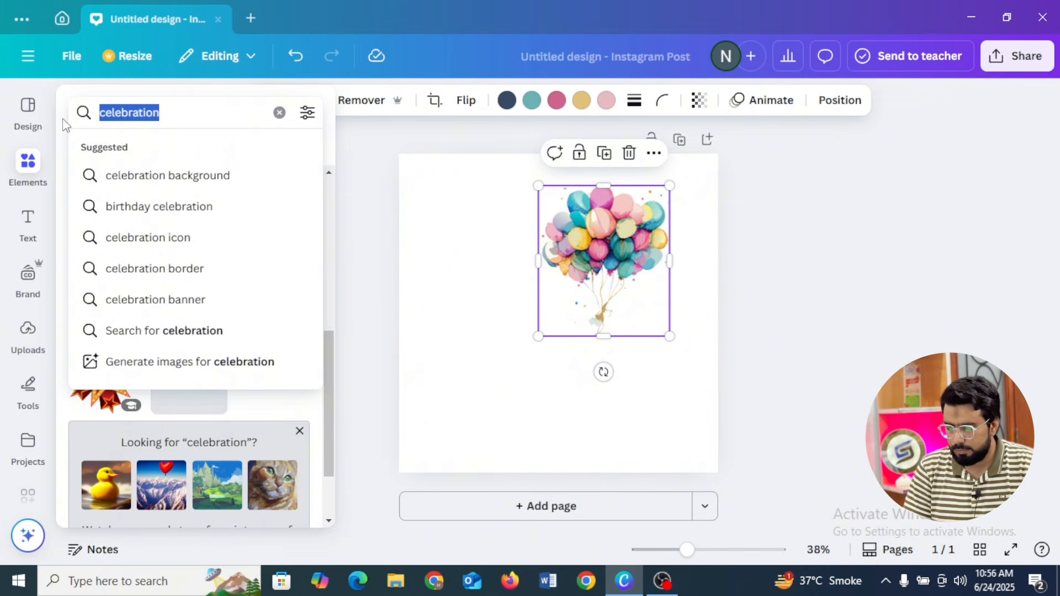
pyautogui.write('join us')
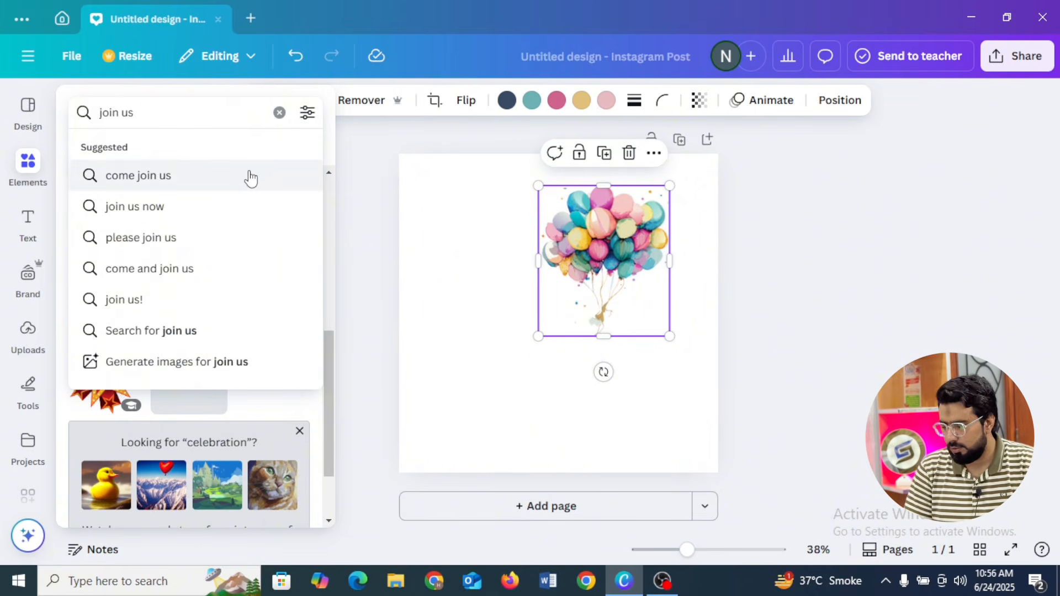
pyautogui.press('Return')
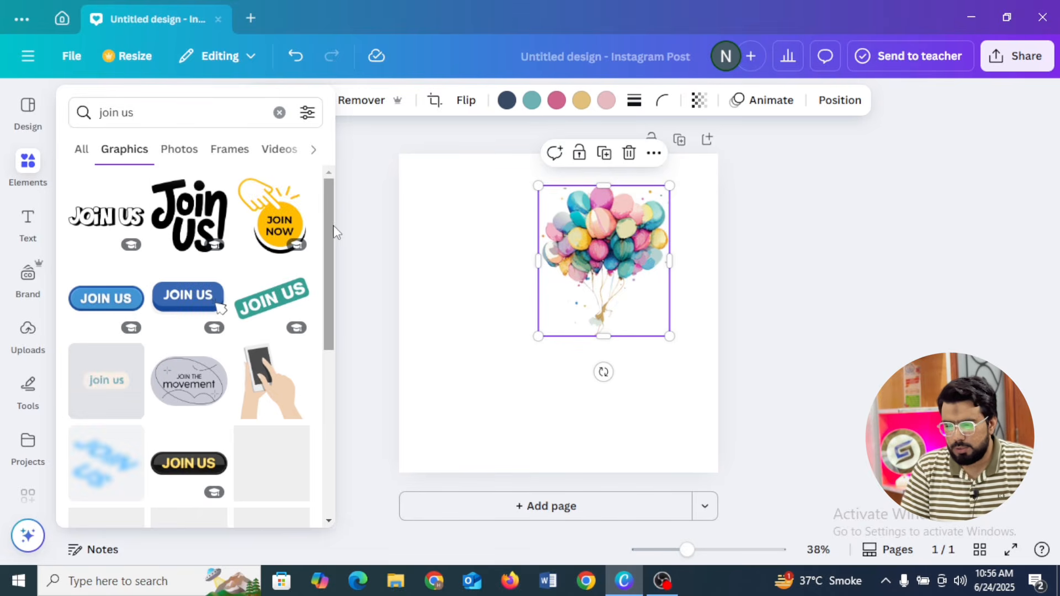
# - Add the yellow "JOIN OUR TEAM" graphic with the red megaphone from the search results to the page
pyautogui.scroll(-5, 332, 233)
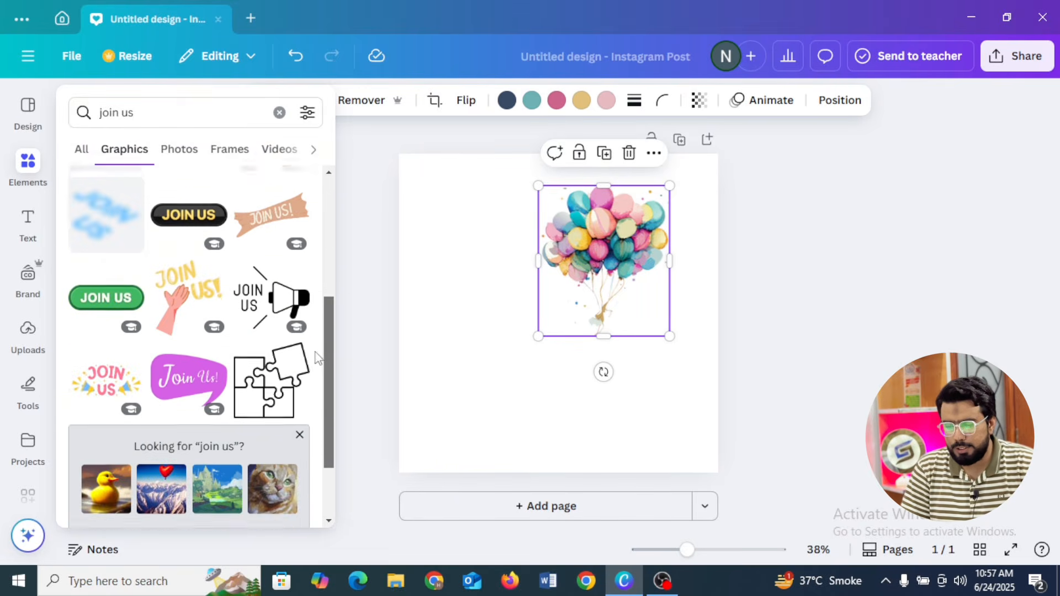
pyautogui.scroll(-5, 300, 449)
pyautogui.scroll(-1, 300, 459)
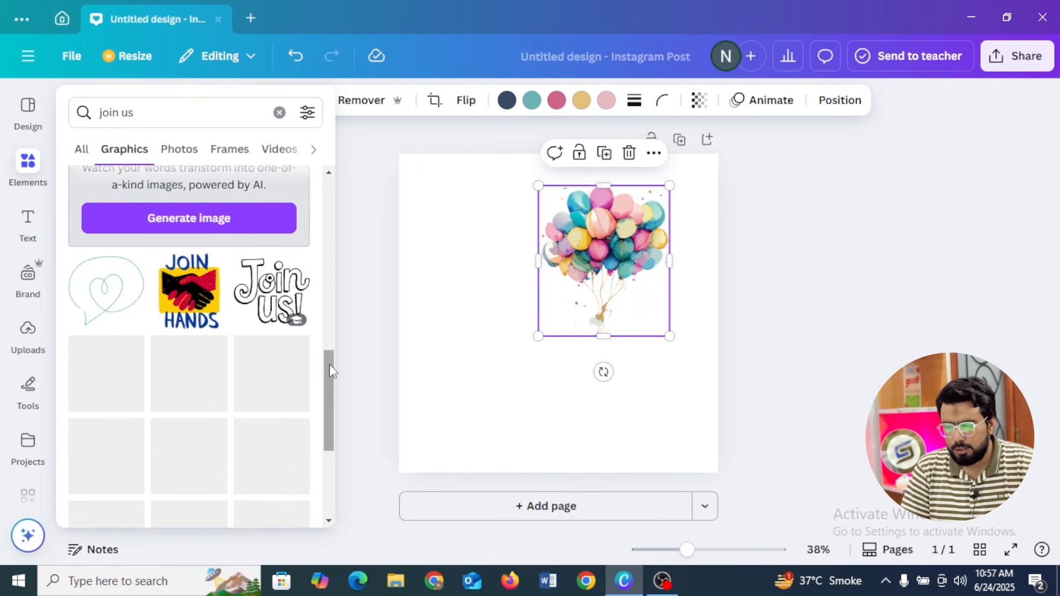
pyautogui.scroll(-5, 331, 375)
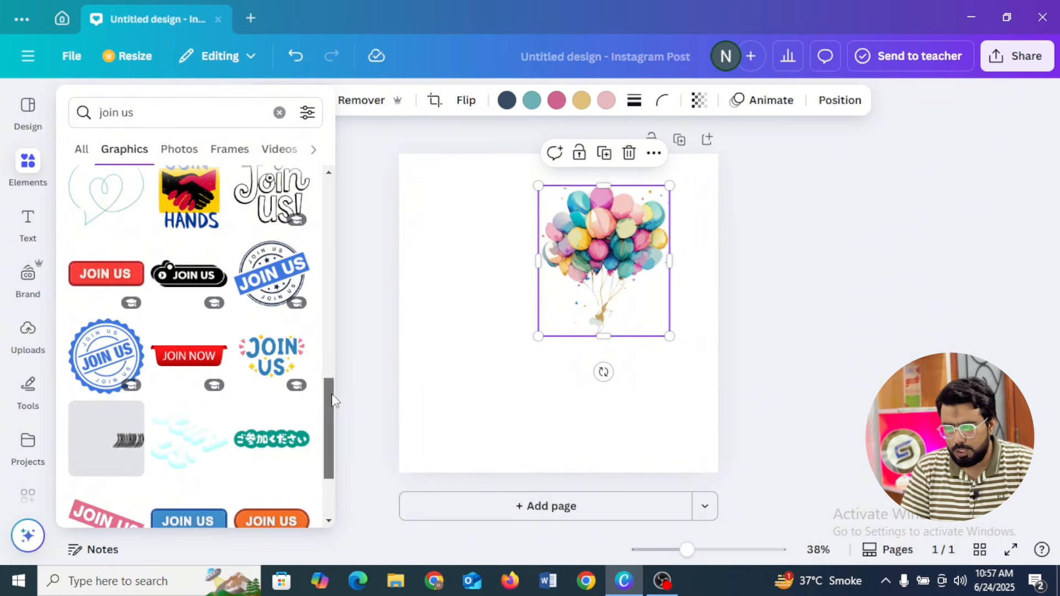
pyautogui.scroll(-7, 333, 436)
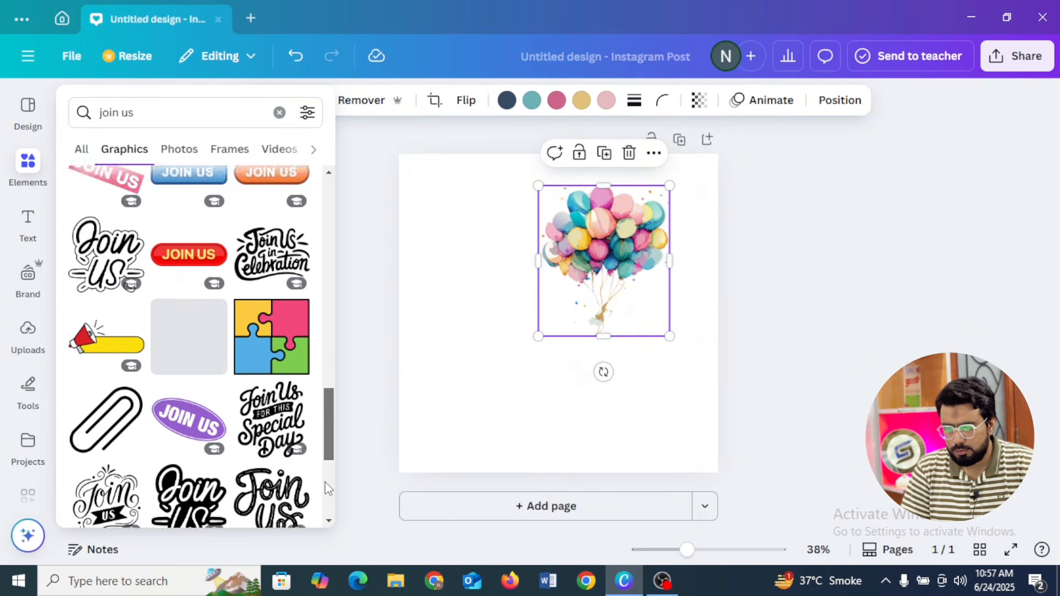
pyautogui.scroll(-6, 332, 486)
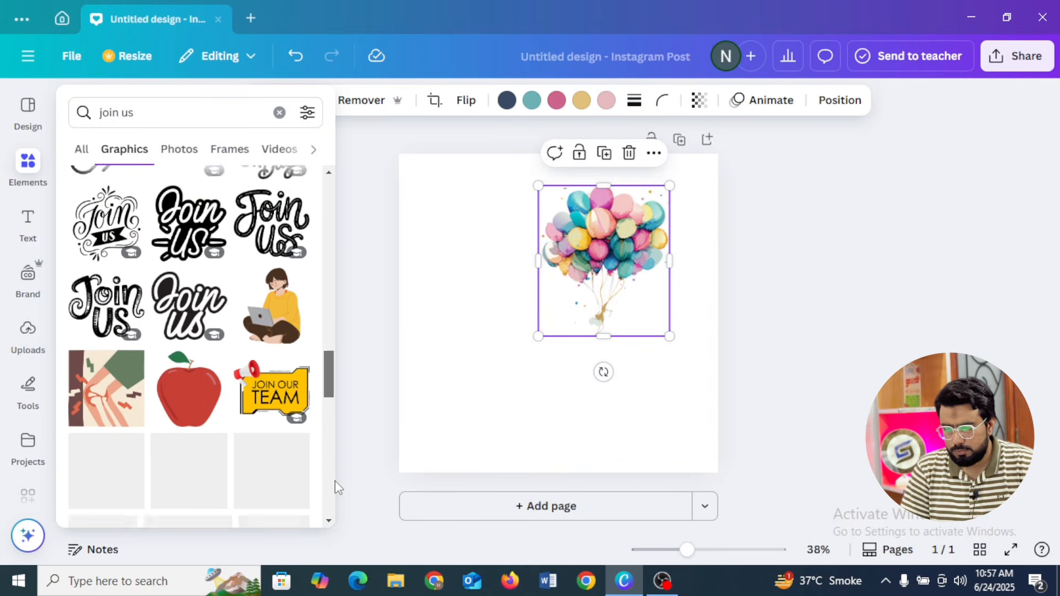
pyautogui.click(275, 394)
pyautogui.click(594, 326)
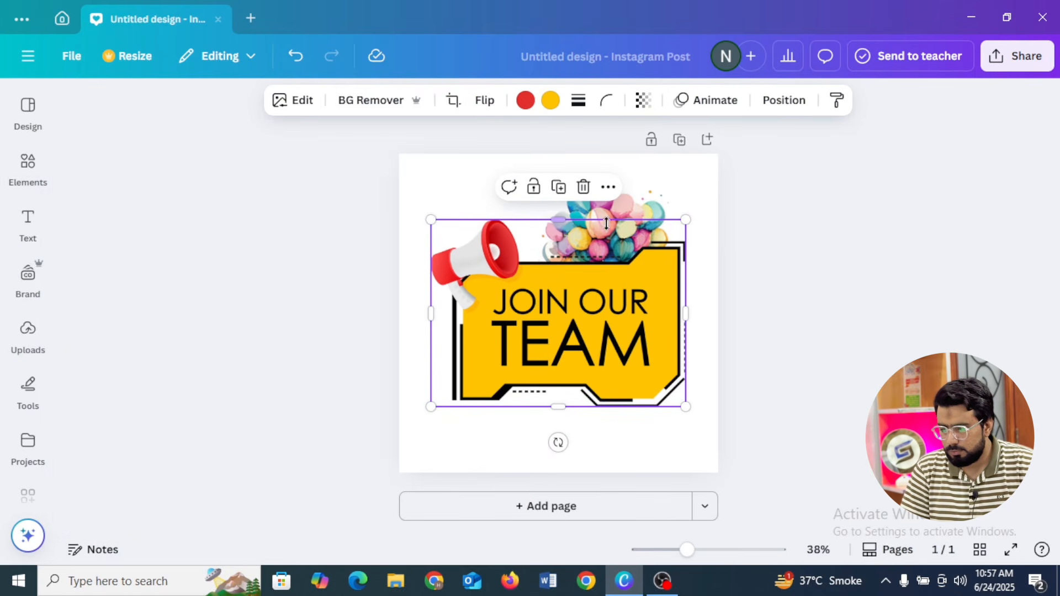
# - Delete the balloon bunch graphic from the page
pyautogui.click(628, 207)
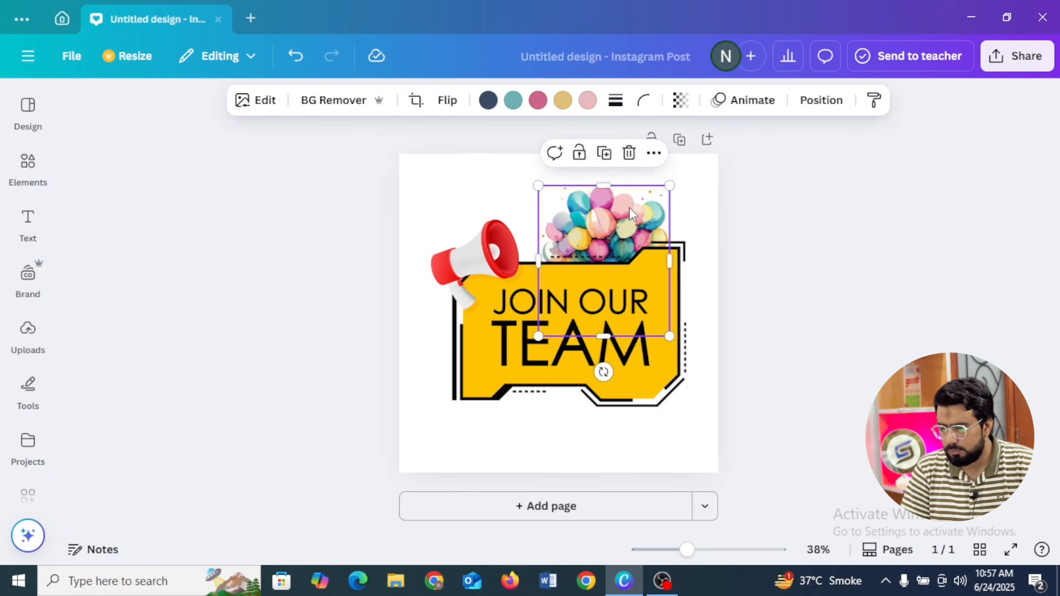
pyautogui.click(629, 152)
# - Shrink the JOIN OUR TEAM graphic to under half its size and place it near the page's lower-right corner
pyautogui.click(631, 284)
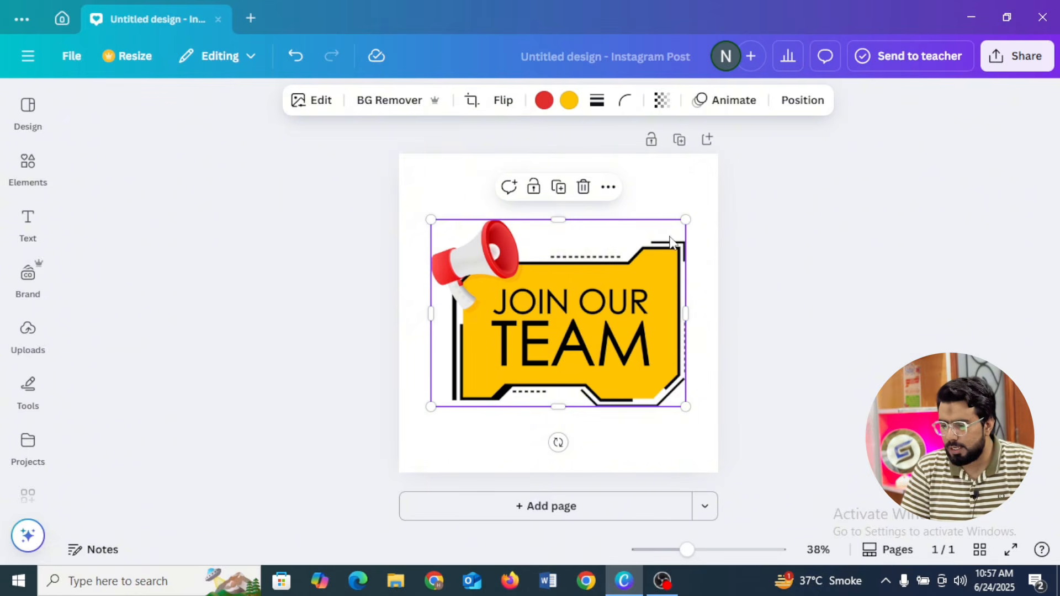
pyautogui.moveTo(685, 220); pyautogui.dragTo(543, 327)
pyautogui.moveTo(493, 365); pyautogui.dragTo(613, 396)
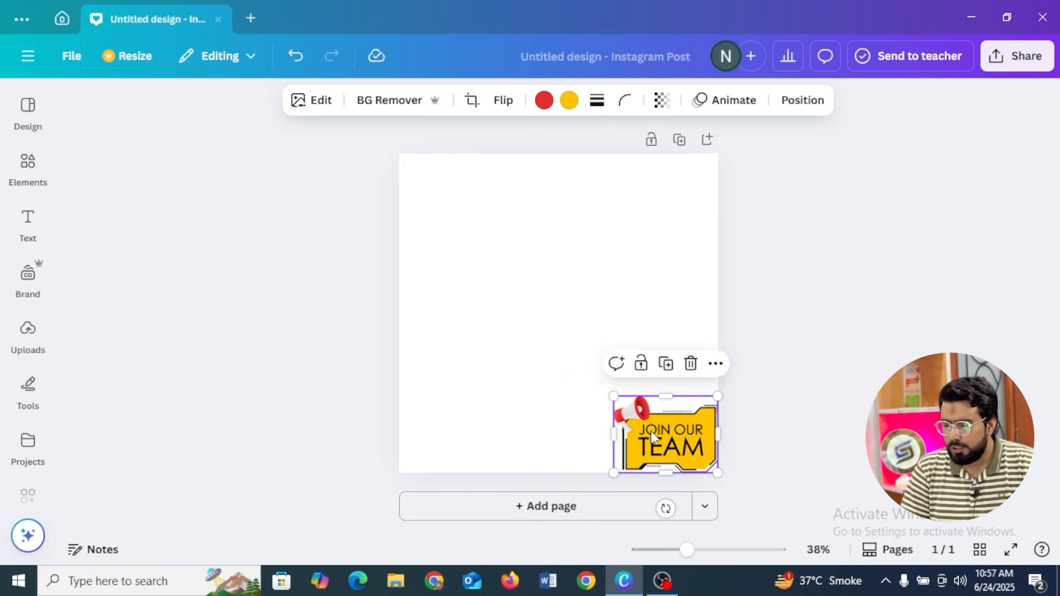
pyautogui.moveTo(651, 432); pyautogui.dragTo(635, 413)
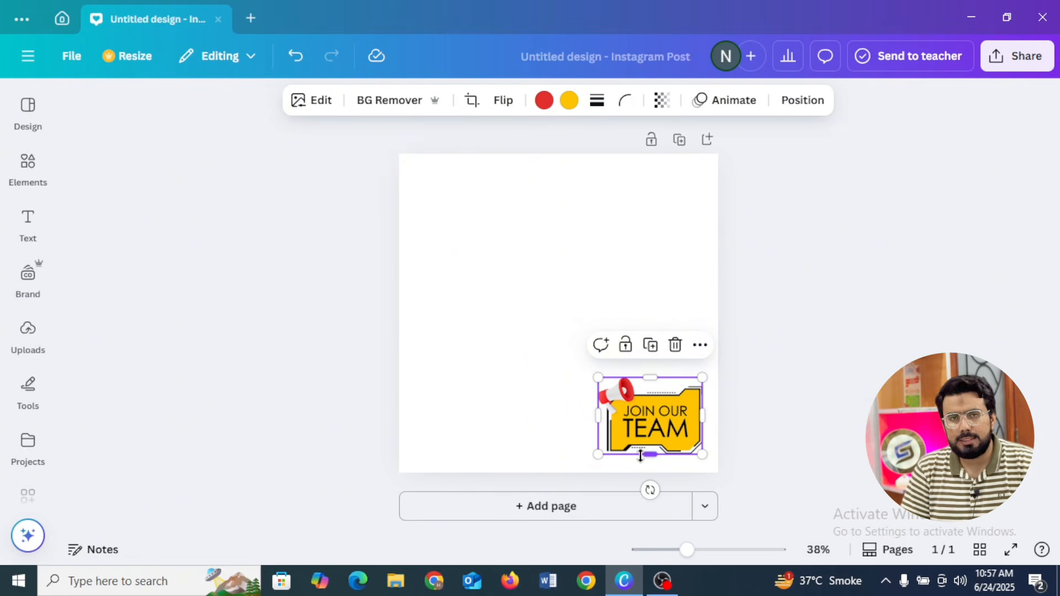
# - Browse the "join us" graphics in the elements library for alternative designs
pyautogui.click(28, 111)
pyautogui.click(28, 166)
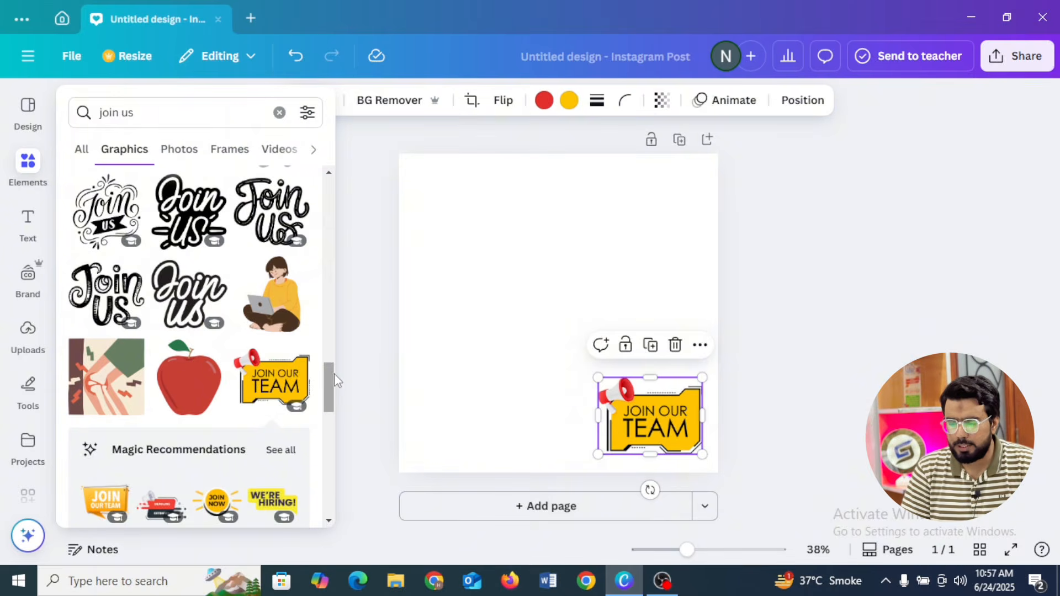
pyautogui.moveTo(333, 374); pyautogui.dragTo(324, 201)
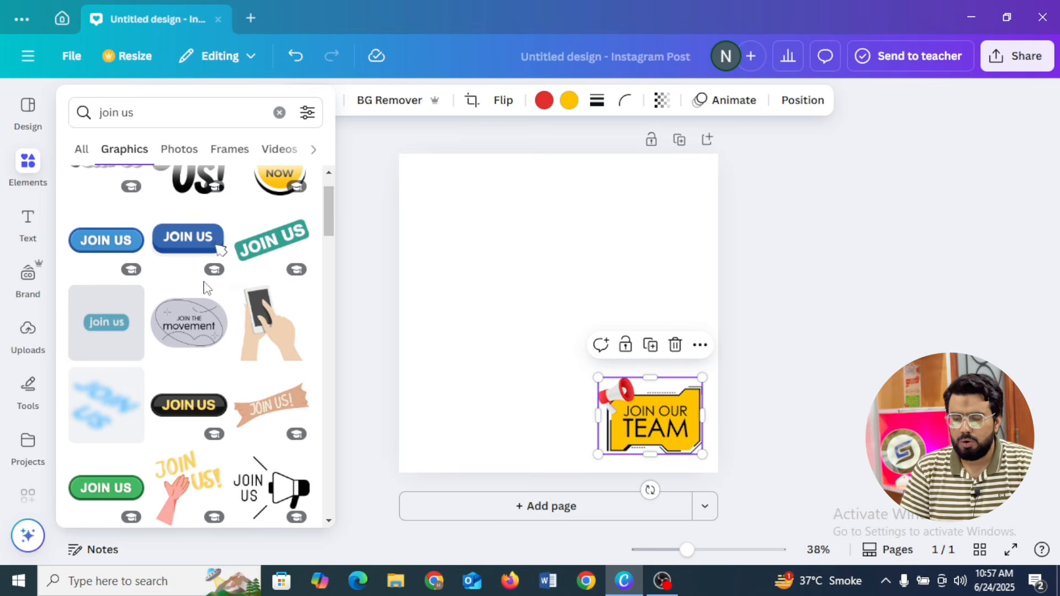
pyautogui.moveTo(221, 278)
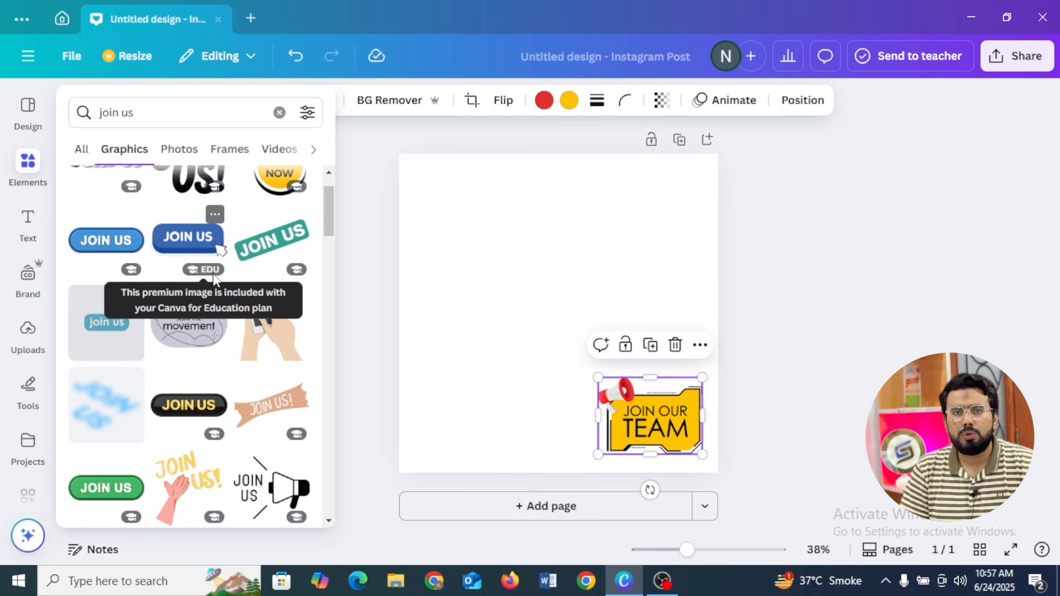
pyautogui.click(169, 114)
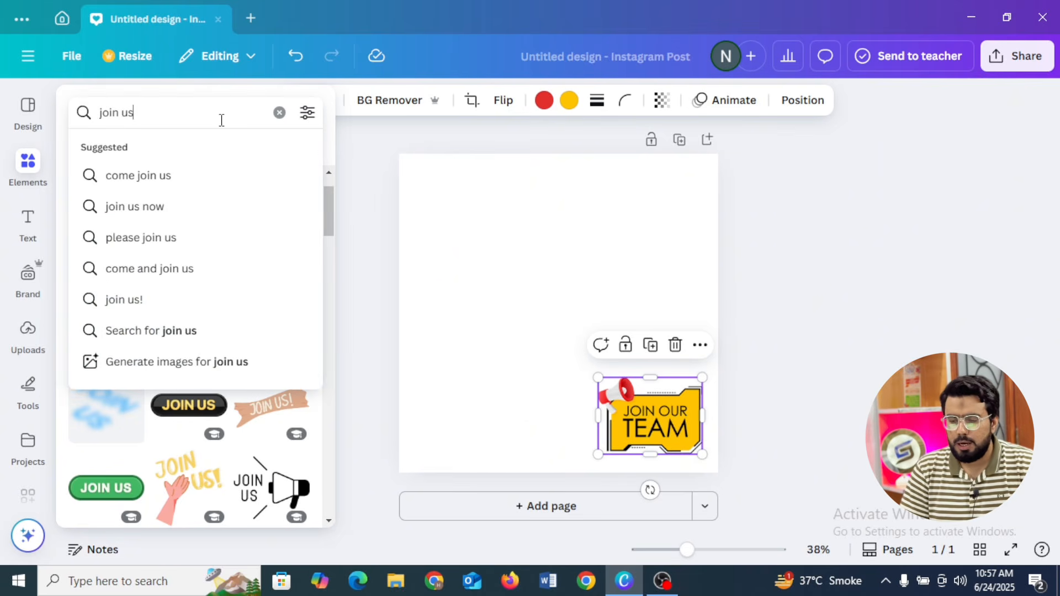
pyautogui.press('Return')
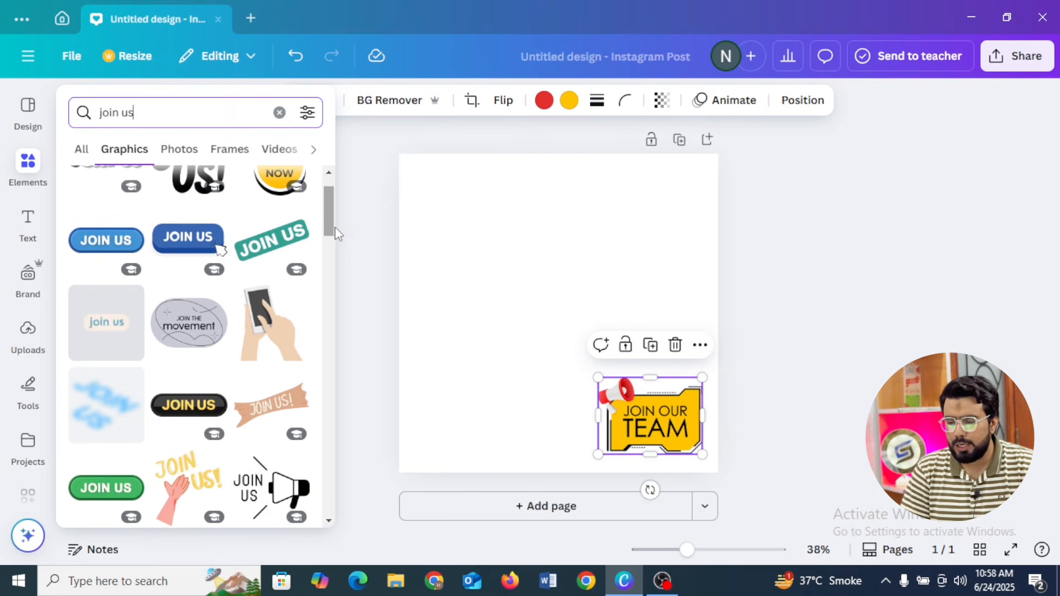
pyautogui.moveTo(331, 232); pyautogui.dragTo(332, 308)
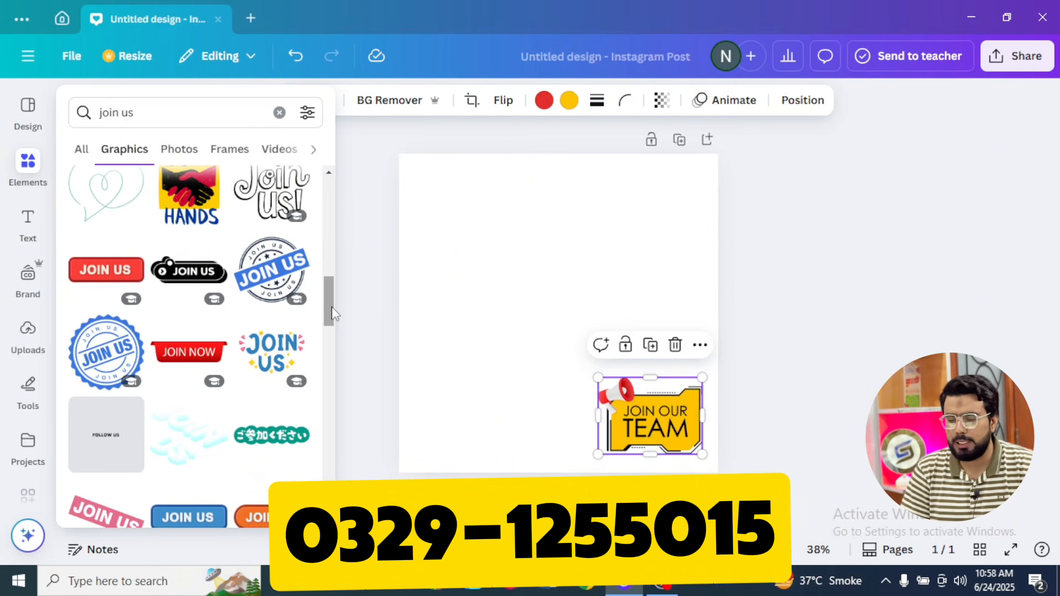
pyautogui.scroll(-10, 331, 313)
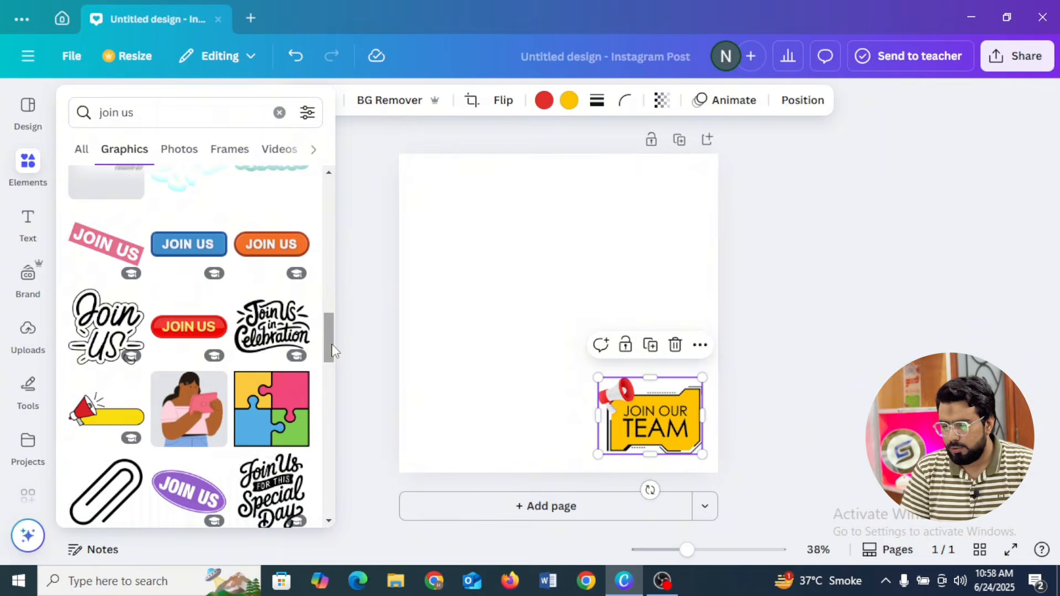
pyautogui.moveTo(325, 234); pyautogui.dragTo(326, 198)
# - Search the graphics for "Apply now" and add the red-and-black APPLY NOW sign with a megaphone and magnifying glass
pyautogui.click(171, 114)
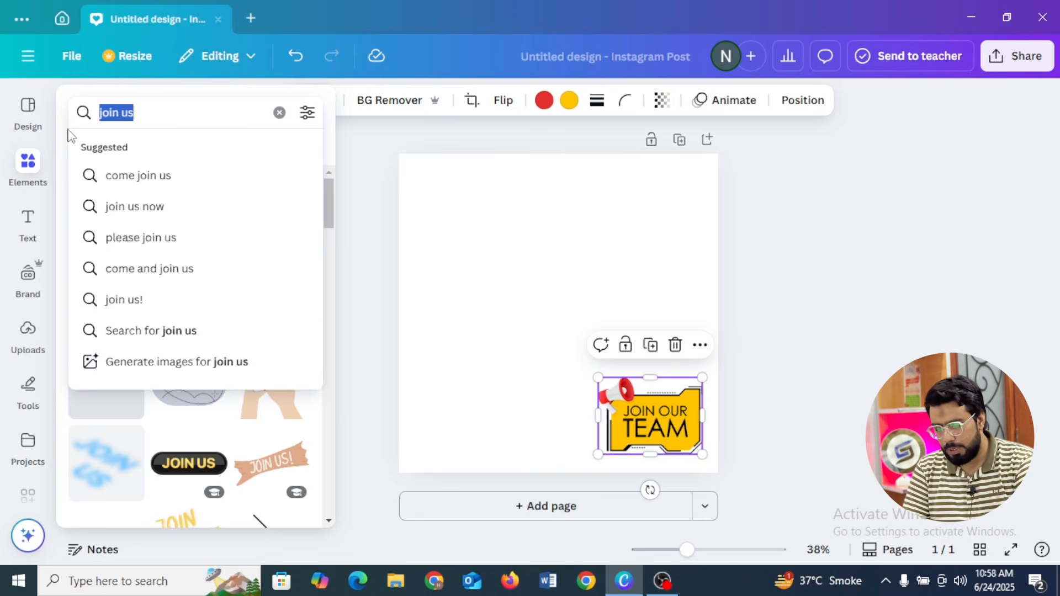
pyautogui.write('Apply')
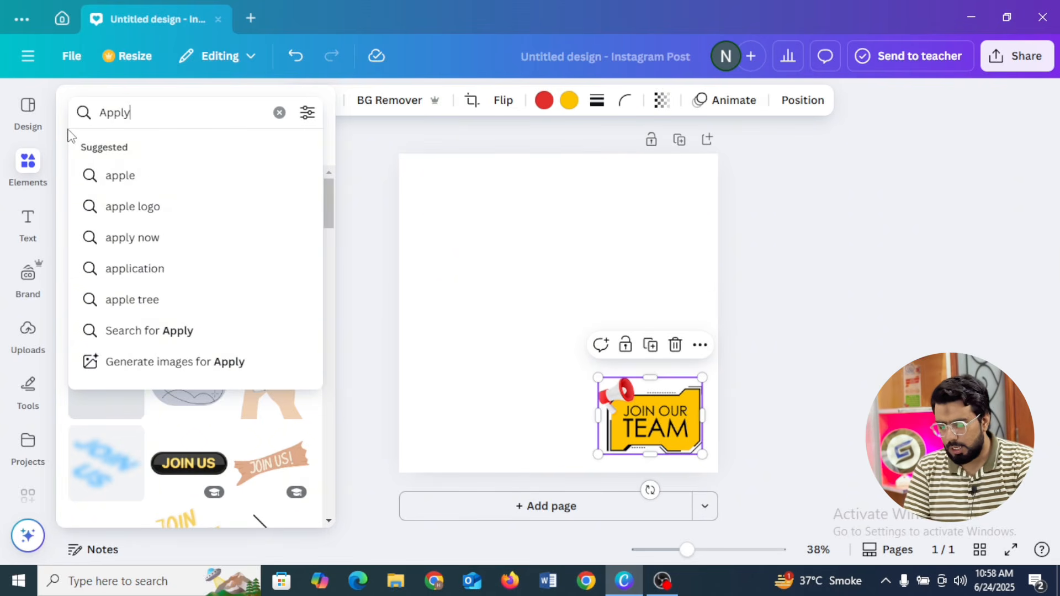
pyautogui.write(' now')
pyautogui.press('Return')
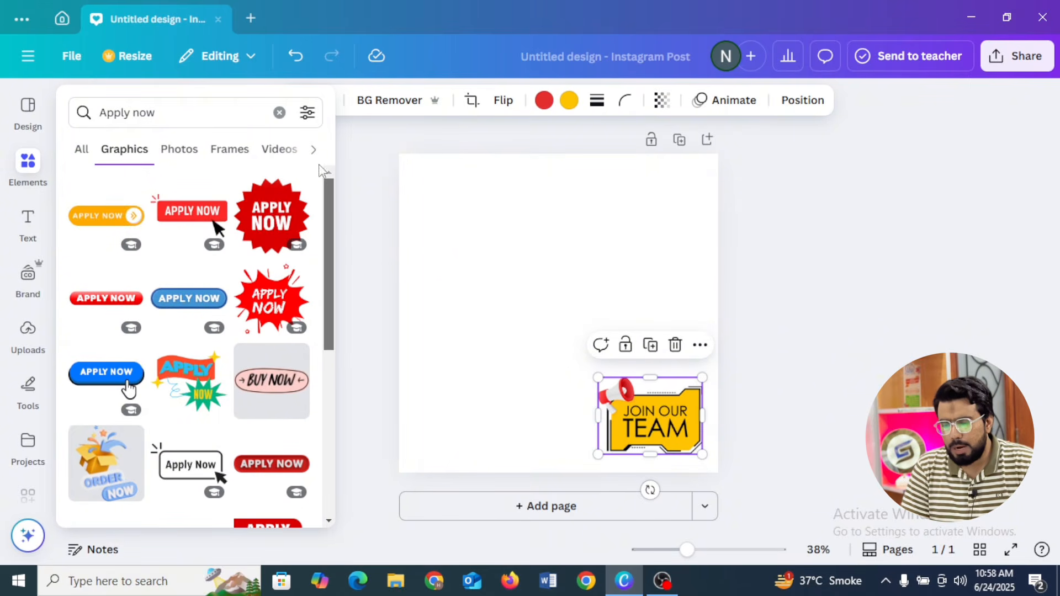
pyautogui.moveTo(326, 182); pyautogui.dragTo(330, 425)
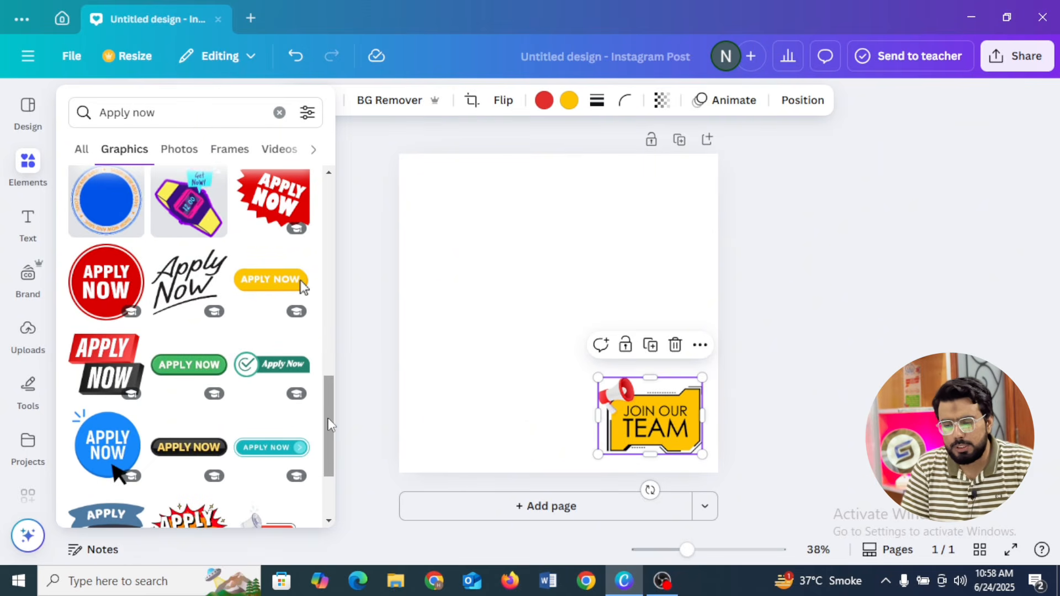
pyautogui.scroll(-2, 329, 425)
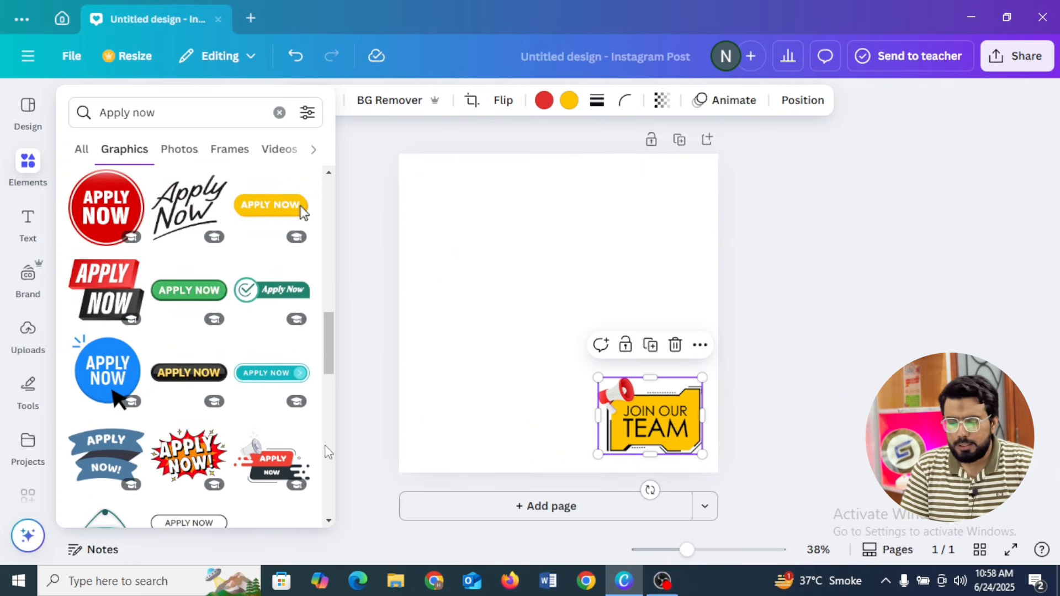
pyautogui.moveTo(340, 369); pyautogui.dragTo(342, 418)
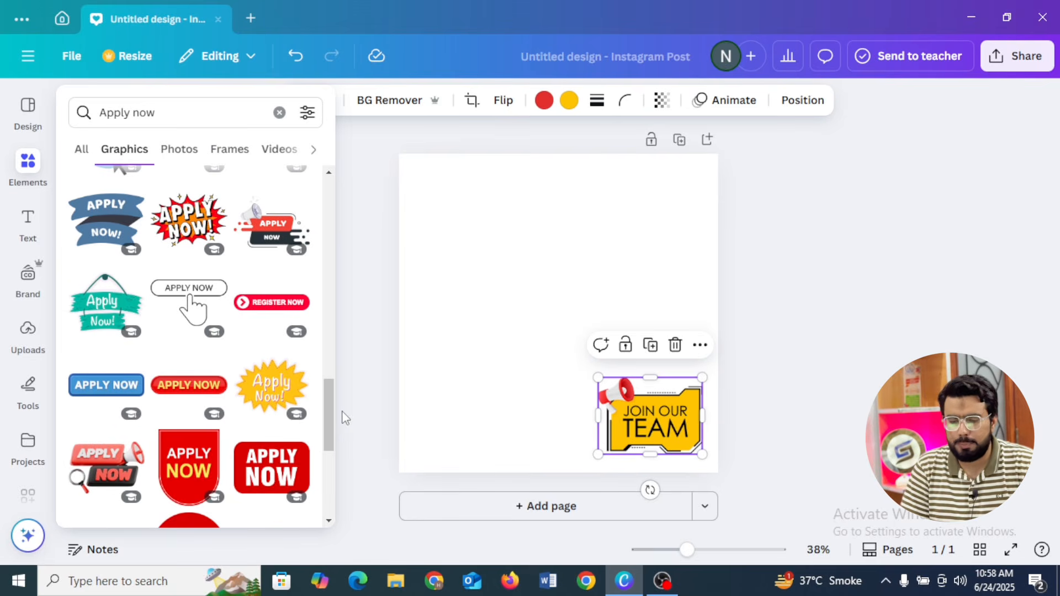
pyautogui.moveTo(325, 402); pyautogui.dragTo(327, 415)
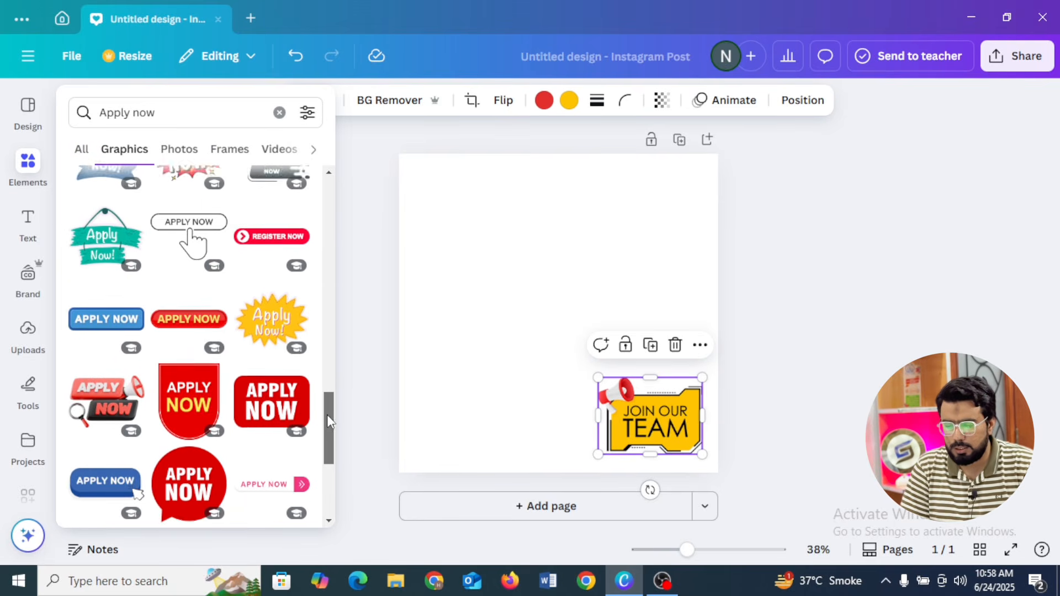
pyautogui.click(83, 403)
pyautogui.click(483, 313)
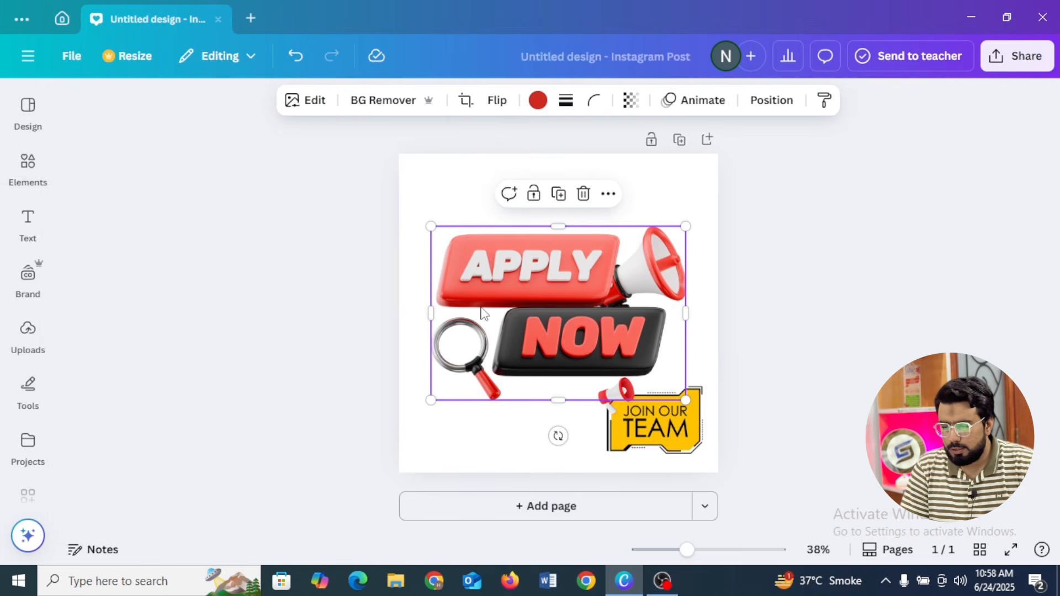
# - Delete the JOIN OUR TEAM graphic and shrink the APPLY NOW graphic to about half its size
pyautogui.click(653, 436)
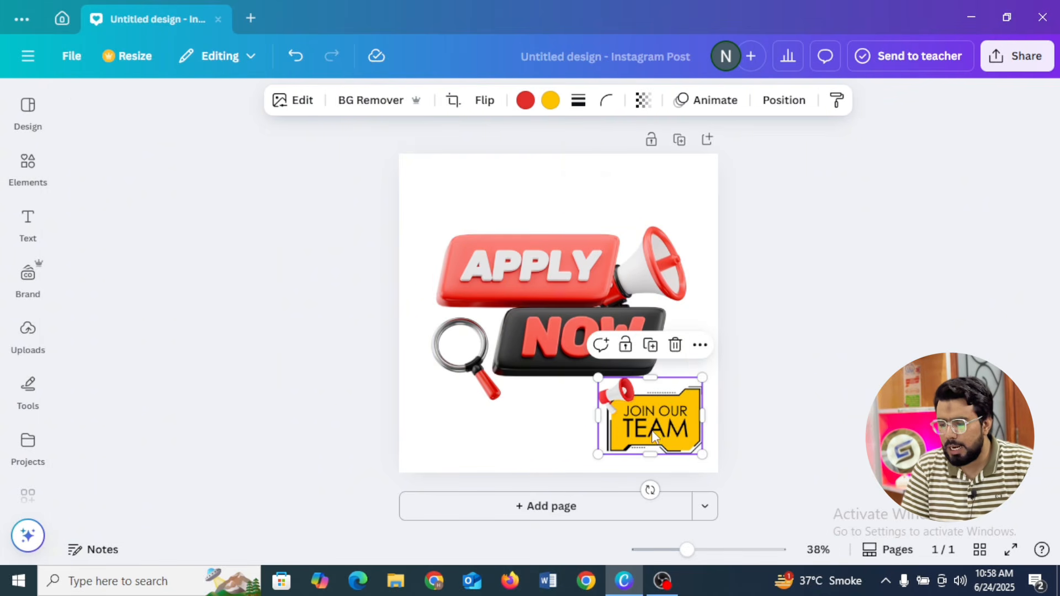
pyautogui.click(674, 346)
pyautogui.click(664, 347)
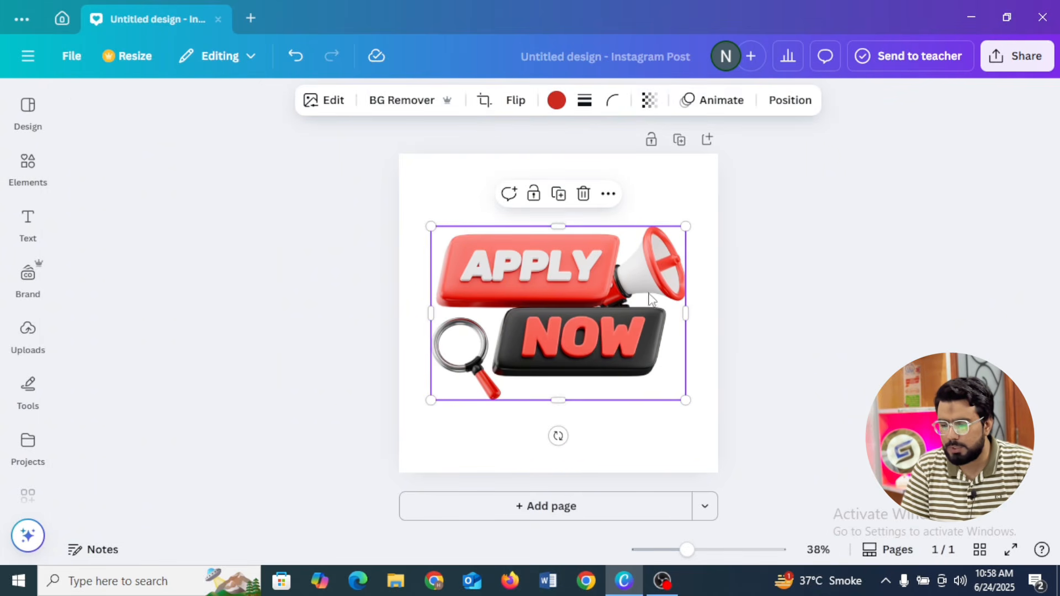
pyautogui.moveTo(685, 226); pyautogui.dragTo(591, 359)
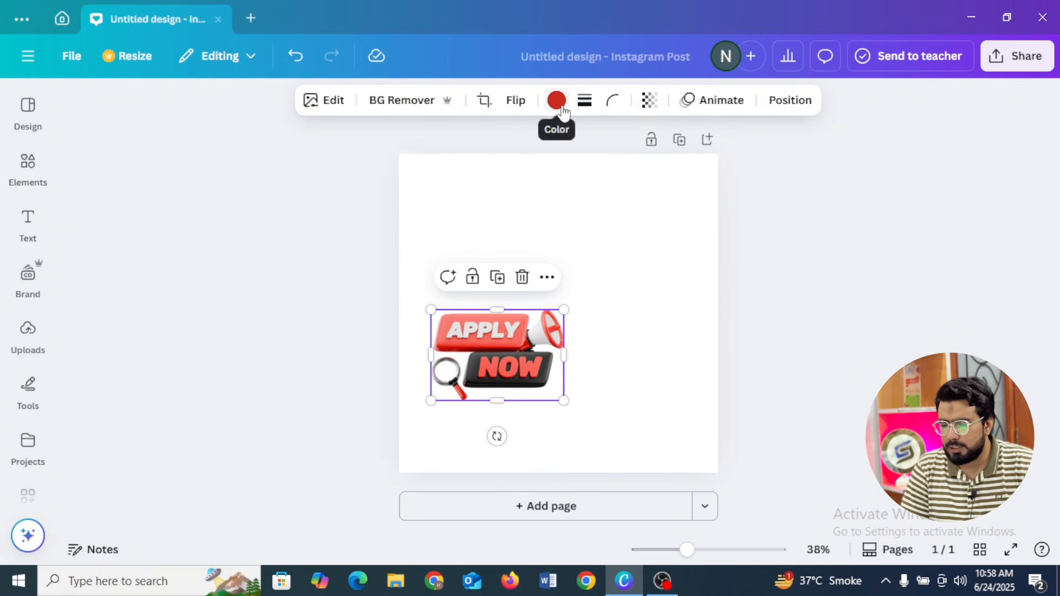
# - Clear the "Apply now" search, look over the element categories, and search the elements for "plants"
pyautogui.click(27, 163)
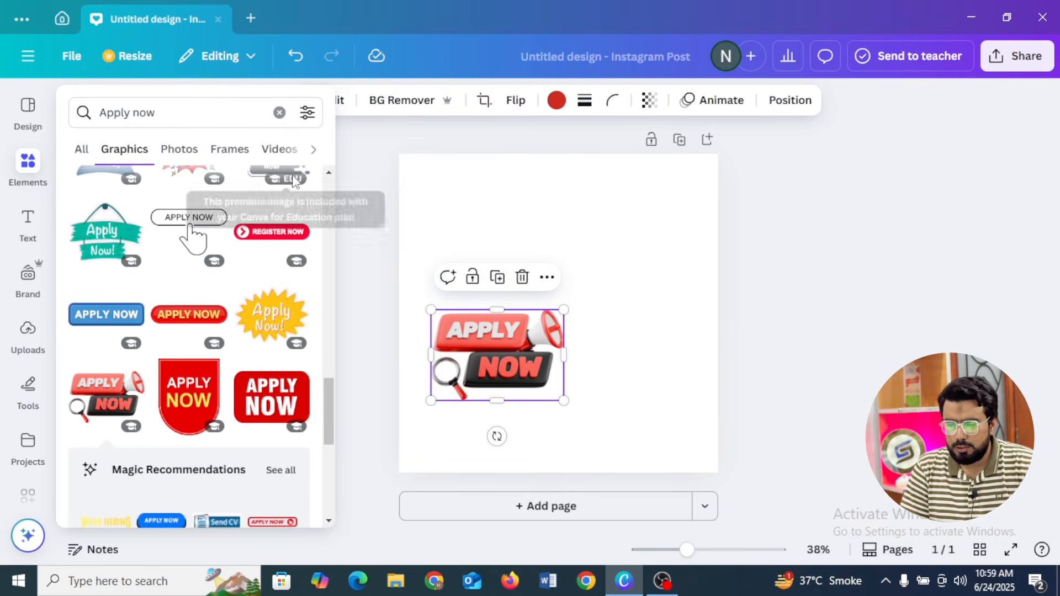
pyautogui.click(279, 112)
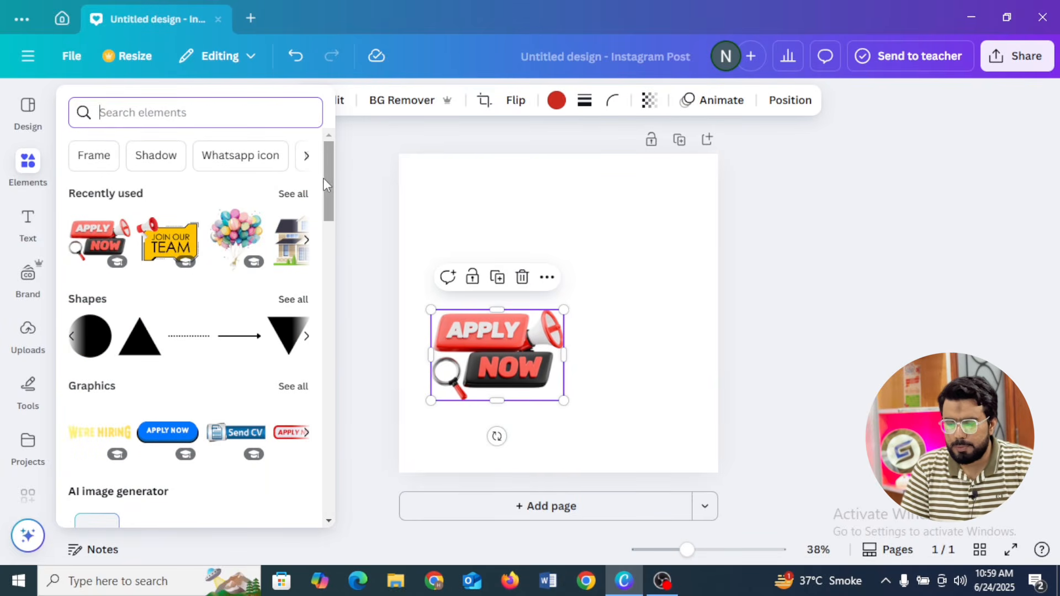
pyautogui.moveTo(323, 178); pyautogui.dragTo(324, 203)
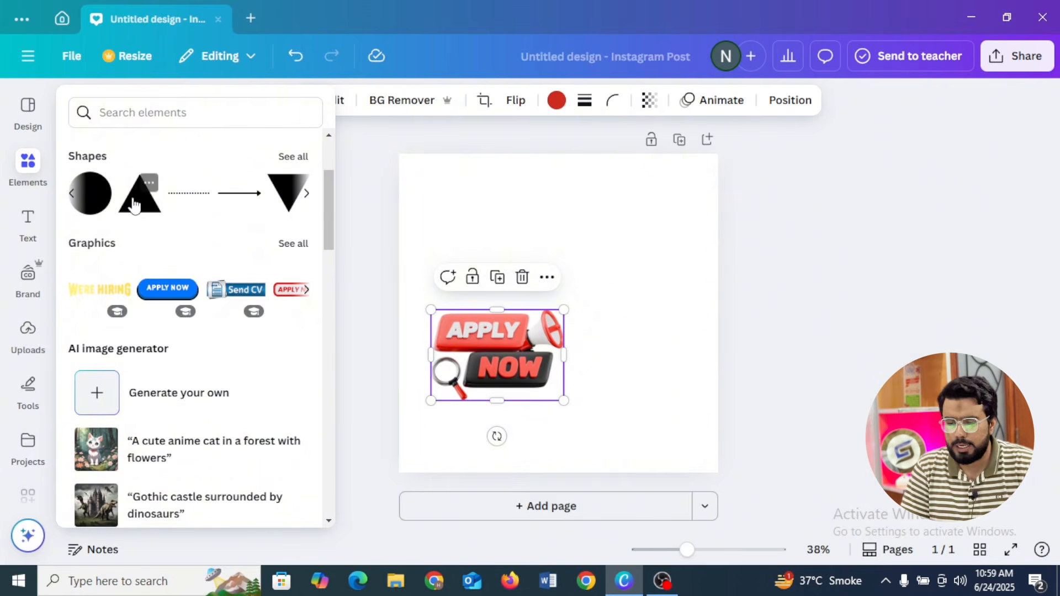
pyautogui.moveTo(325, 207); pyautogui.dragTo(320, 149)
pyautogui.click(159, 110)
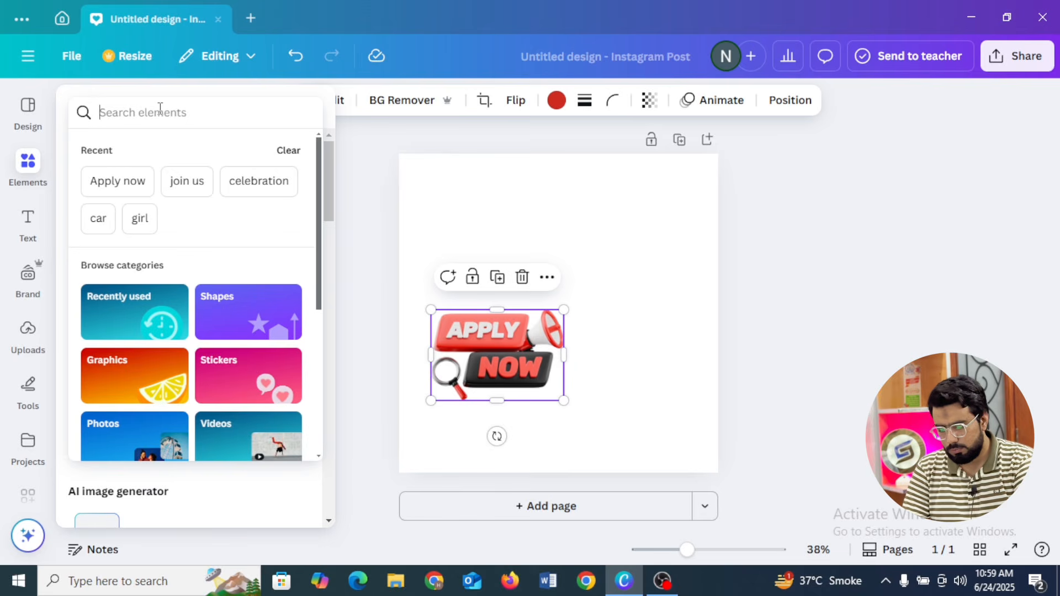
pyautogui.write('plant')
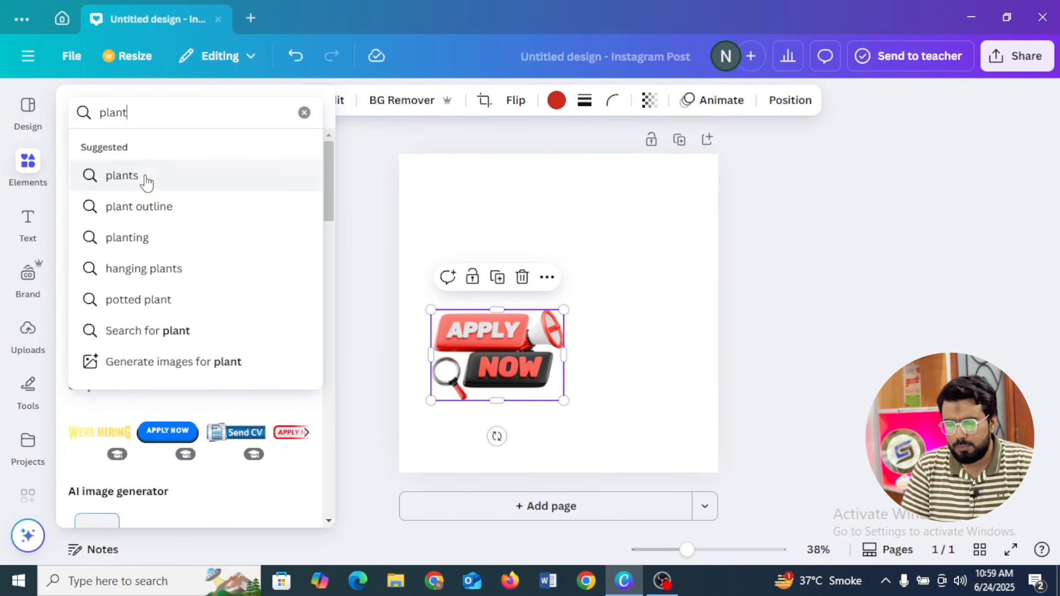
pyautogui.click(142, 177)
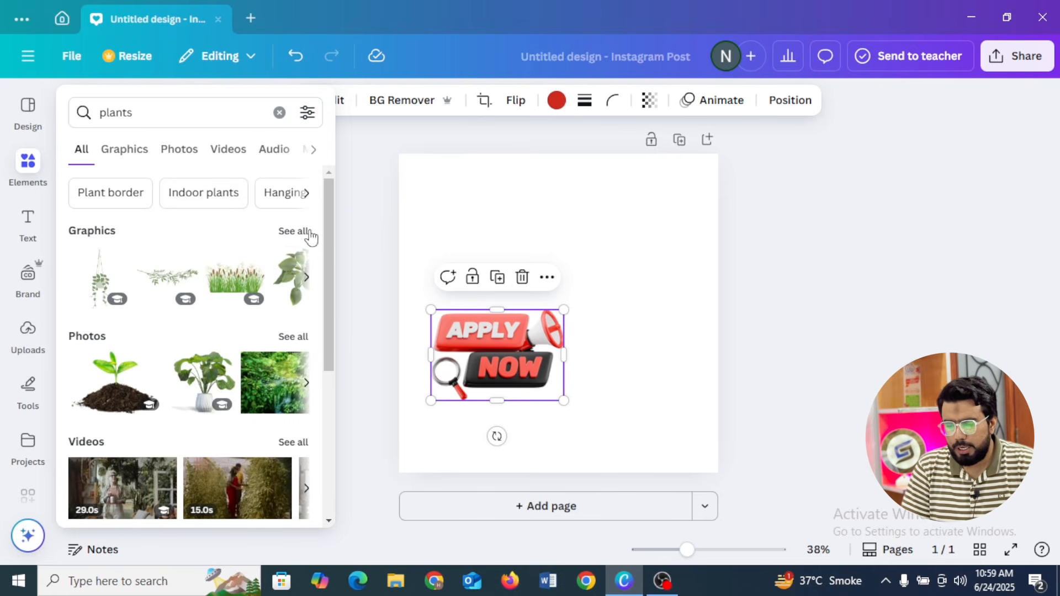
# - Compare the graphics and photos offered for "plants" in the elements library
pyautogui.click(294, 231)
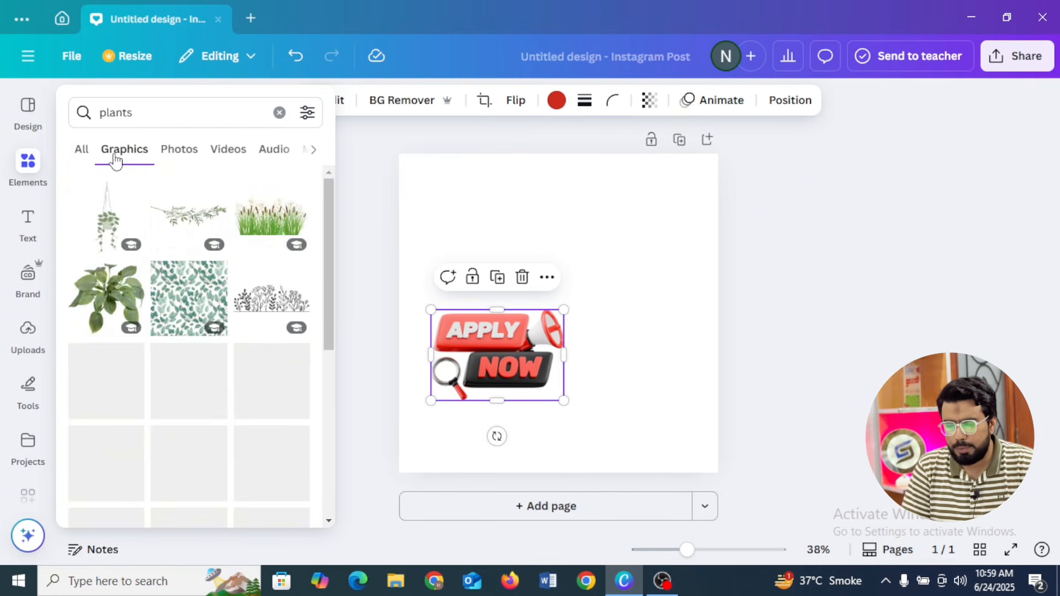
pyautogui.scroll(-3, 325, 254)
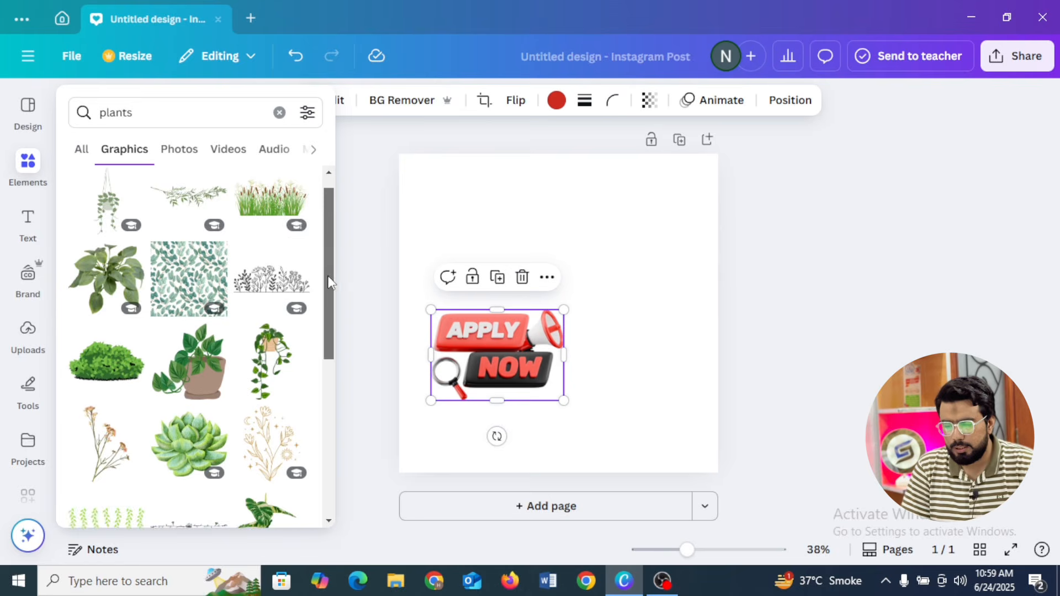
pyautogui.moveTo(327, 256); pyautogui.dragTo(325, 201)
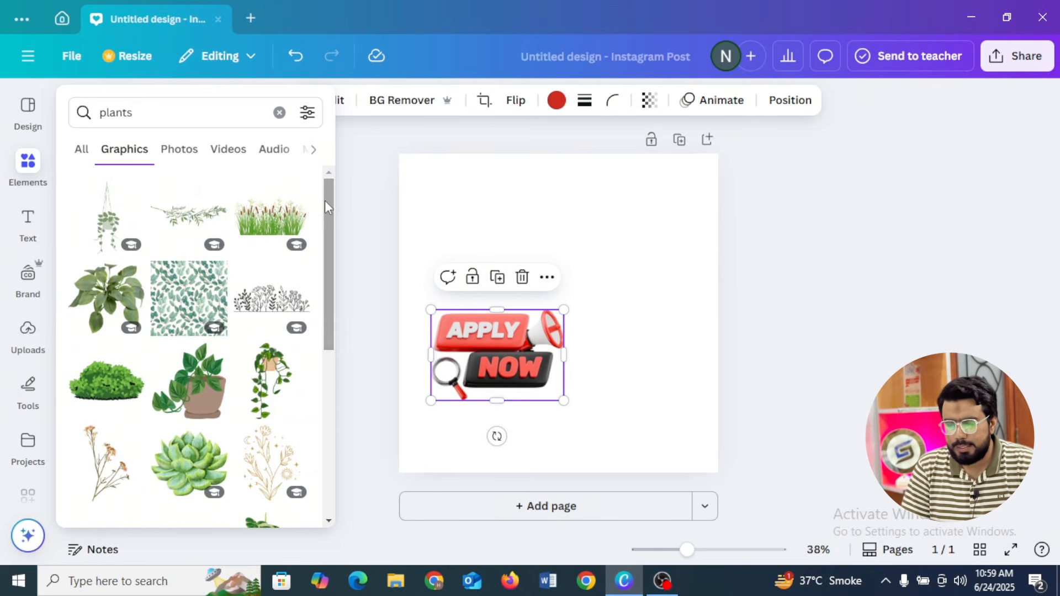
pyautogui.click(190, 156)
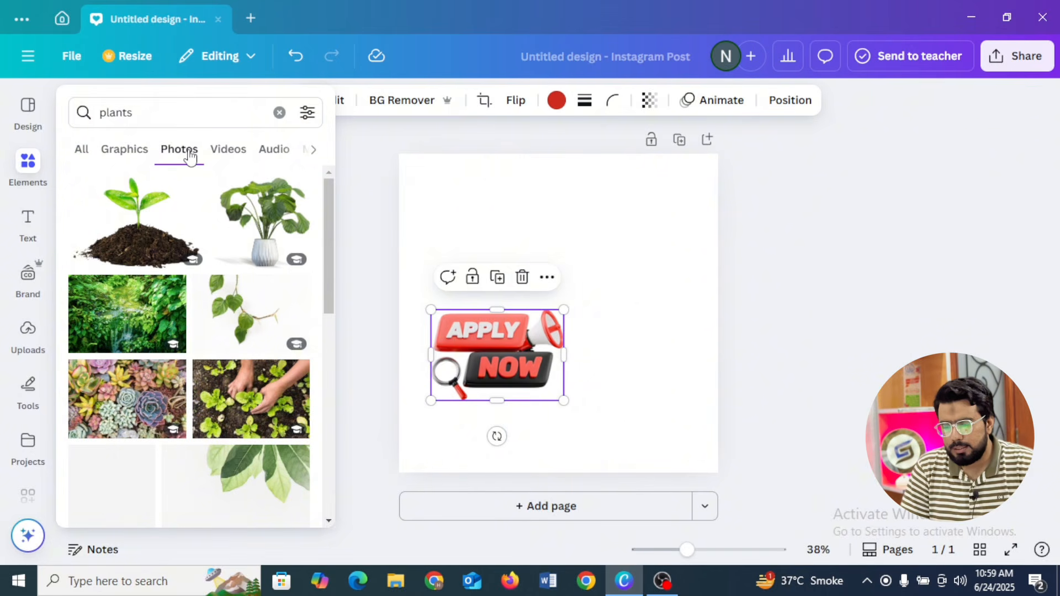
pyautogui.moveTo(325, 264); pyautogui.dragTo(340, 347)
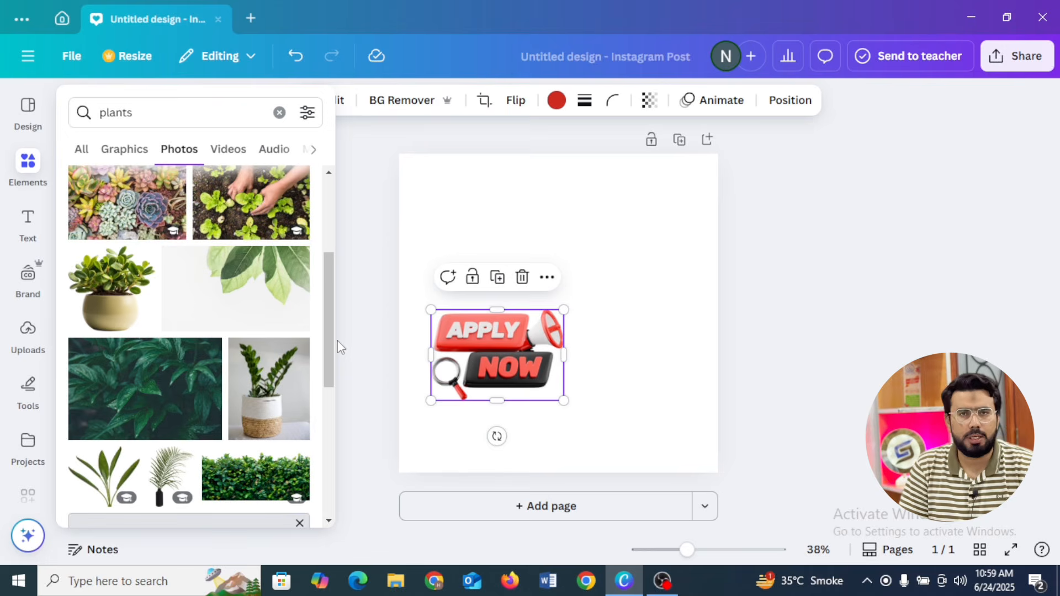
pyautogui.click(126, 152)
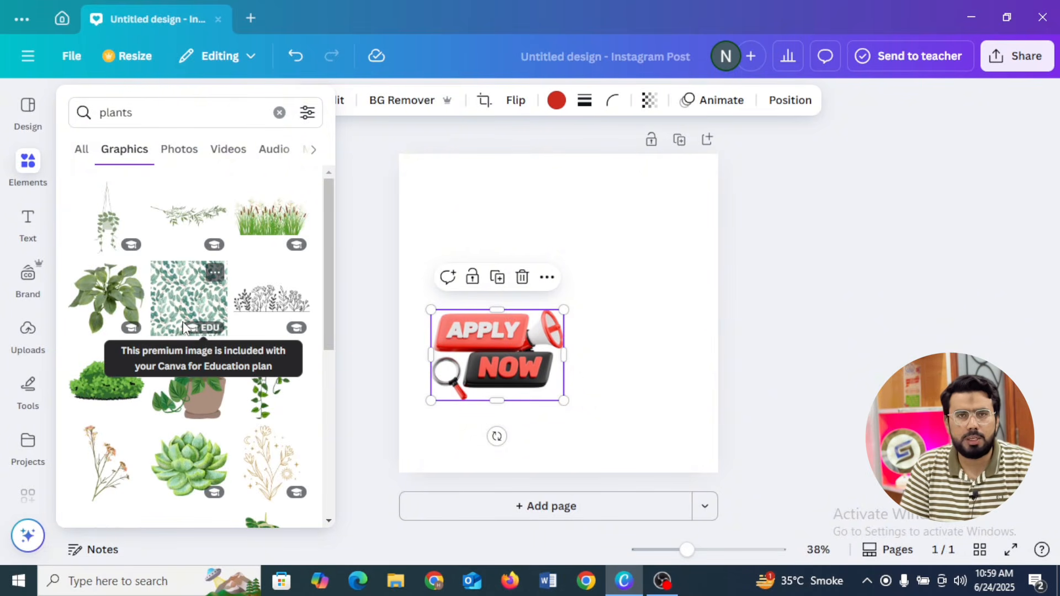
pyautogui.click(180, 153)
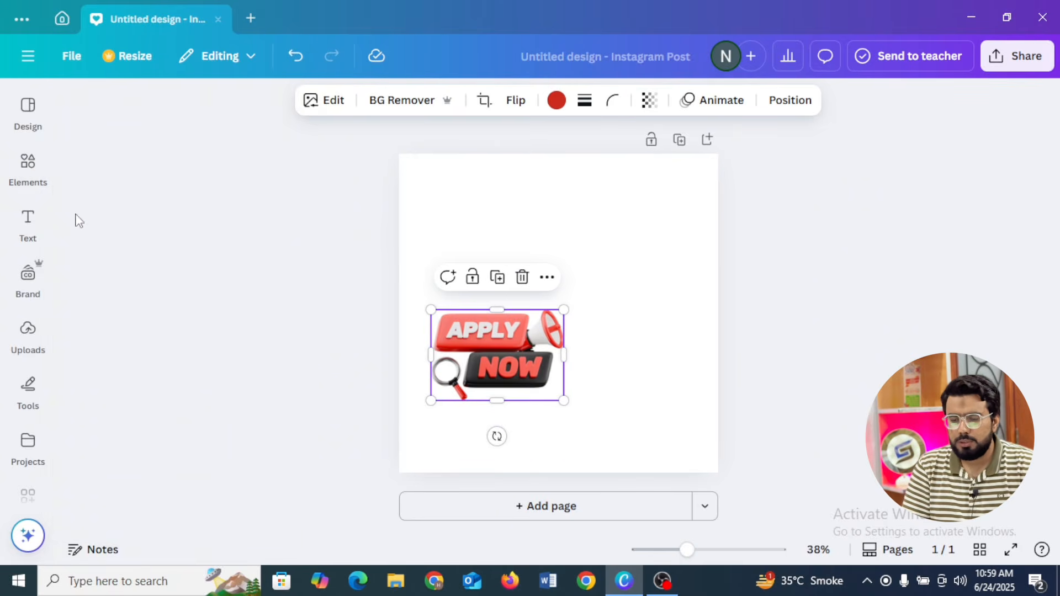
# - Add the "plants" photo of a green succulent with scattered soil, shrink it to about 60%, and place it beside the APPLY NOW graphic
pyautogui.click(31, 184)
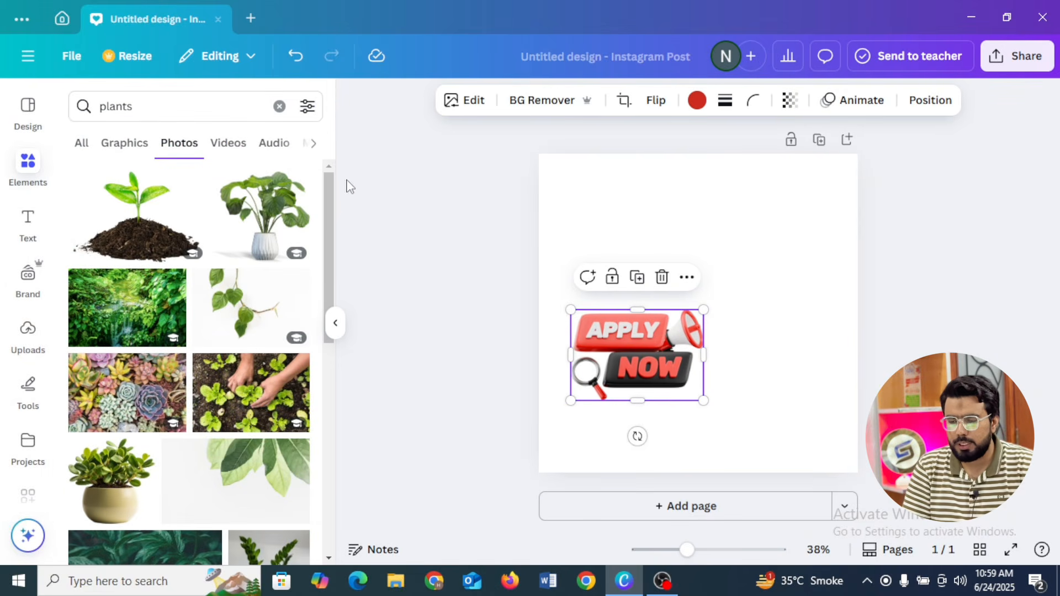
pyautogui.scroll(-3, 331, 331)
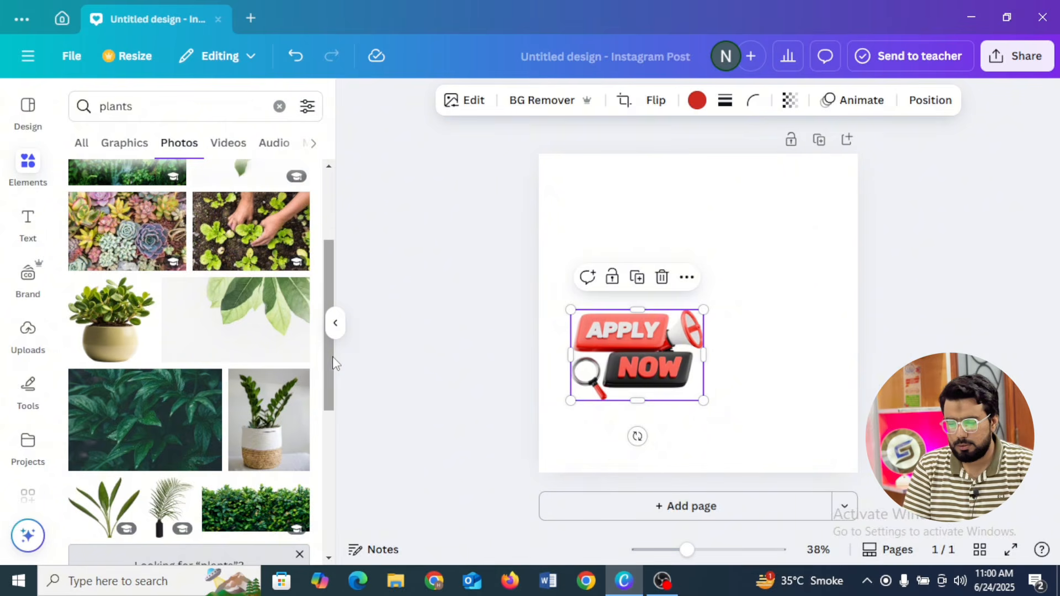
pyautogui.scroll(-4, 331, 360)
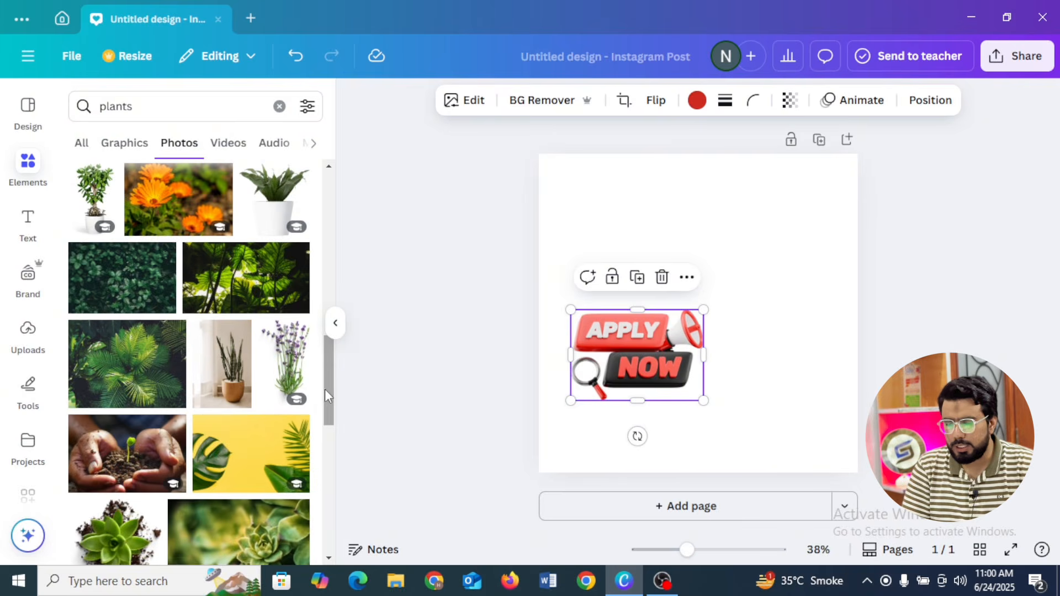
pyautogui.scroll(-1, 328, 393)
pyautogui.scroll(-2, 330, 407)
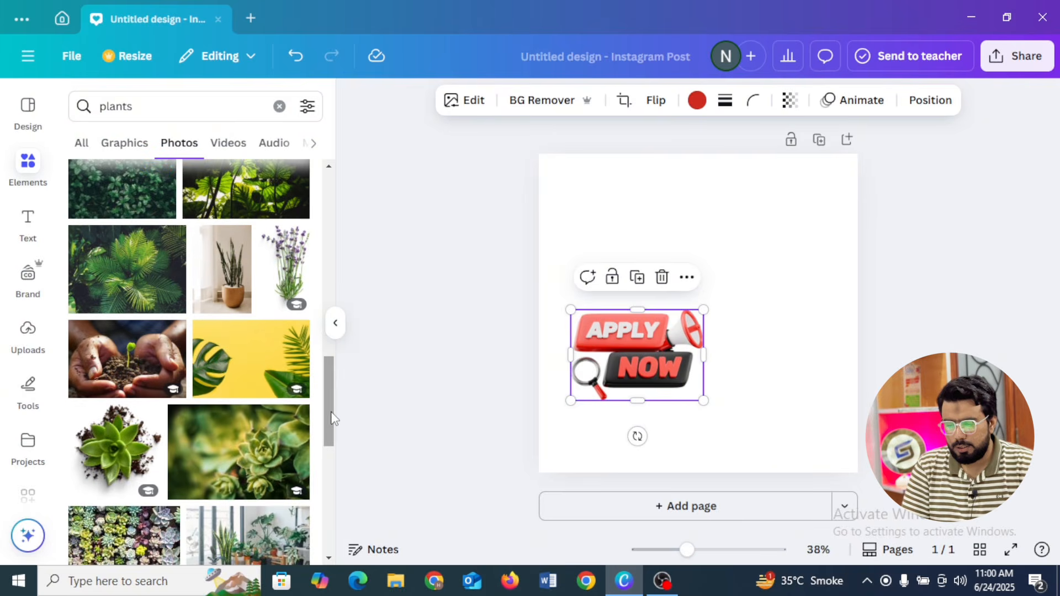
pyautogui.click(112, 451)
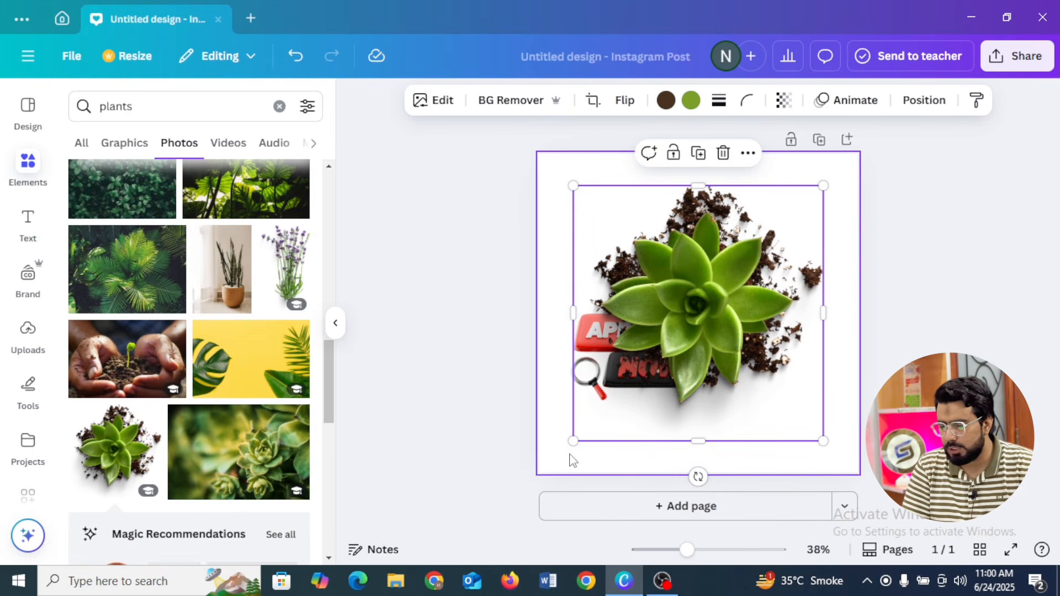
pyautogui.moveTo(573, 440); pyautogui.dragTo(680, 332)
pyautogui.moveTo(750, 281); pyautogui.dragTo(764, 382)
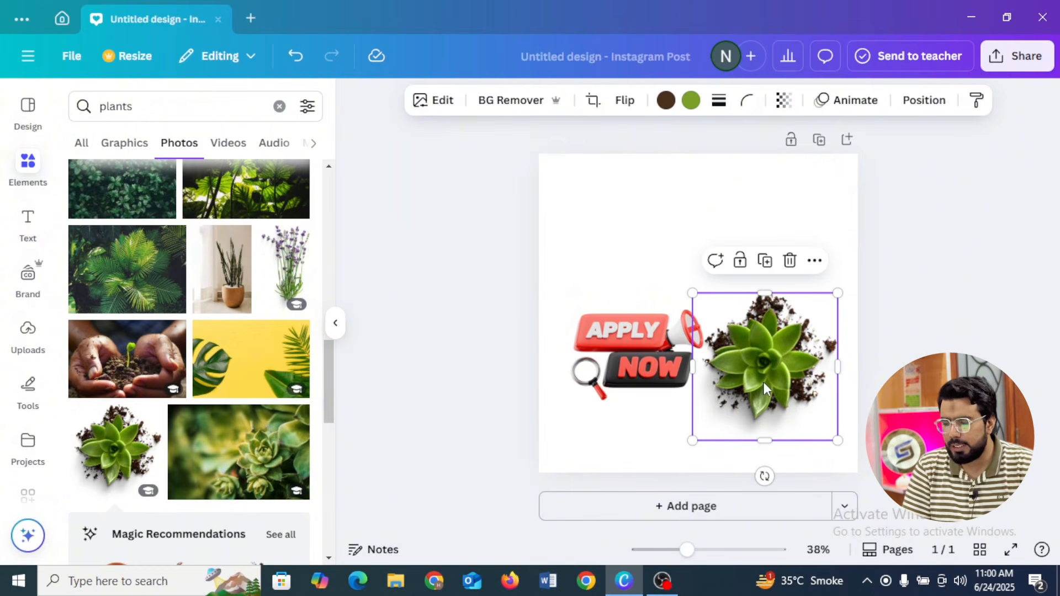
# - Search the photos for "Apply now" and look through the results
pyautogui.click(221, 107)
pyautogui.doubleClick(104, 110)
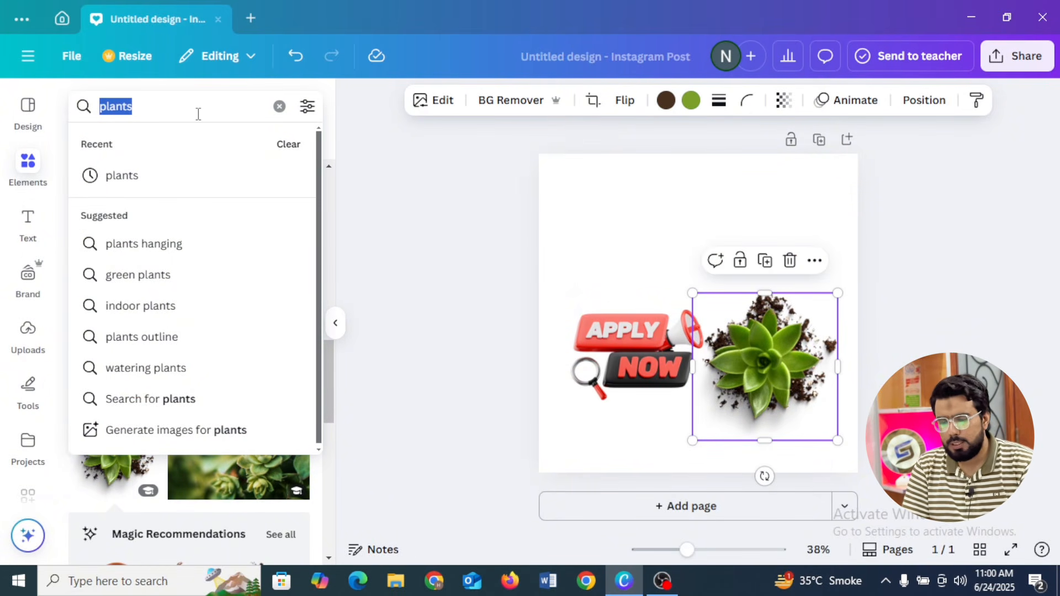
pyautogui.write('Ap')
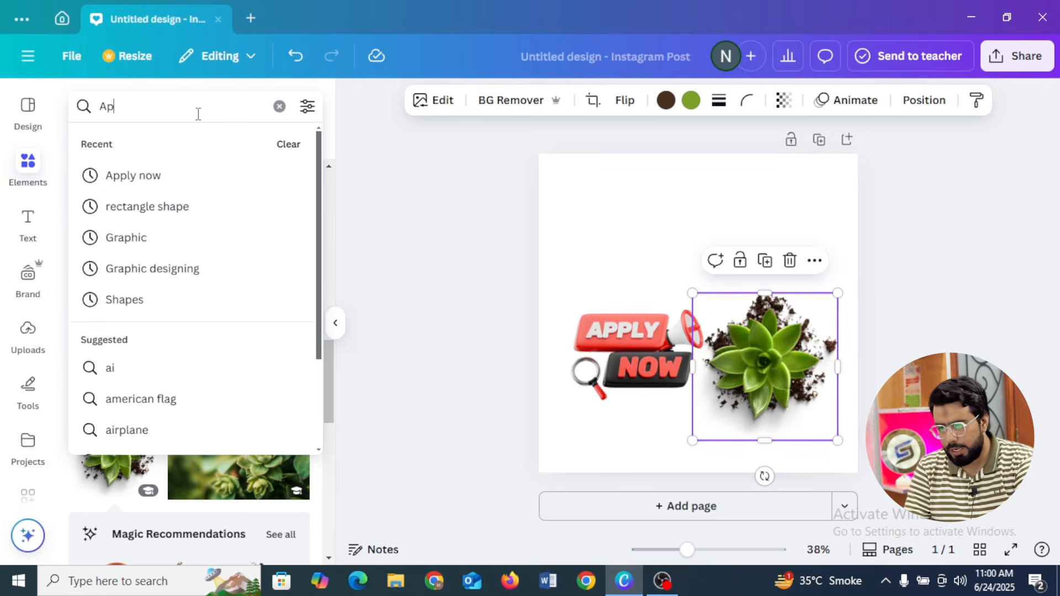
pyautogui.write('ply now')
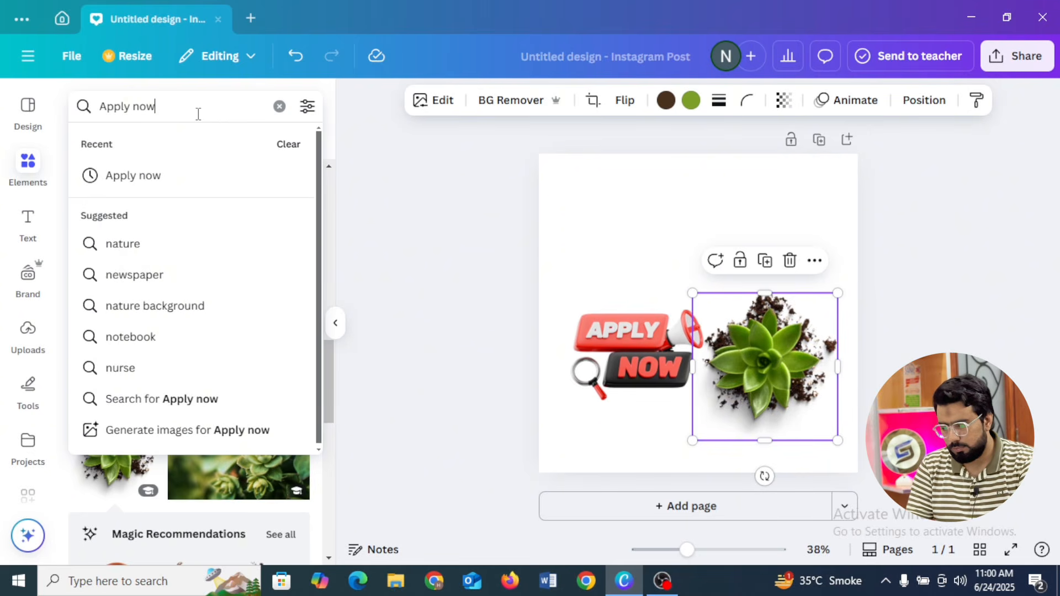
pyautogui.press('Return')
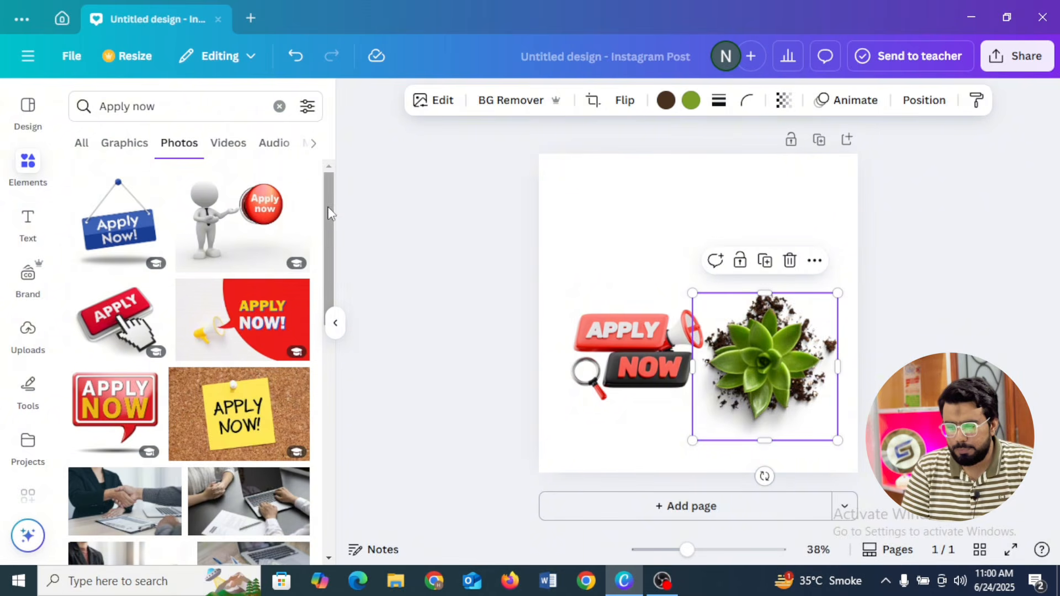
pyautogui.scroll(-3, 327, 276)
pyautogui.scroll(-7, 326, 276)
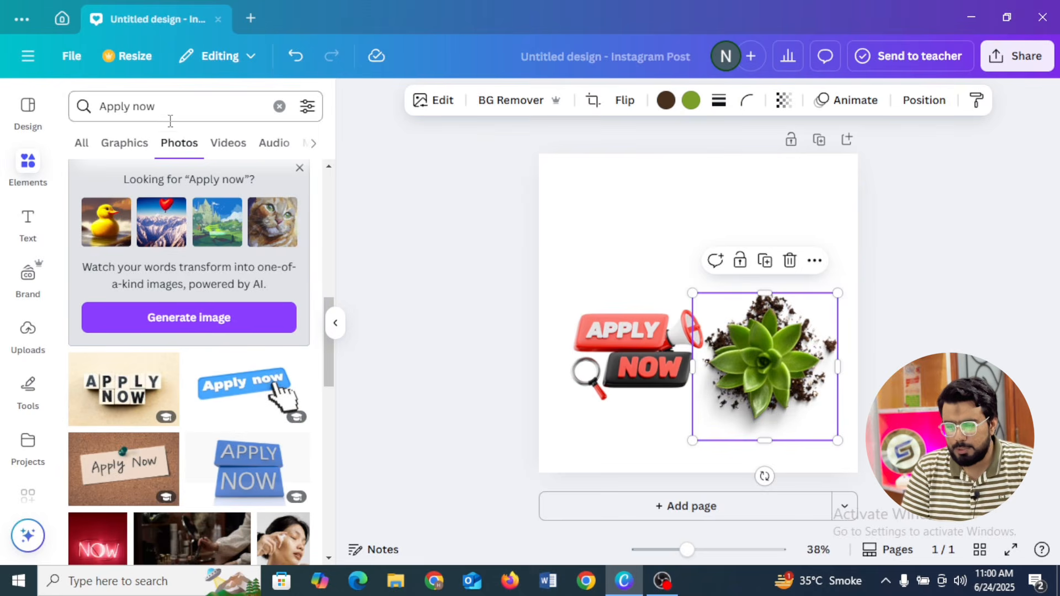
# - Replace the search term to find photos for "Team"
pyautogui.click(170, 110)
pyautogui.moveTo(170, 111); pyautogui.dragTo(63, 126)
pyautogui.write('T')
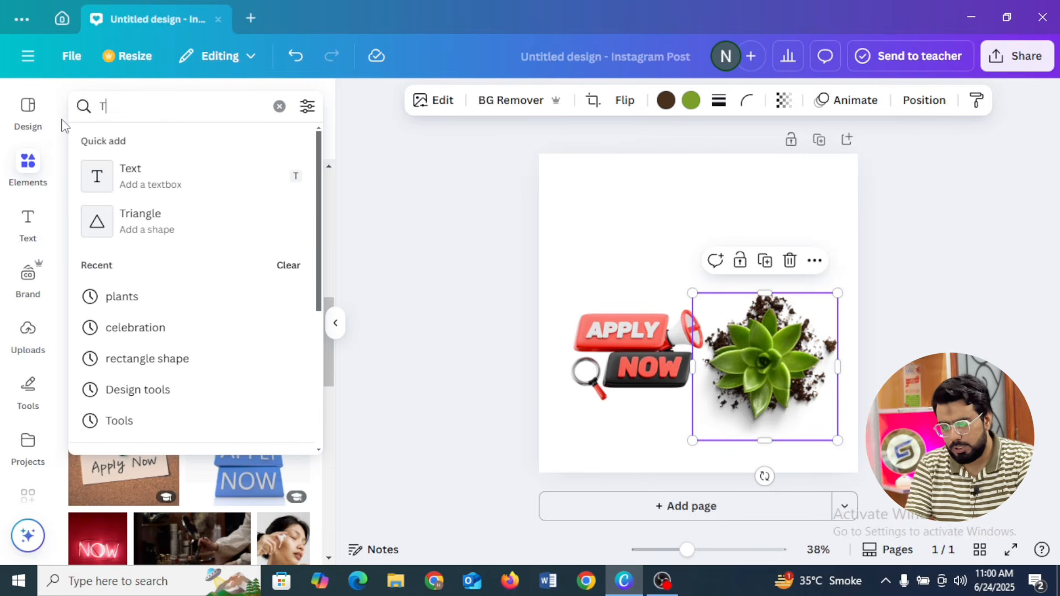
pyautogui.write('eam')
pyautogui.press('Return')
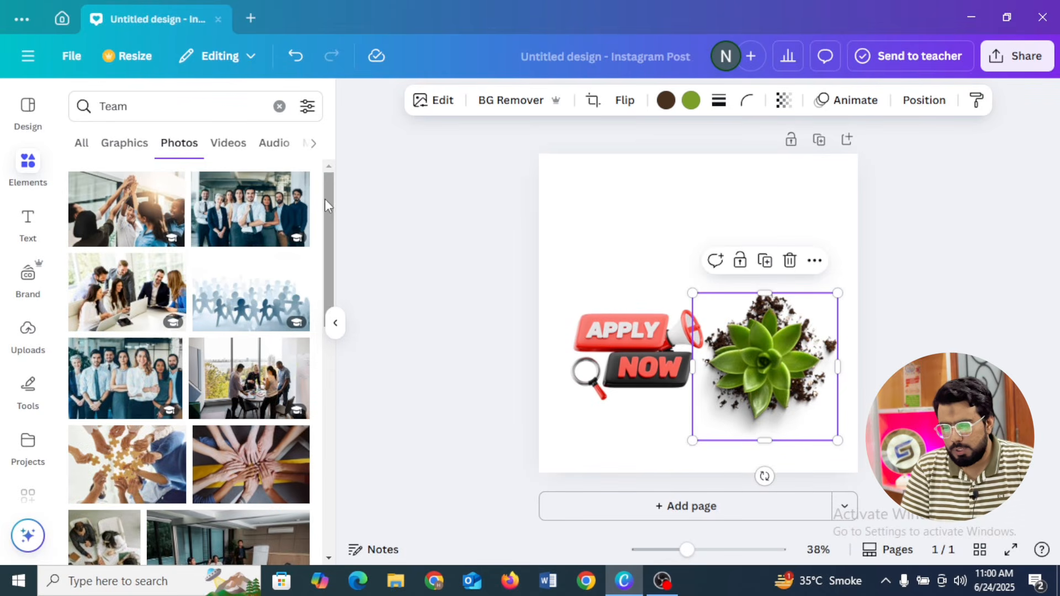
# - Add the photo of business people holding TEAM letters, align it with the page's top edge and stretch it to the full page width
pyautogui.moveTo(326, 199); pyautogui.dragTo(331, 301)
pyautogui.scroll(-4, 329, 351)
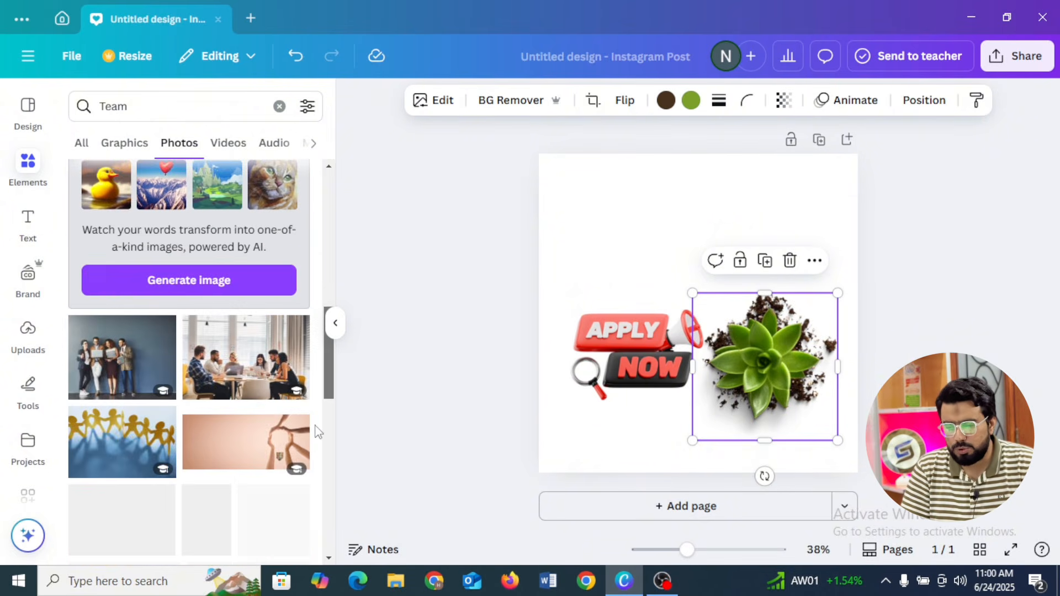
pyautogui.scroll(-4, 318, 431)
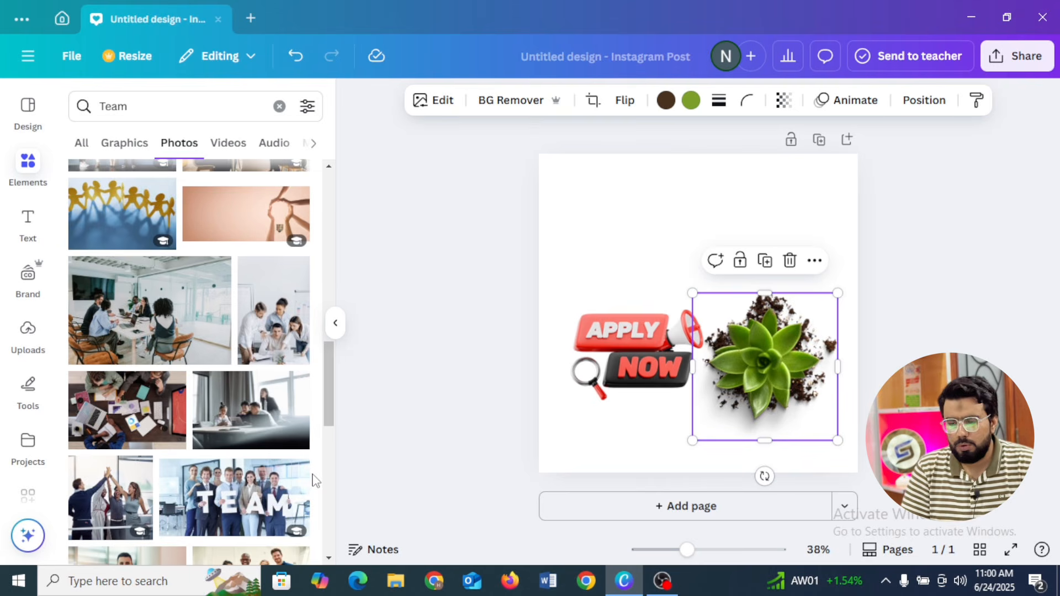
pyautogui.scroll(-3, 329, 409)
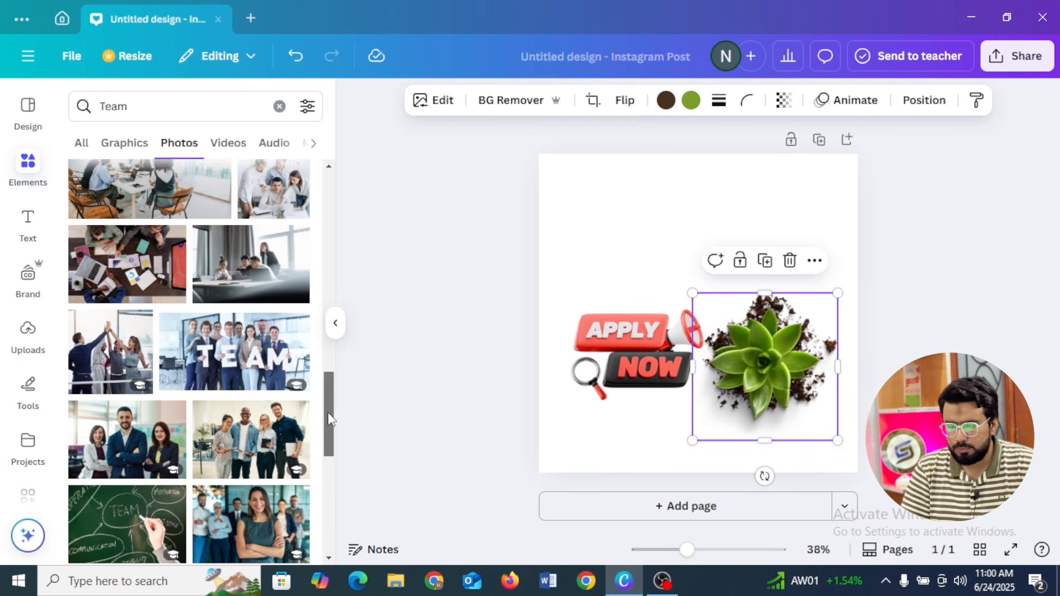
pyautogui.click(255, 356)
pyautogui.moveTo(622, 325); pyautogui.dragTo(539, 222)
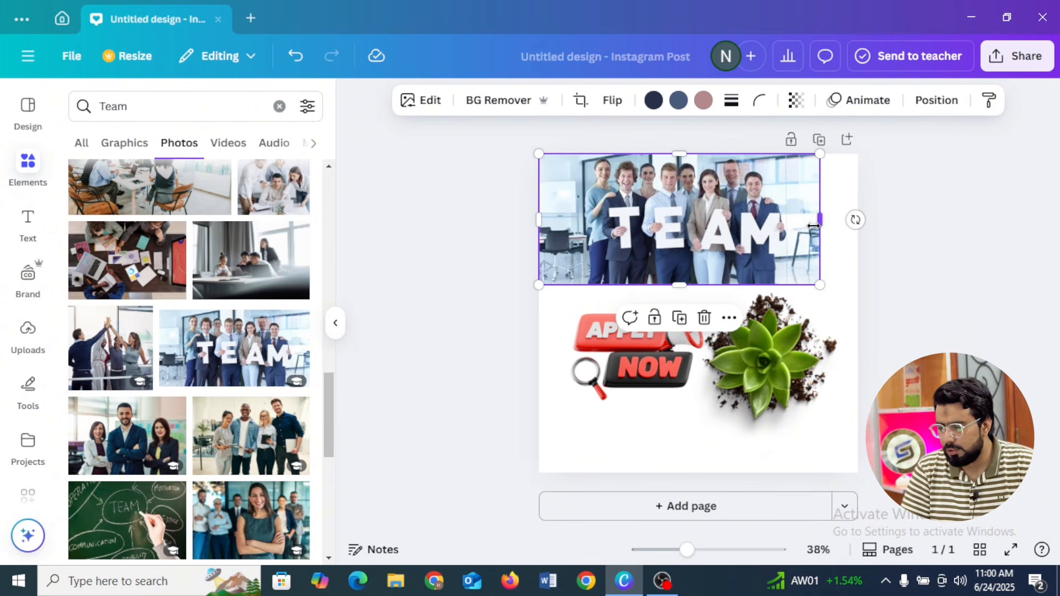
pyautogui.moveTo(818, 222); pyautogui.dragTo(858, 221)
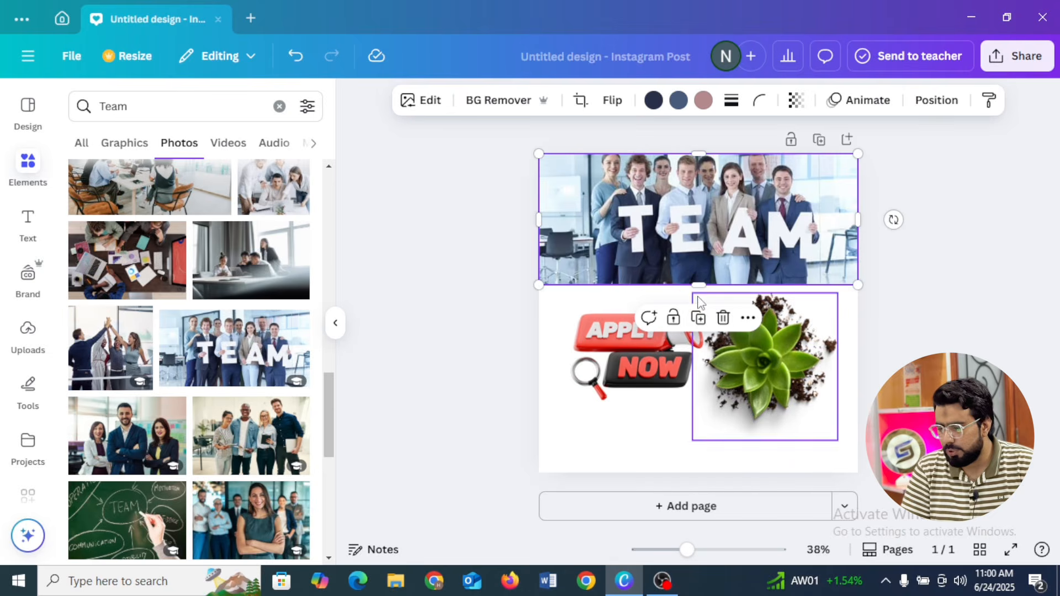
pyautogui.moveTo(698, 285)
pyautogui.mouseDown()
pyautogui.moveTo(707, 338)
pyautogui.moveTo(700, 270)
pyautogui.moveTo(703, 288)
pyautogui.mouseUp()
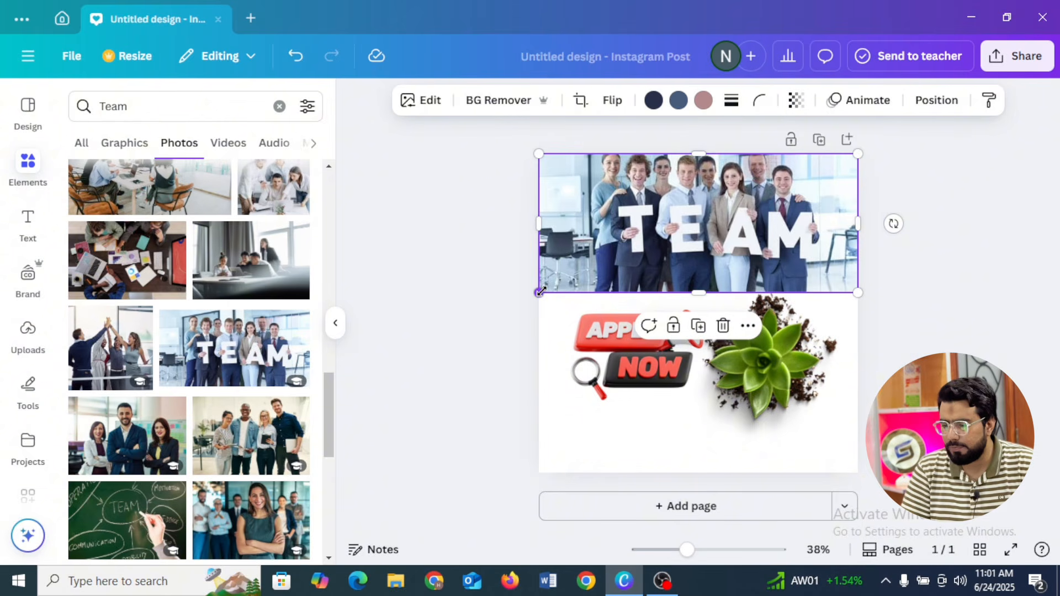
pyautogui.moveTo(538, 293)
pyautogui.mouseDown()
pyautogui.moveTo(666, 243)
pyautogui.moveTo(535, 274)
pyautogui.mouseUp()
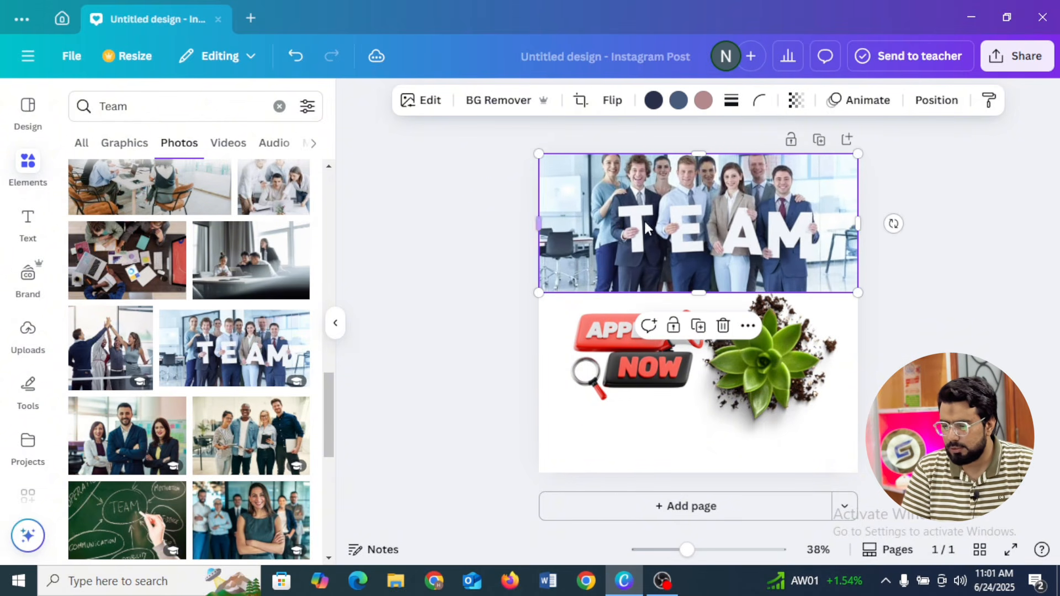
# - Delete the TEAM photo, the succulent photo and the APPLY NOW graphic to empty the page
pyautogui.click(649, 334)
pyautogui.click(683, 285)
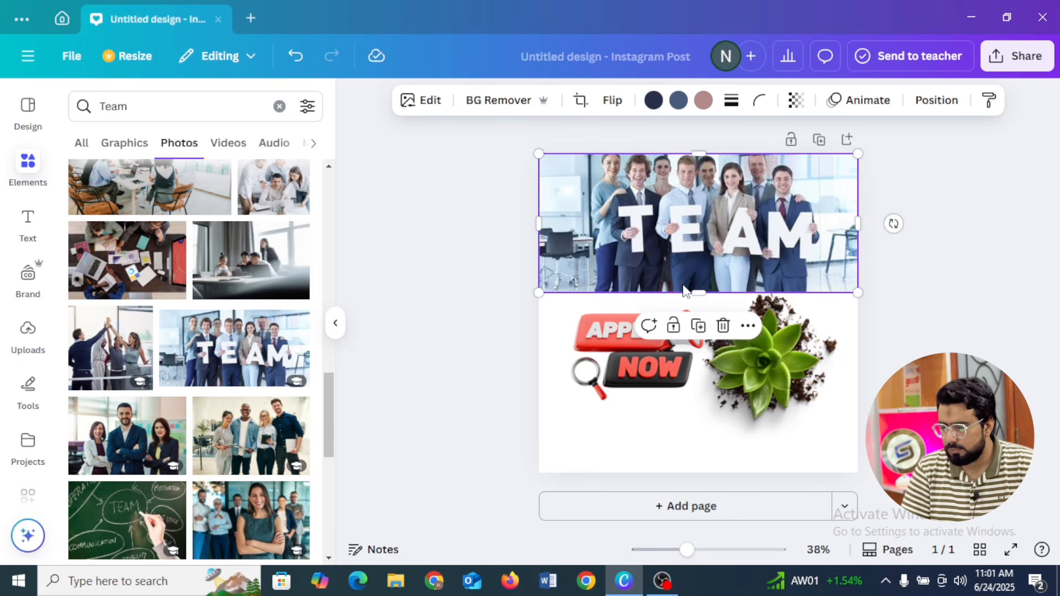
pyautogui.click(724, 325)
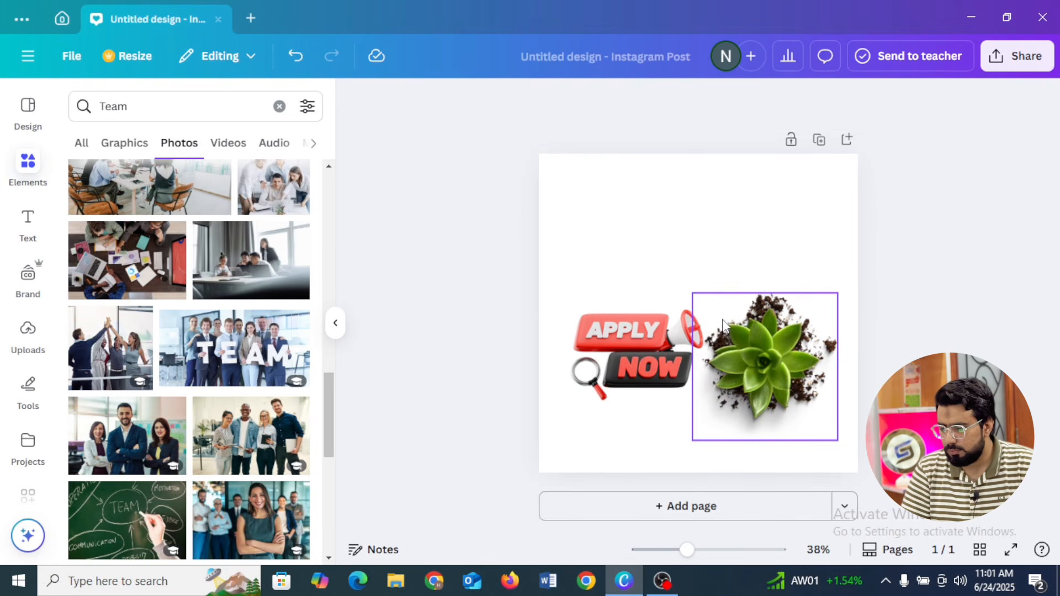
pyautogui.click(730, 328)
pyautogui.click(788, 259)
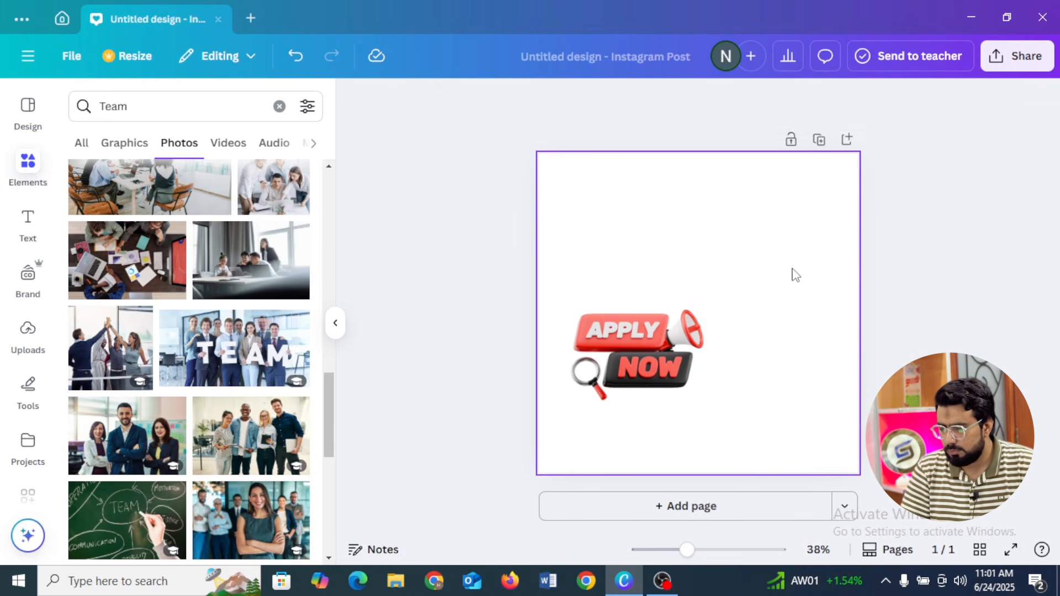
pyautogui.click(691, 330)
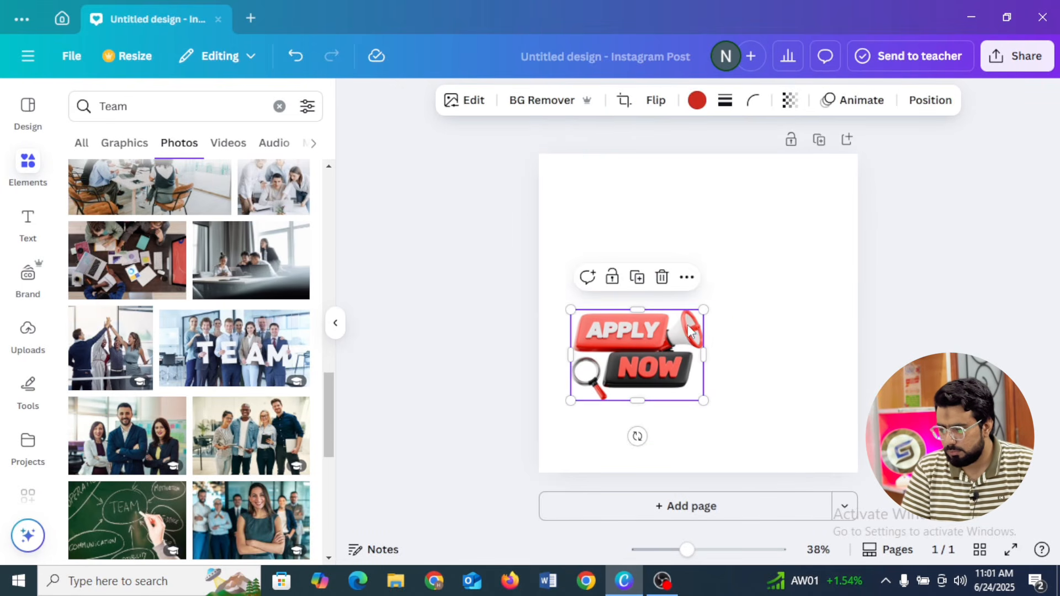
pyautogui.click(663, 277)
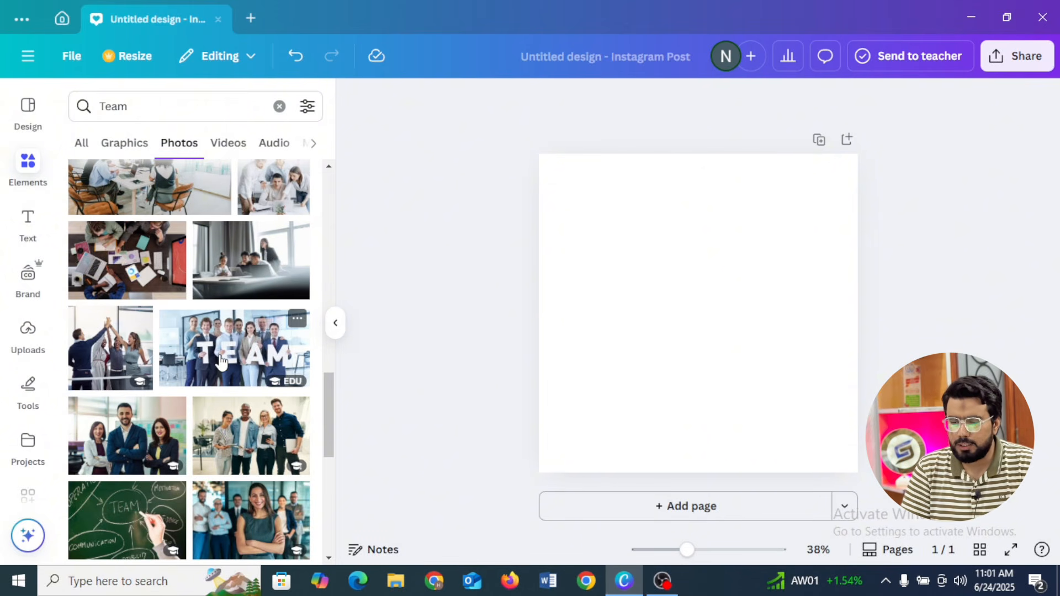
# - Look over the videos offered for "Team" and search the videos for "Marketing"
pyautogui.click(221, 155)
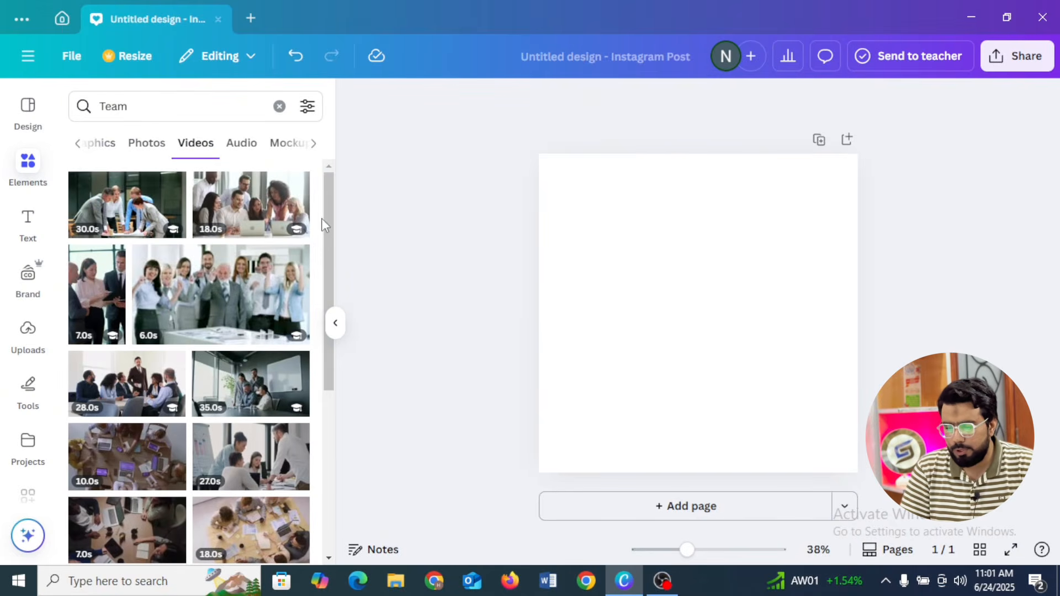
pyautogui.scroll(-5, 326, 284)
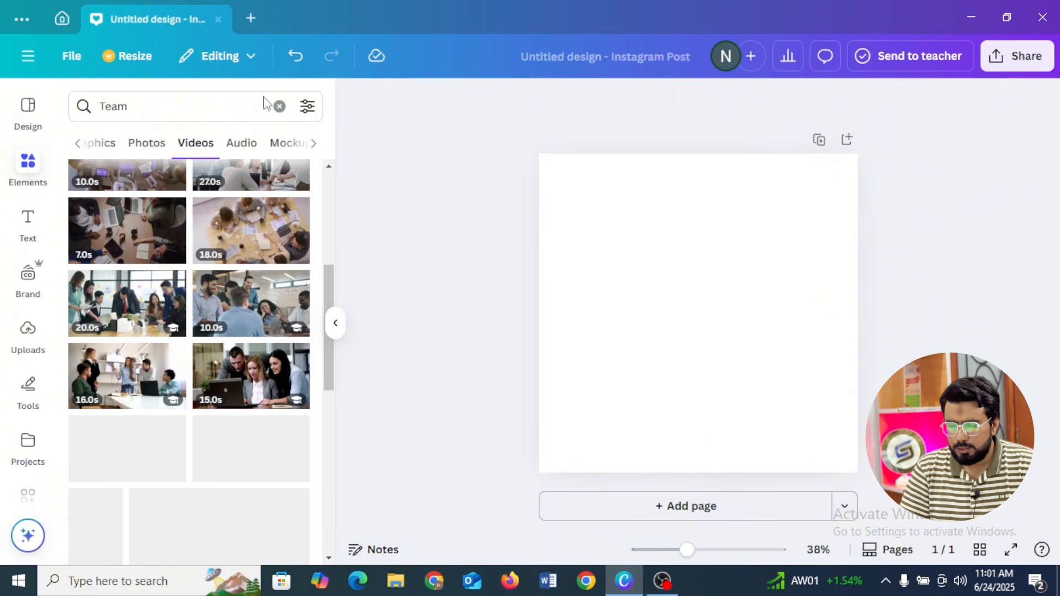
pyautogui.moveTo(130, 111); pyautogui.dragTo(77, 120)
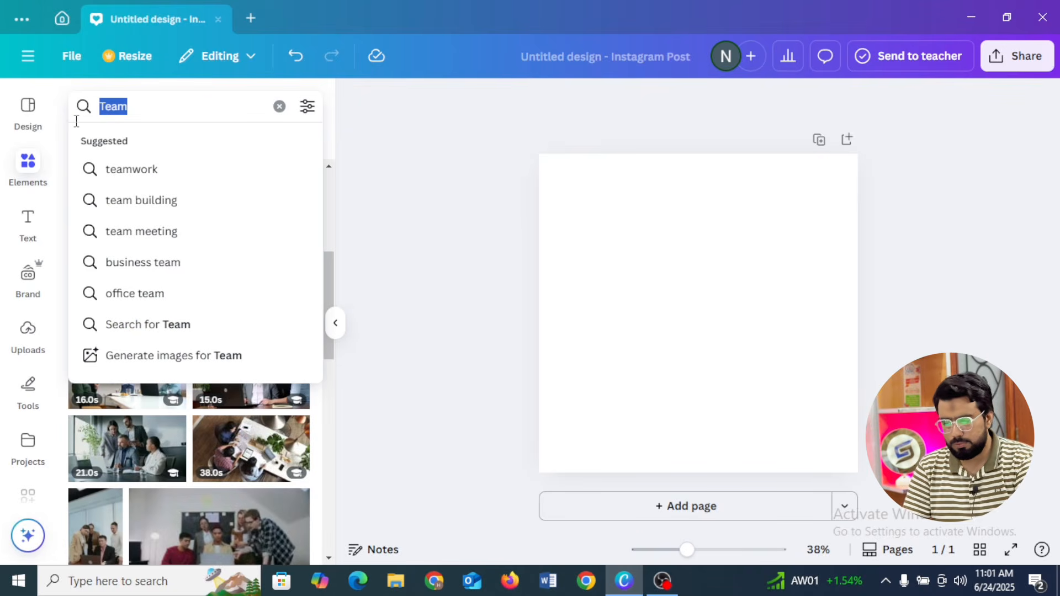
pyautogui.write('Mar')
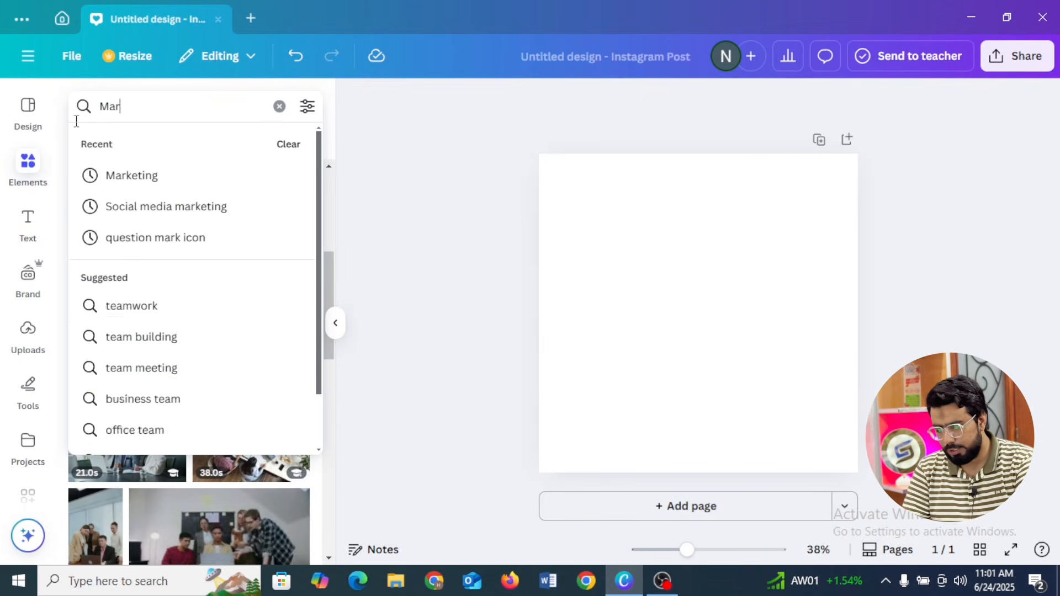
pyautogui.write('keting')
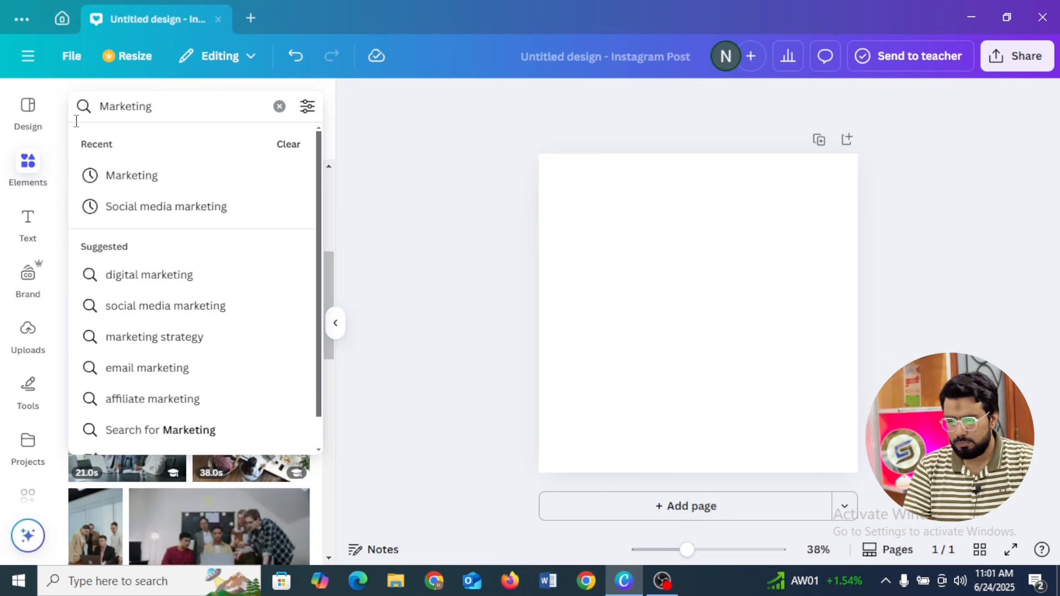
pyautogui.click(170, 175)
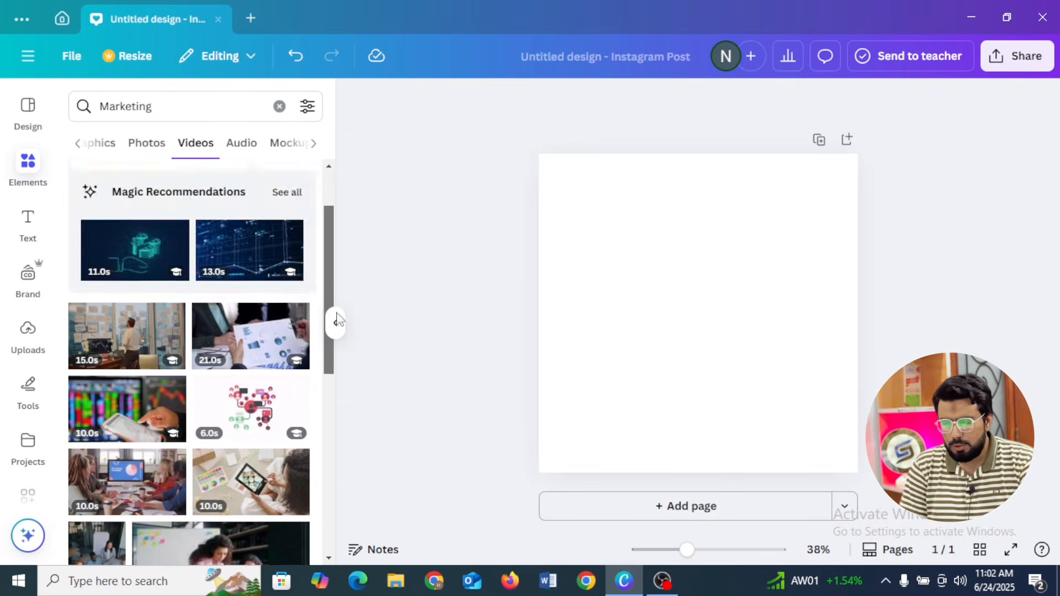
# - Add the Marketing video of a smartphone with a map, stretch it to the full page width and extend it up to the page's top edge
pyautogui.moveTo(335, 314); pyautogui.dragTo(322, 524)
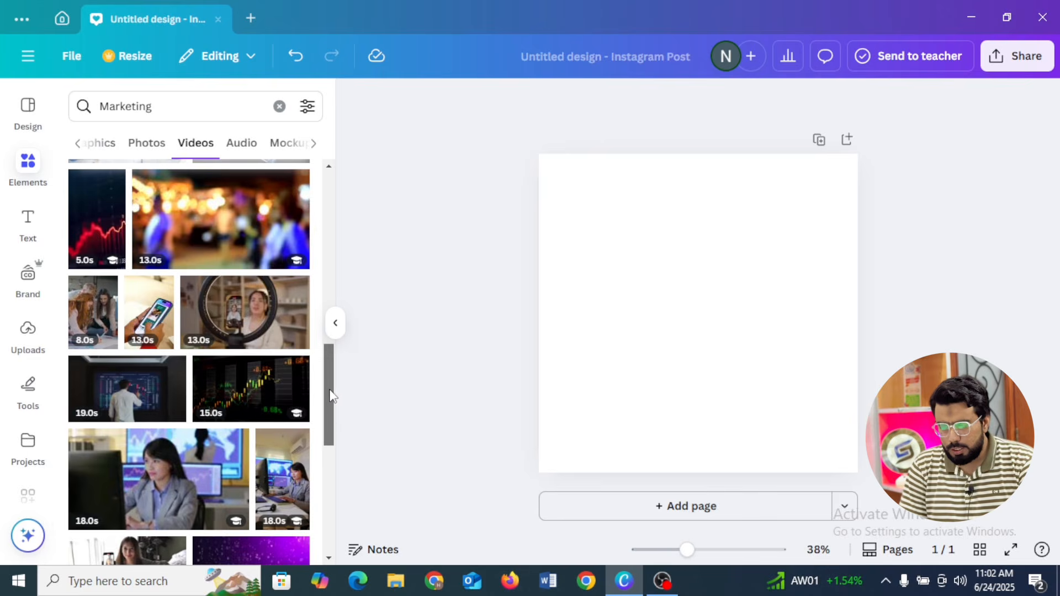
pyautogui.moveTo(331, 397); pyautogui.dragTo(324, 452)
pyautogui.click(243, 456)
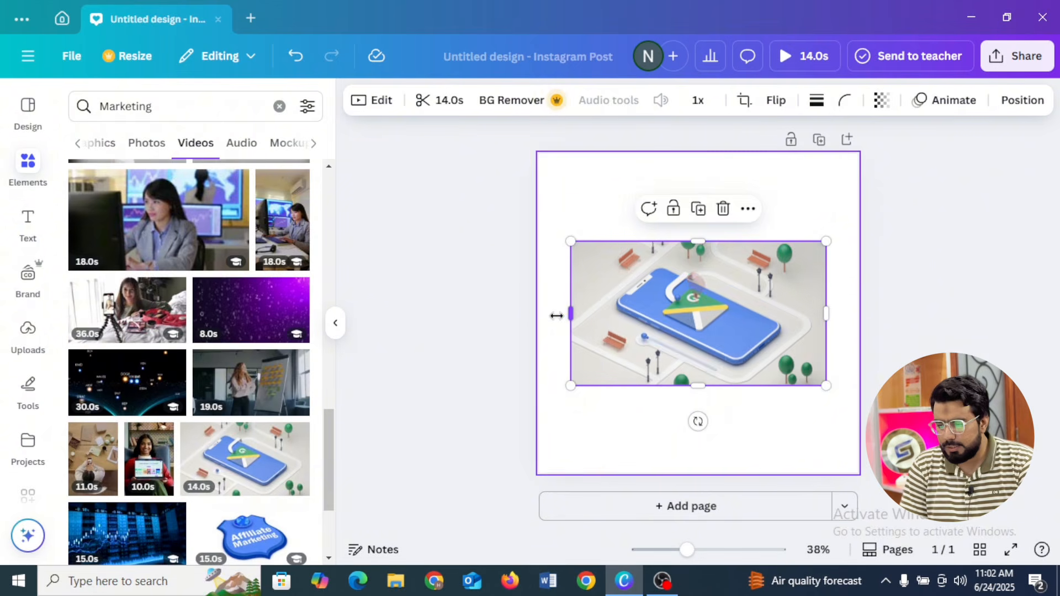
pyautogui.moveTo(557, 315); pyautogui.dragTo(538, 313)
pyautogui.click(718, 323)
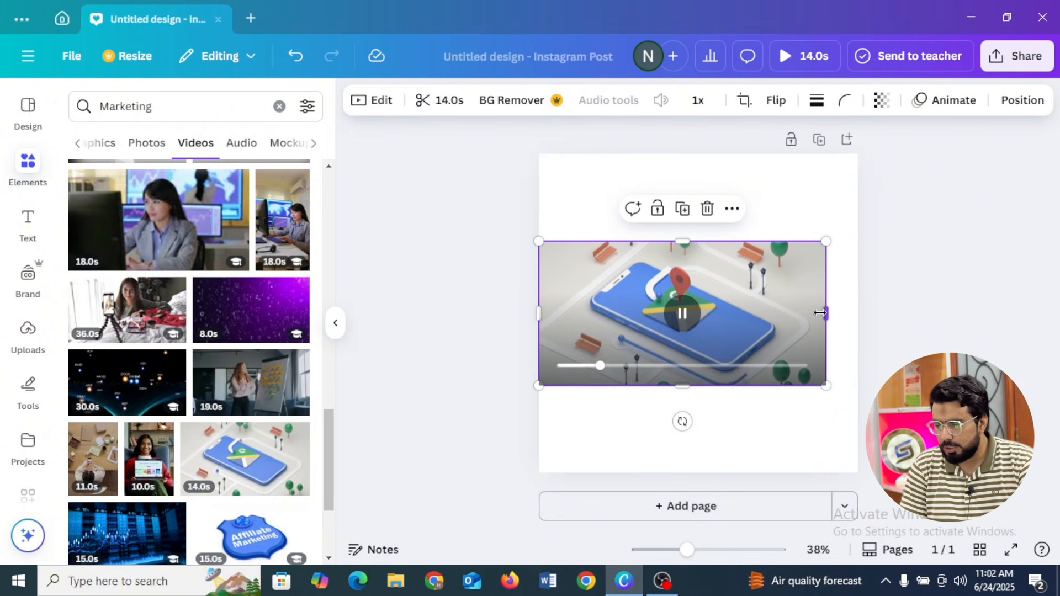
pyautogui.click(853, 319)
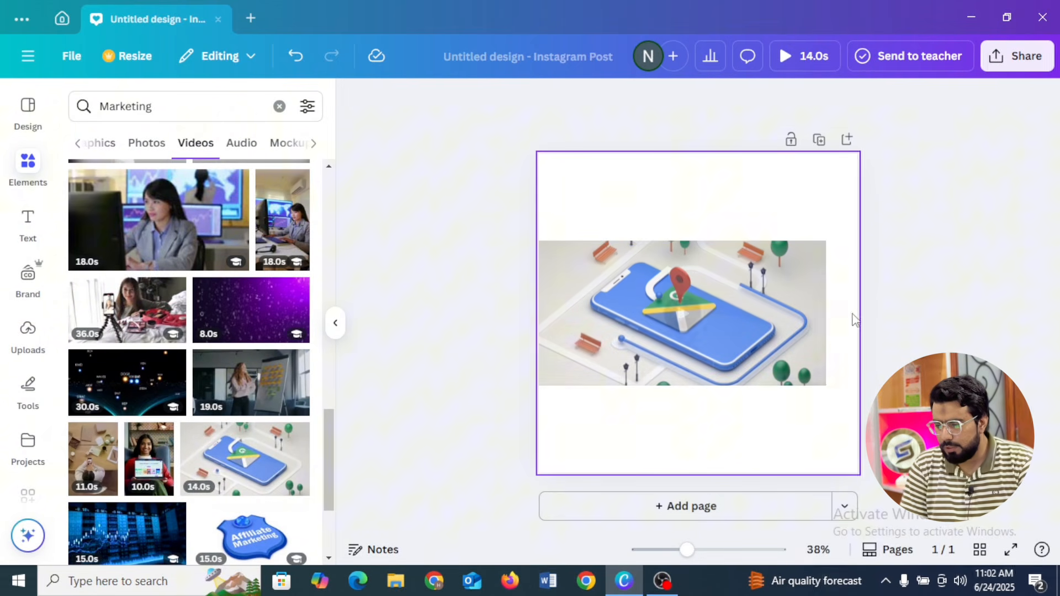
pyautogui.click(816, 315)
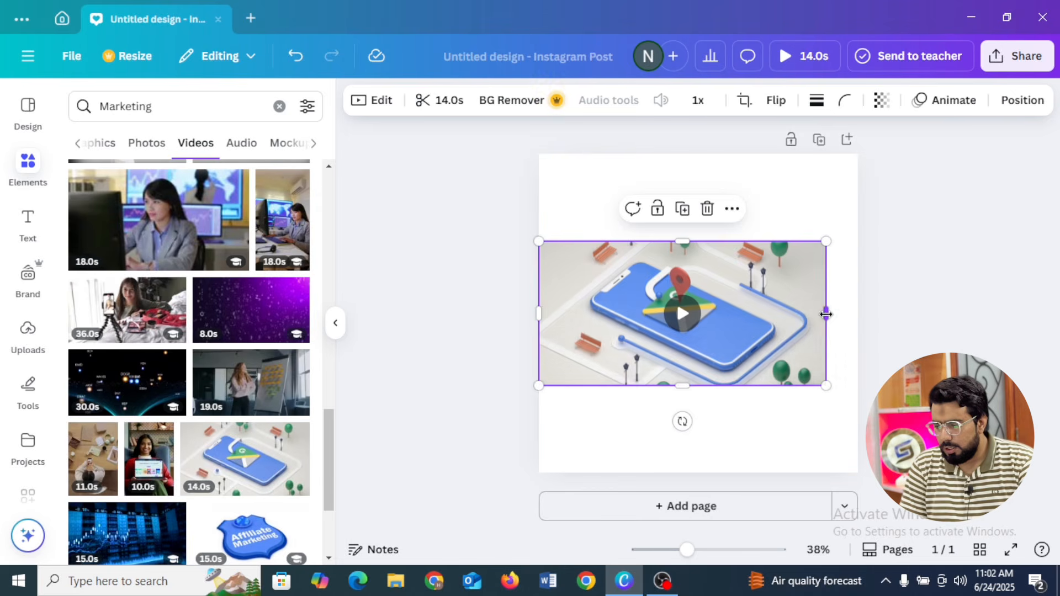
pyautogui.moveTo(826, 314); pyautogui.dragTo(860, 313)
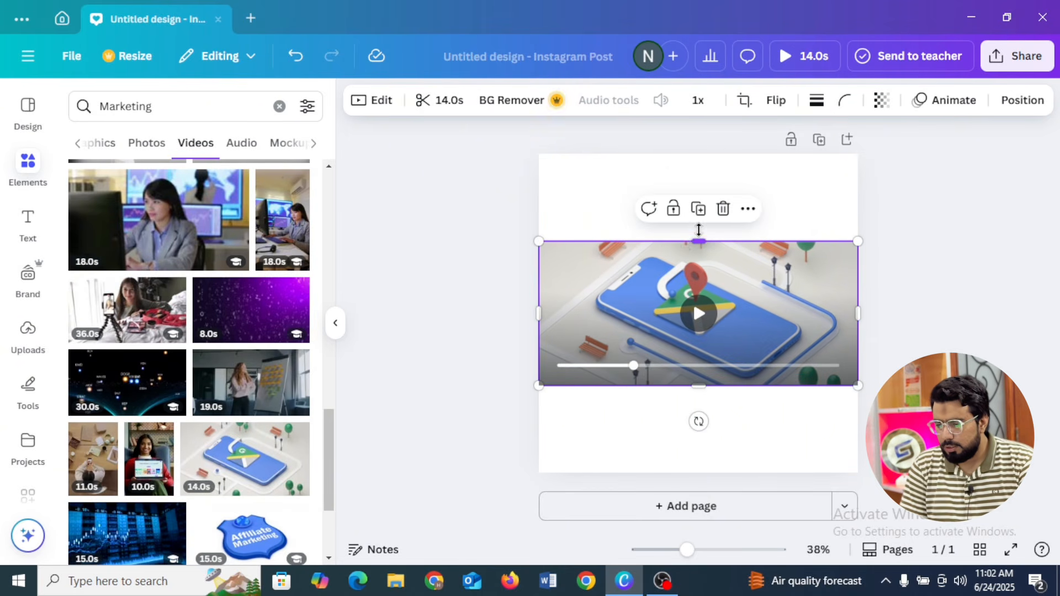
pyautogui.moveTo(698, 230); pyautogui.dragTo(688, 158)
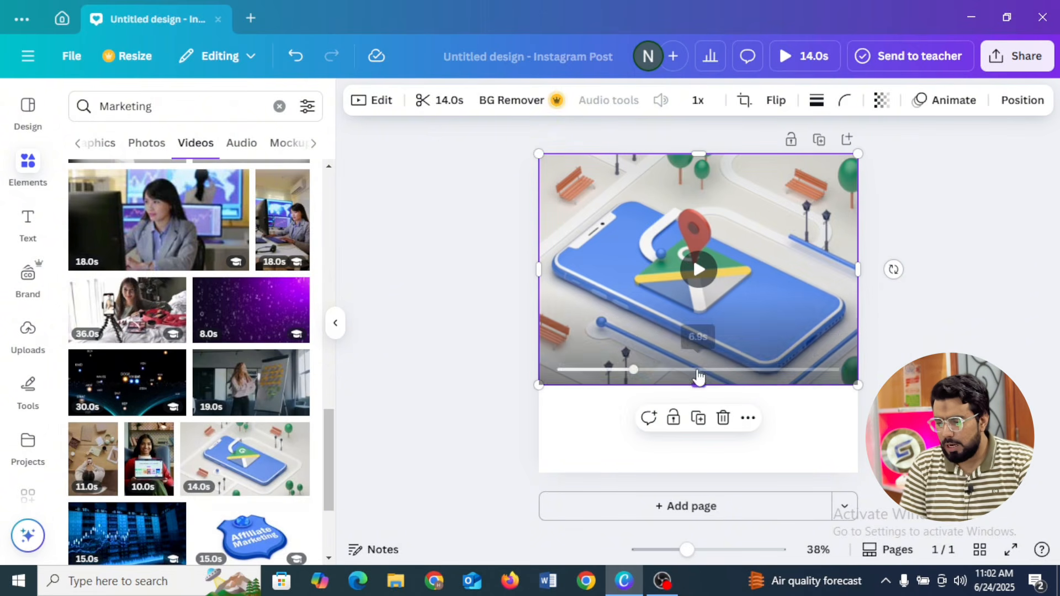
pyautogui.moveTo(697, 384)
pyautogui.mouseDown()
pyautogui.moveTo(694, 355)
pyautogui.moveTo(693, 401)
pyautogui.mouseUp()
# - Look over more of the Marketing videos and search the videos for "FOOD"
pyautogui.scroll(-10, 333, 492)
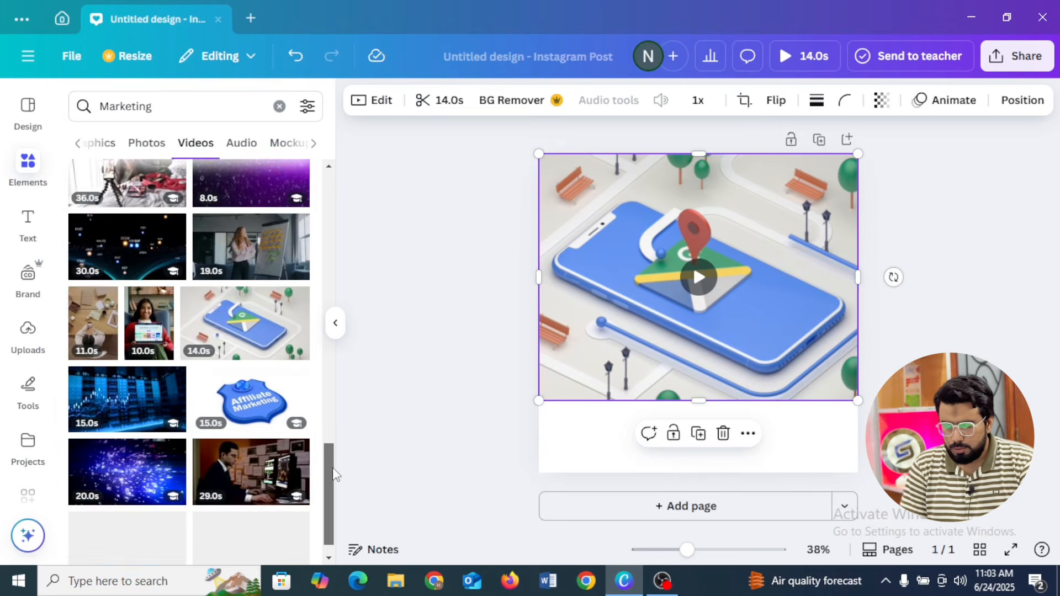
pyautogui.scroll(-2, 333, 502)
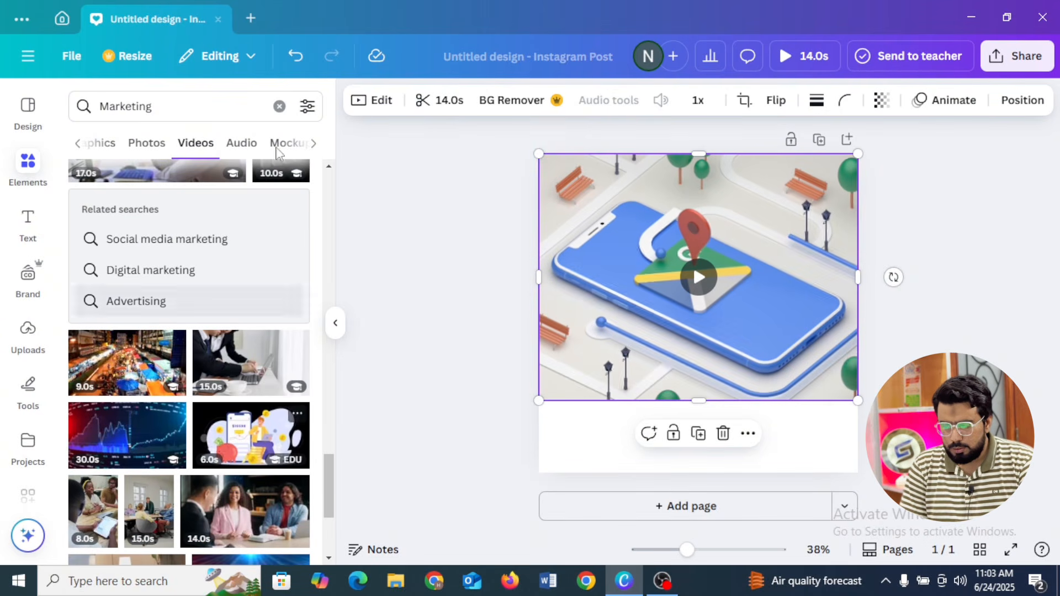
pyautogui.click(183, 106)
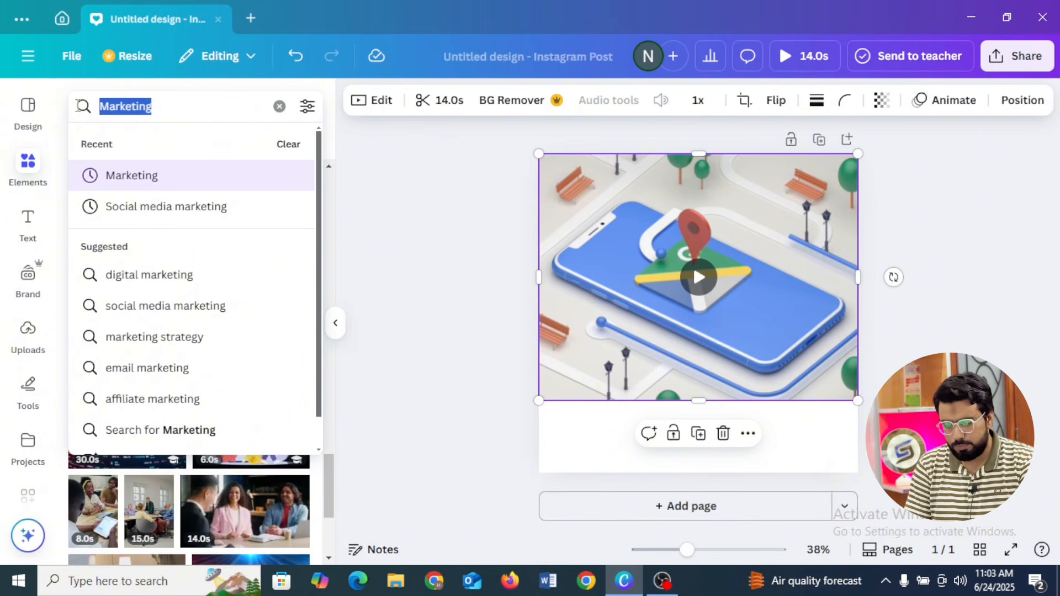
pyautogui.write('FOOD')
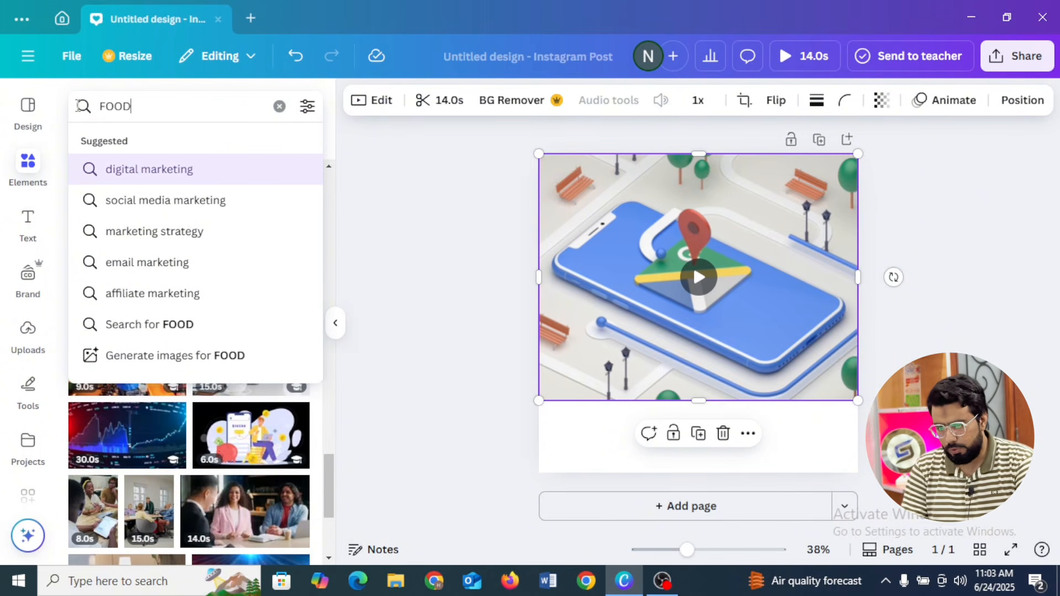
pyautogui.press('Return')
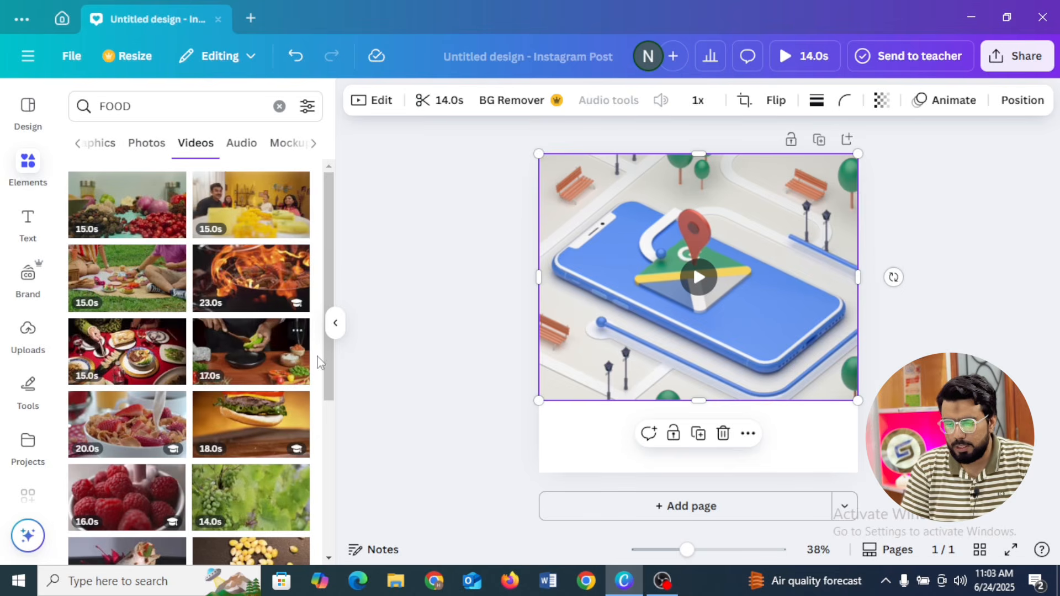
# - Delete the smartphone map video from the page and add the 18-second burger video
pyautogui.moveTo(324, 243); pyautogui.dragTo(323, 330)
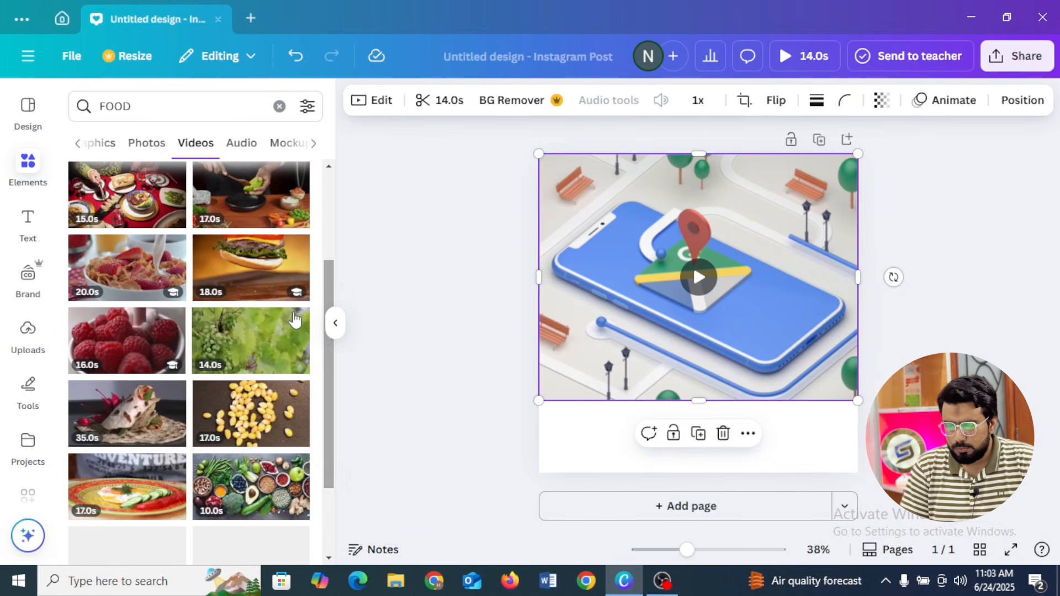
pyautogui.click(723, 433)
pyautogui.click(244, 273)
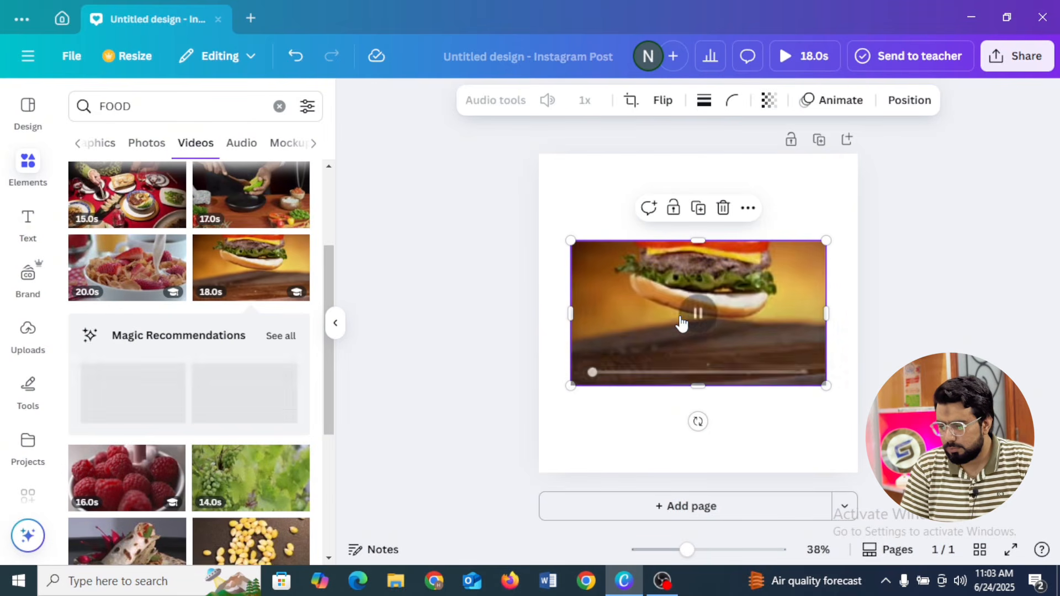
# - Enlarge the burger video to the full page width, aligned with the page's top edge, and pause its playback
pyautogui.moveTo(570, 240); pyautogui.dragTo(538, 221)
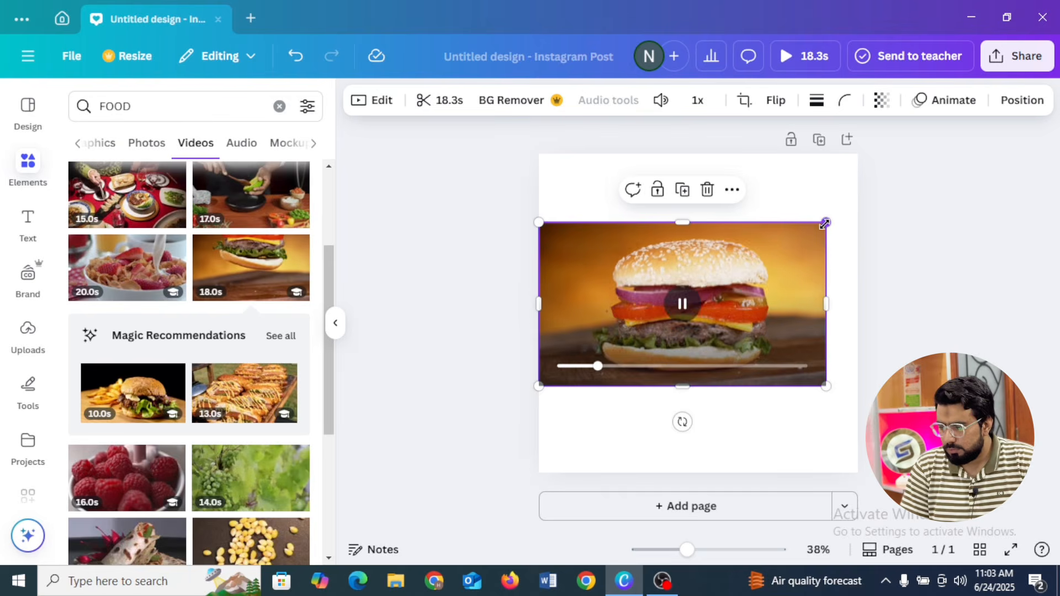
pyautogui.moveTo(826, 223); pyautogui.dragTo(857, 203)
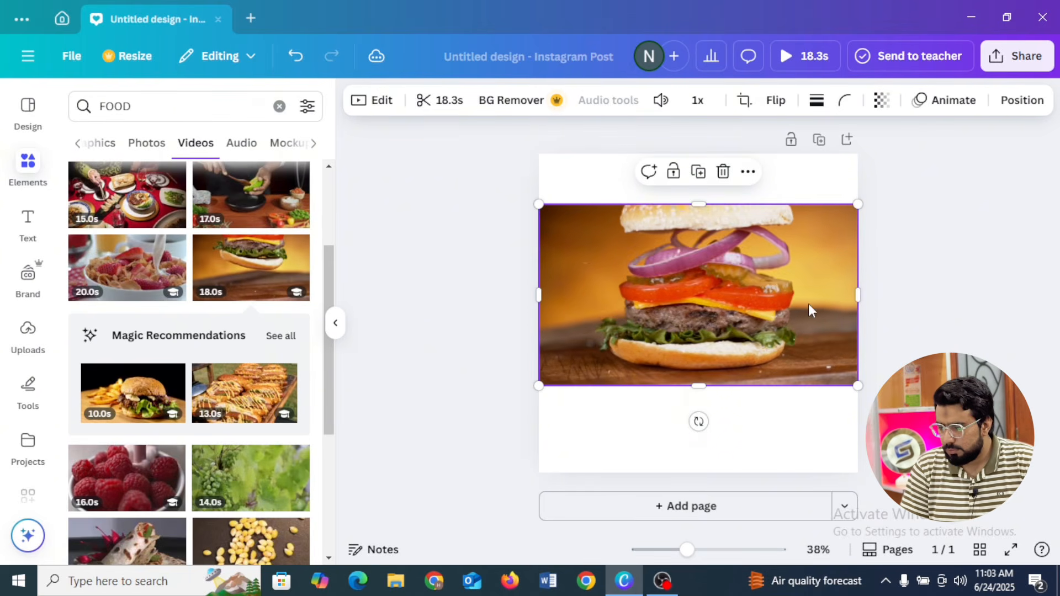
pyautogui.moveTo(810, 305); pyautogui.dragTo(806, 253)
pyautogui.click(906, 283)
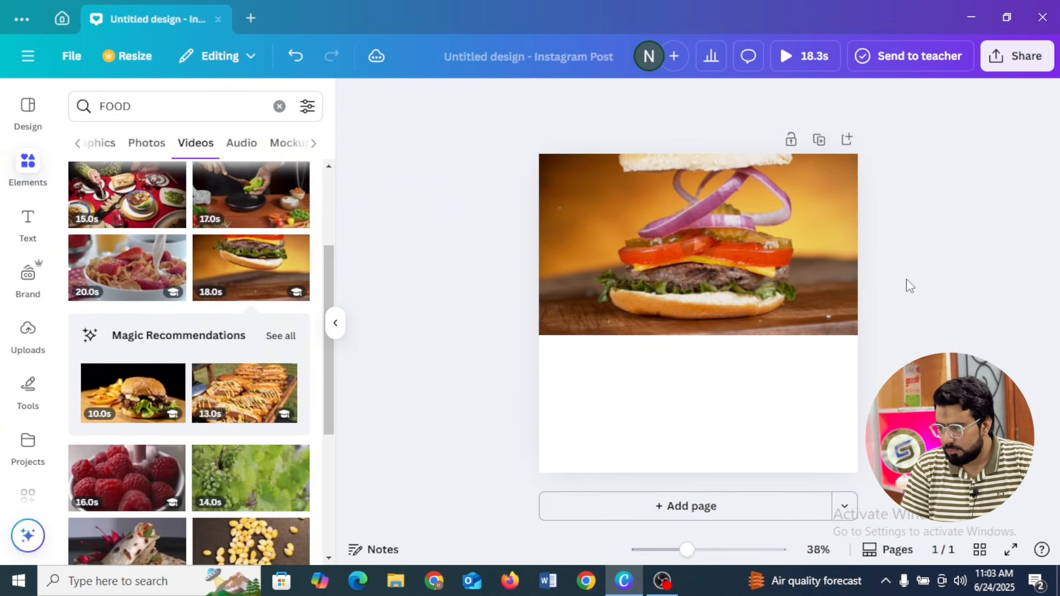
pyautogui.click(700, 245)
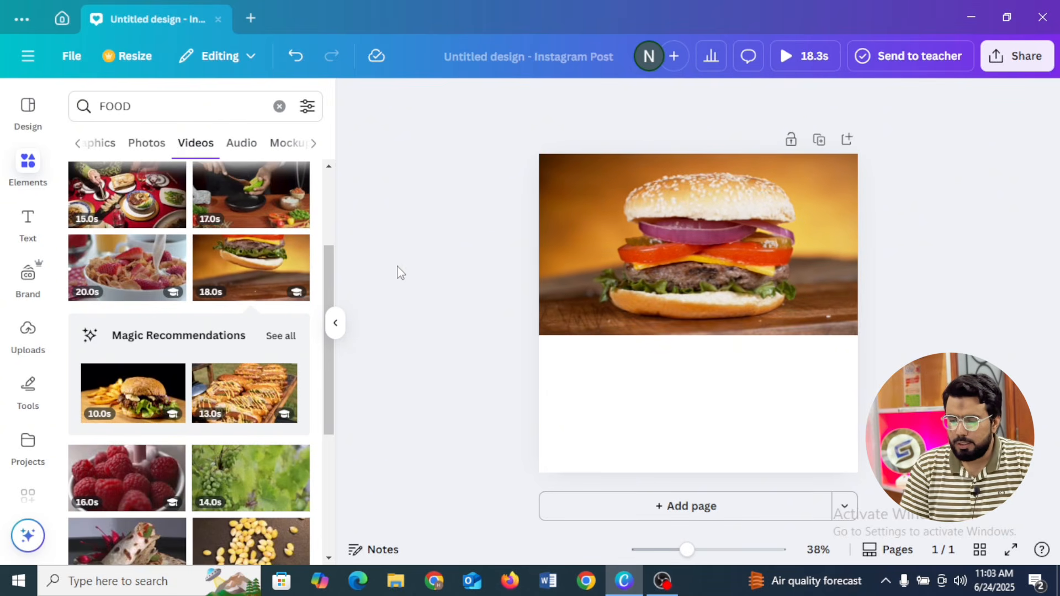
# - Clear the "FOOD" search and return to the overview of the elements library
pyautogui.click(336, 325)
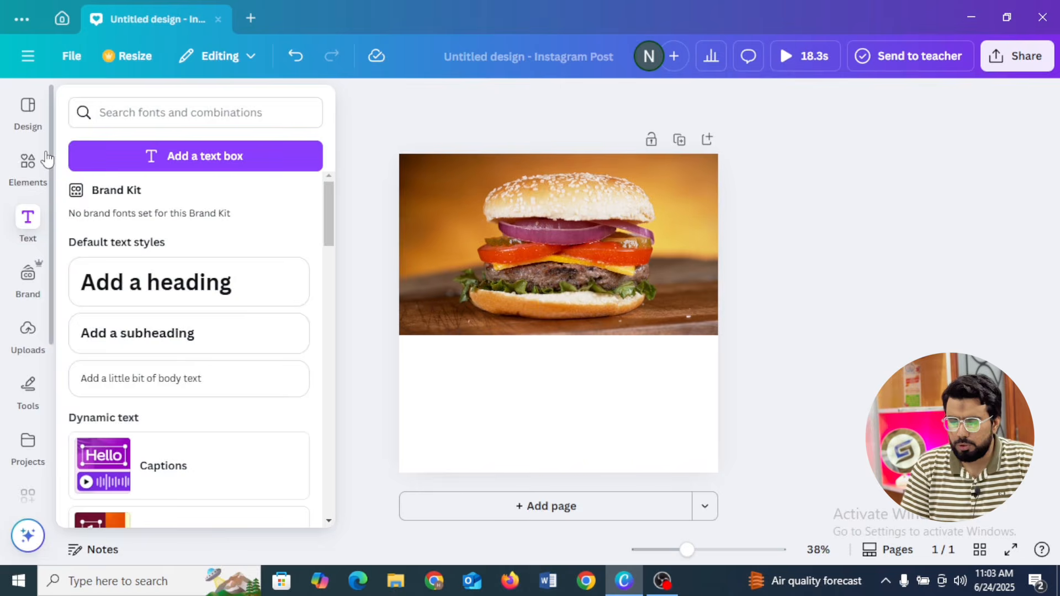
pyautogui.click(44, 159)
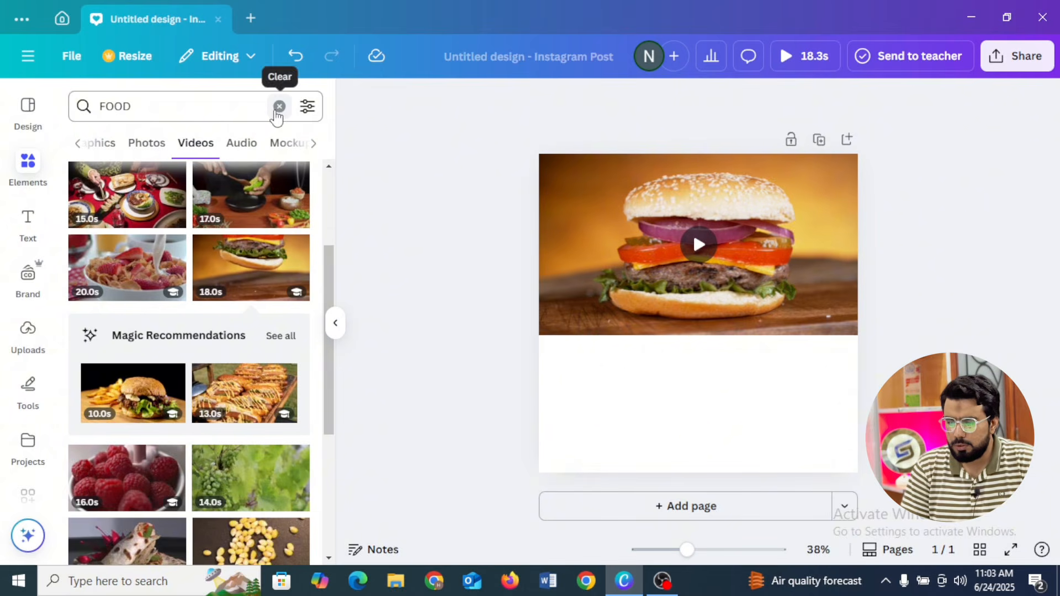
pyautogui.click(279, 106)
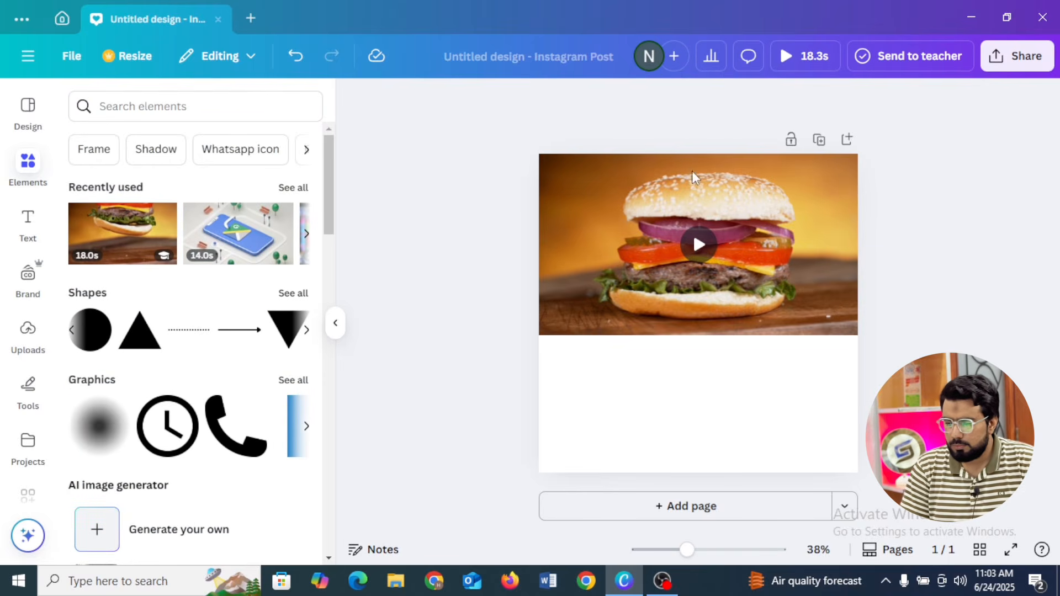
pyautogui.click(335, 326)
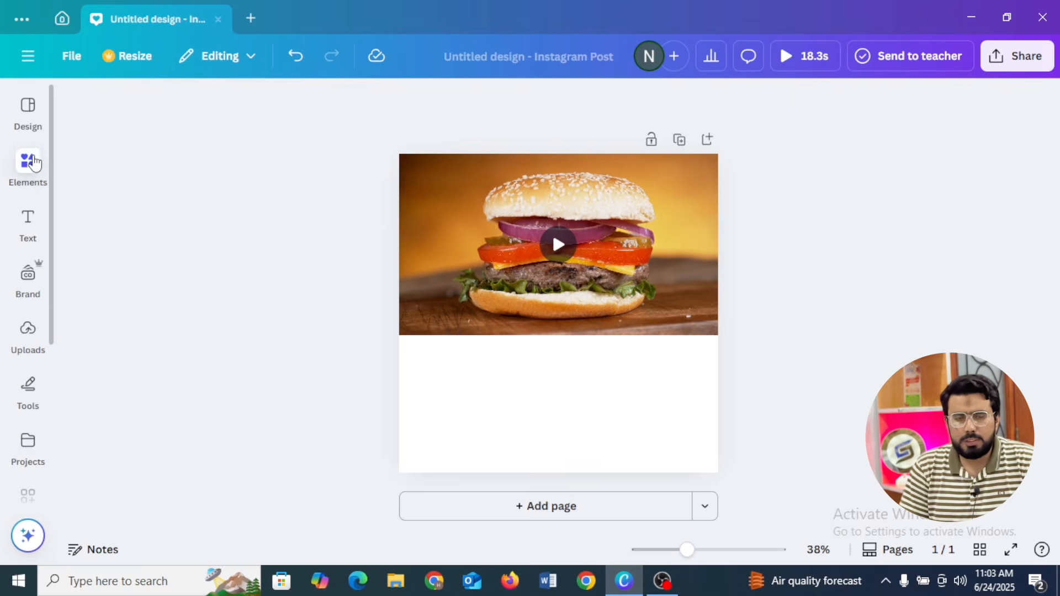
pyautogui.click(29, 161)
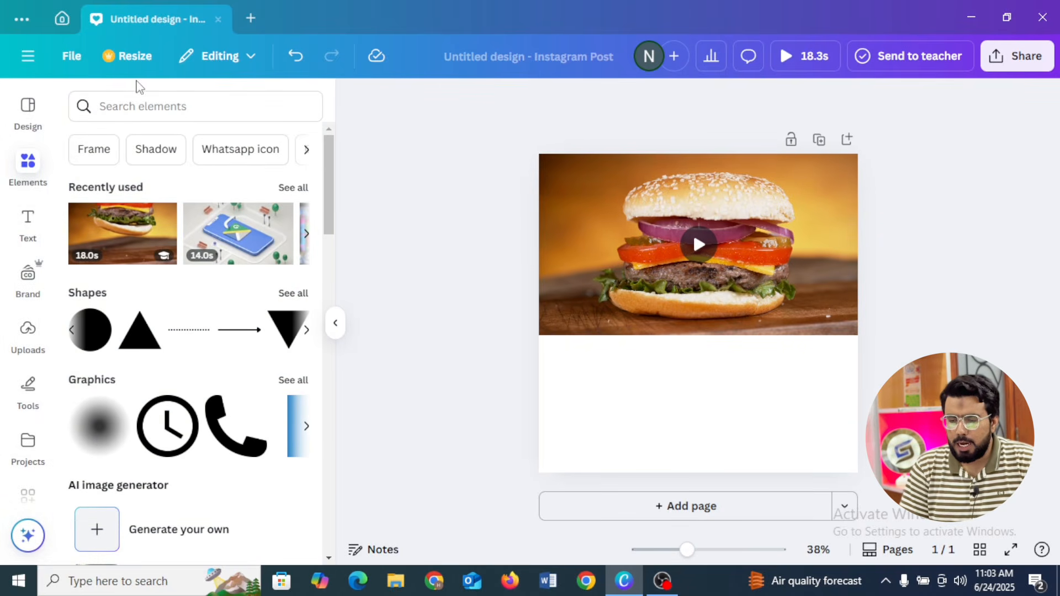
# - Search the elements library for "CAR" and show only the videos
pyautogui.click(144, 114)
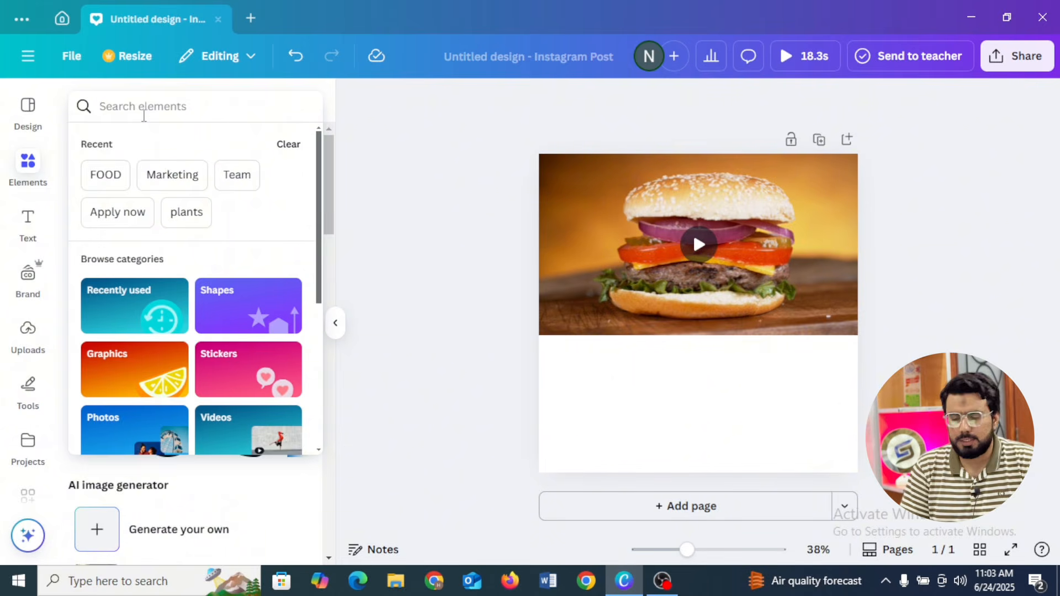
pyautogui.write('CAR')
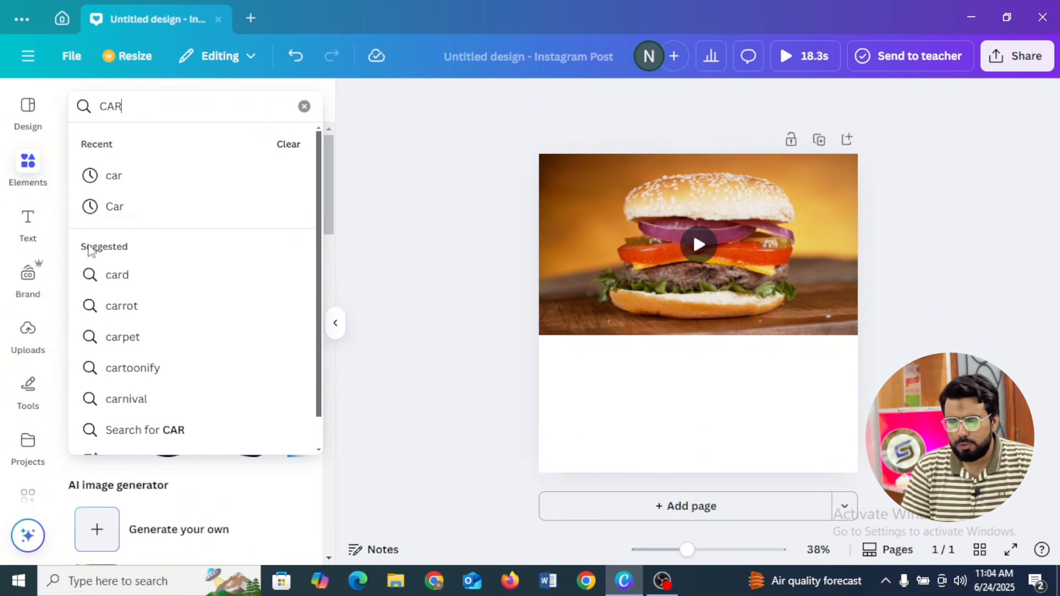
pyautogui.press('Return')
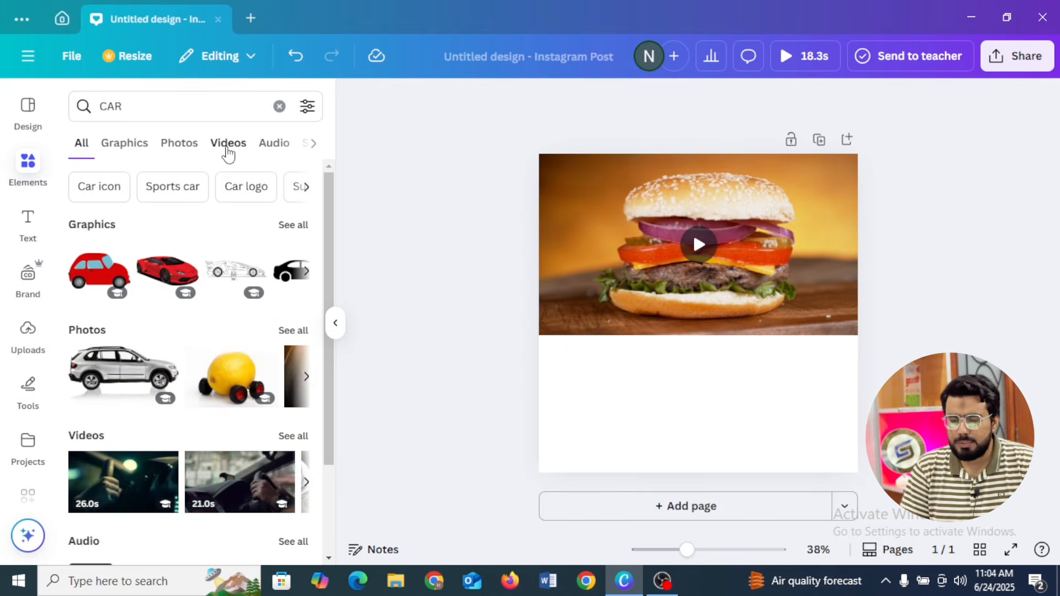
pyautogui.click(228, 145)
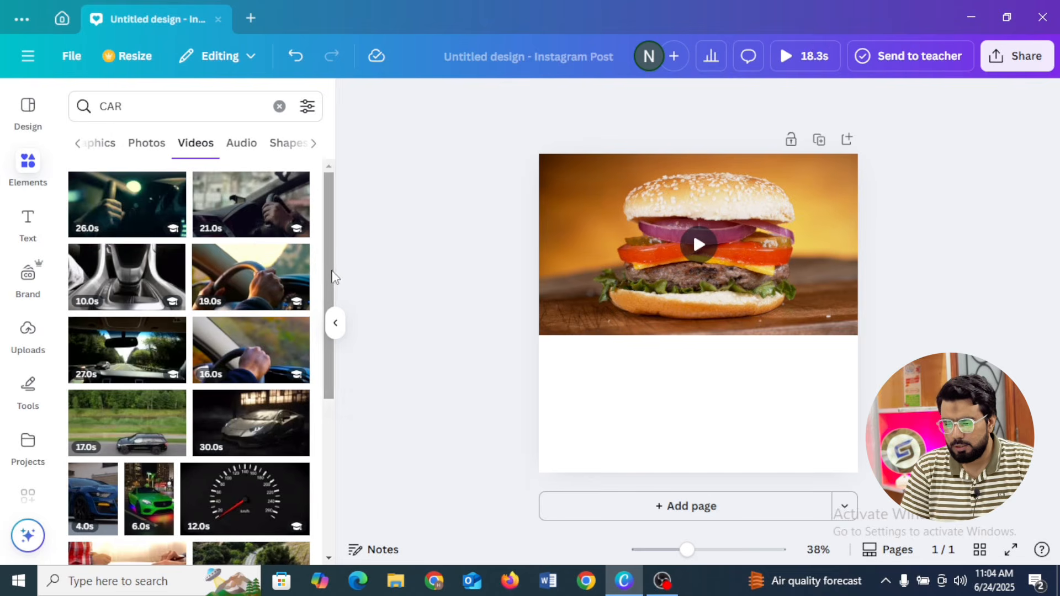
# - Add the 10-second car interior video, place it directly below the burger video and stretch it to the full page width
pyautogui.moveTo(328, 283); pyautogui.dragTo(329, 438)
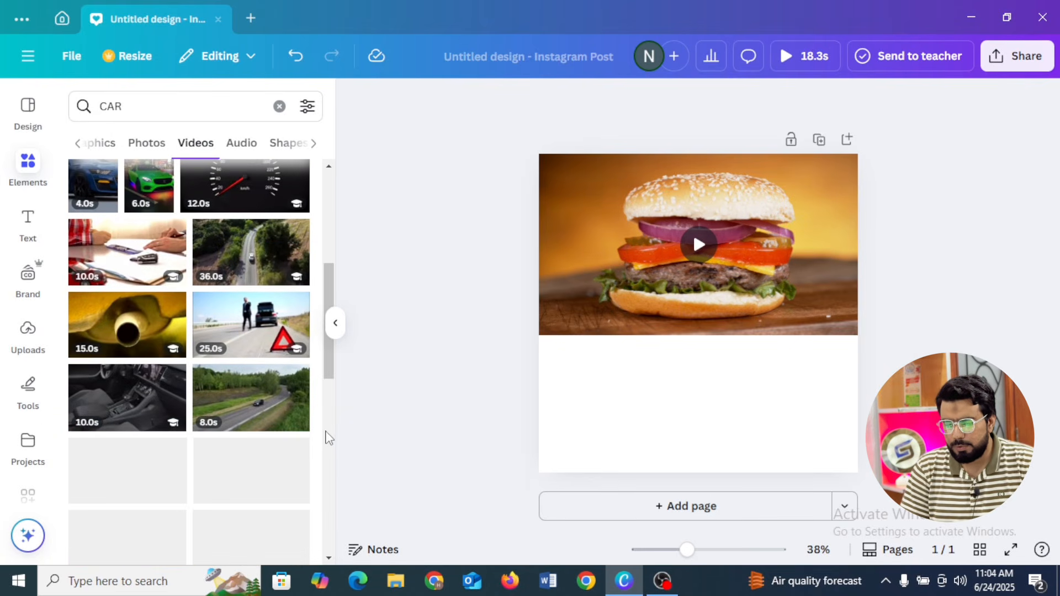
pyautogui.click(130, 392)
pyautogui.moveTo(618, 338); pyautogui.dragTo(539, 406)
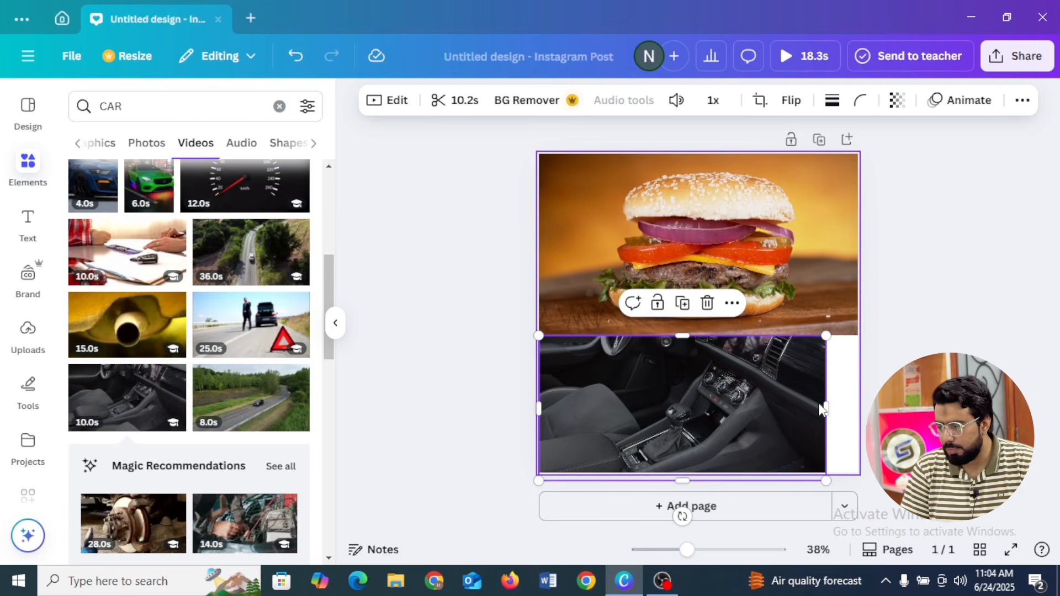
pyautogui.moveTo(828, 410); pyautogui.dragTo(858, 412)
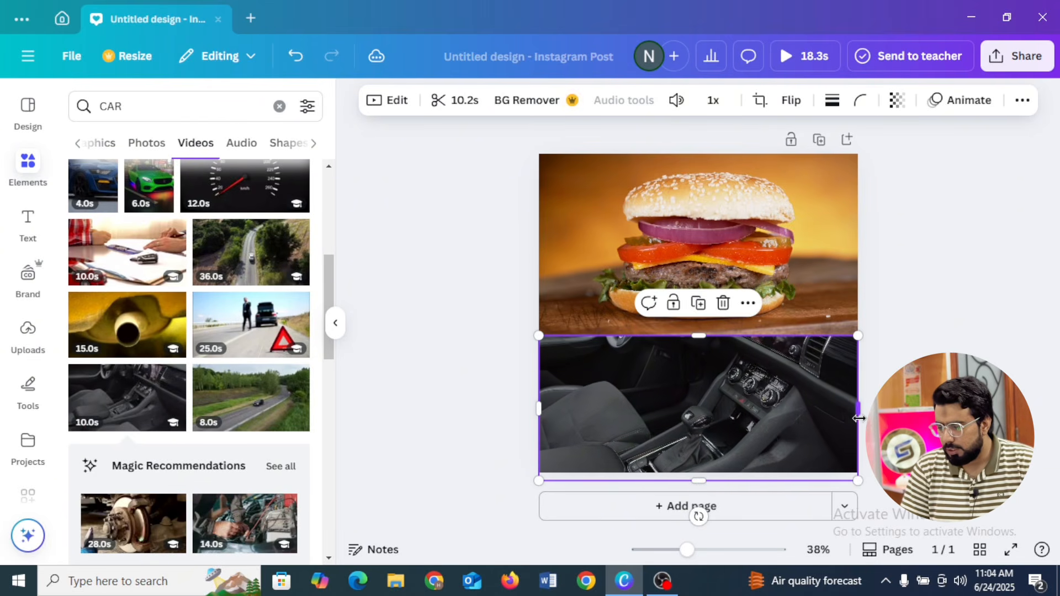
pyautogui.click(942, 341)
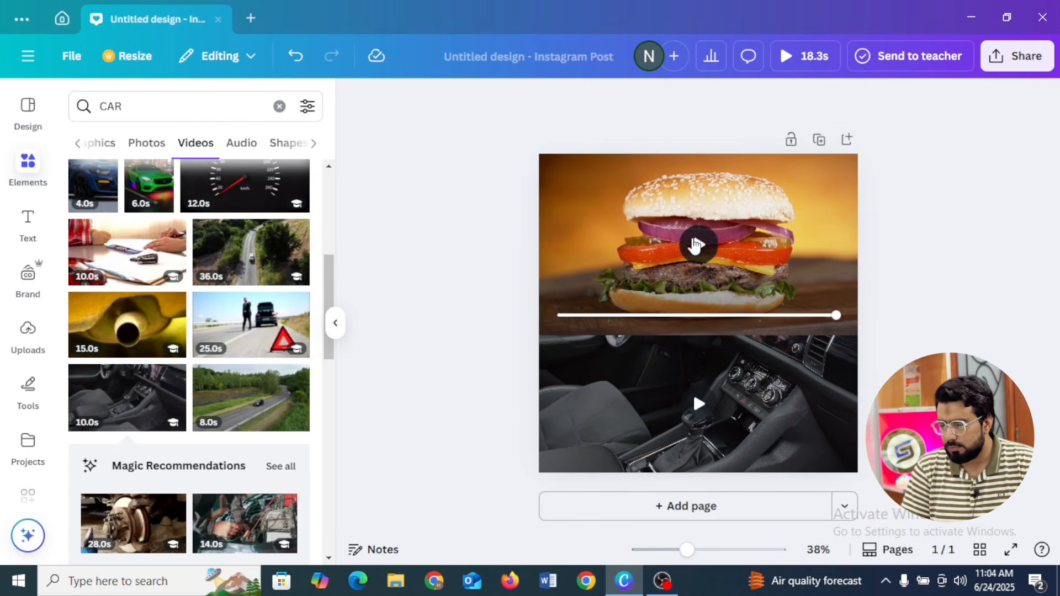
# - Try out the playback of the burger video and the car interior video on the page
pyautogui.click(693, 243)
pyautogui.click(697, 407)
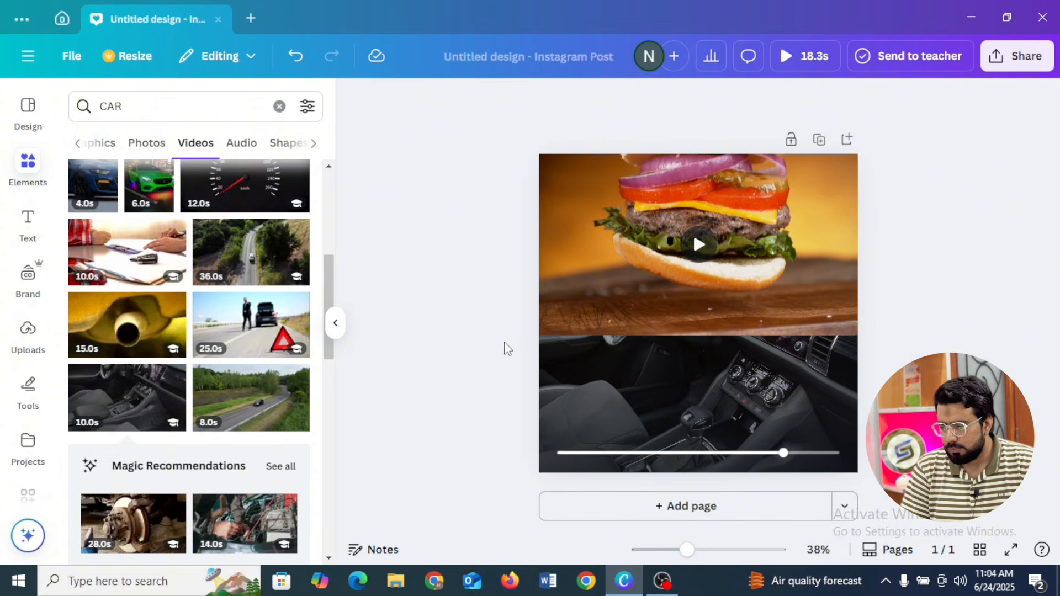
pyautogui.click(699, 245)
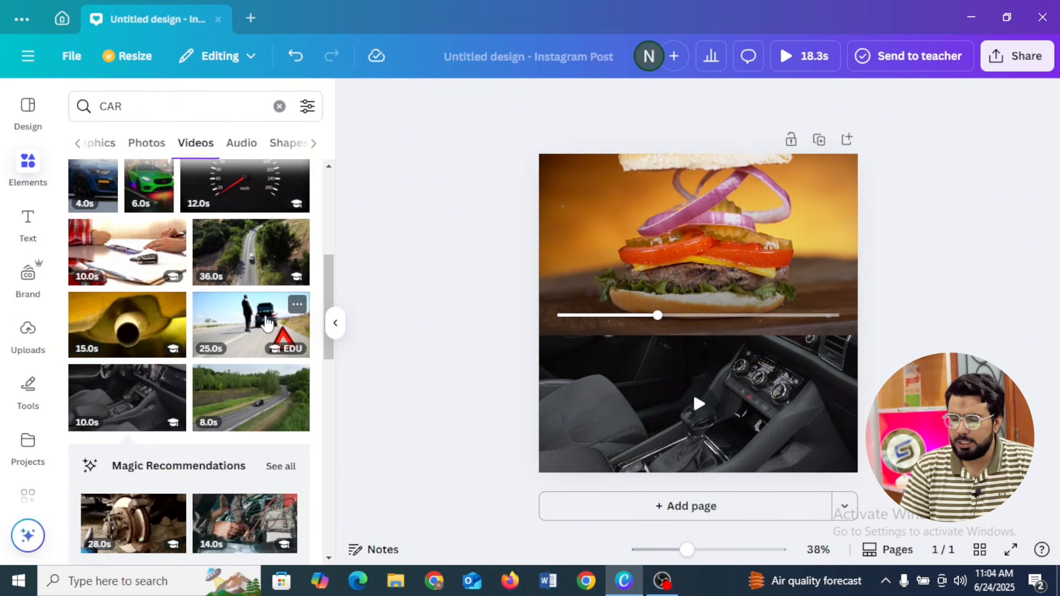
# - Delete the car interior video from beneath the burger video
pyautogui.click(762, 226)
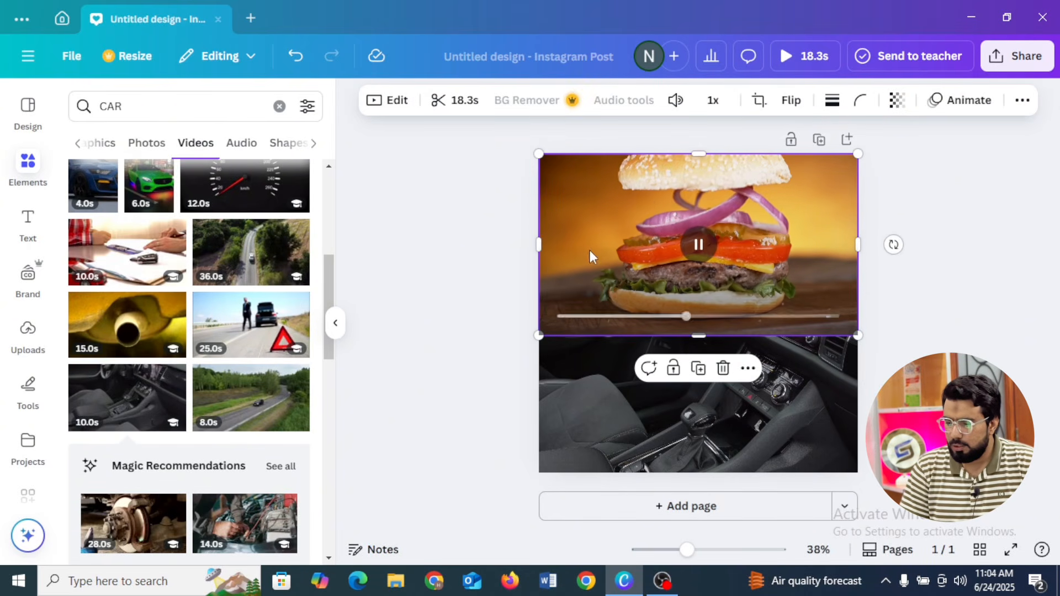
pyautogui.click(604, 429)
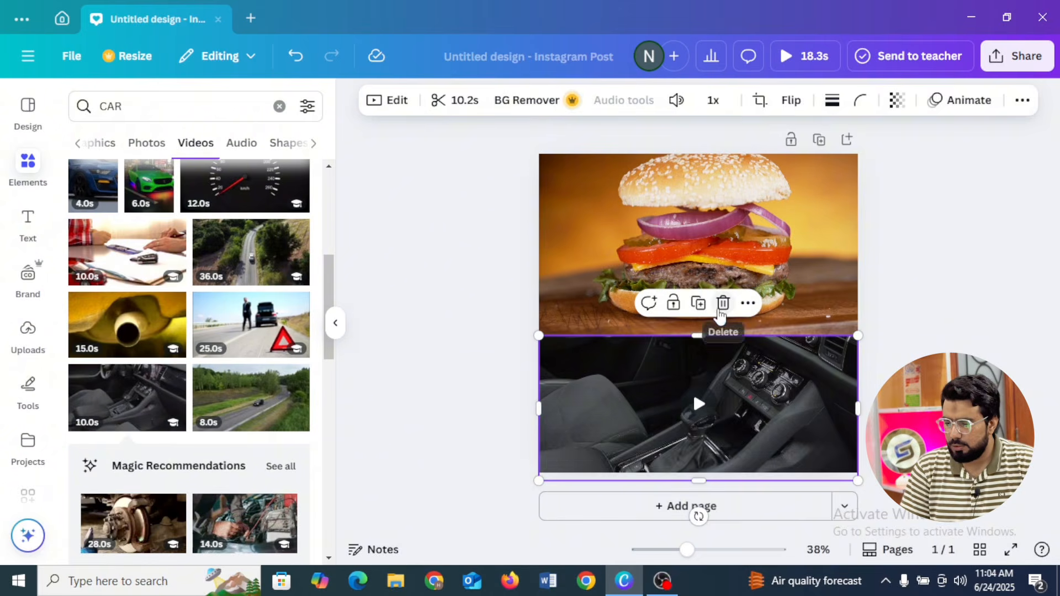
pyautogui.click(723, 303)
# - Search the elements library for "FOOD" graphics and add the burger, fries and drink graphic, shrunk into the page's lower-left area
pyautogui.click(129, 109)
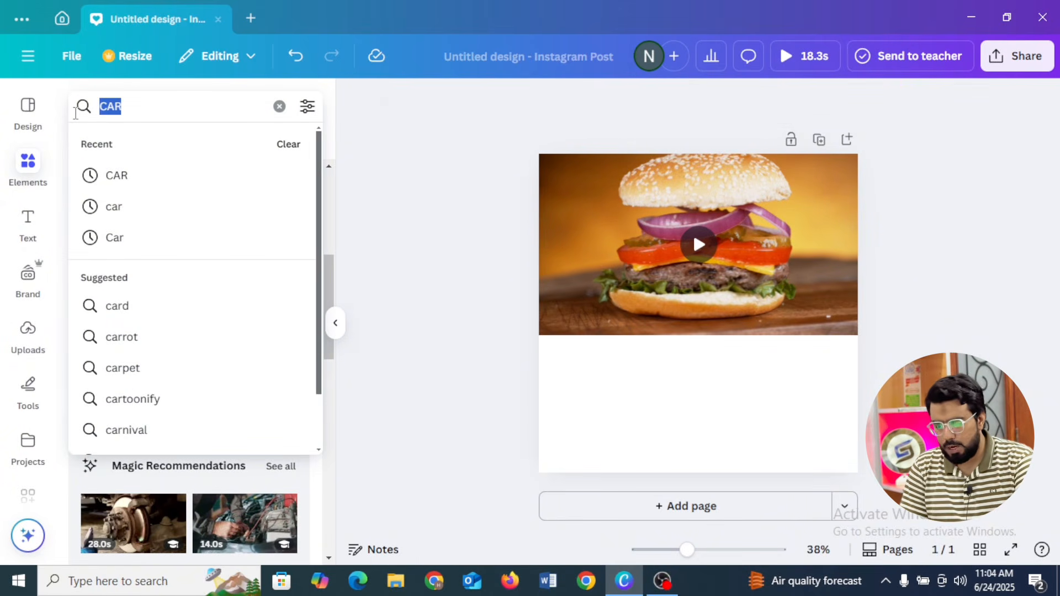
pyautogui.write('FOOD')
pyautogui.press('Return')
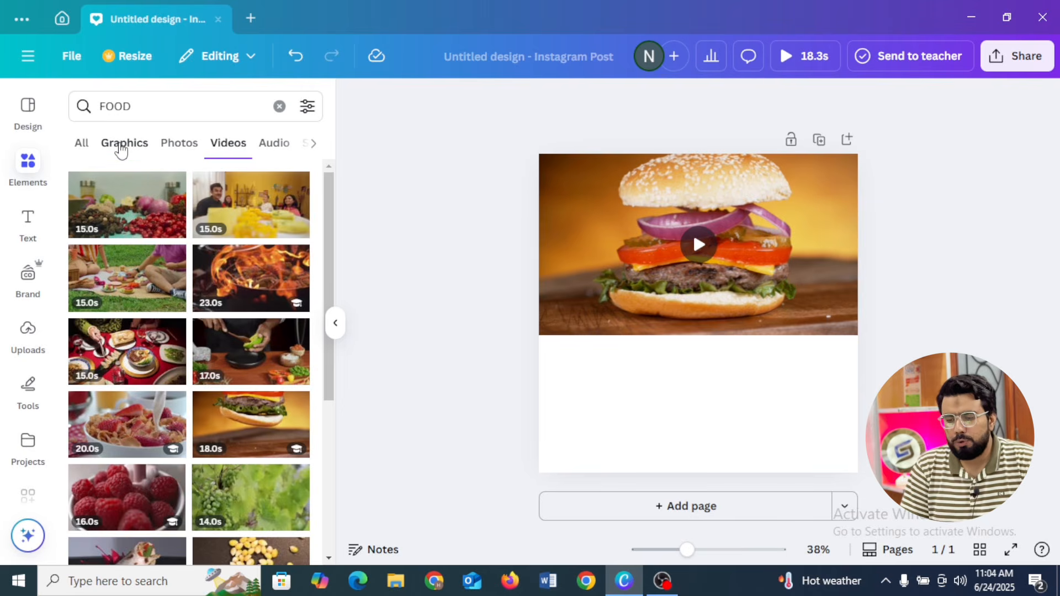
pyautogui.click(121, 148)
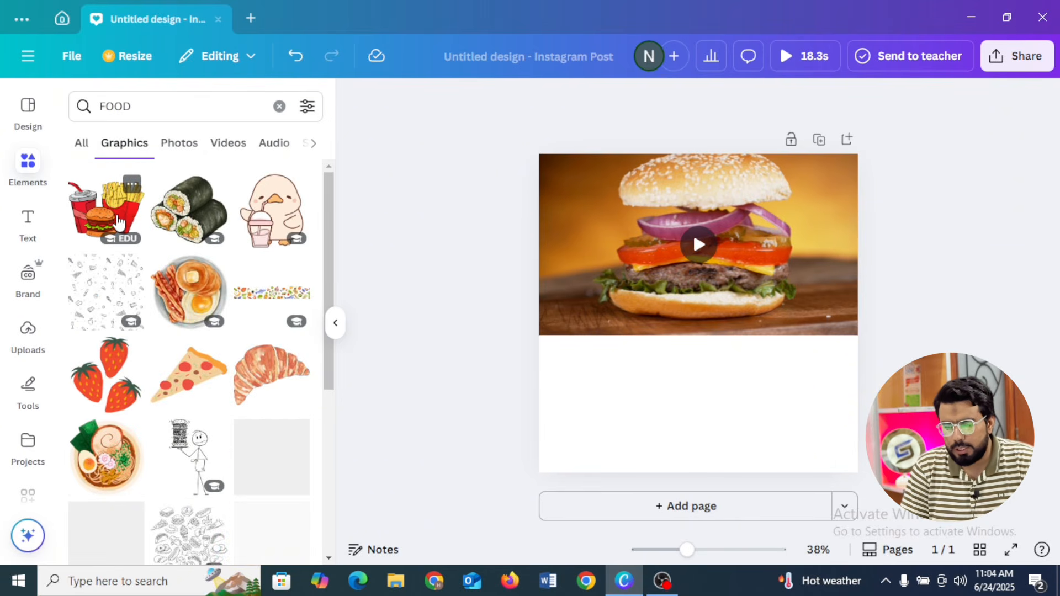
pyautogui.click(122, 232)
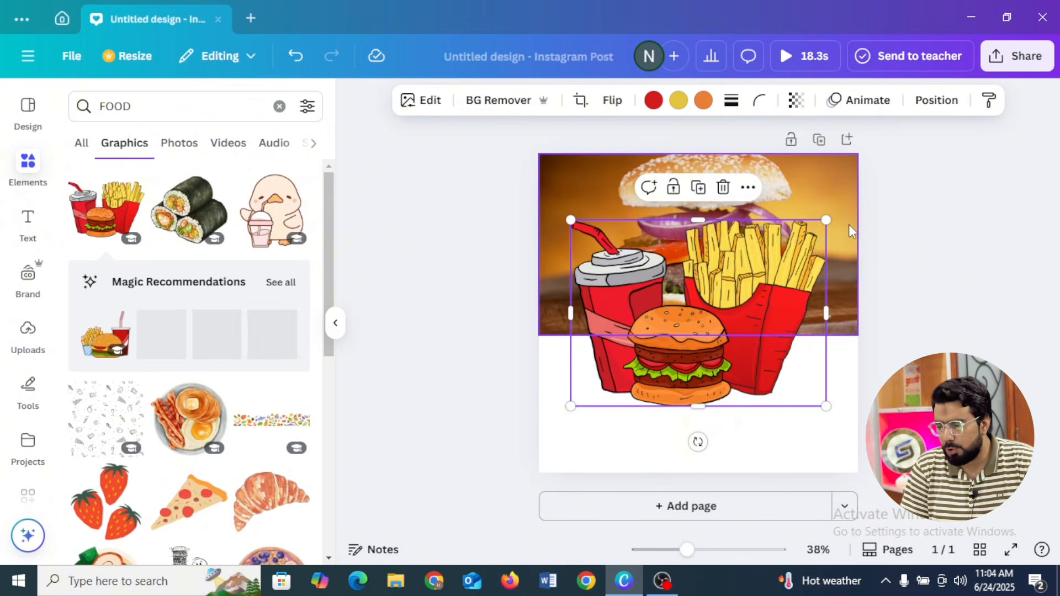
pyautogui.moveTo(826, 220); pyautogui.dragTo(651, 396)
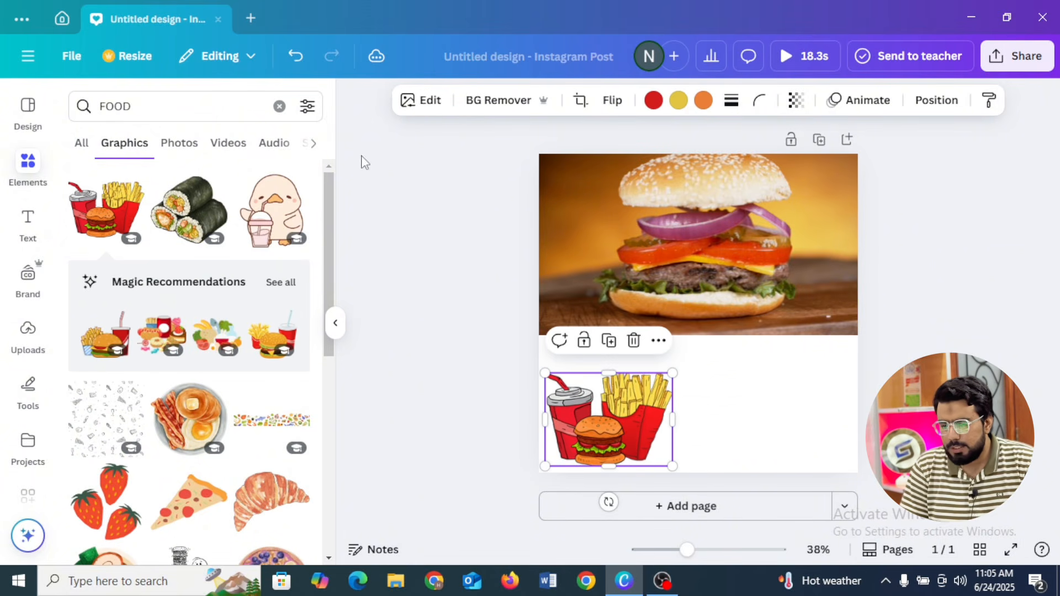
# - Add the photo of the heart-shaped food bowl, shrink it and place it beside the meal graphic below the burger video
pyautogui.click(173, 150)
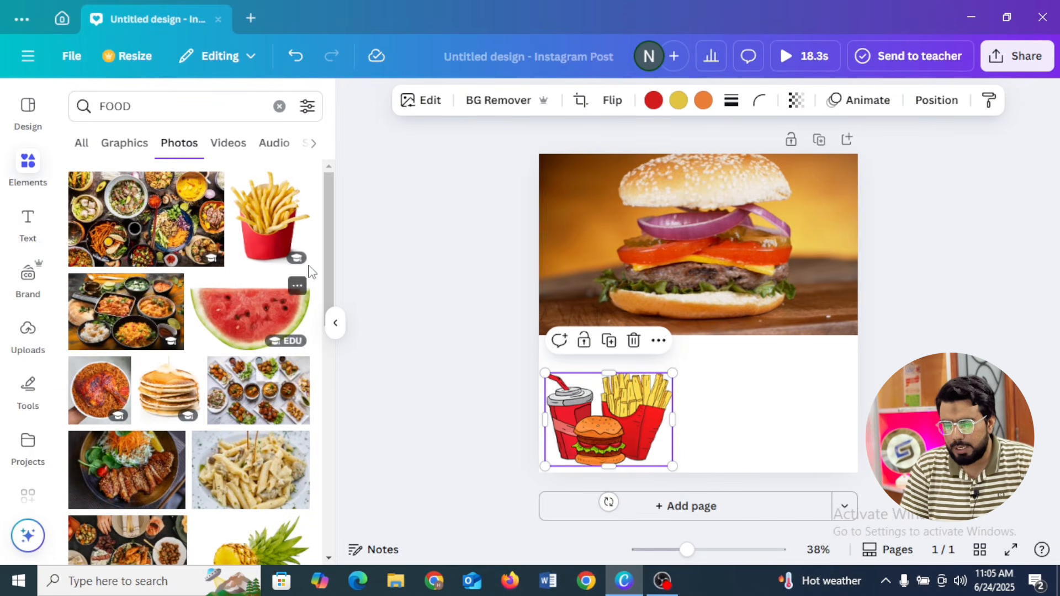
pyautogui.moveTo(325, 239); pyautogui.dragTo(339, 432)
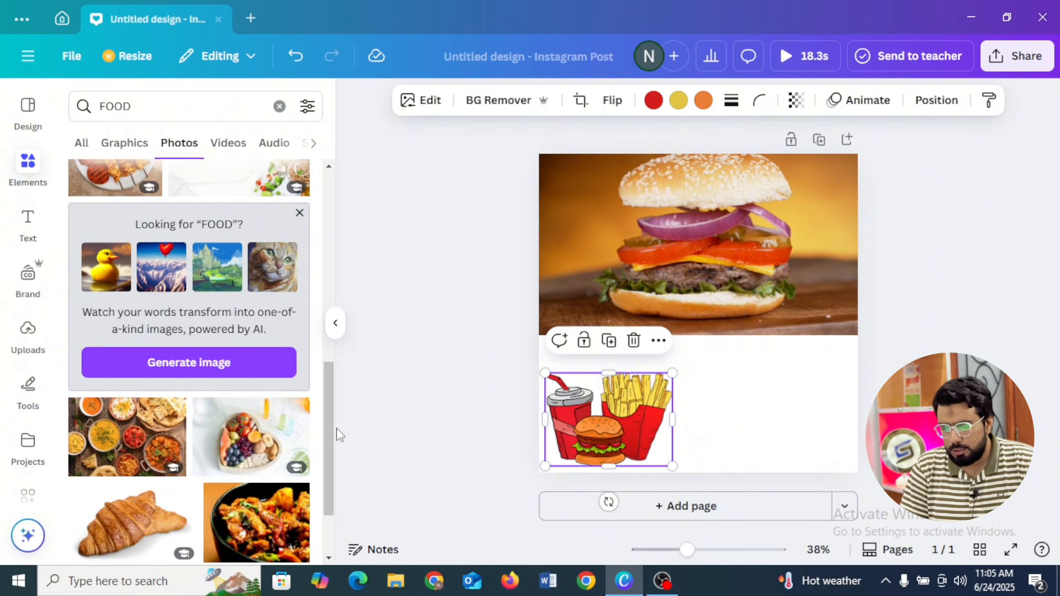
pyautogui.click(251, 436)
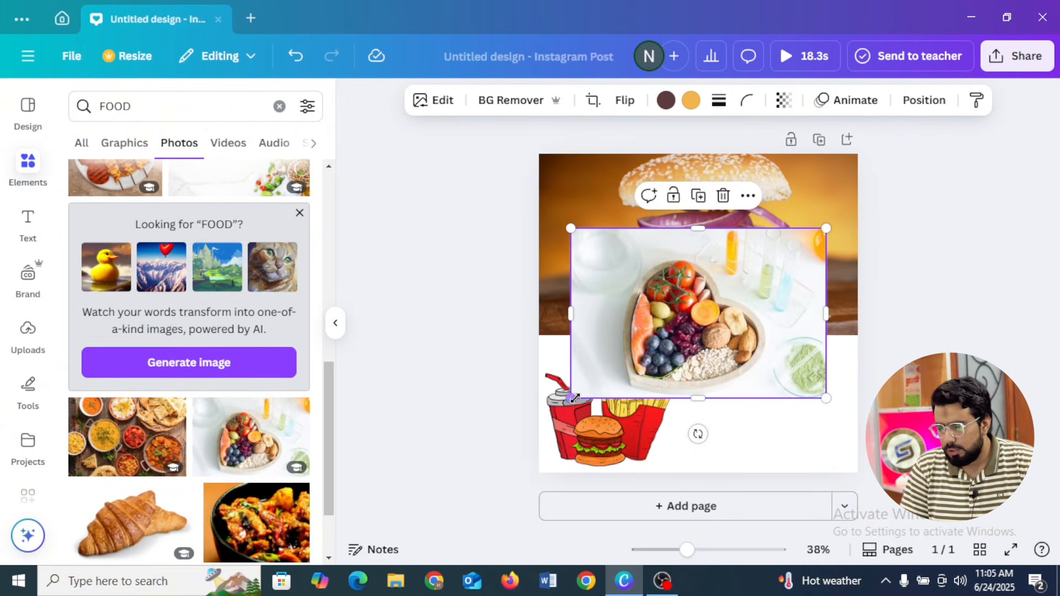
pyautogui.moveTo(572, 399); pyautogui.dragTo(700, 335)
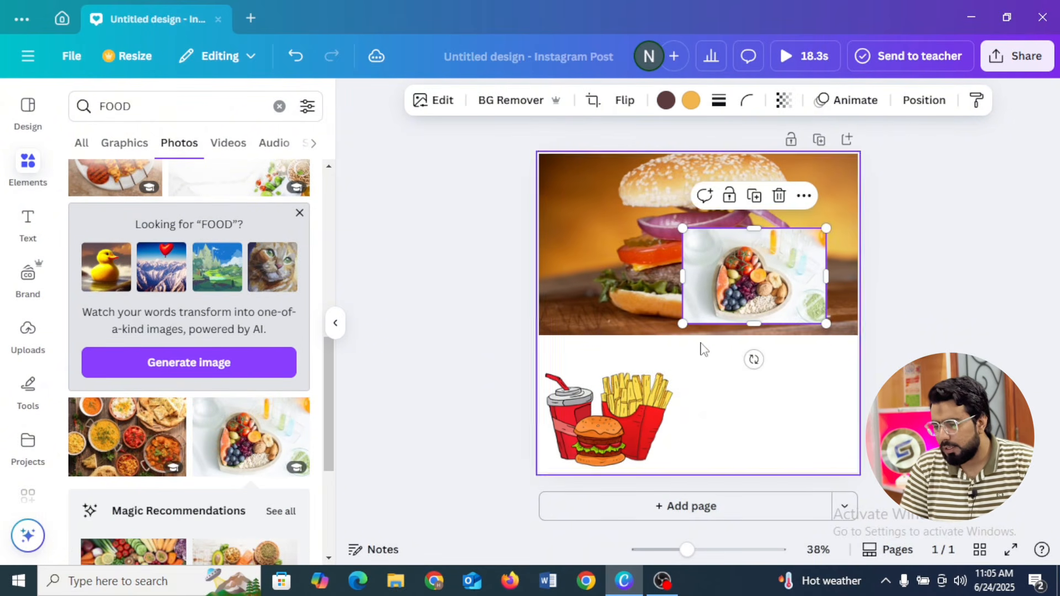
pyautogui.moveTo(751, 268); pyautogui.dragTo(765, 402)
# - Add the photo of the dark dining table with roast chicken from the "FOOD" photos to the page
pyautogui.click(213, 145)
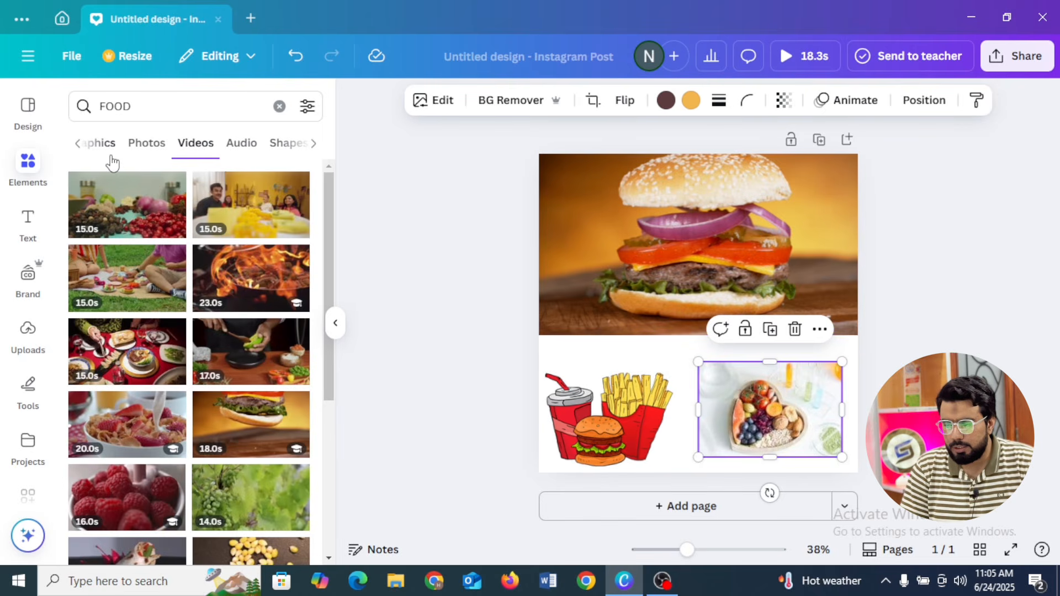
pyautogui.click(155, 144)
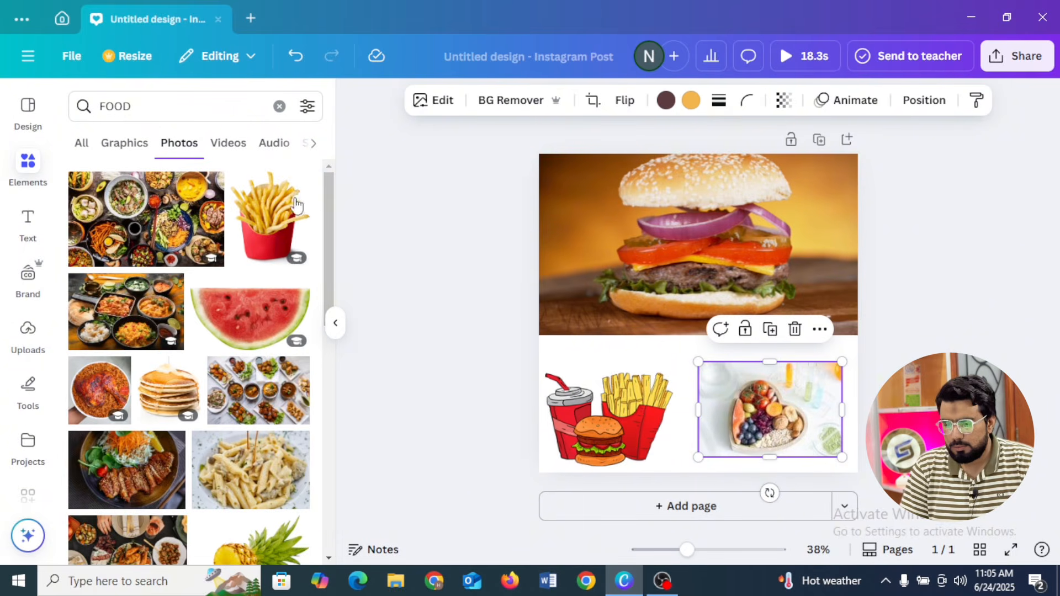
pyautogui.moveTo(329, 209); pyautogui.dragTo(311, 262)
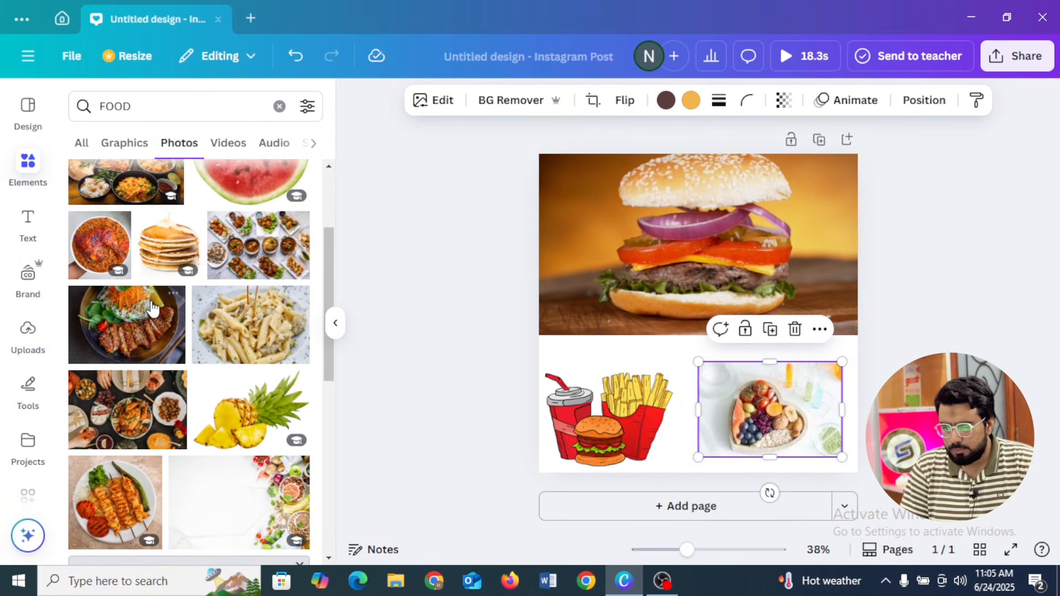
pyautogui.click(128, 396)
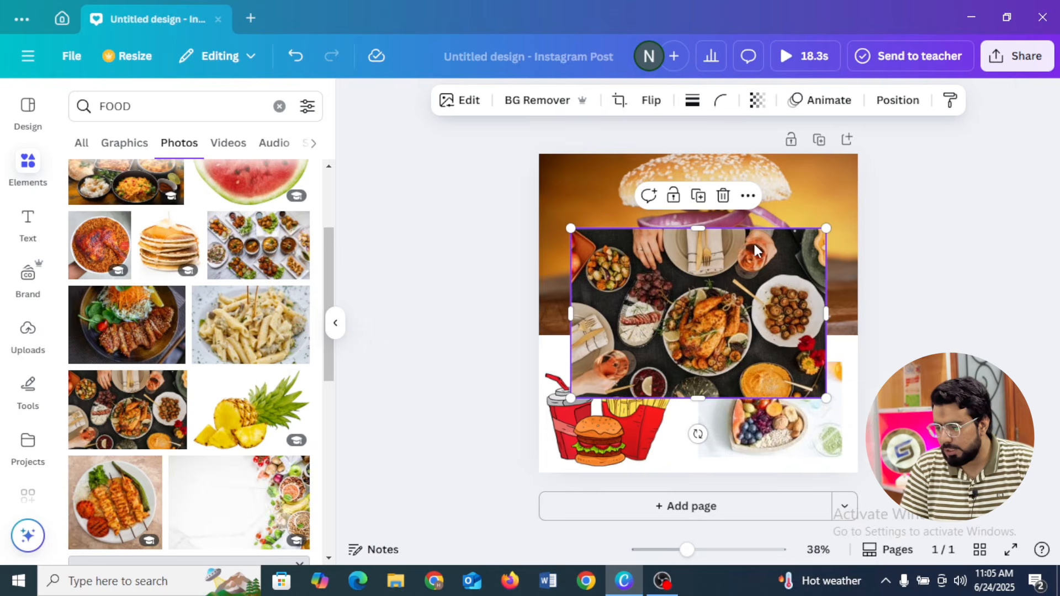
# - Delete the heart-shaped bowl photo, the burger video and the meal graphic, keeping only the dining table photo
pyautogui.click(800, 442)
pyautogui.click(794, 330)
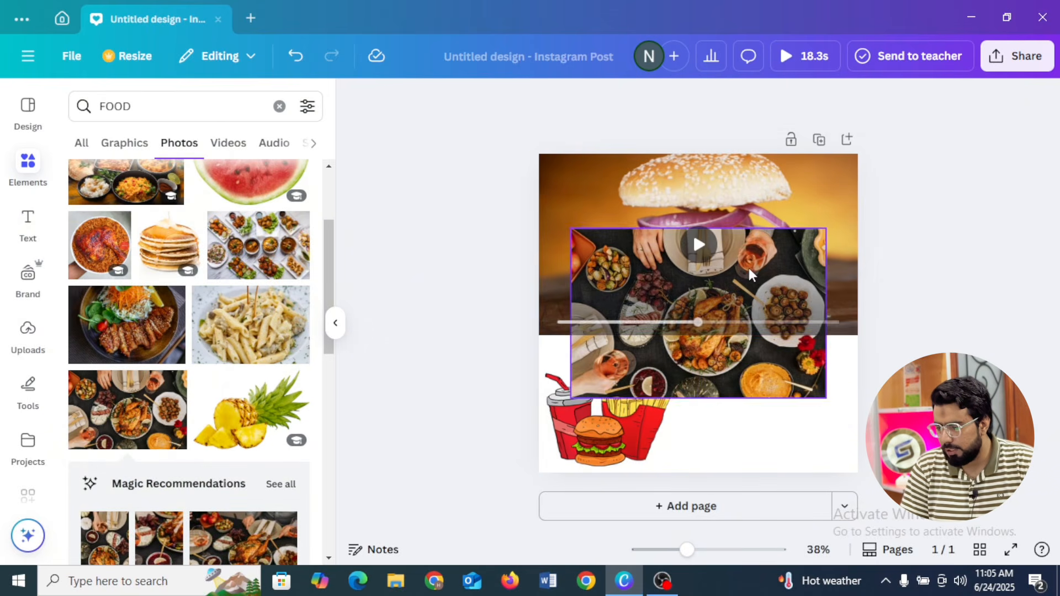
pyautogui.click(774, 168)
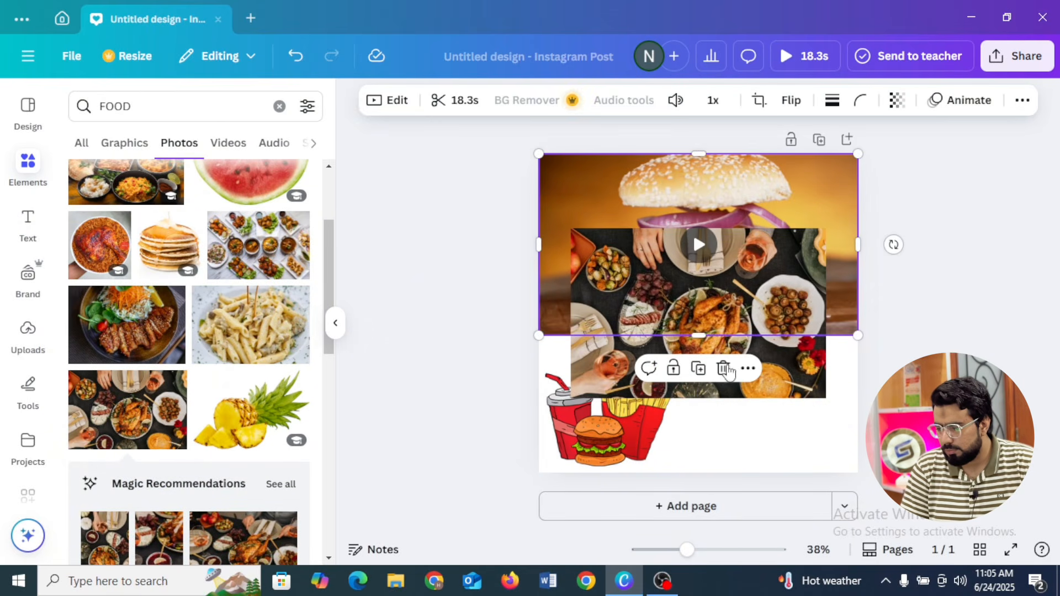
pyautogui.click(724, 369)
pyautogui.click(583, 442)
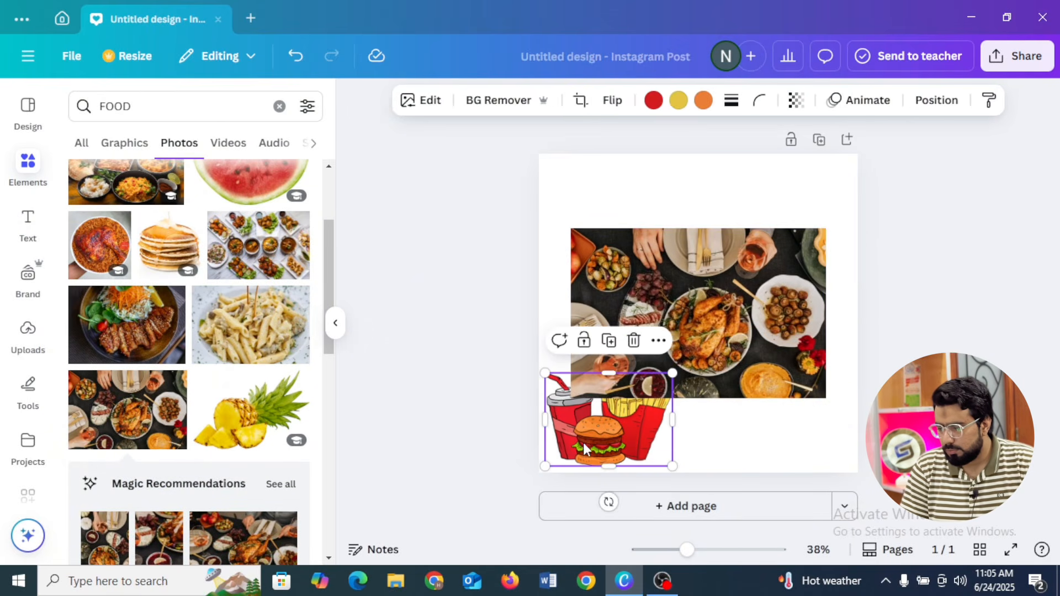
pyautogui.click(634, 342)
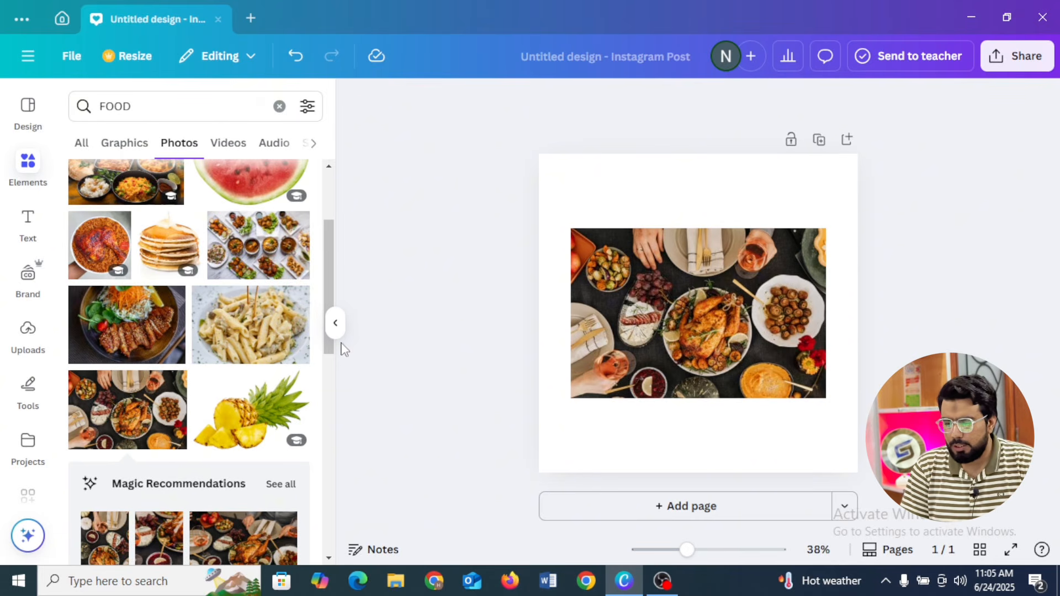
# - Hide the elements library and give the dining table photo a solid red border
pyautogui.click(337, 326)
pyautogui.click(520, 276)
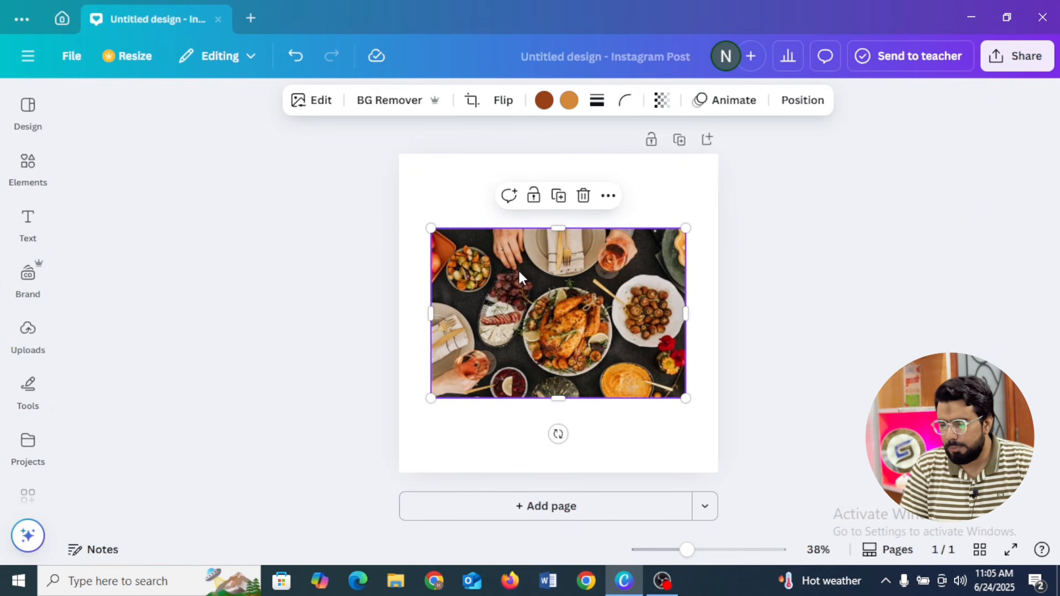
pyautogui.click(595, 105)
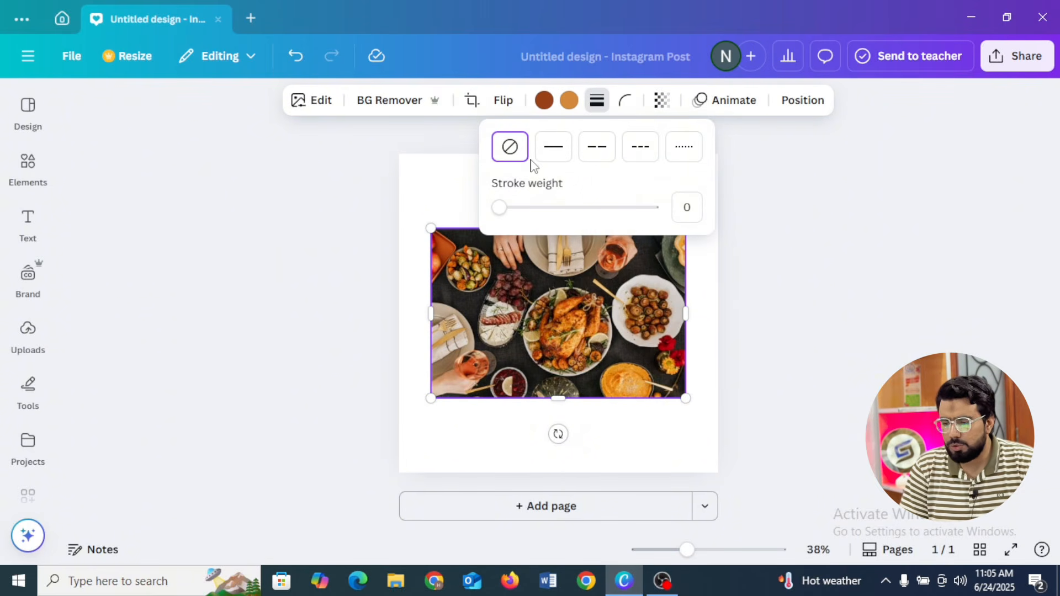
pyautogui.click(552, 147)
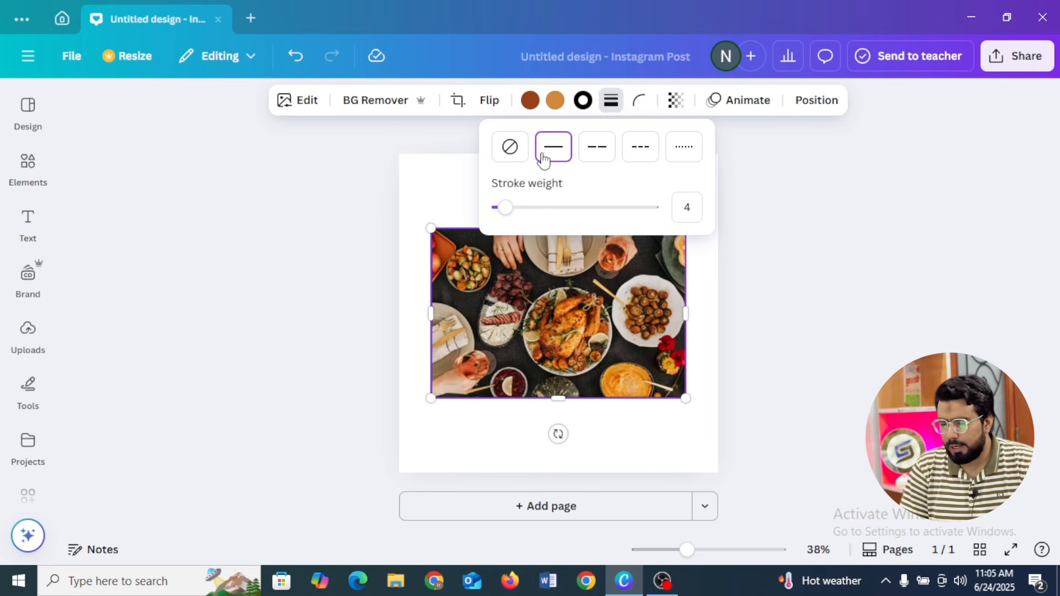
pyautogui.click(584, 100)
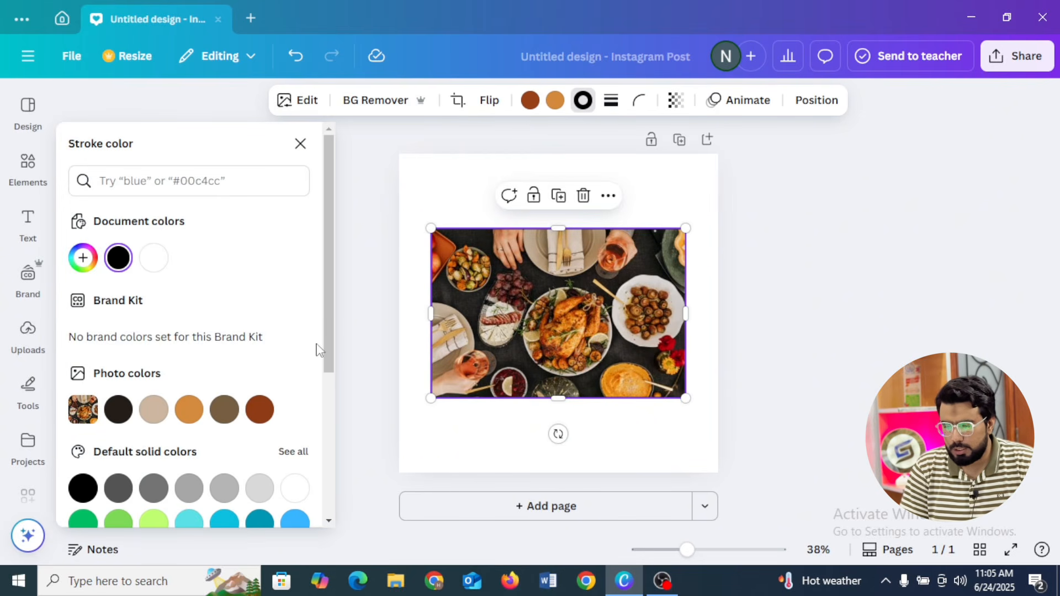
pyautogui.scroll(-3, 332, 421)
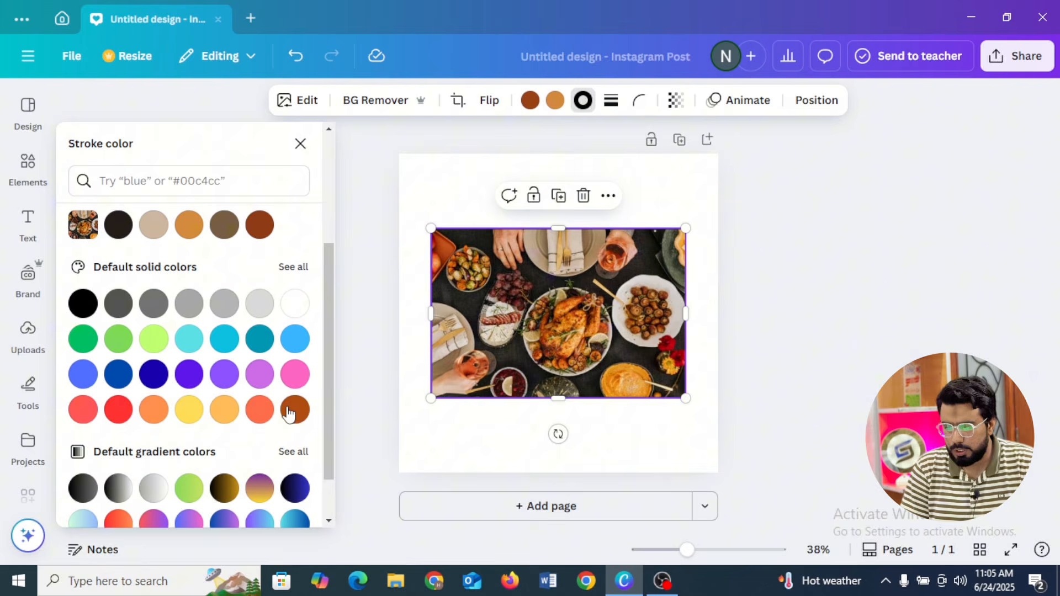
pyautogui.click(118, 411)
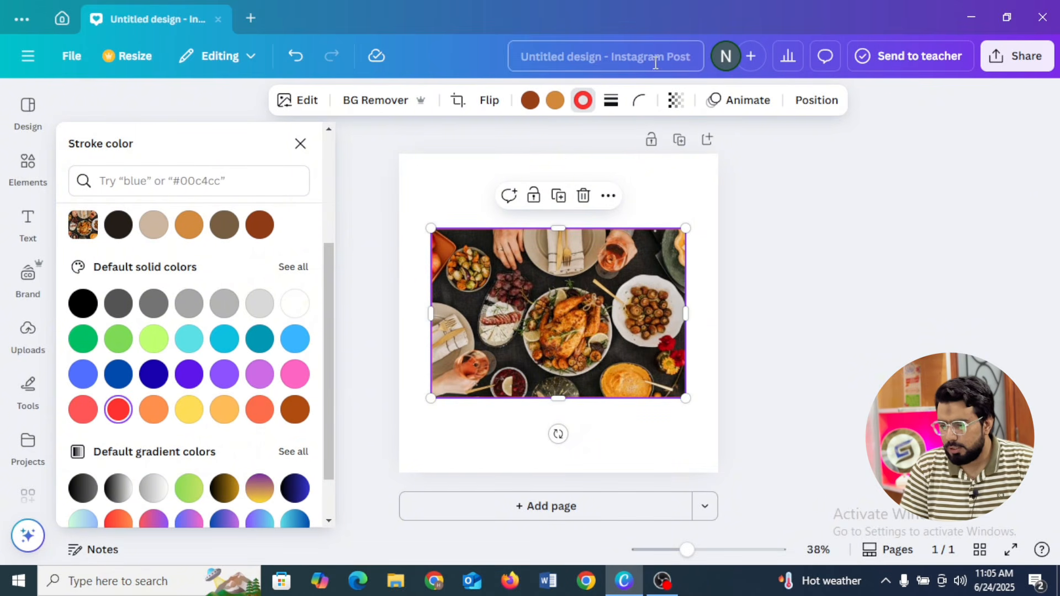
# - Set the stroke weight of the dining table photo's border to 16
pyautogui.click(612, 101)
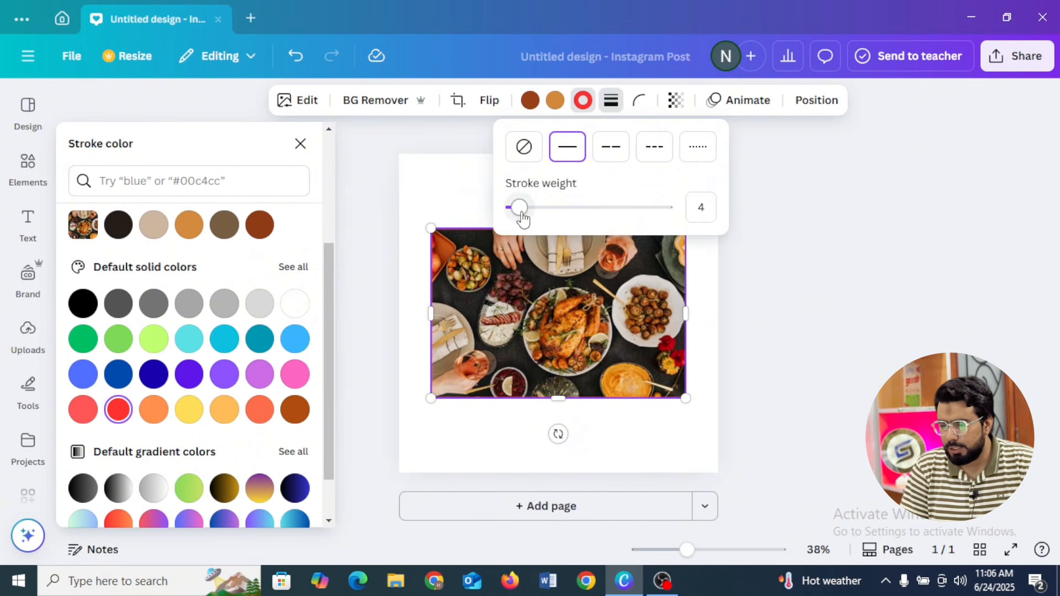
pyautogui.moveTo(522, 219)
pyautogui.mouseDown()
pyautogui.moveTo(569, 218)
pyautogui.moveTo(539, 227)
pyautogui.mouseUp()
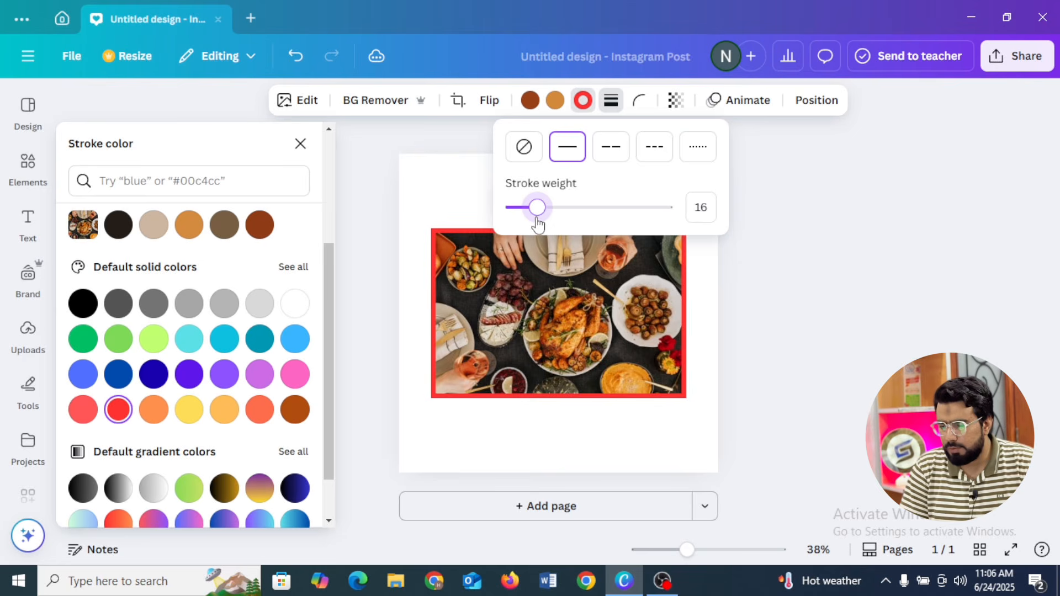
pyautogui.click(786, 257)
pyautogui.click(786, 257)
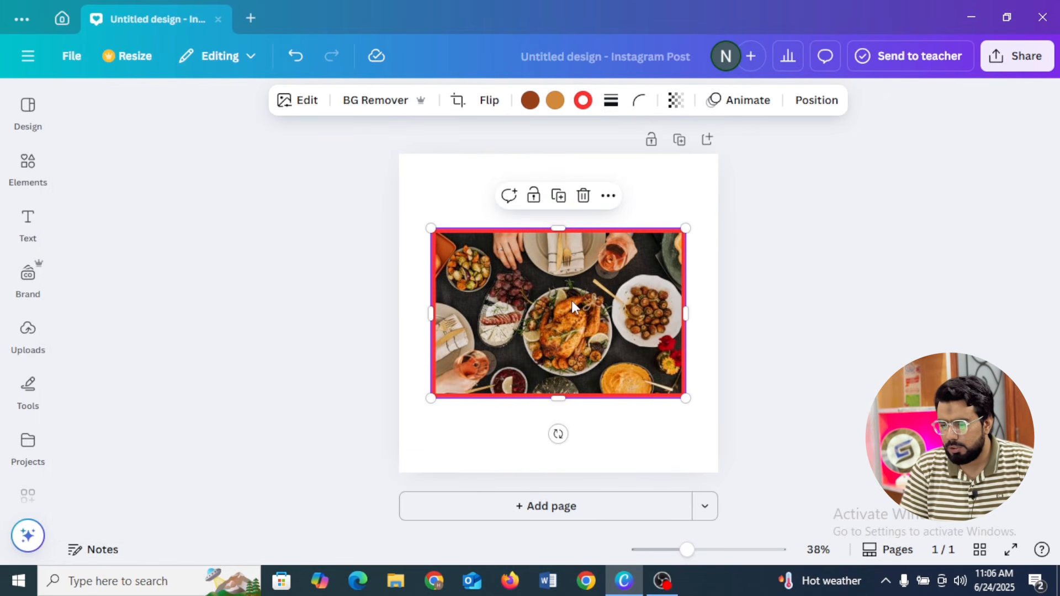
# - Move the dining table photo to the upper part of the page and set its corner rounding to 47
pyautogui.moveTo(571, 301); pyautogui.dragTo(575, 263)
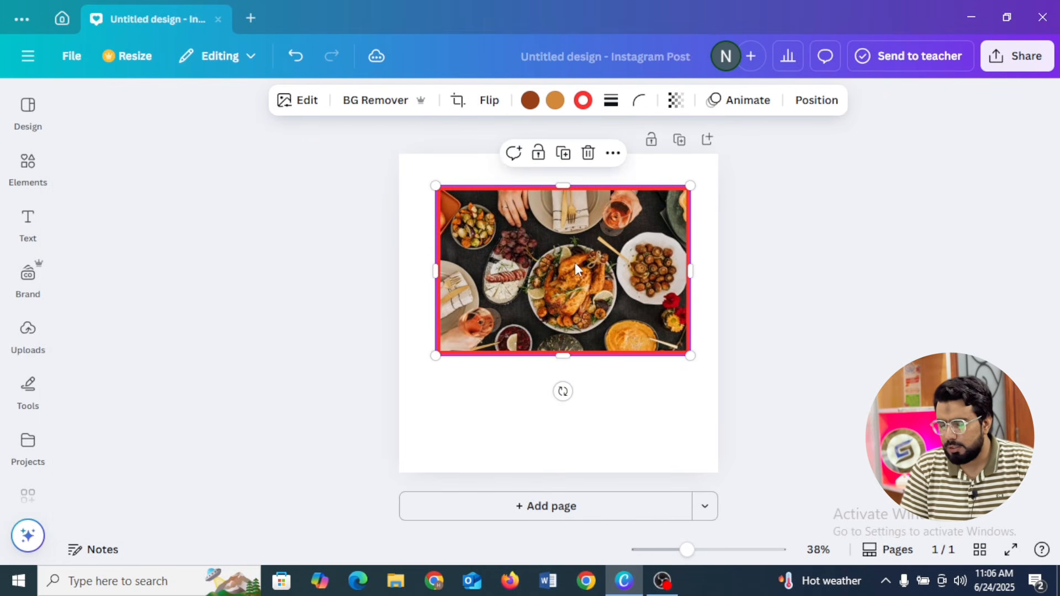
pyautogui.click(639, 102)
pyautogui.moveTo(559, 164); pyautogui.dragTo(616, 178)
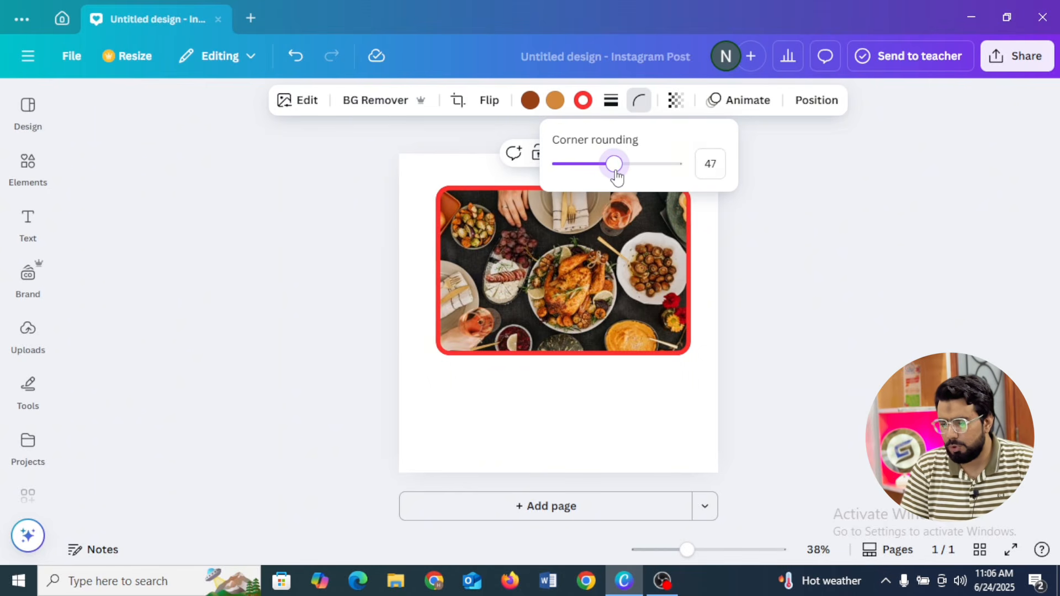
pyautogui.click(535, 254)
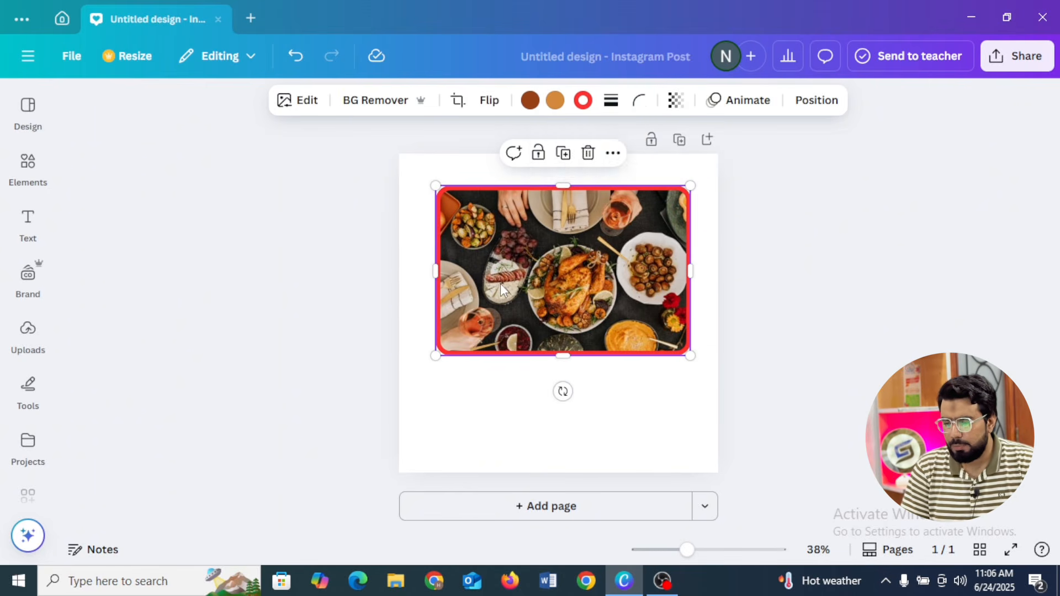
# - Try scaling the bordered photo down to about half size, and enlarge it again to fill most of the page's width
pyautogui.moveTo(499, 286); pyautogui.dragTo(483, 254)
pyautogui.moveTo(672, 322); pyautogui.dragTo(542, 237)
pyautogui.moveTo(459, 197); pyautogui.dragTo(474, 227)
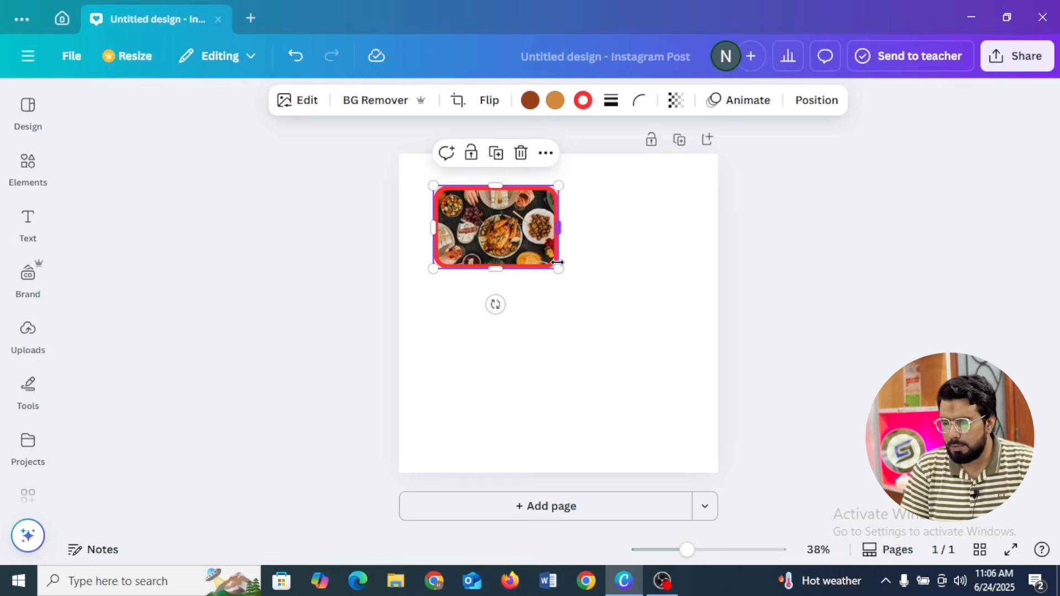
pyautogui.moveTo(559, 270); pyautogui.dragTo(677, 374)
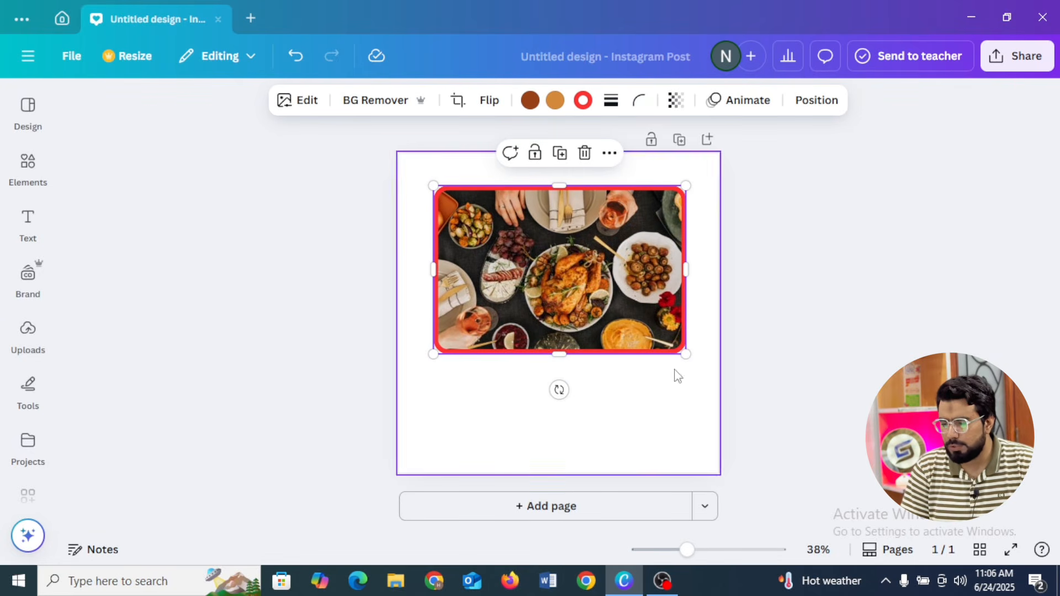
pyautogui.moveTo(432, 355); pyautogui.dragTo(418, 392)
# - Check the FOOD graphics, photo and video results, clear the search, and delete the bordered dining table photo from the page
pyautogui.click(27, 166)
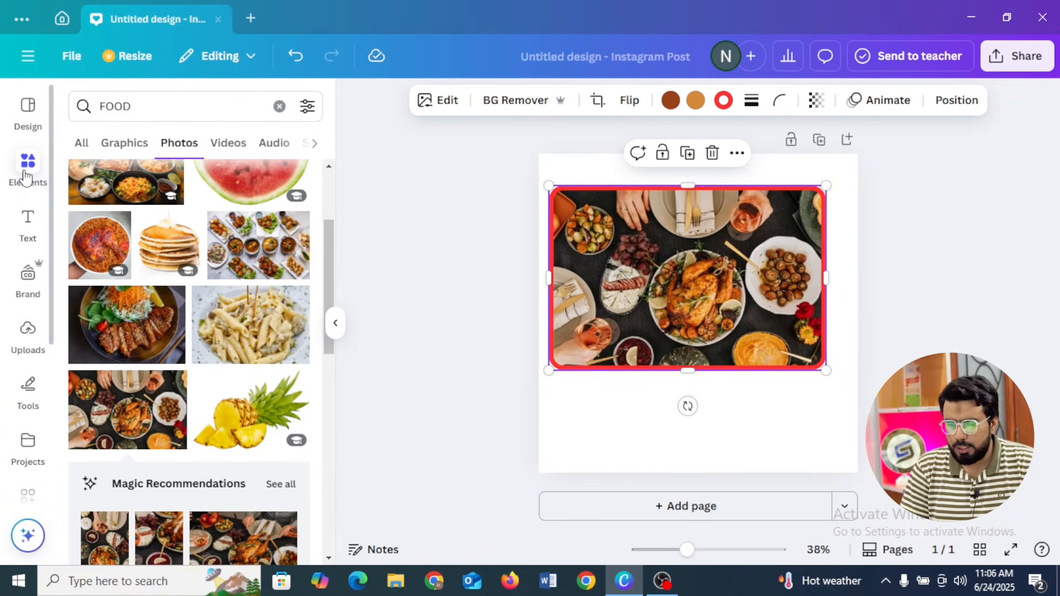
pyautogui.click(118, 143)
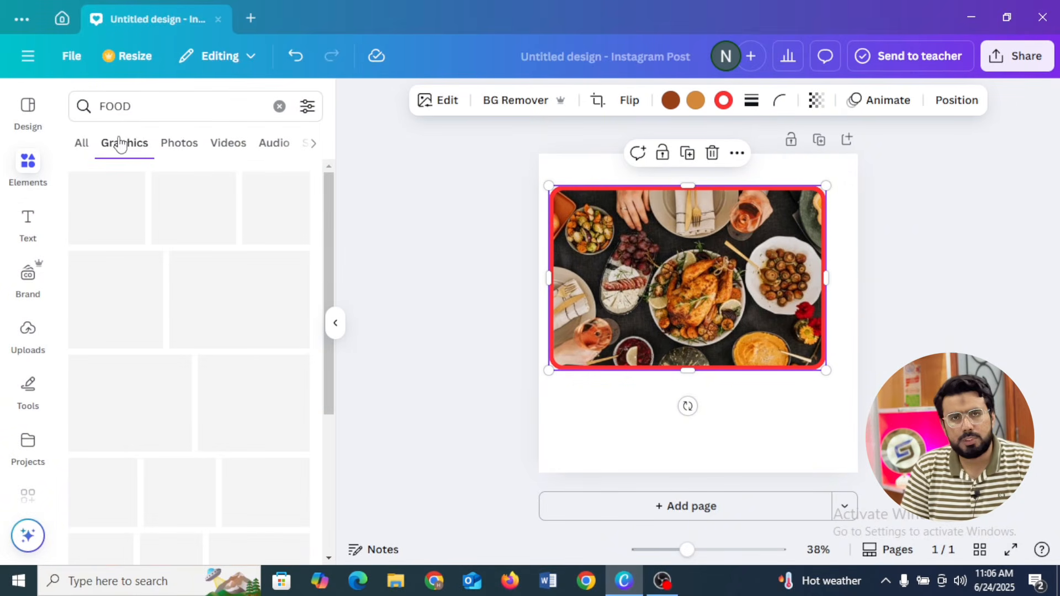
pyautogui.click(182, 149)
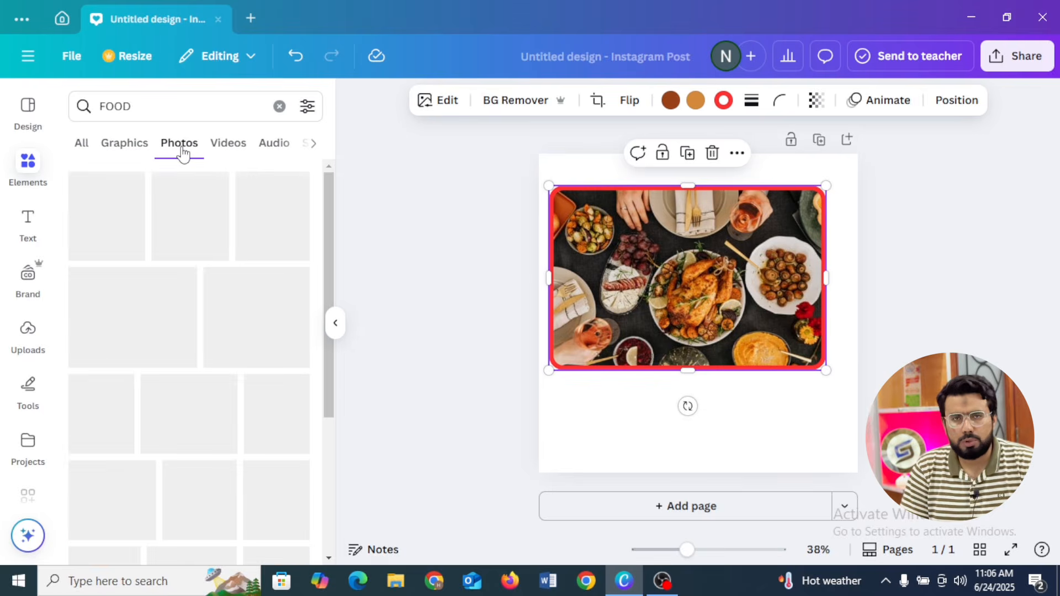
pyautogui.click(238, 148)
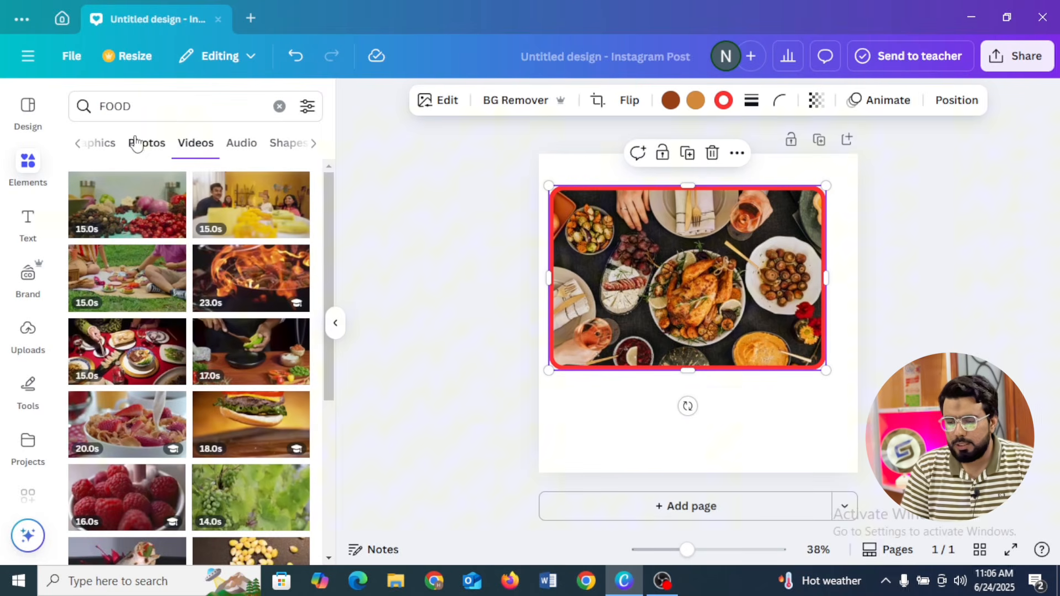
pyautogui.click(279, 106)
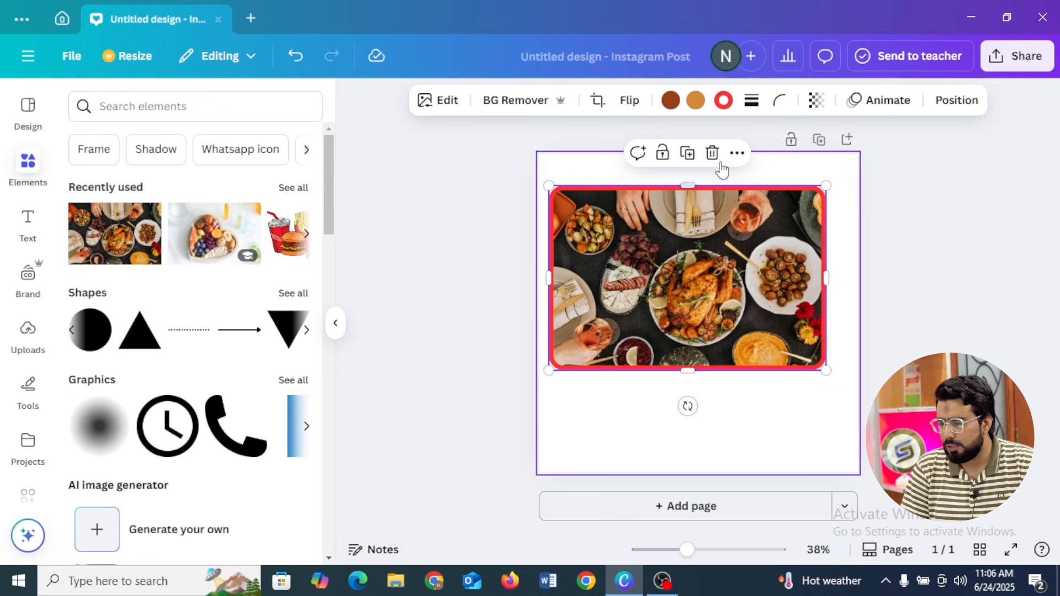
pyautogui.click(712, 154)
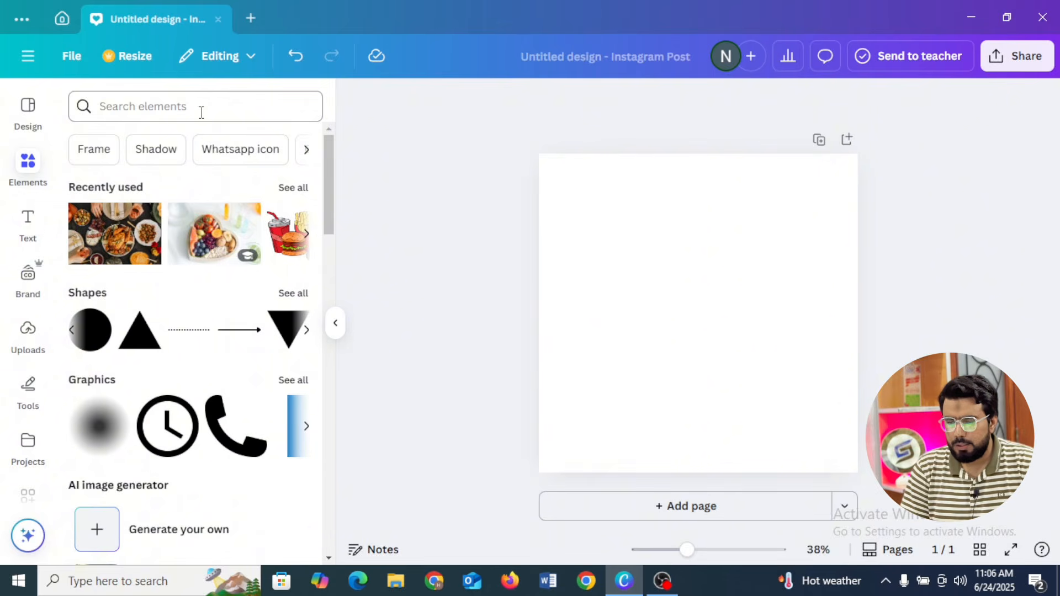
# - Search the elements library for Frame and show all results in the Frames category
pyautogui.click(106, 110)
pyautogui.write('FRAME')
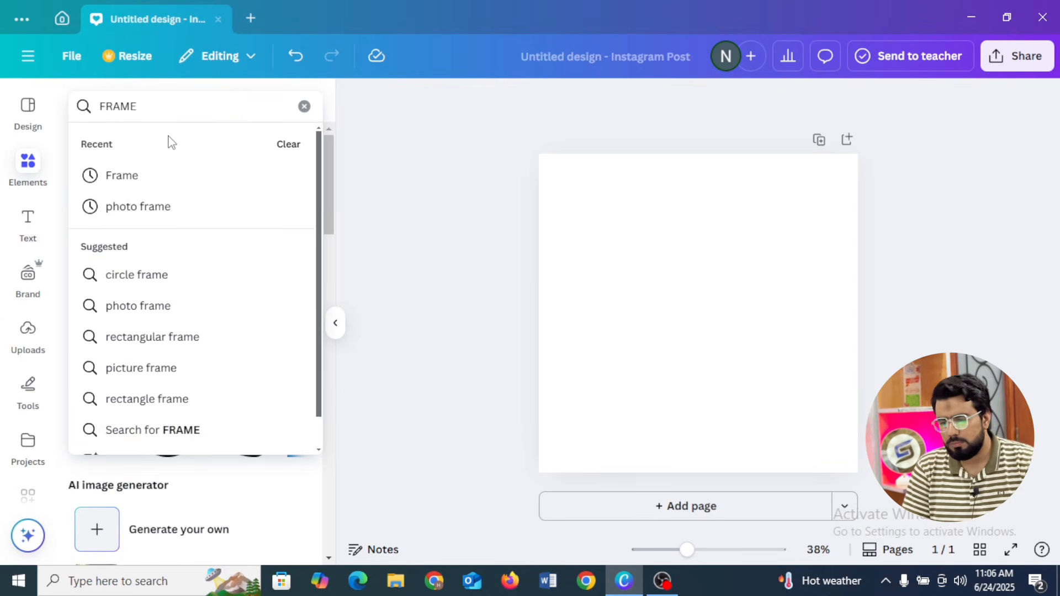
pyautogui.click(138, 173)
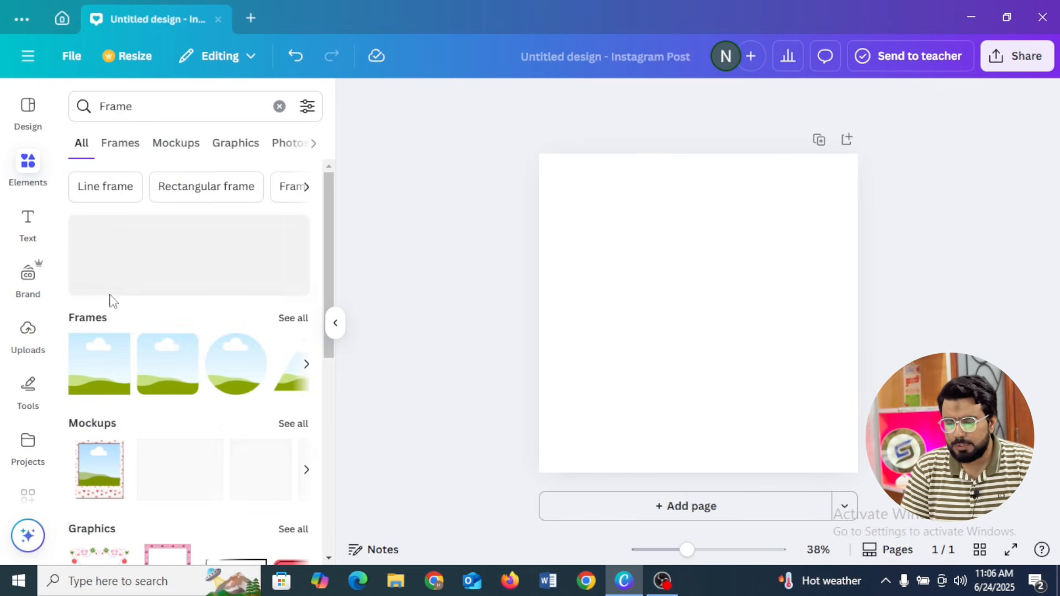
pyautogui.click(301, 320)
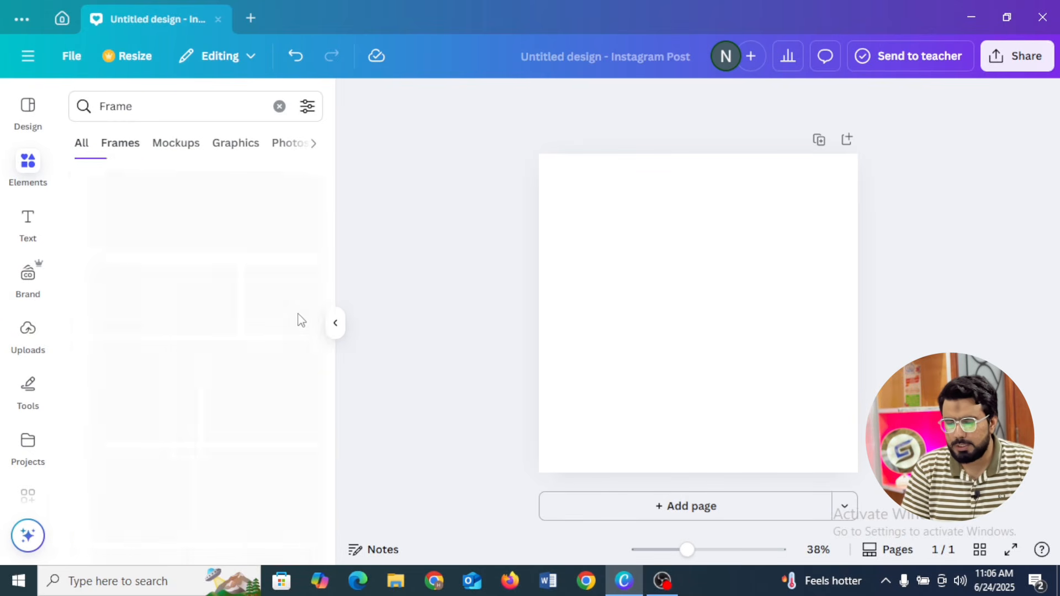
# - Browse the available frame shapes, add the plain circular frame to the page, and hide the elements library
pyautogui.moveTo(326, 229); pyautogui.dragTo(327, 504)
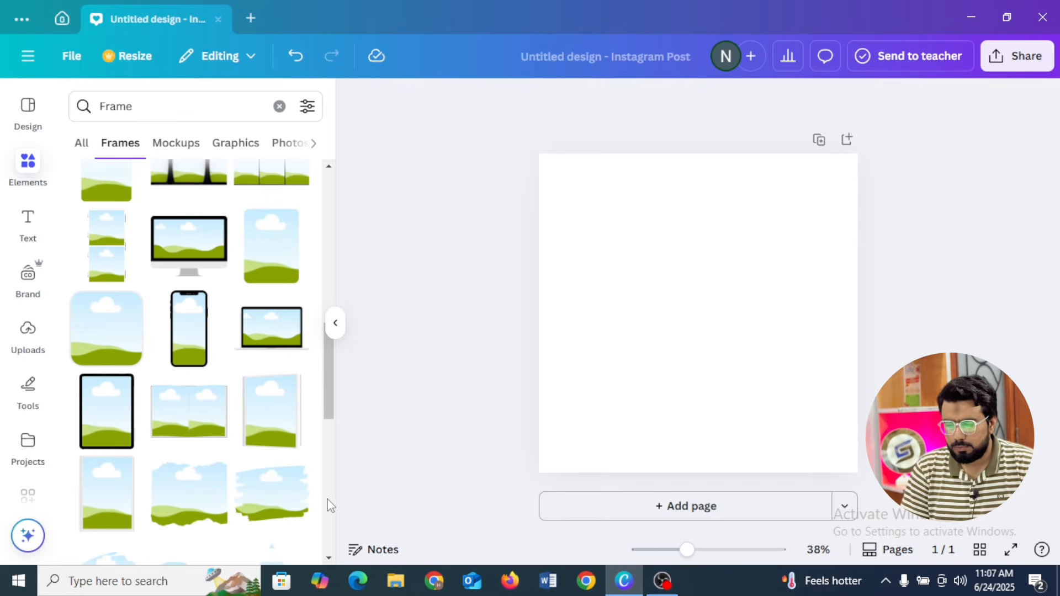
pyautogui.moveTo(325, 387); pyautogui.dragTo(327, 390)
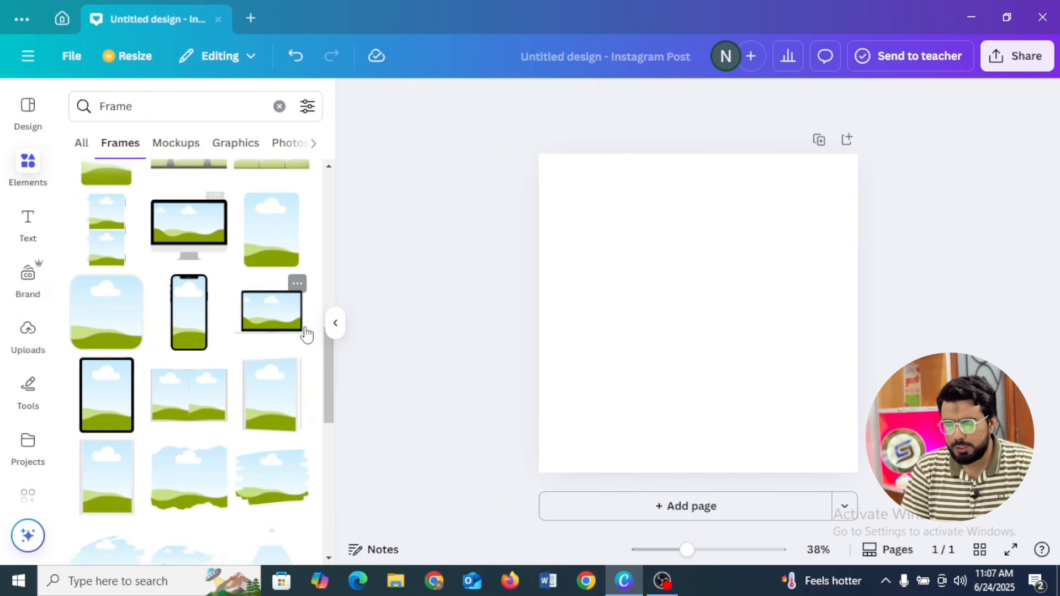
pyautogui.moveTo(333, 358); pyautogui.dragTo(322, 581)
pyautogui.scroll(-3, 330, 501)
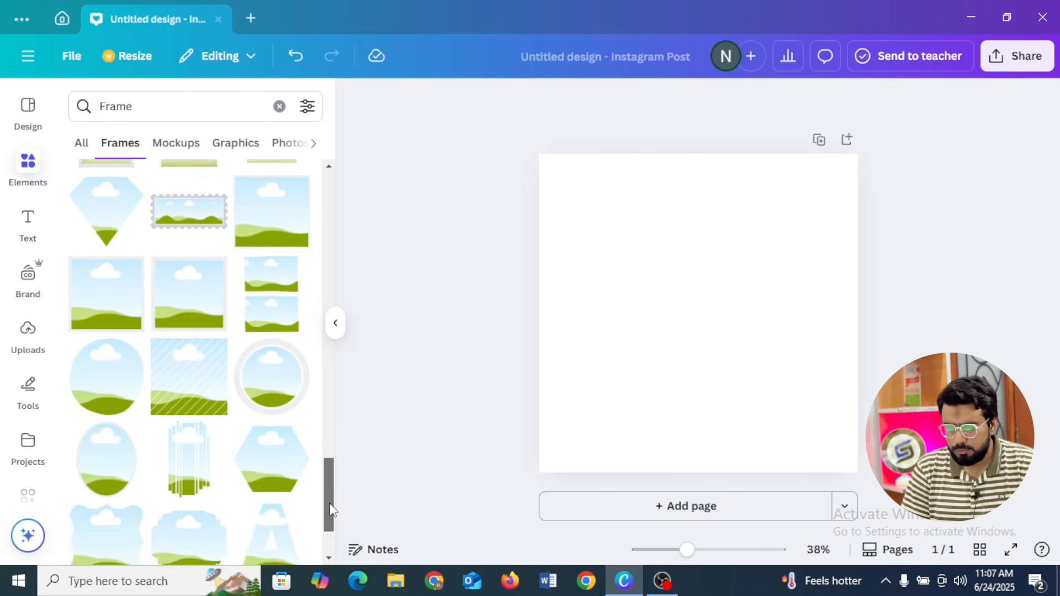
pyautogui.scroll(-4, 329, 532)
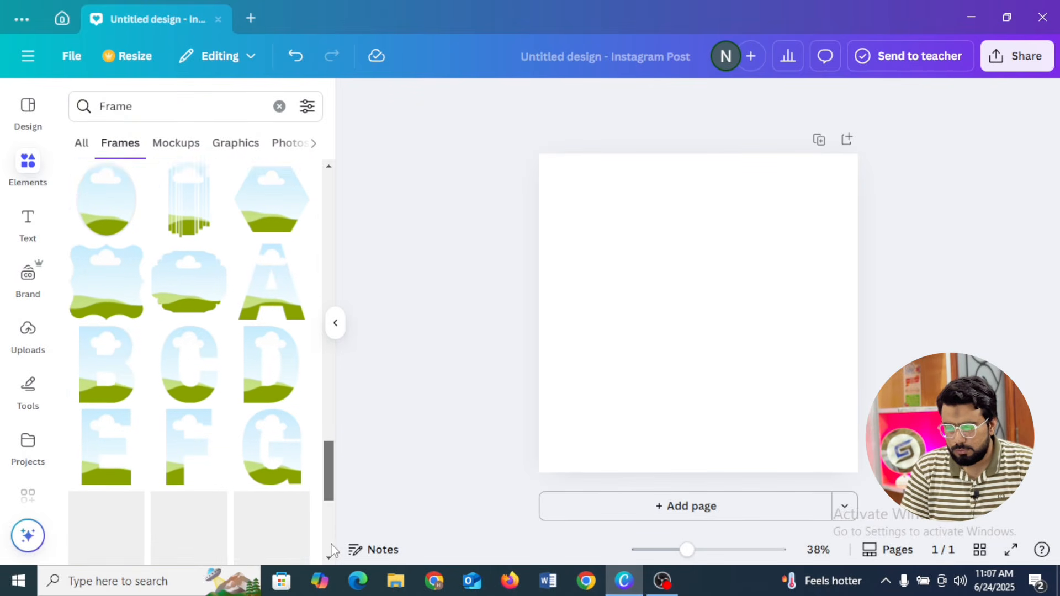
pyautogui.moveTo(329, 521); pyautogui.dragTo(325, 275)
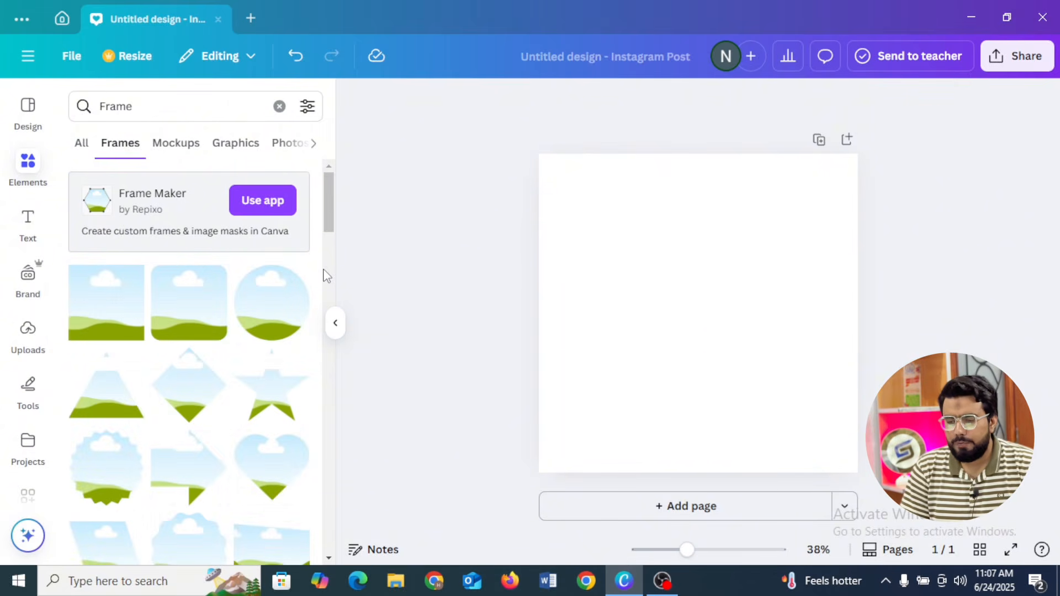
pyautogui.click(258, 299)
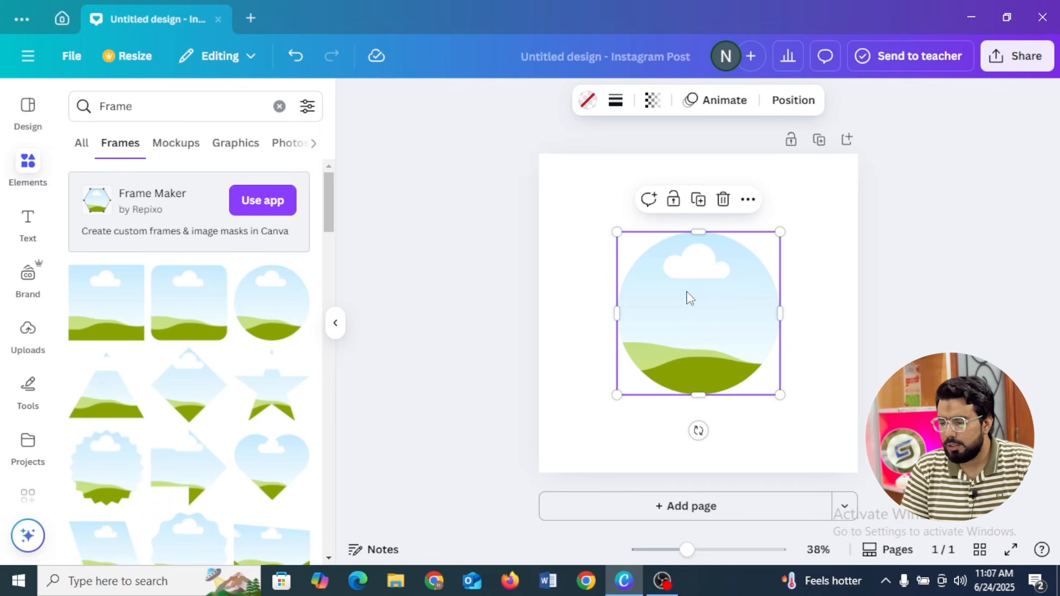
pyautogui.click(336, 325)
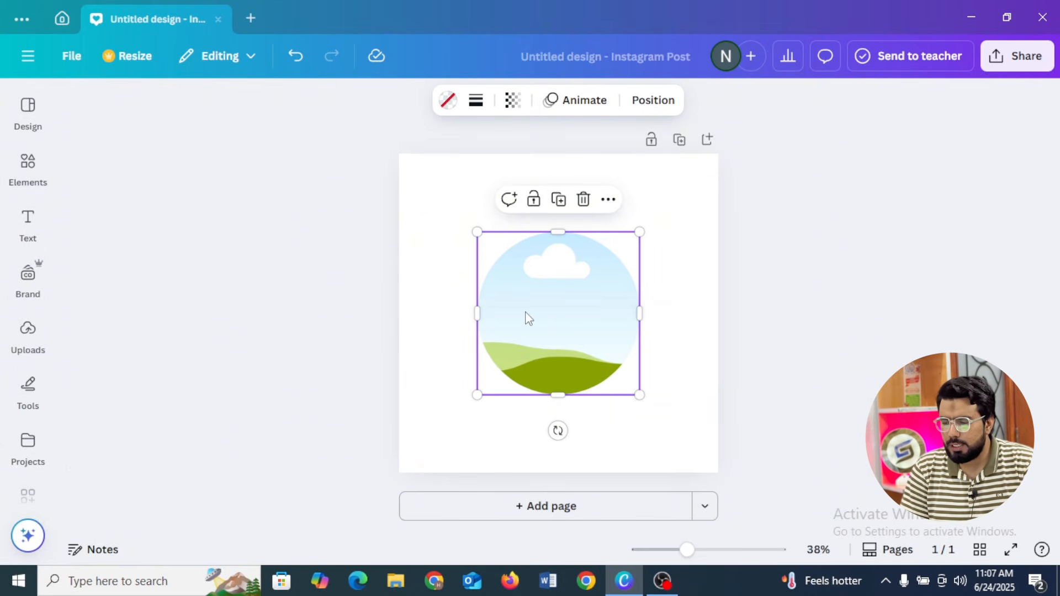
pyautogui.click(321, 333)
# - Clear the Frame search and add the dining table photo from the recently used elements to the page
pyautogui.click(33, 223)
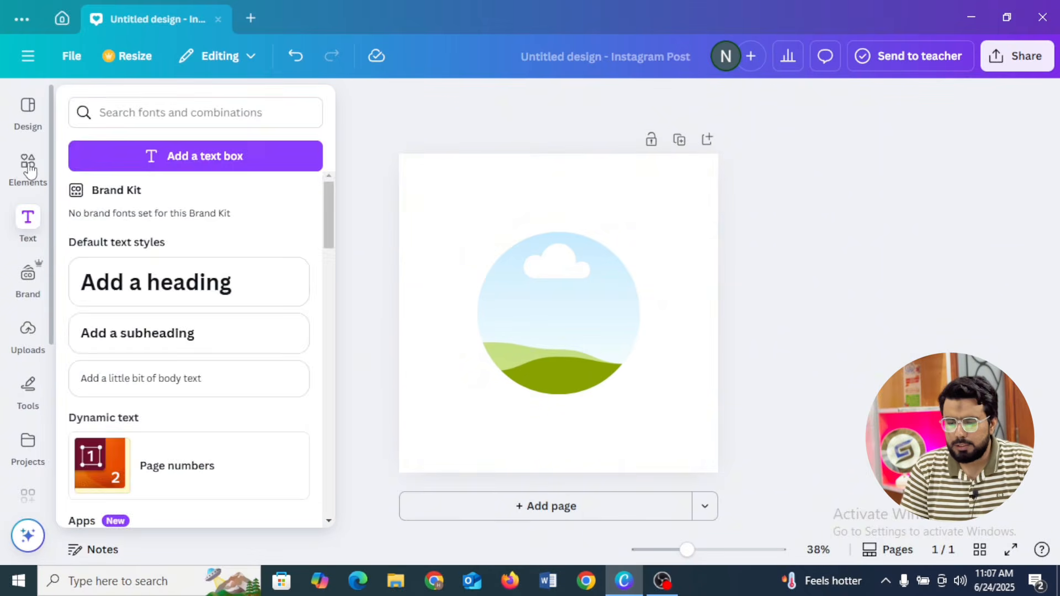
pyautogui.click(28, 166)
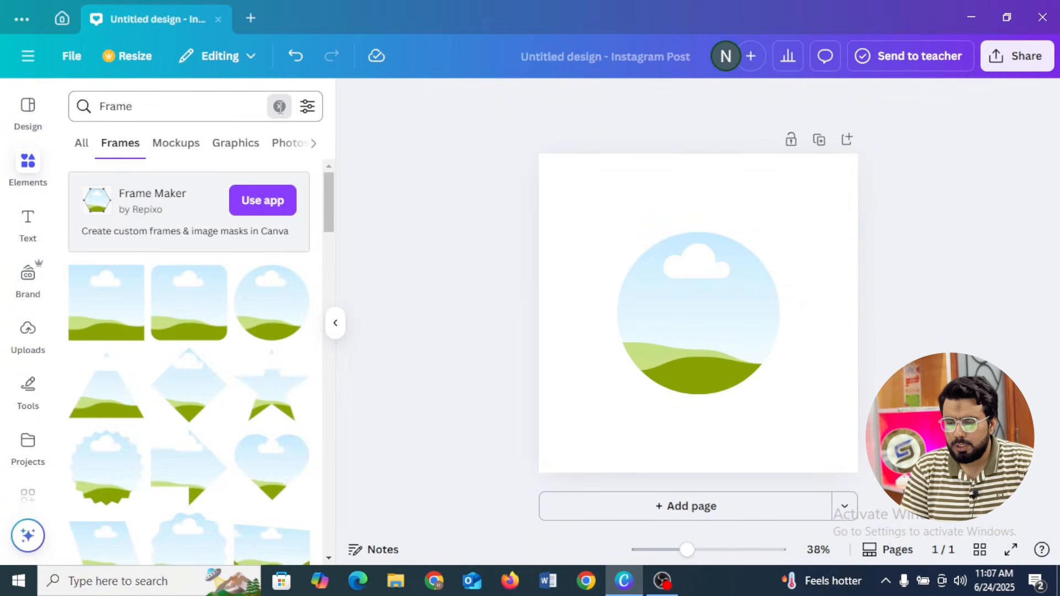
pyautogui.click(277, 106)
pyautogui.click(183, 220)
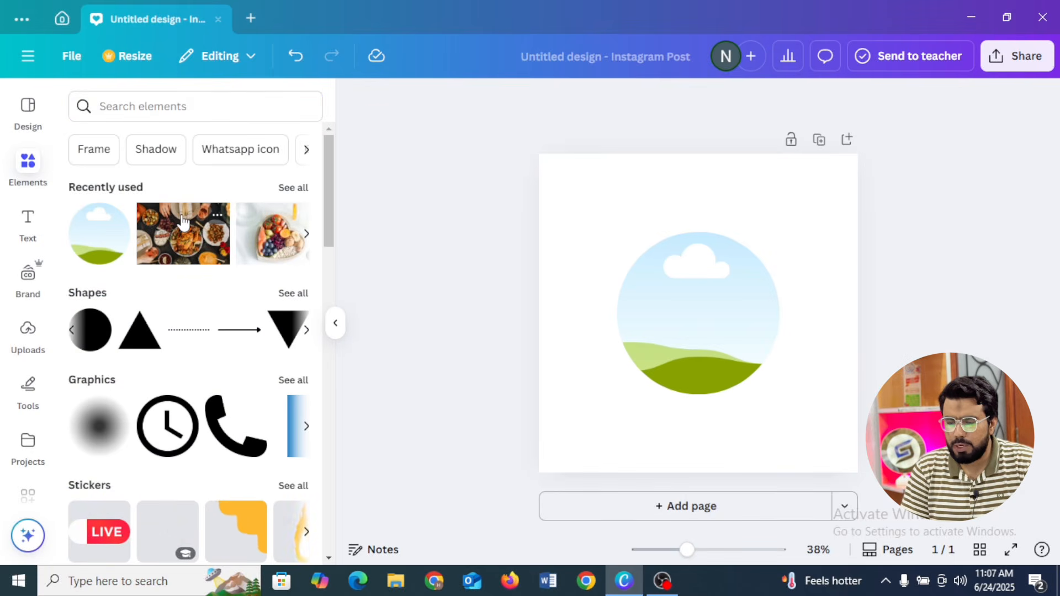
pyautogui.click(335, 324)
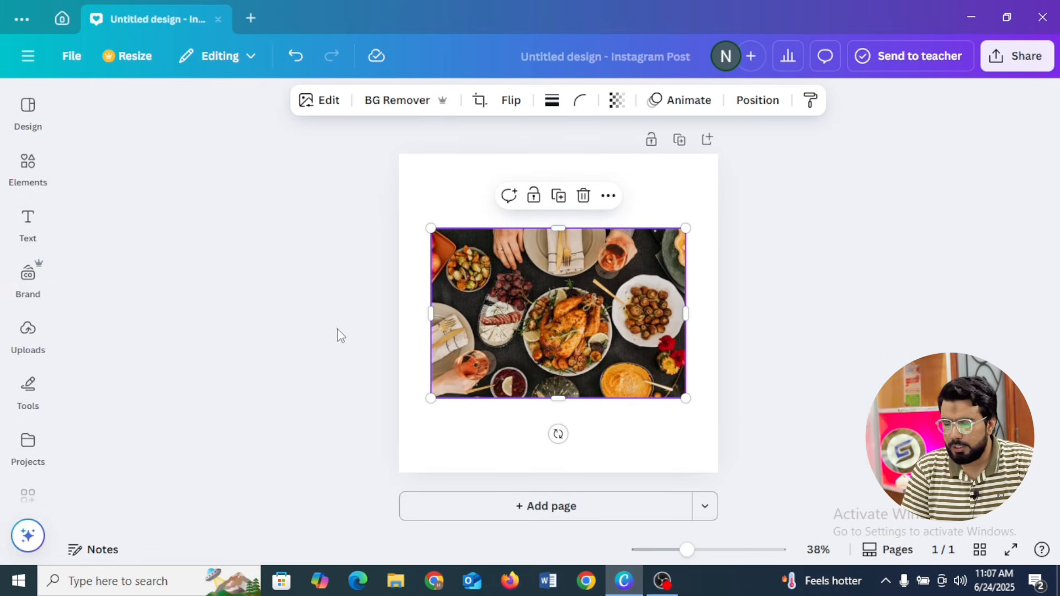
# - Place the dining table photo inside the circular frame and enlarge the frame slightly
pyautogui.moveTo(620, 286); pyautogui.dragTo(583, 296)
pyautogui.click(595, 334)
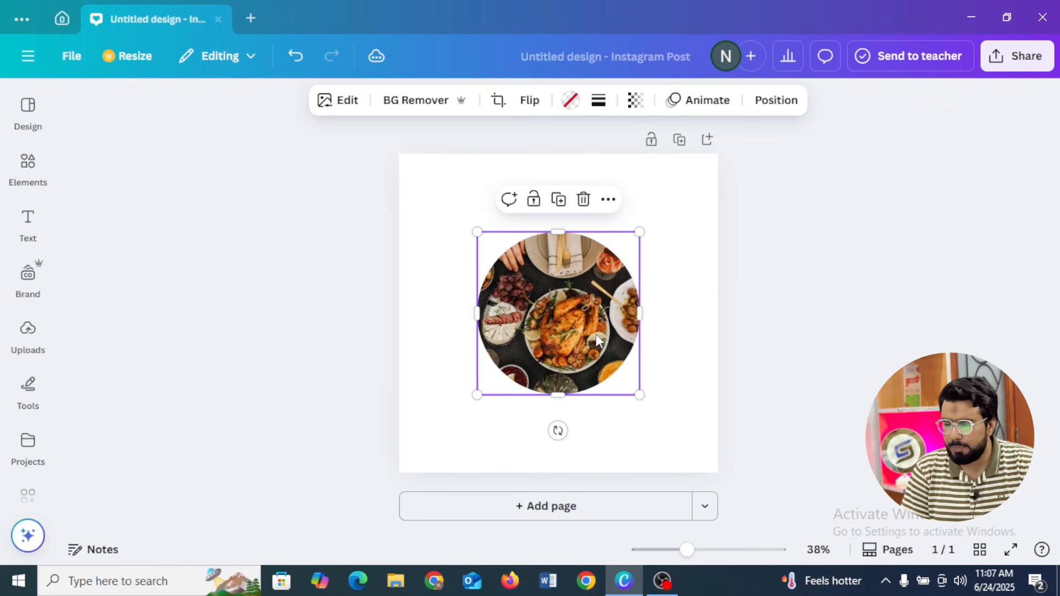
pyautogui.moveTo(632, 389)
pyautogui.mouseDown()
pyautogui.moveTo(582, 336)
pyautogui.moveTo(642, 397)
pyautogui.mouseUp()
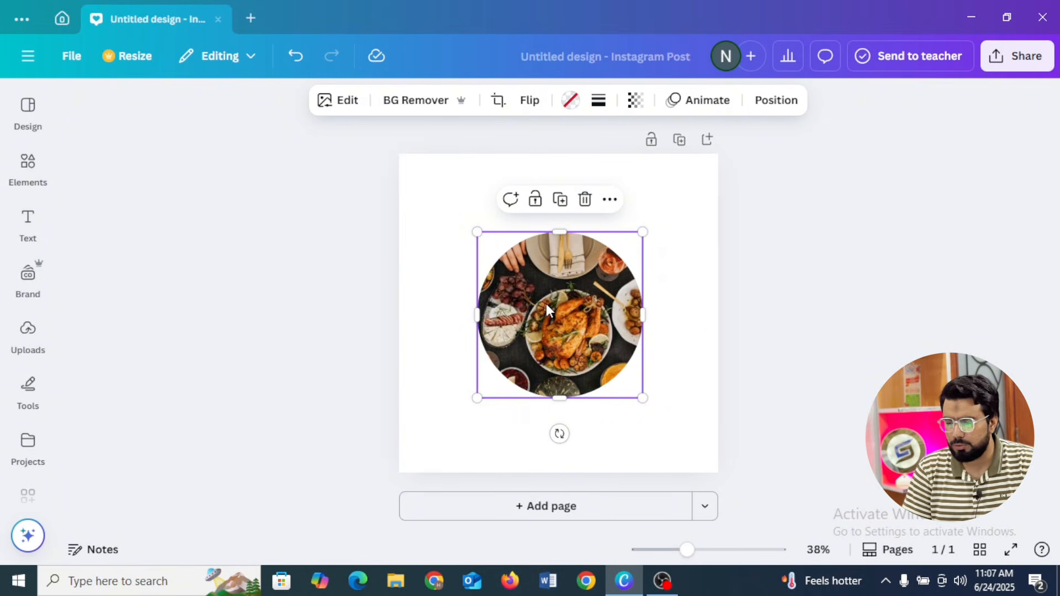
pyautogui.click(504, 107)
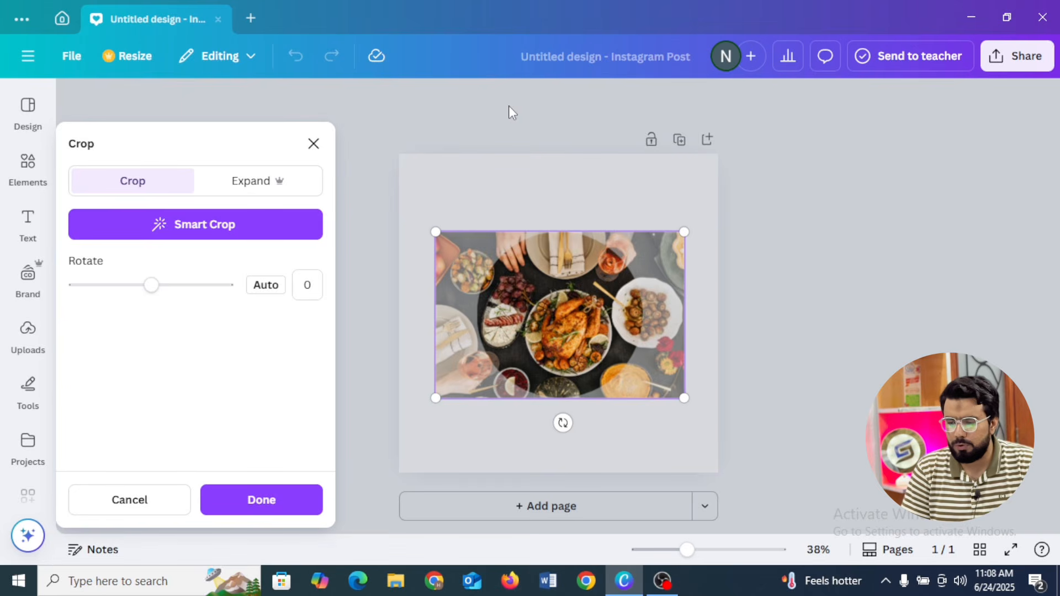
pyautogui.click(313, 145)
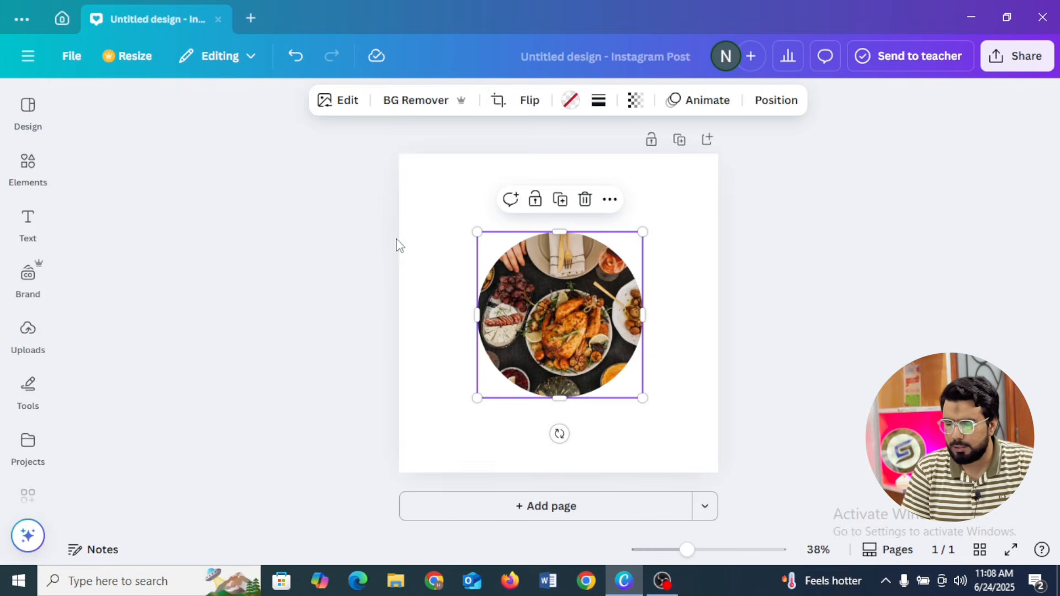
pyautogui.click(340, 228)
# - Crop the framed photo by enlarging it to more than double size and centring the roasted vegetable bowl in the circle
pyautogui.click(575, 319)
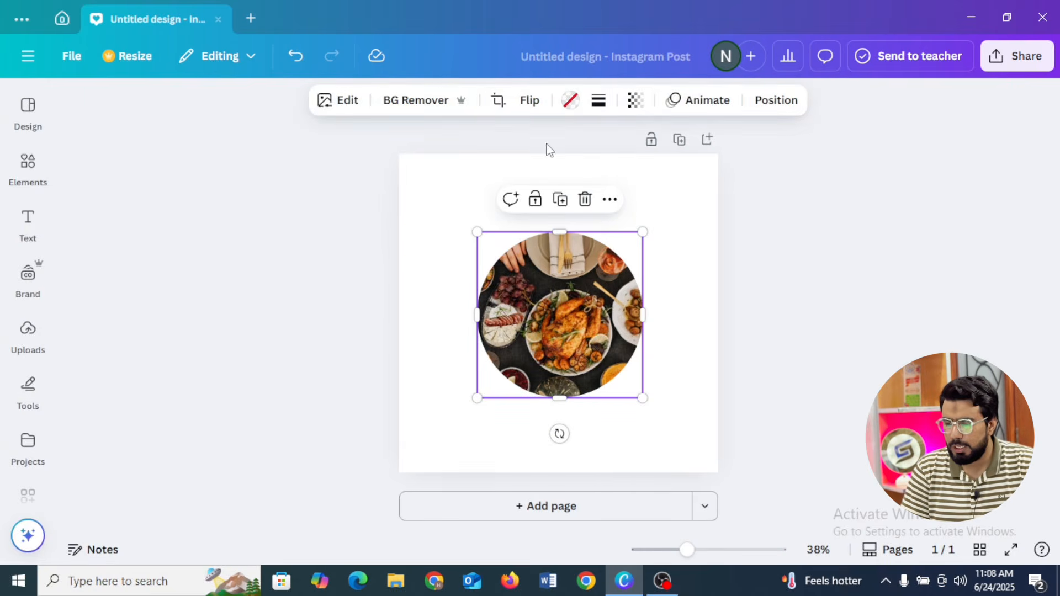
pyautogui.click(500, 101)
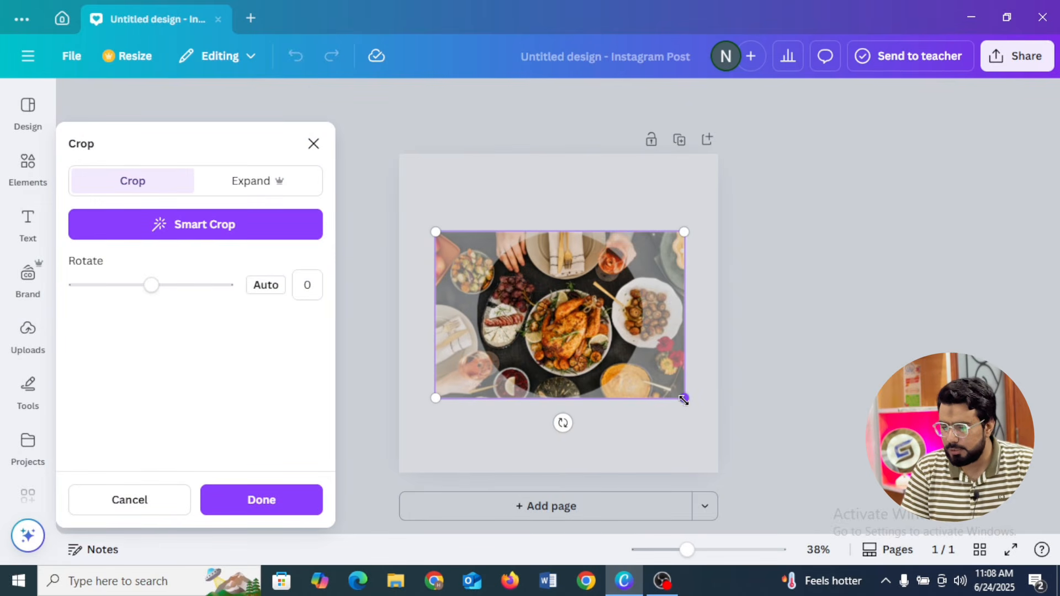
pyautogui.moveTo(684, 399); pyautogui.dragTo(757, 502)
pyautogui.moveTo(832, 496); pyautogui.dragTo(1034, 595)
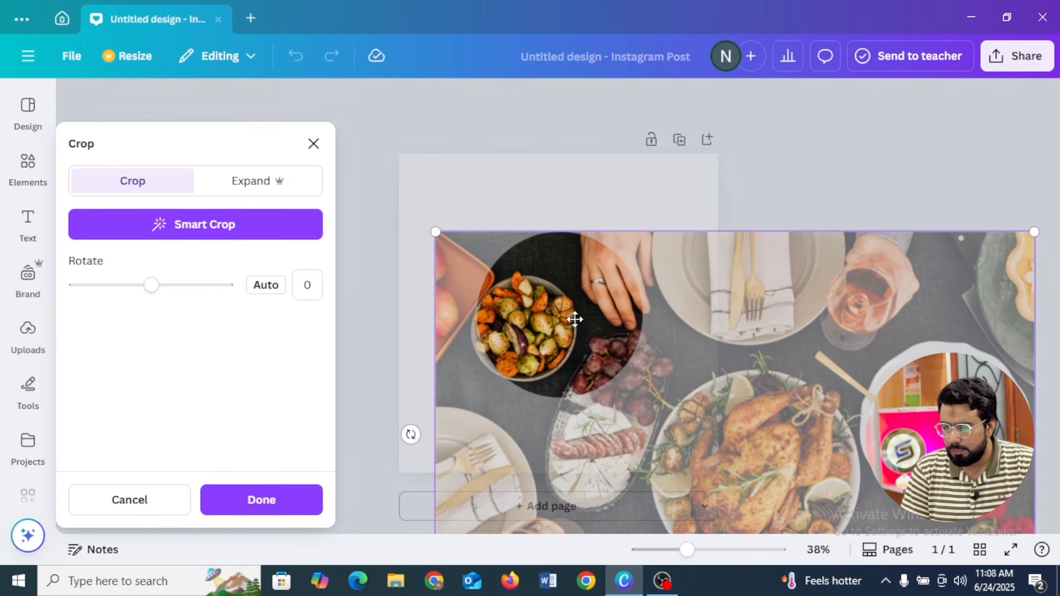
pyautogui.moveTo(574, 319); pyautogui.dragTo(620, 299)
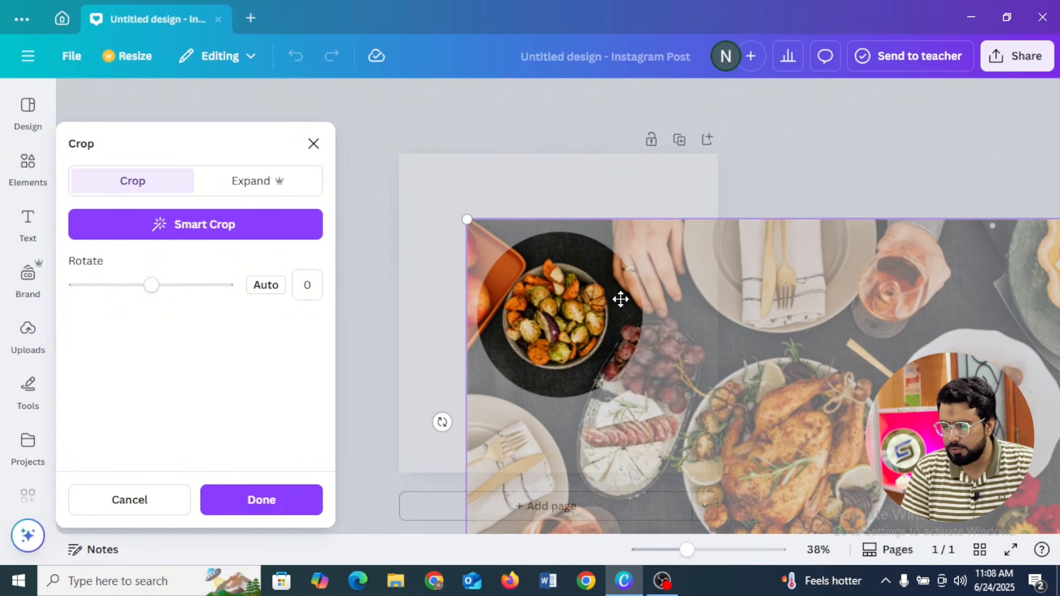
pyautogui.click(837, 172)
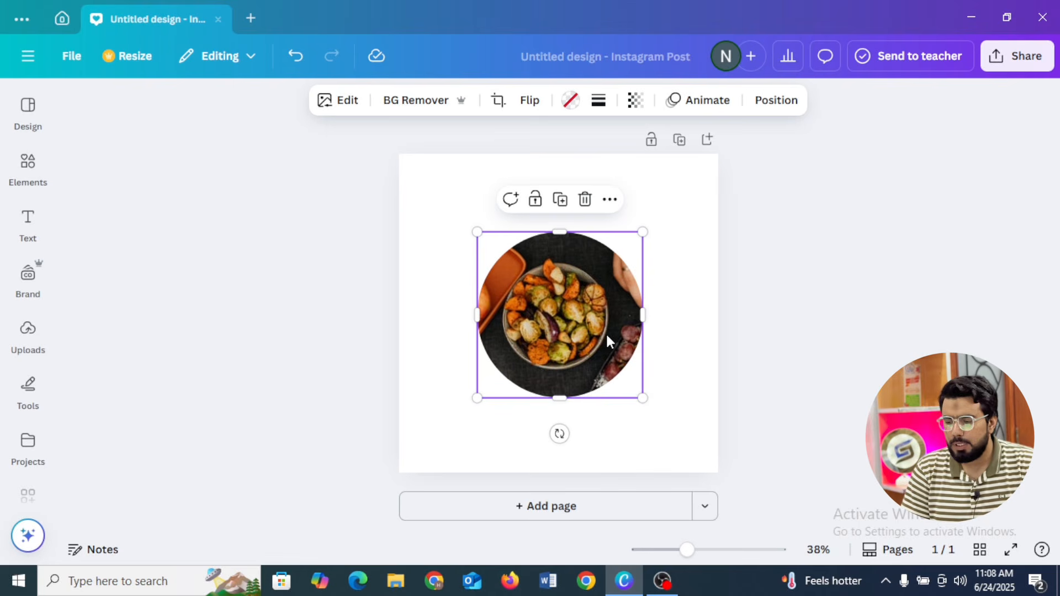
# - Enlarge the circular frame slightly and check its delete options without removing the image or the frame
pyautogui.moveTo(642, 398)
pyautogui.mouseDown()
pyautogui.moveTo(687, 433)
pyautogui.moveTo(649, 401)
pyautogui.mouseUp()
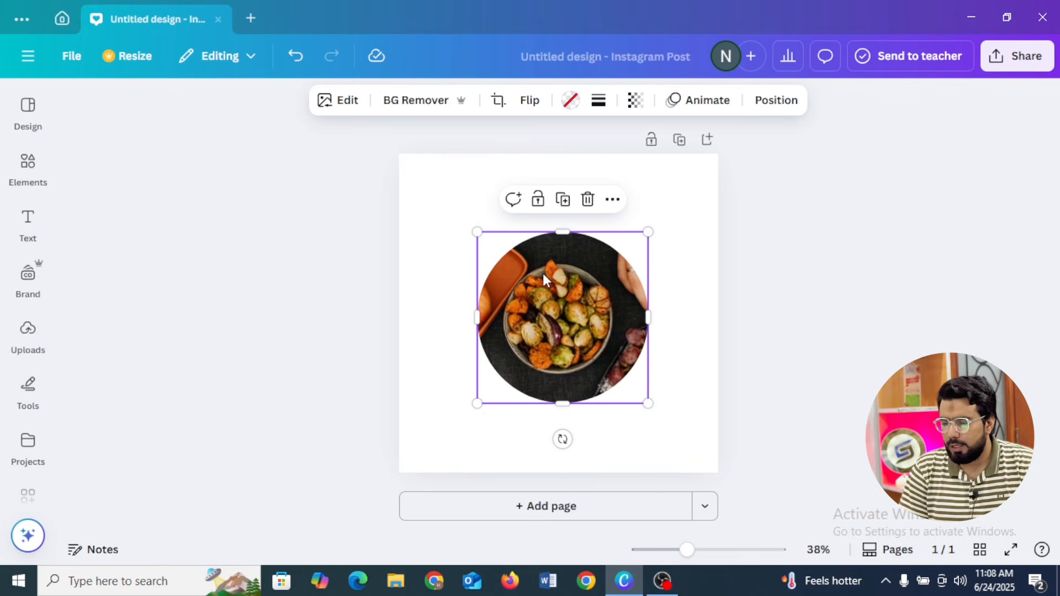
pyautogui.click(587, 200)
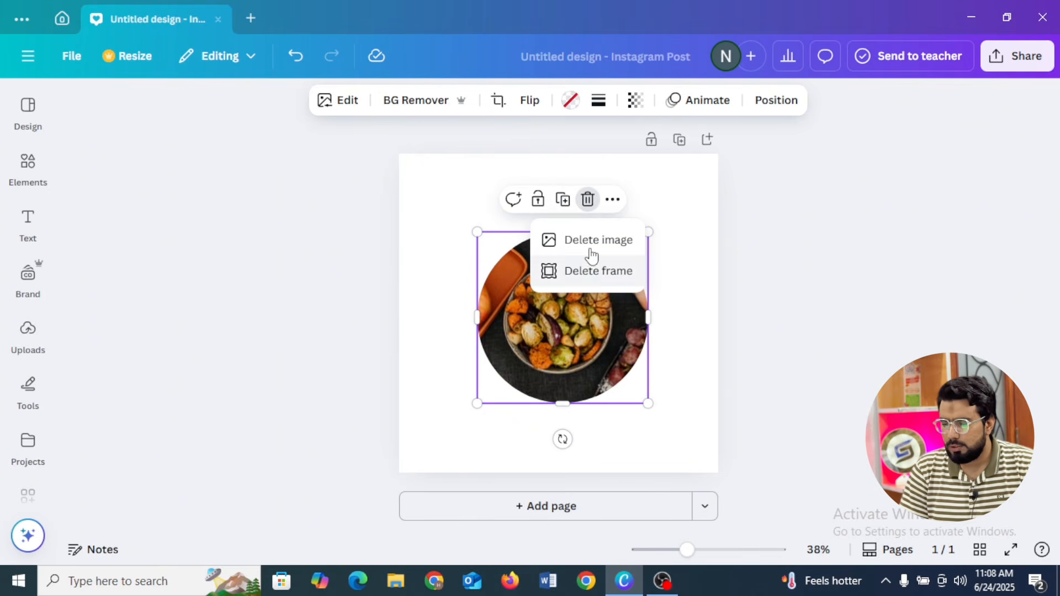
pyautogui.click(502, 310)
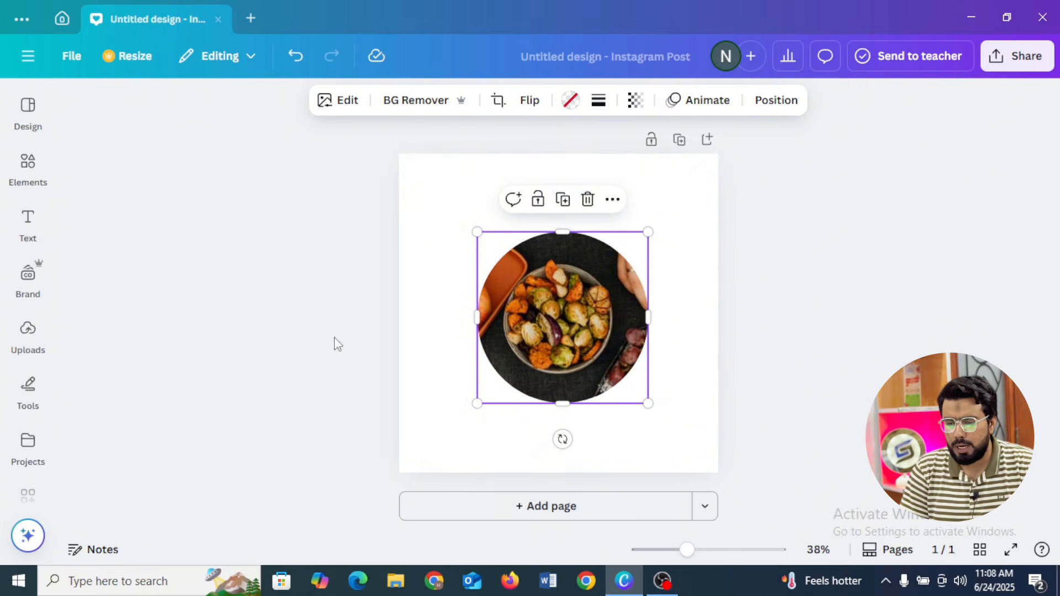
# - Search the elements for Frame, show all frames, and add the smartphone frame to the page
pyautogui.click(30, 169)
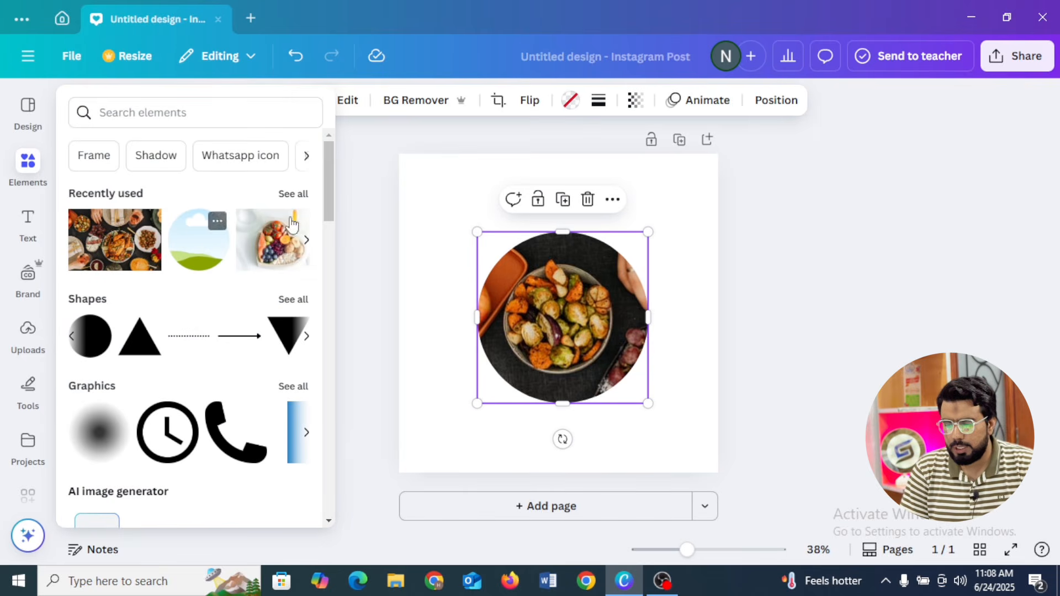
pyautogui.click(103, 165)
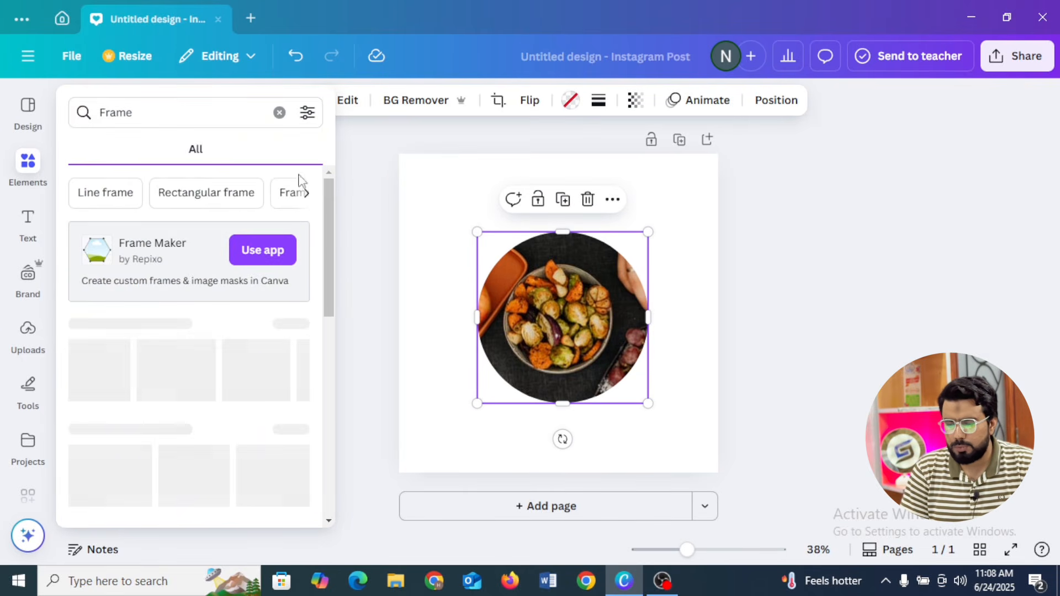
pyautogui.moveTo(30, 183)
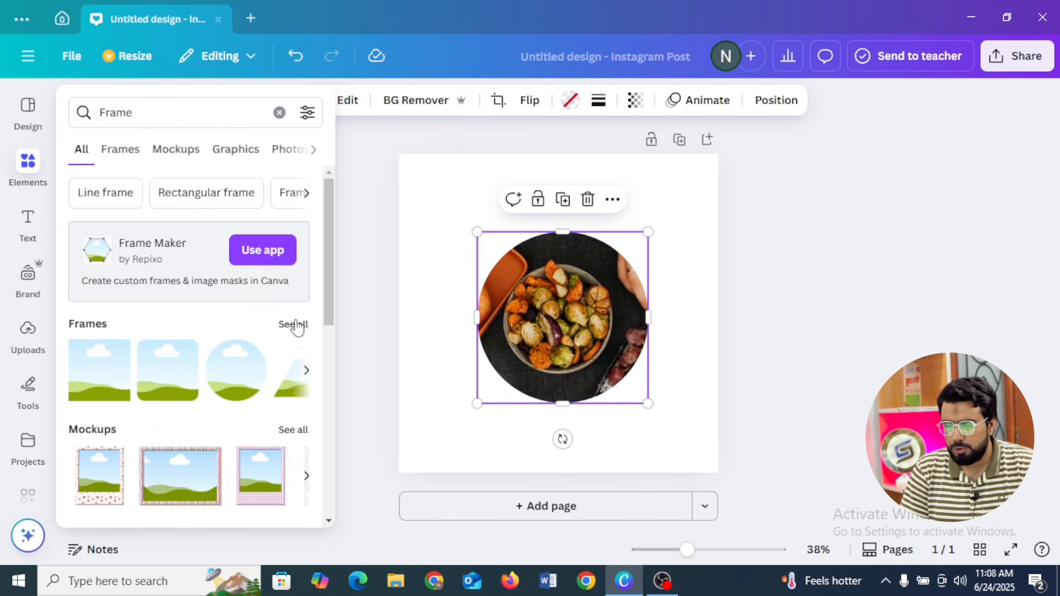
pyautogui.click(296, 326)
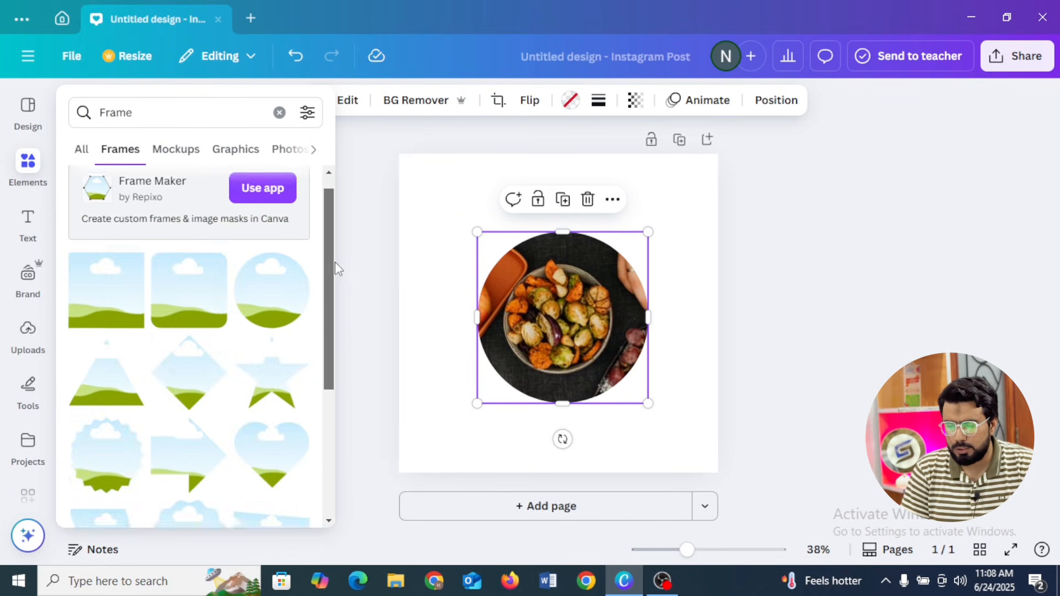
pyautogui.scroll(-5, 337, 269)
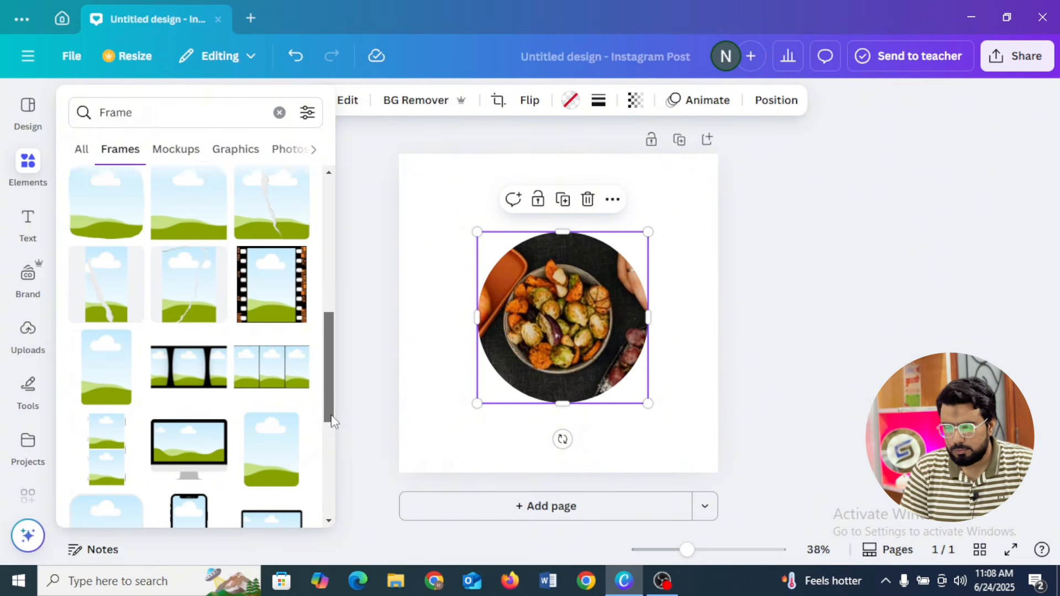
pyautogui.scroll(-3, 333, 423)
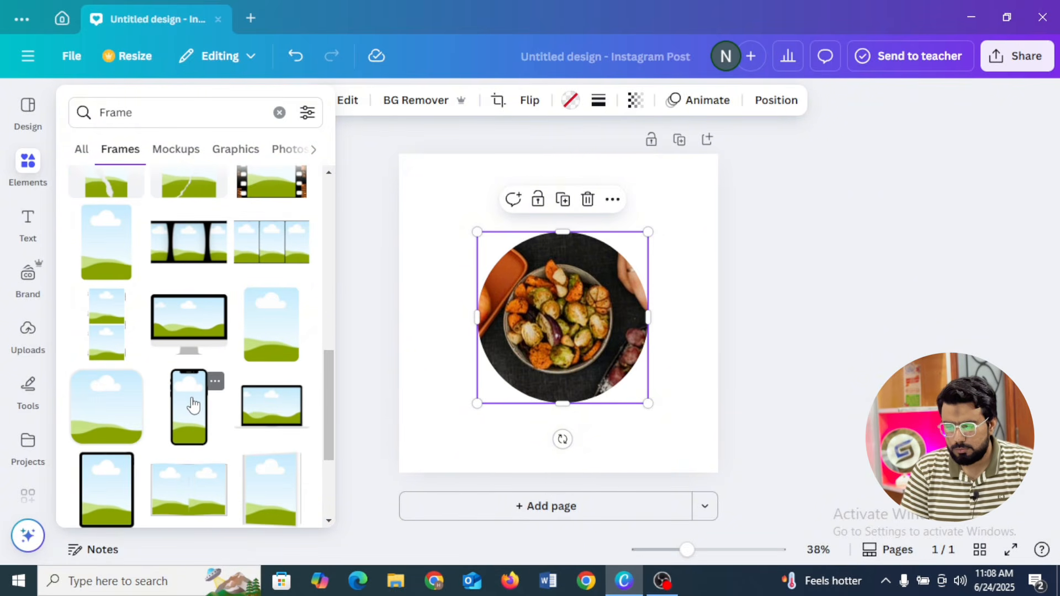
pyautogui.click(192, 406)
pyautogui.click(568, 325)
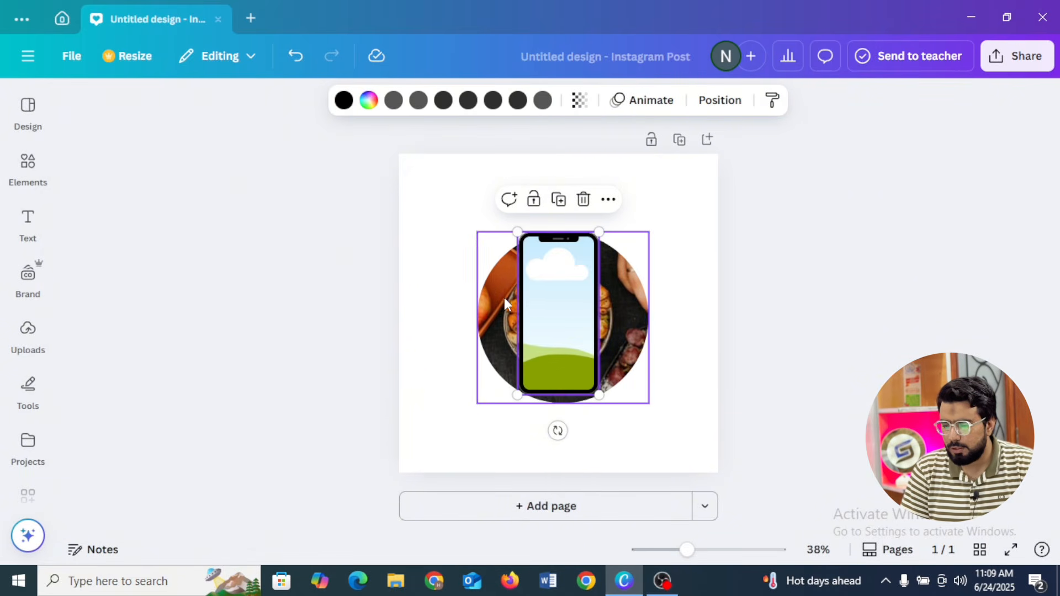
# - Delete the circular frame together with the roasted vegetable photo inside it
pyautogui.click(505, 303)
pyautogui.click(589, 201)
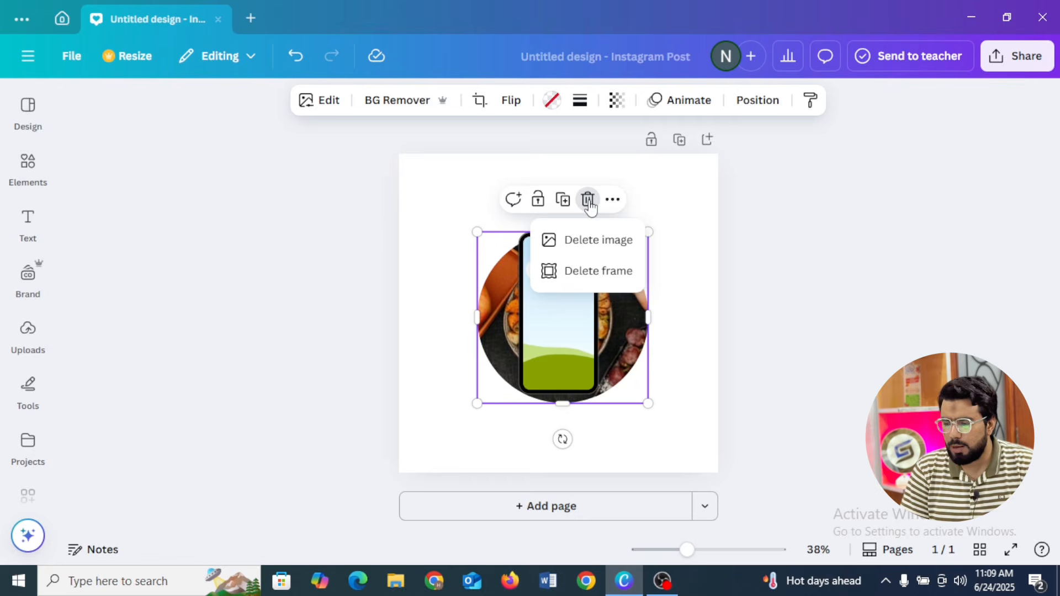
pyautogui.click(582, 272)
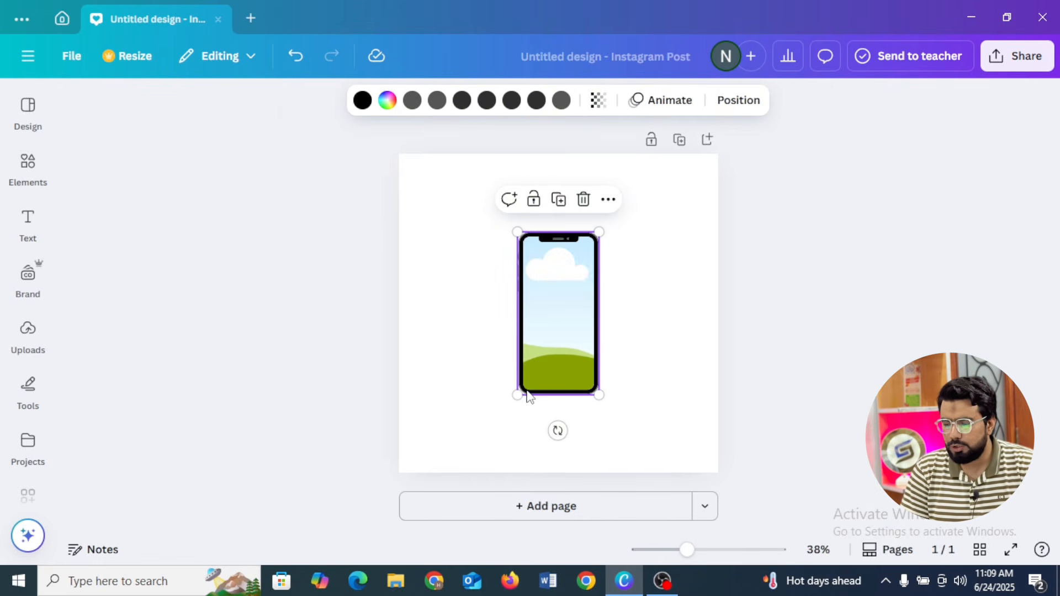
# - Enlarge the smartphone frame by about a third, move it to the page's right side, and delete it
pyautogui.moveTo(519, 394); pyautogui.dragTo(489, 446)
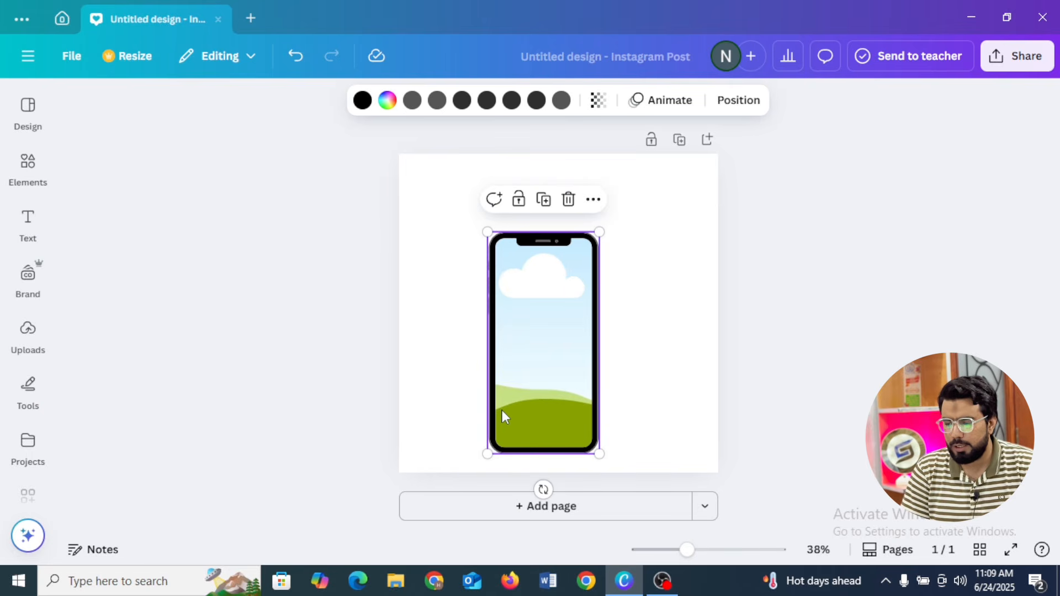
pyautogui.moveTo(502, 410); pyautogui.dragTo(604, 408)
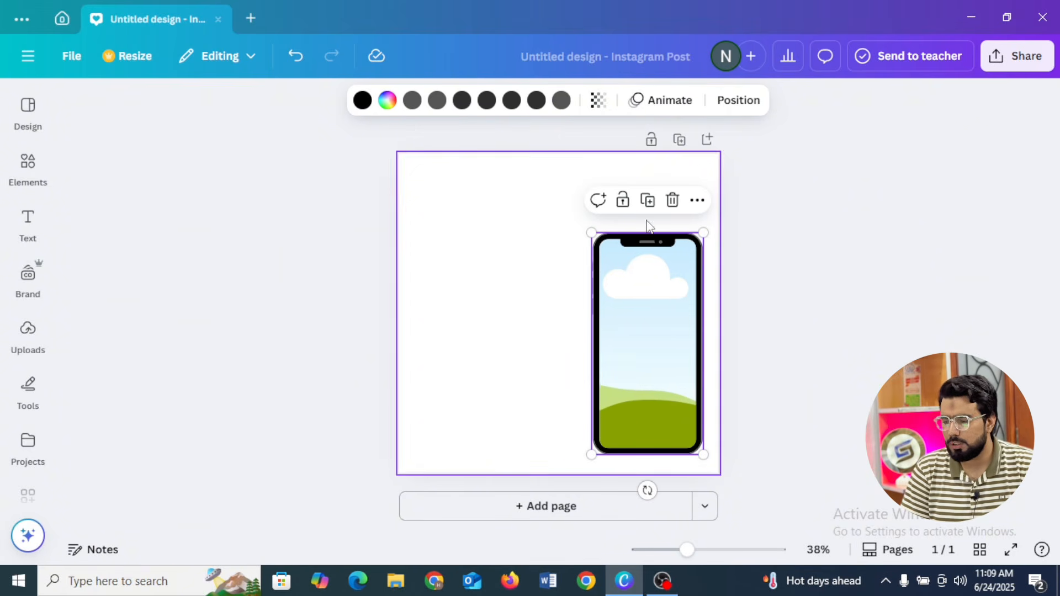
pyautogui.click(672, 202)
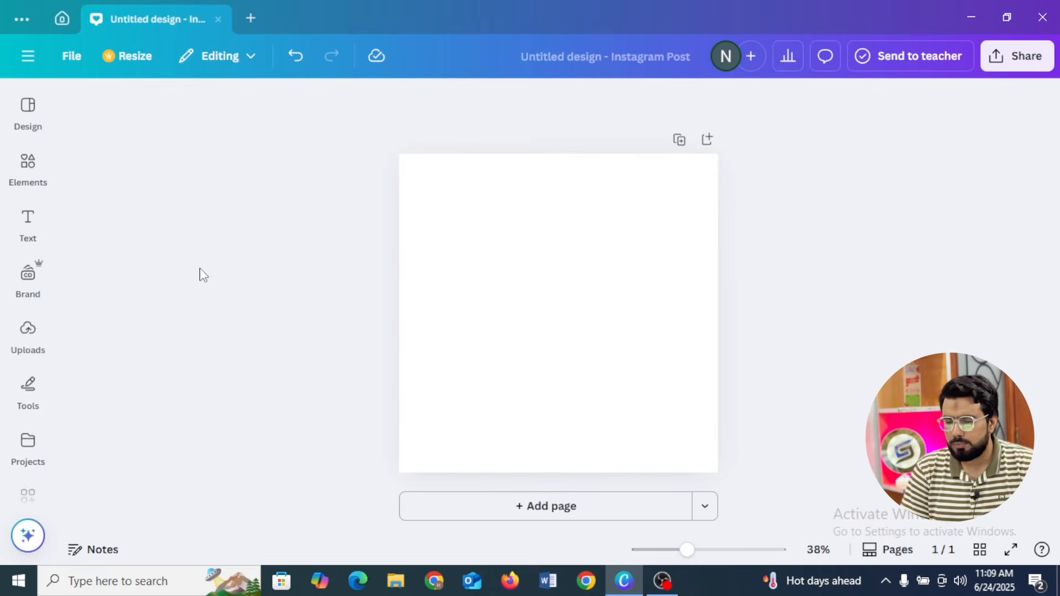
# - Search the elements library for FOOD, replacing the suggested Whatsapp icon search
pyautogui.click(23, 187)
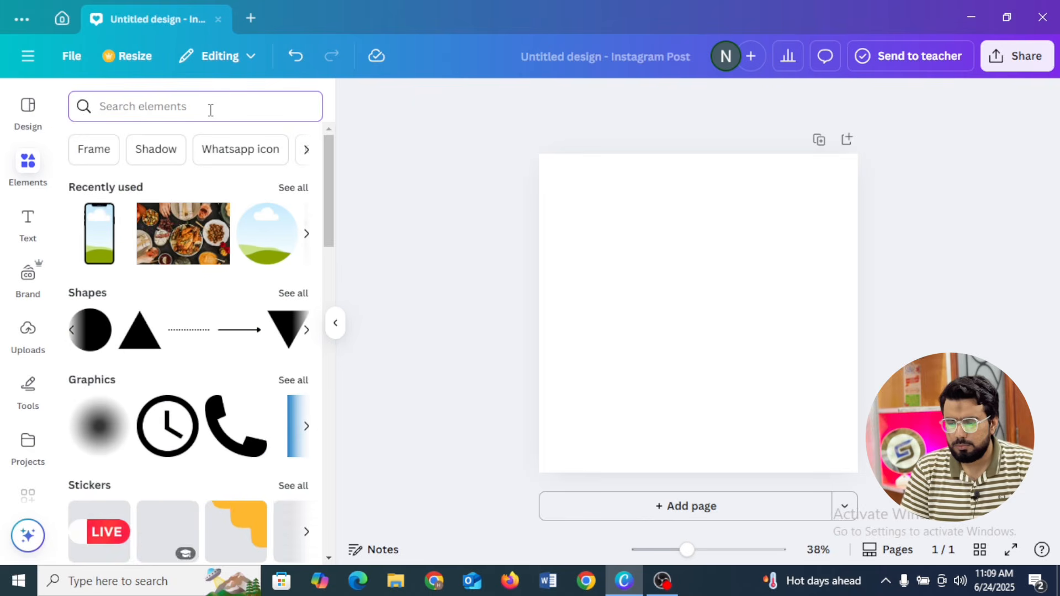
pyautogui.click(210, 110)
pyautogui.click(221, 148)
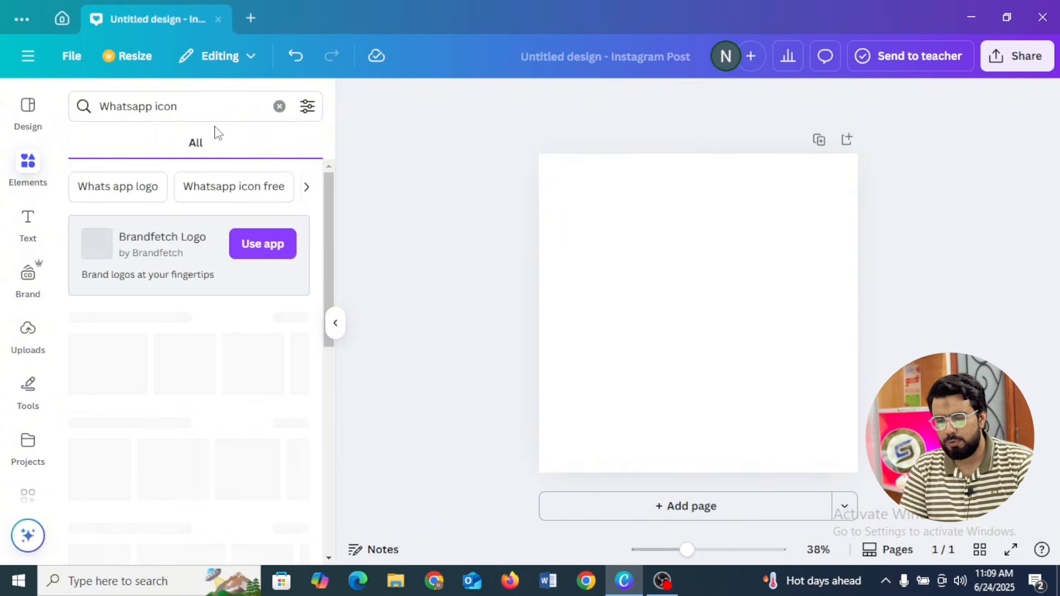
pyautogui.click(206, 111)
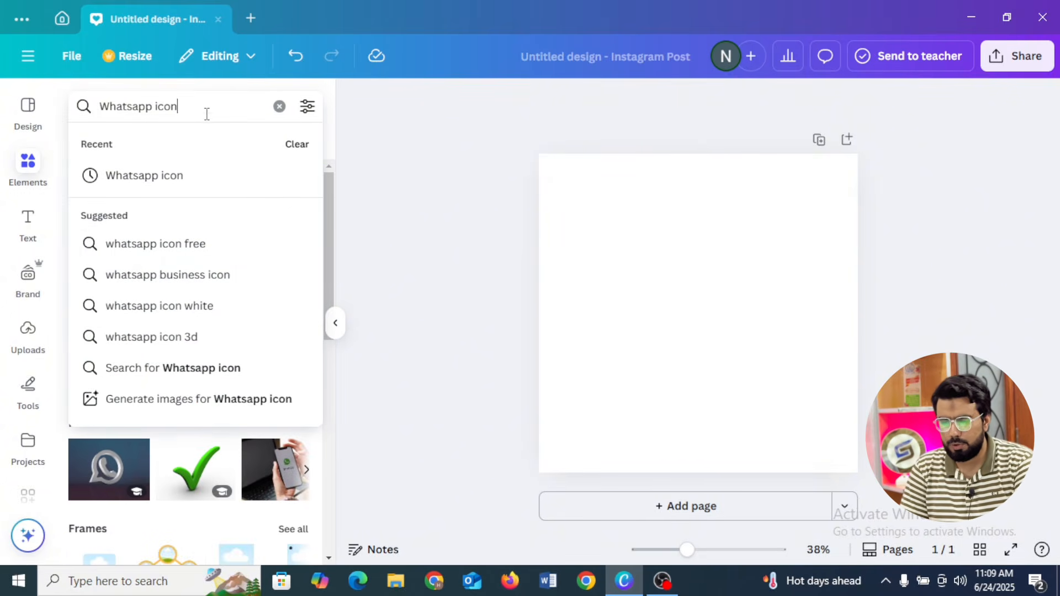
pyautogui.moveTo(205, 111); pyautogui.dragTo(83, 116)
pyautogui.write('FOOD')
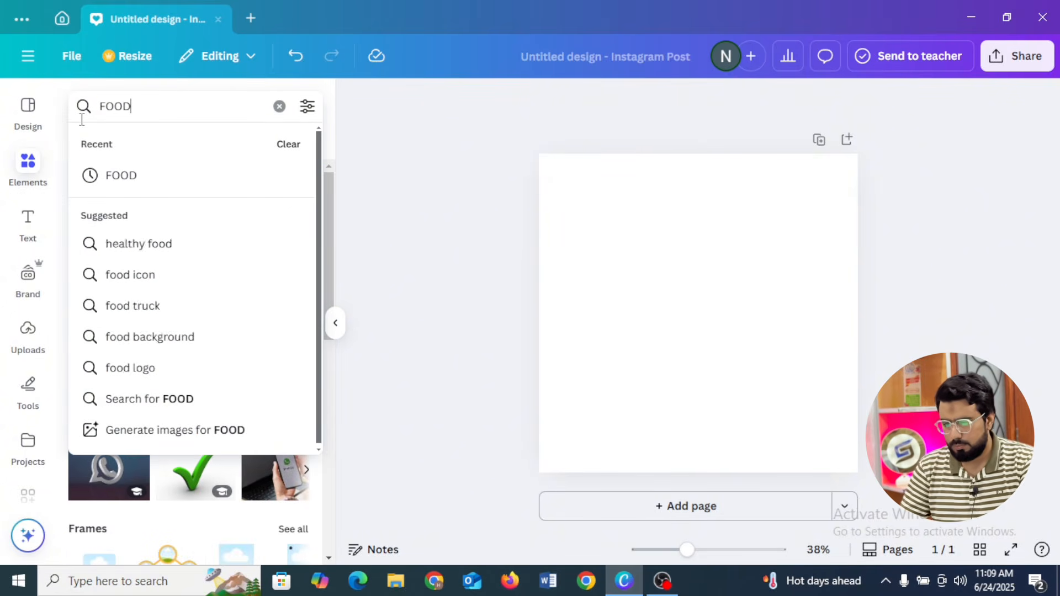
pyautogui.press('Return')
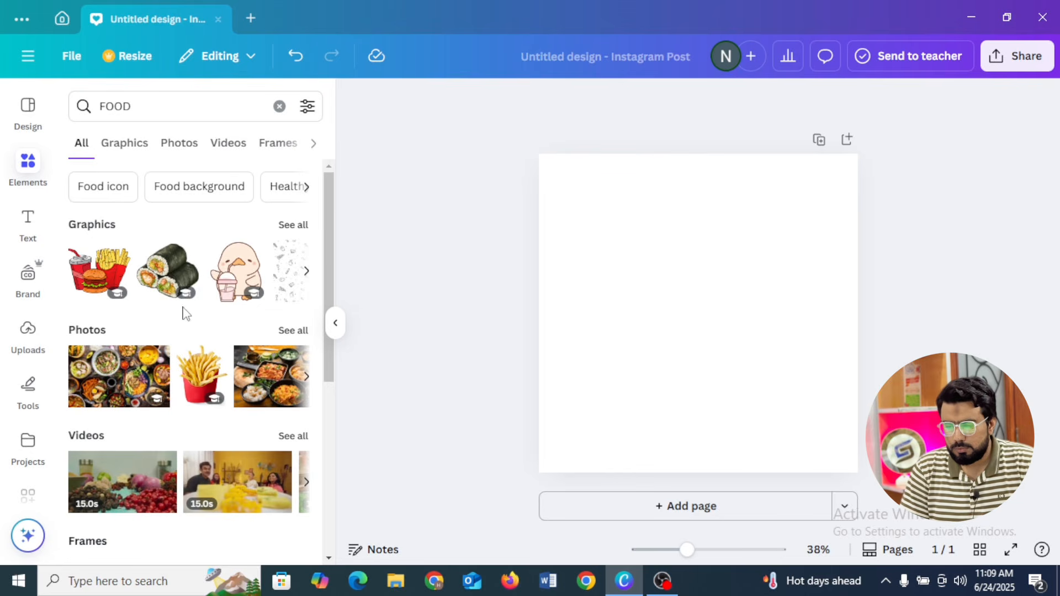
# - Add the pizza slice from the food graphics and enlarge it to about two thirds of the page width, centred horizontally
pyautogui.click(286, 231)
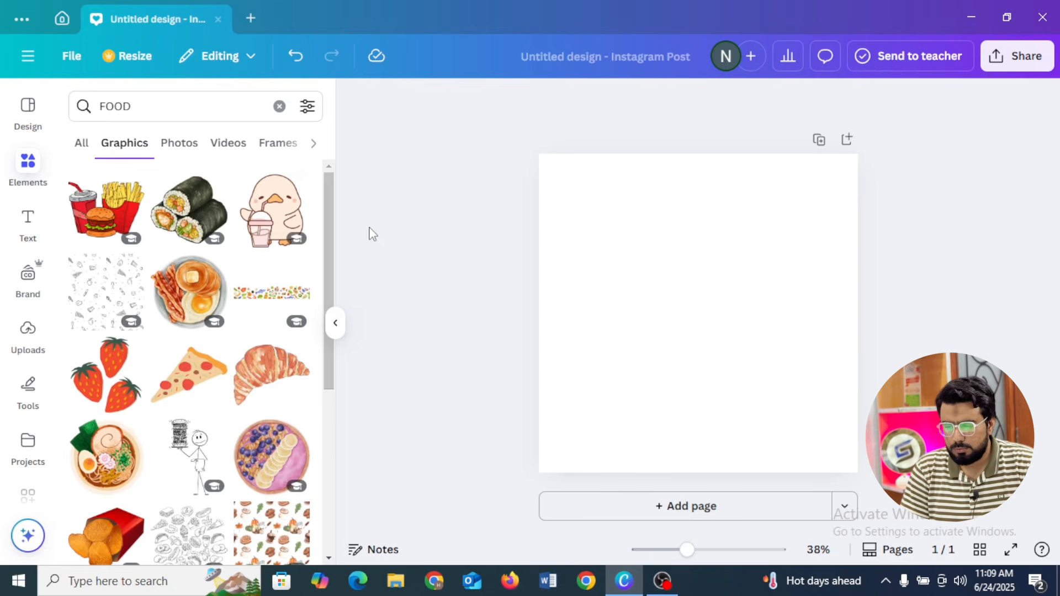
pyautogui.moveTo(325, 221); pyautogui.dragTo(325, 290)
pyautogui.click(191, 247)
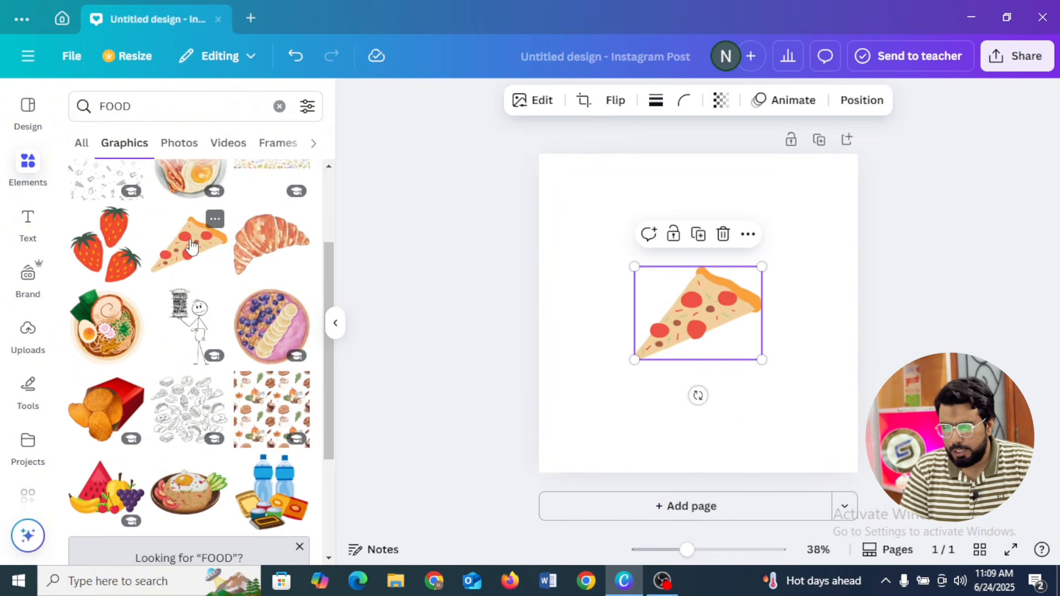
pyautogui.click(336, 324)
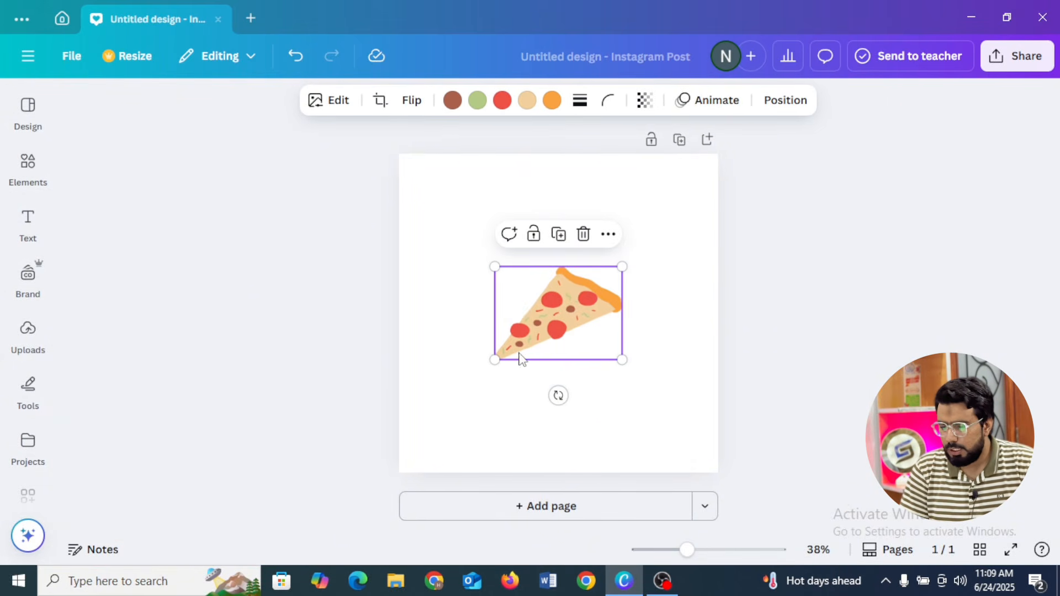
pyautogui.moveTo(495, 360); pyautogui.dragTo(407, 422)
pyautogui.moveTo(462, 380); pyautogui.dragTo(494, 362)
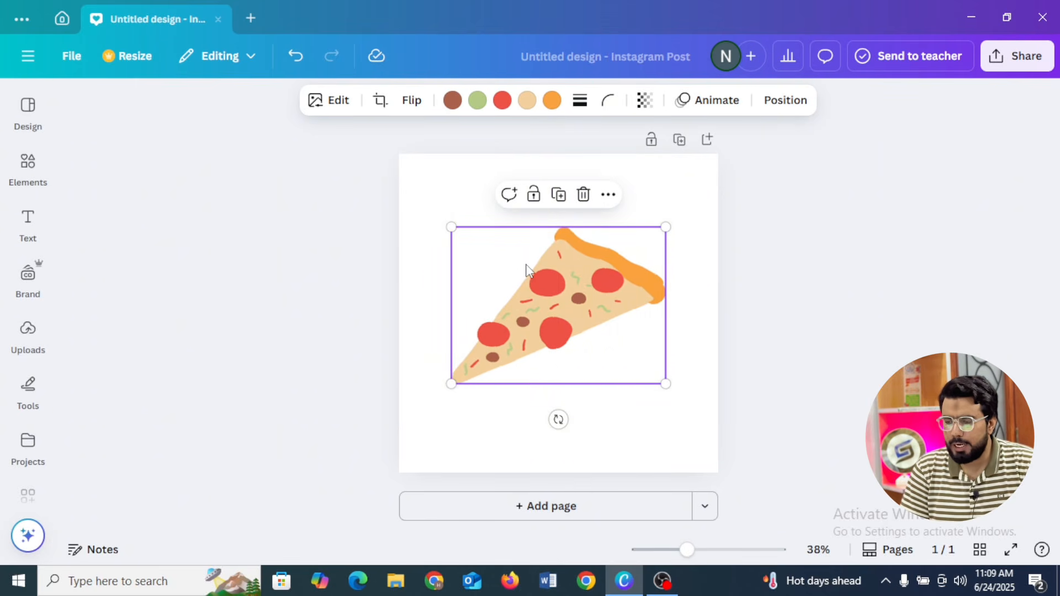
# - Flip the pizza slice horizontally several times to compare its mirrored orientations, ending with the crust on the left
pyautogui.click(409, 104)
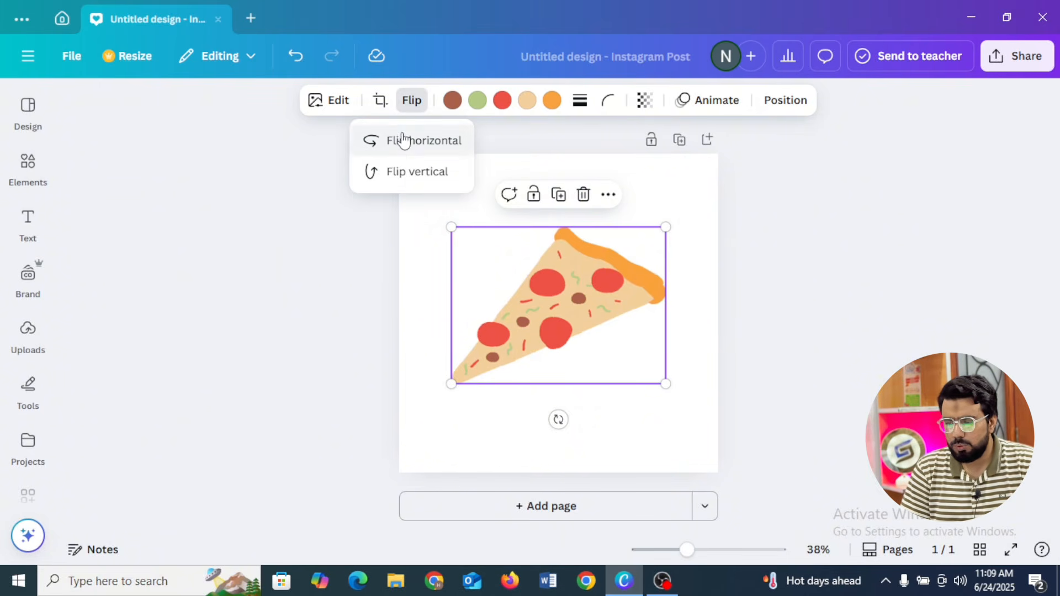
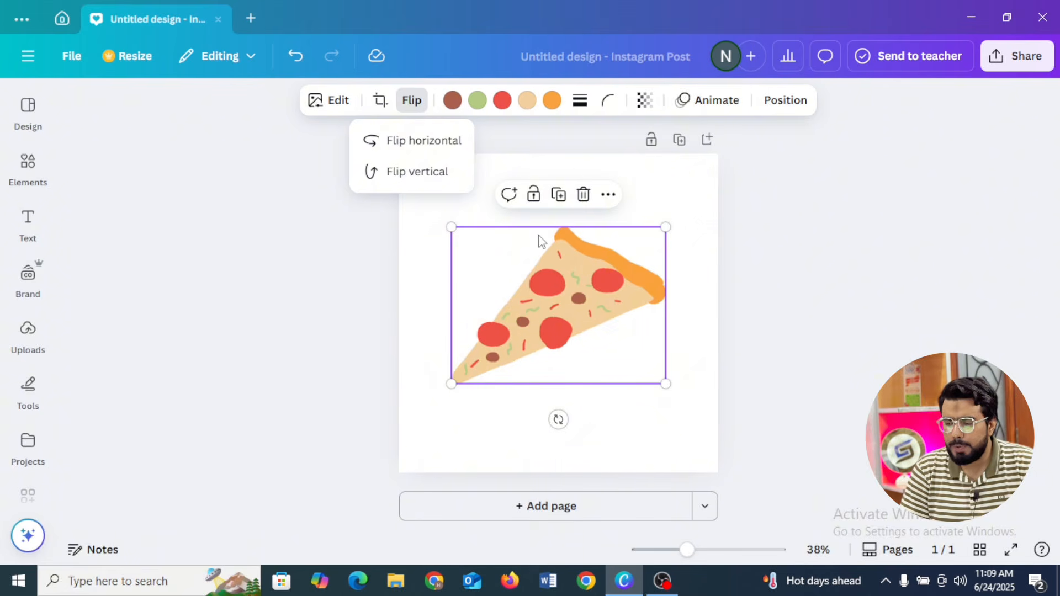
pyautogui.click(387, 155)
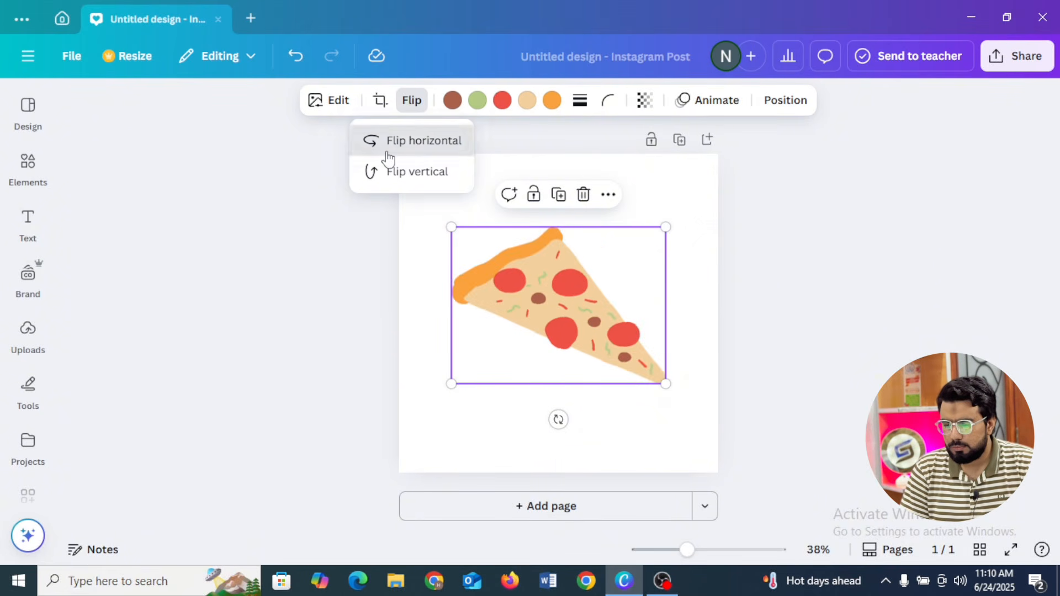
pyautogui.click(388, 157)
pyautogui.click(388, 156)
pyautogui.click(388, 156)
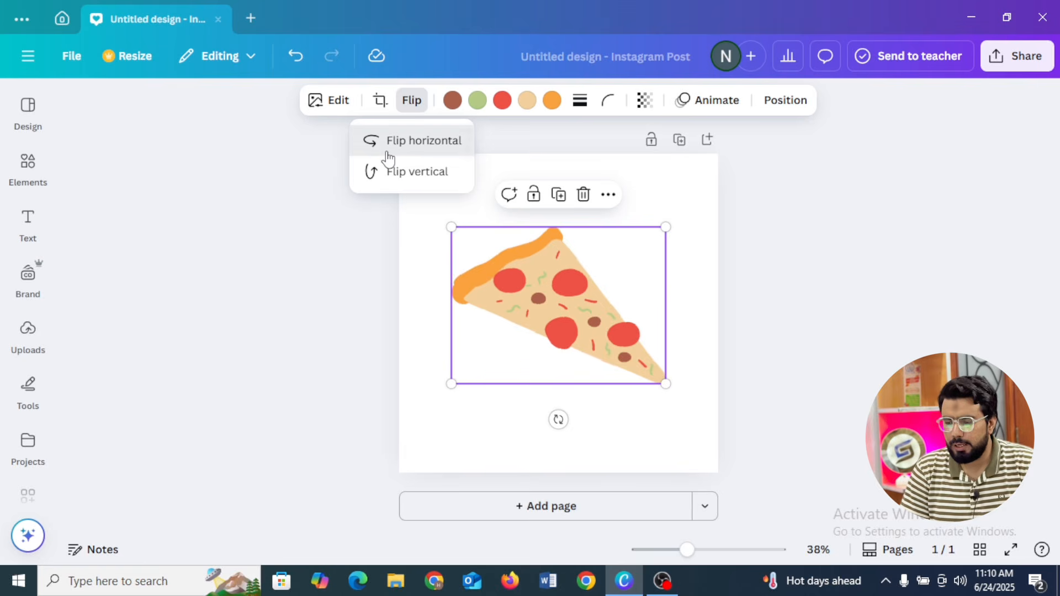
pyautogui.click(388, 156)
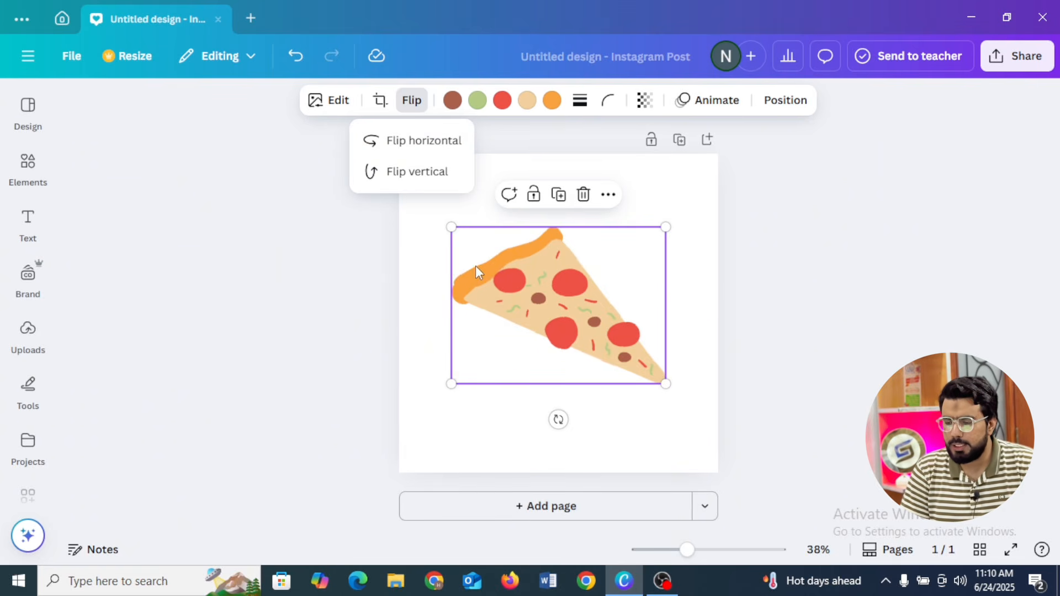
pyautogui.click(397, 148)
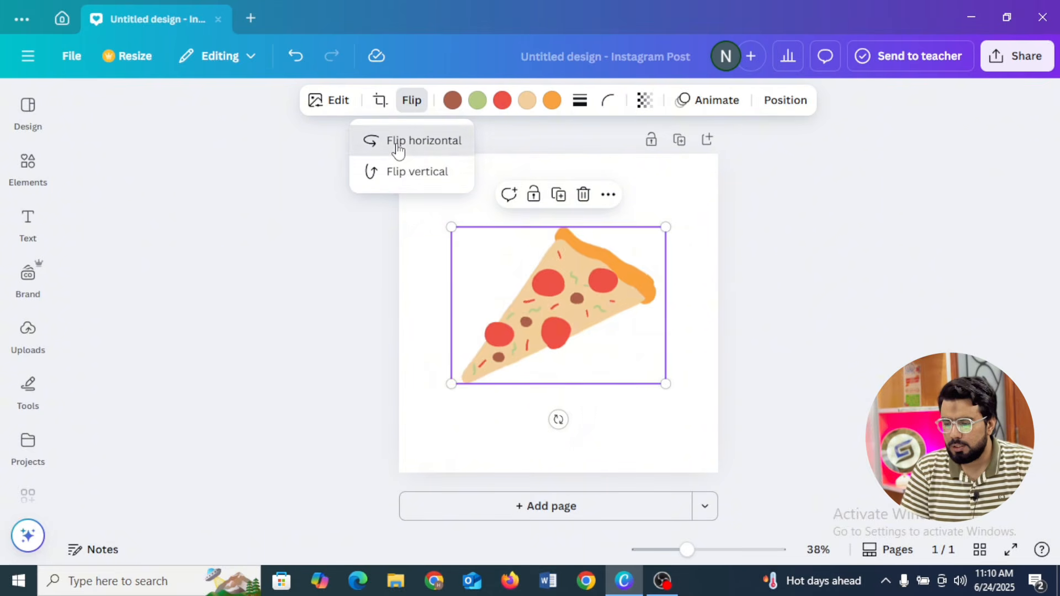
pyautogui.click(398, 149)
pyautogui.click(397, 148)
pyautogui.click(398, 148)
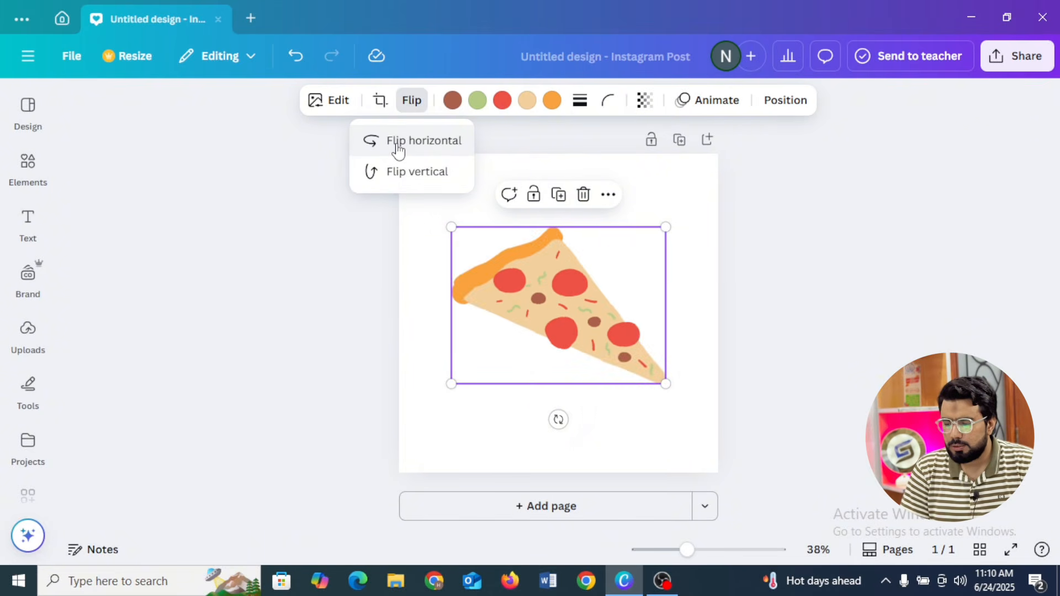
pyautogui.click(397, 148)
pyautogui.click(398, 147)
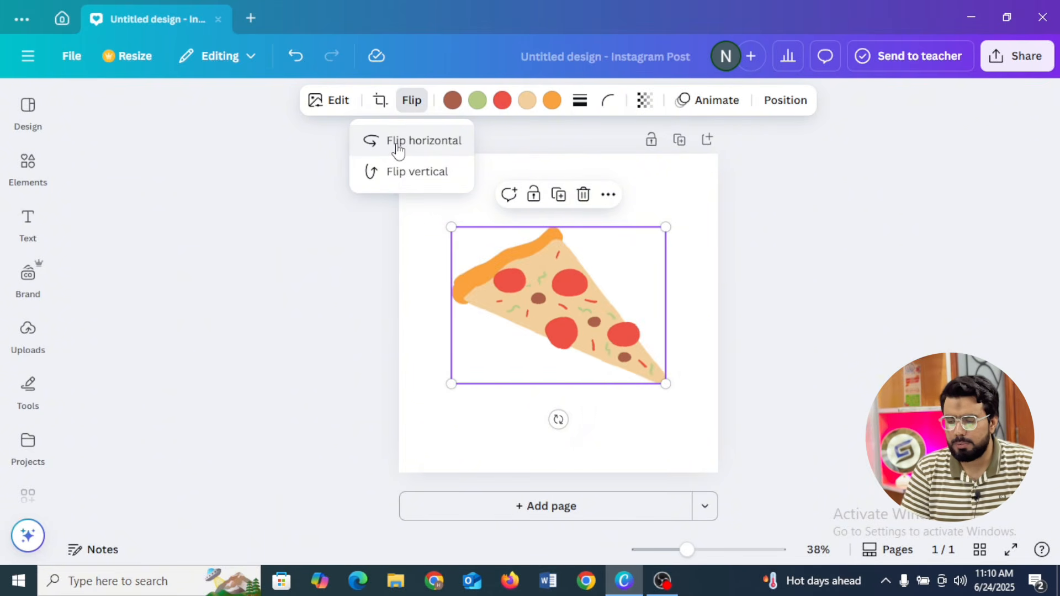
# - Flip the pizza slice vertically several times to compare its upright and upside-down orientations
pyautogui.click(417, 174)
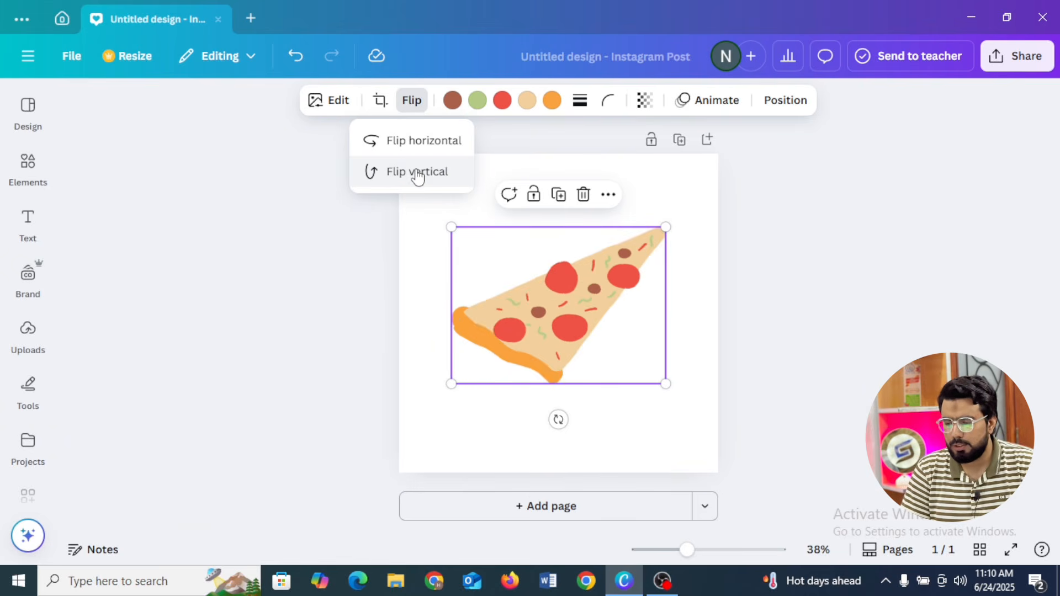
pyautogui.click(417, 175)
pyautogui.click(418, 176)
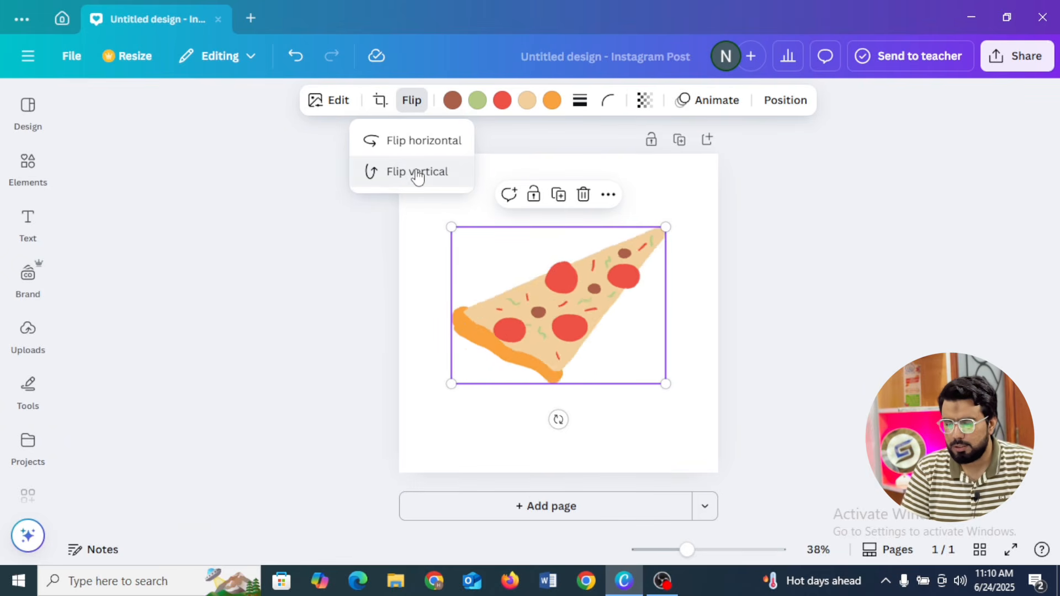
pyautogui.click(418, 176)
pyautogui.click(418, 176)
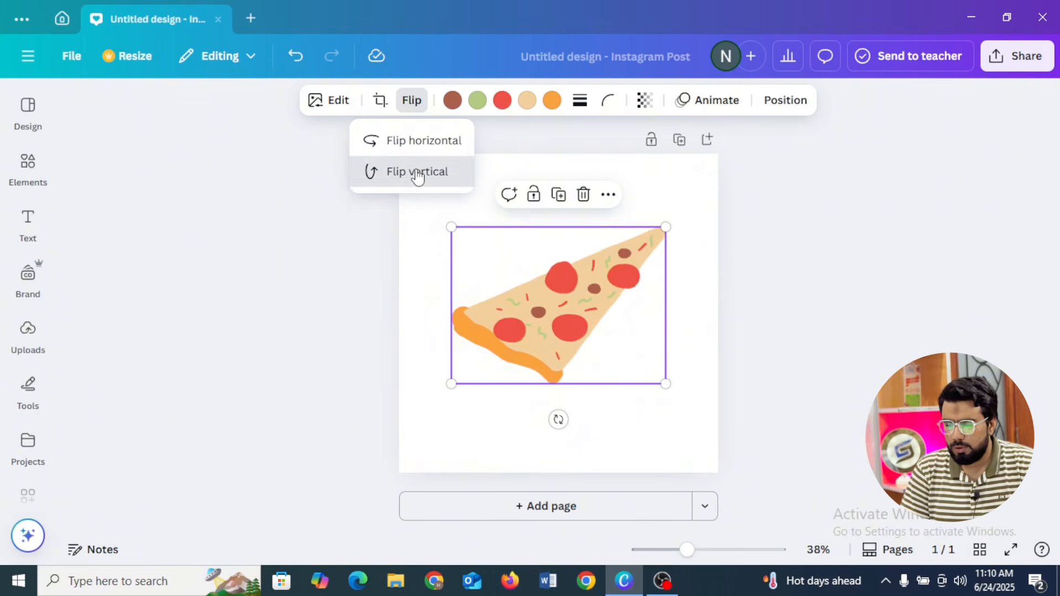
pyautogui.click(418, 176)
# - Flip the pizza slice horizontally once and vertically twice, returning it to its original orientation
pyautogui.click(407, 156)
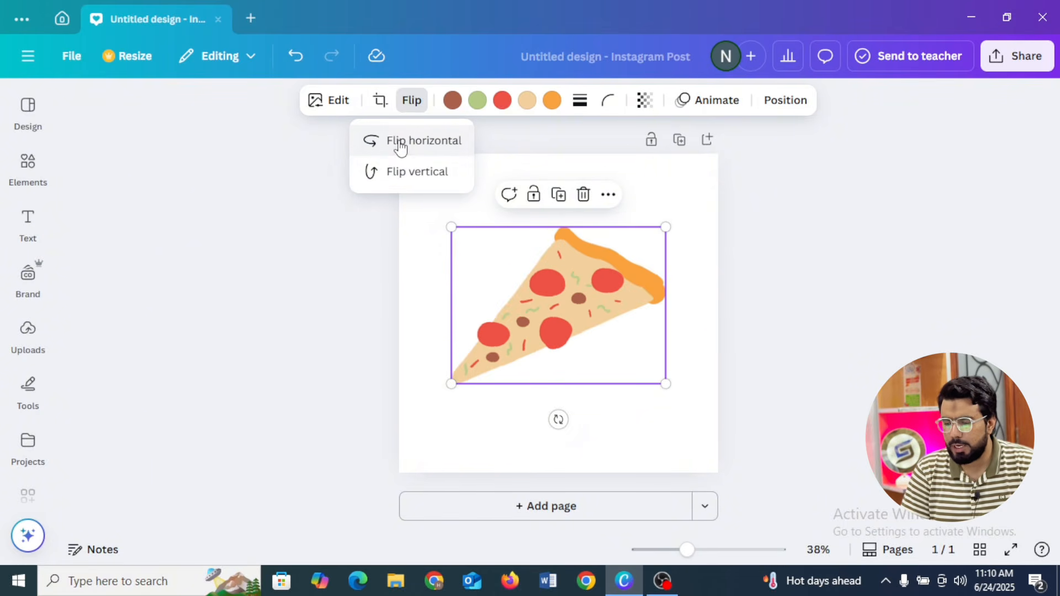
pyautogui.click(411, 183)
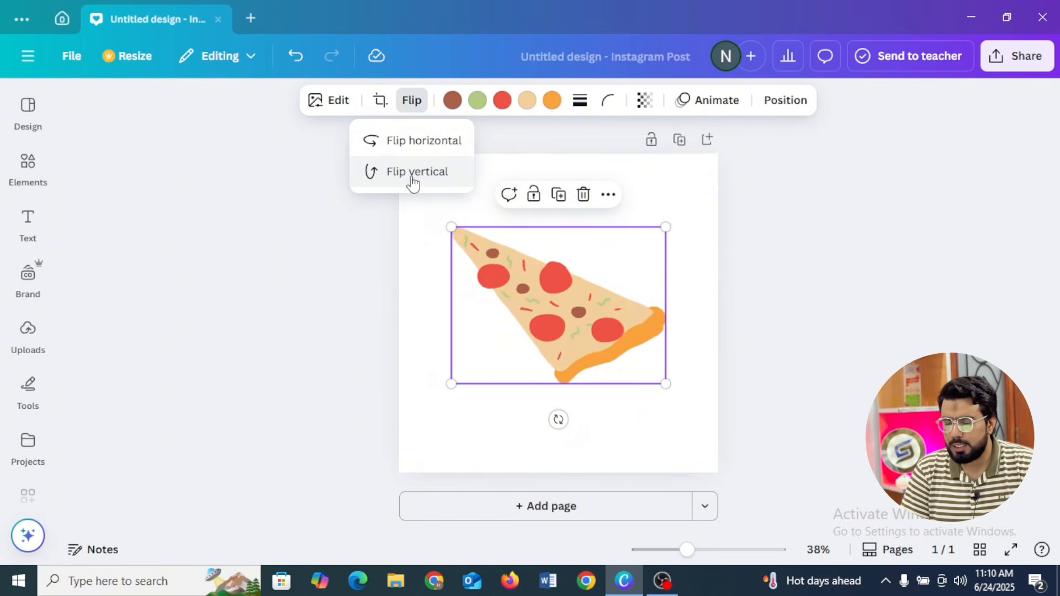
pyautogui.click(413, 176)
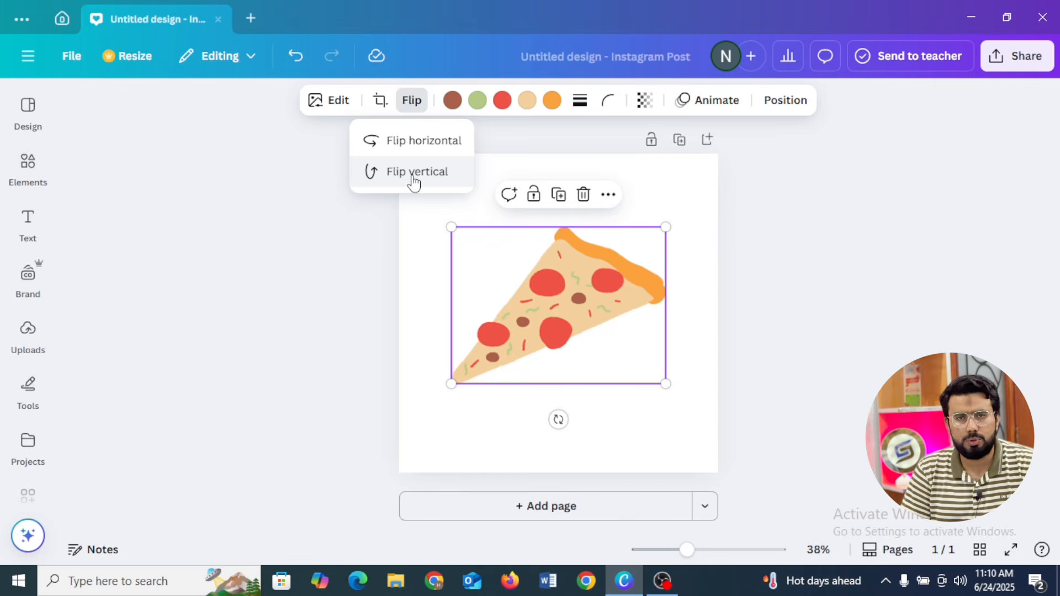
# - Delete the pizza slice from the page and search the elements library for FOOD
pyautogui.click(584, 195)
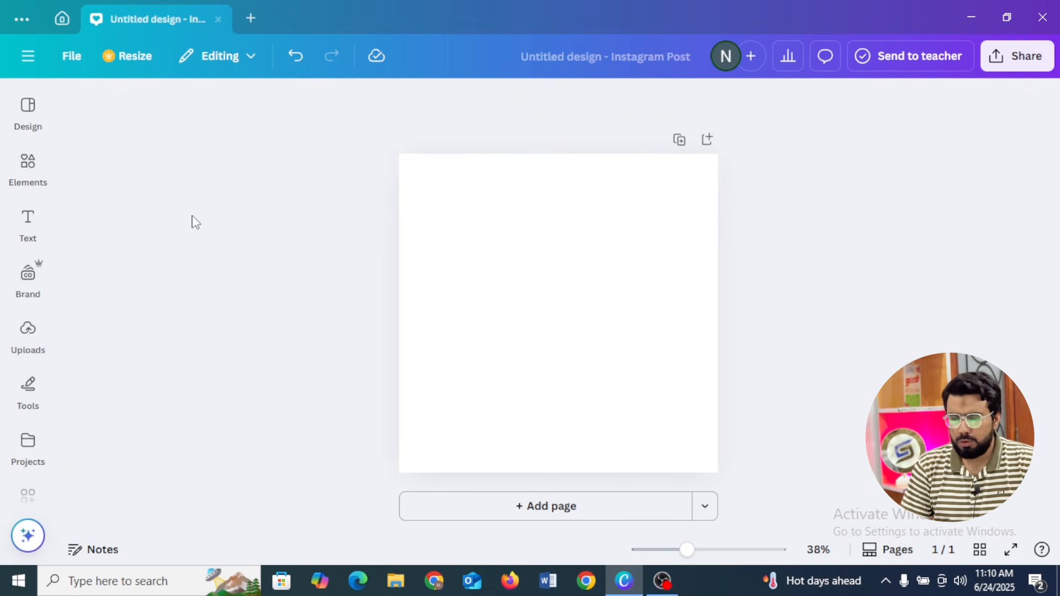
pyautogui.click(35, 176)
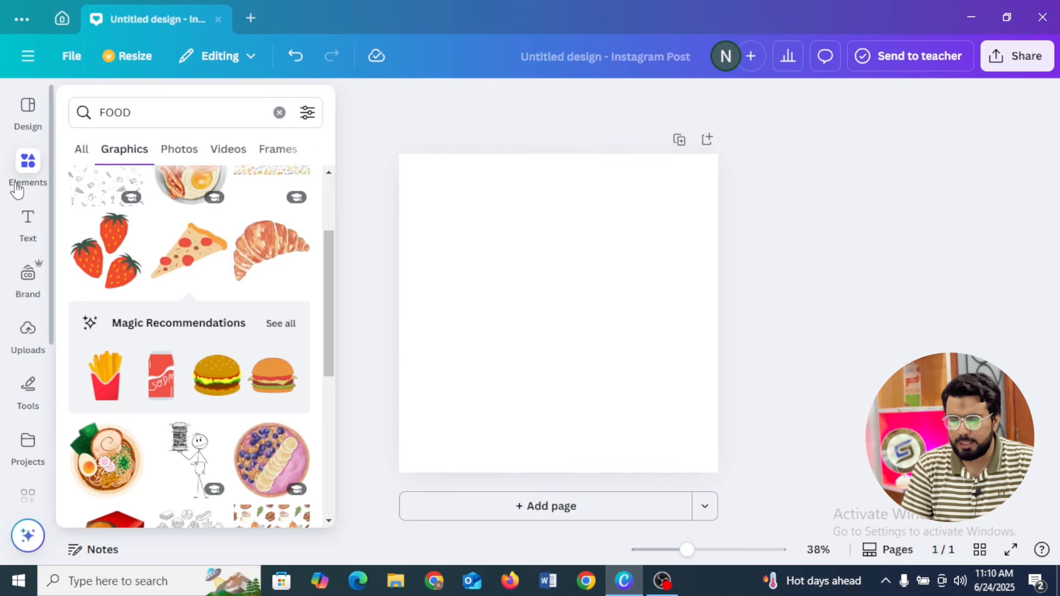
pyautogui.moveTo(47, 156)
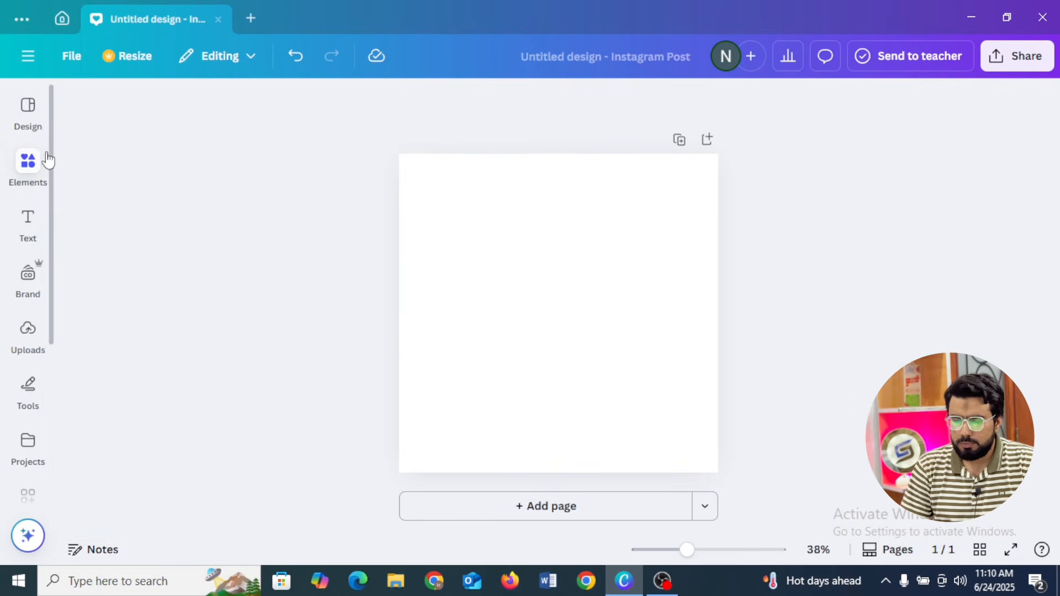
pyautogui.click(279, 113)
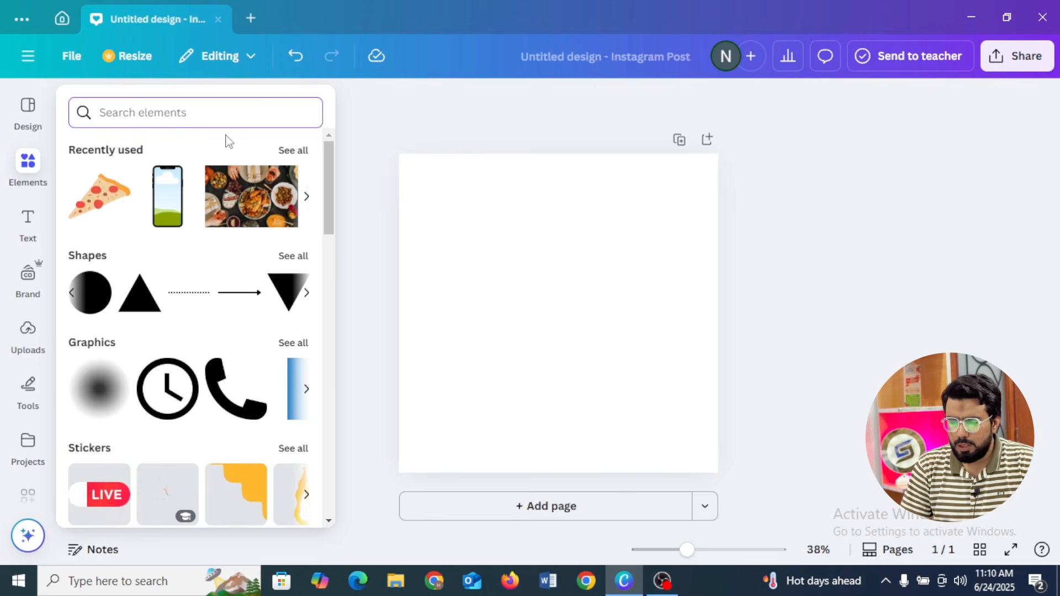
pyautogui.write('FOOD')
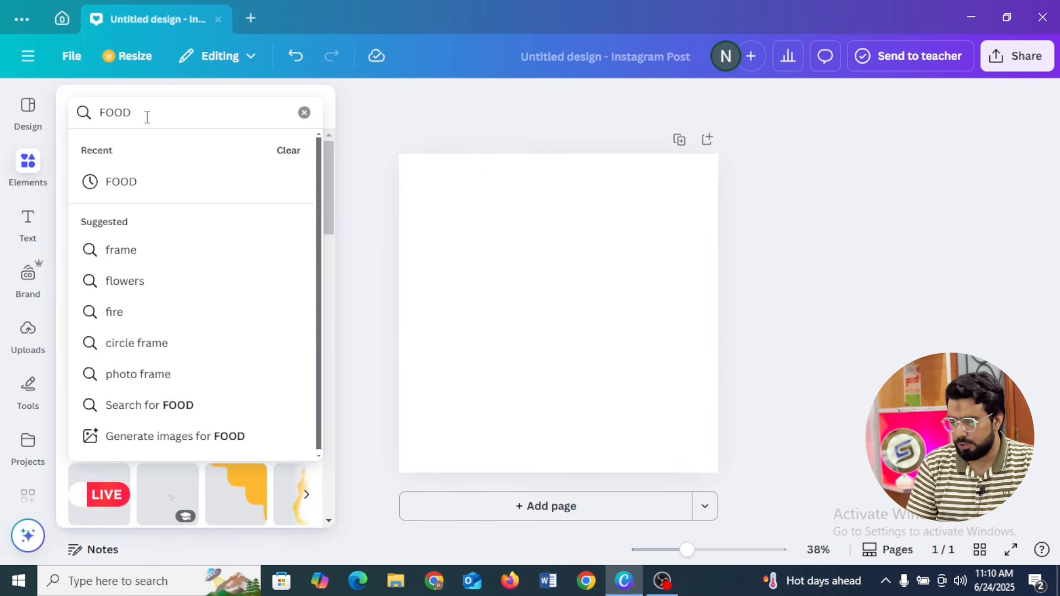
pyautogui.press('Return')
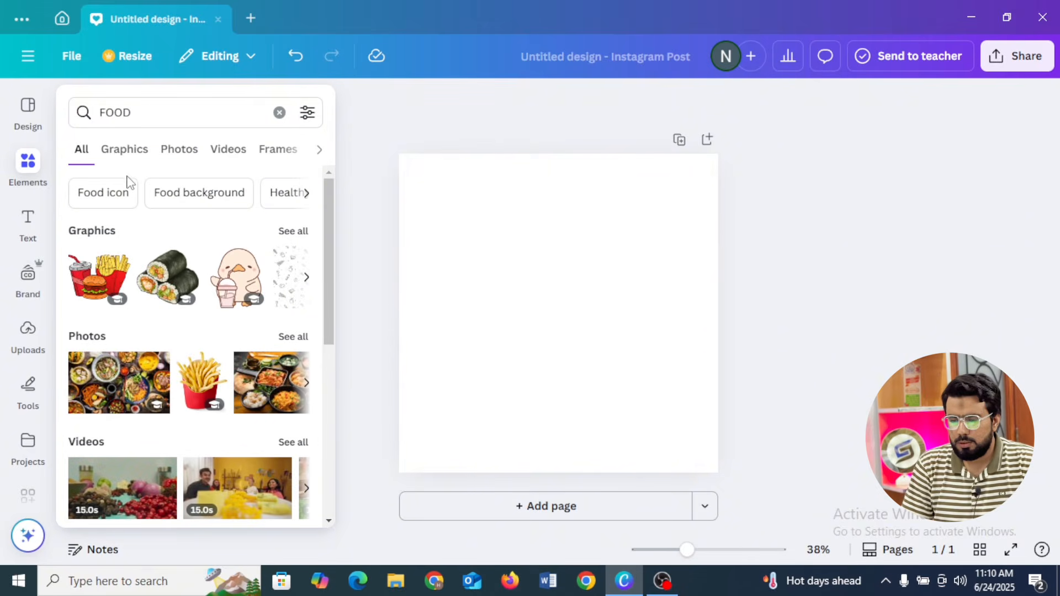
# - Browse the FOOD results by type: graphics, photos, videos, frames, audio and mockups
pyautogui.click(122, 159)
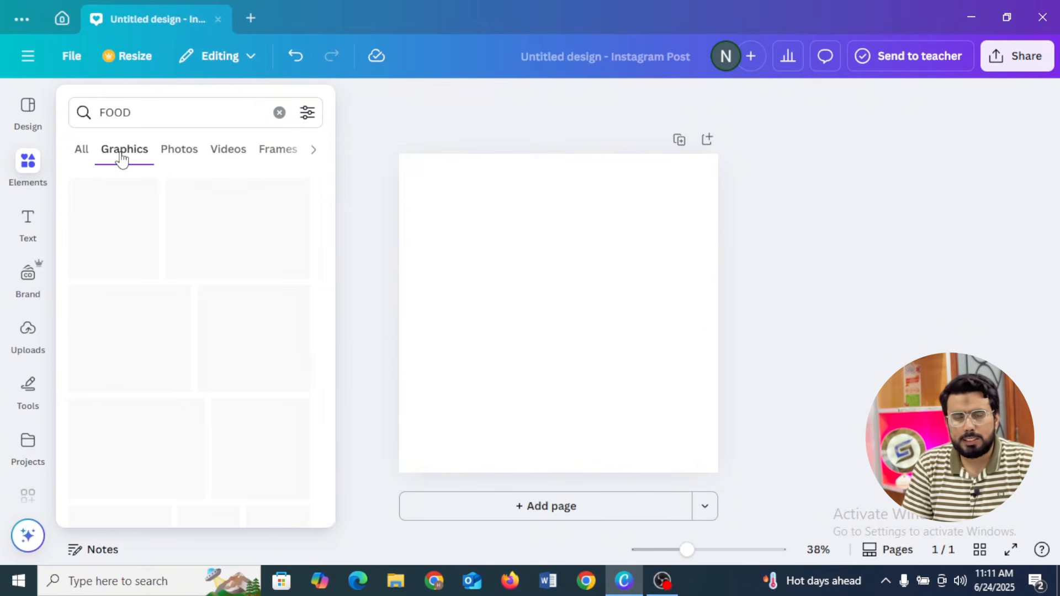
pyautogui.click(172, 165)
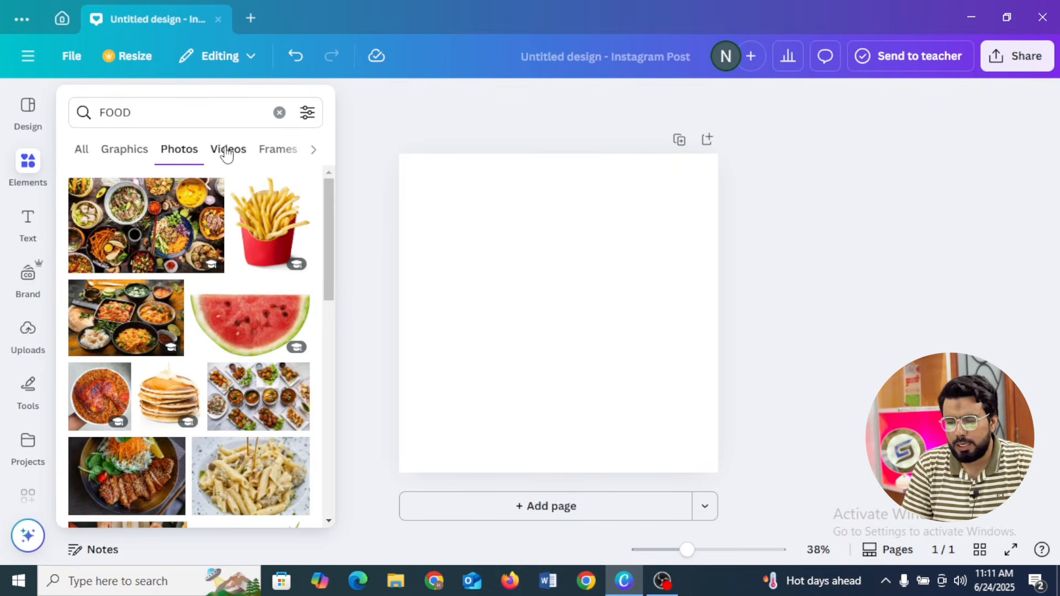
pyautogui.click(227, 155)
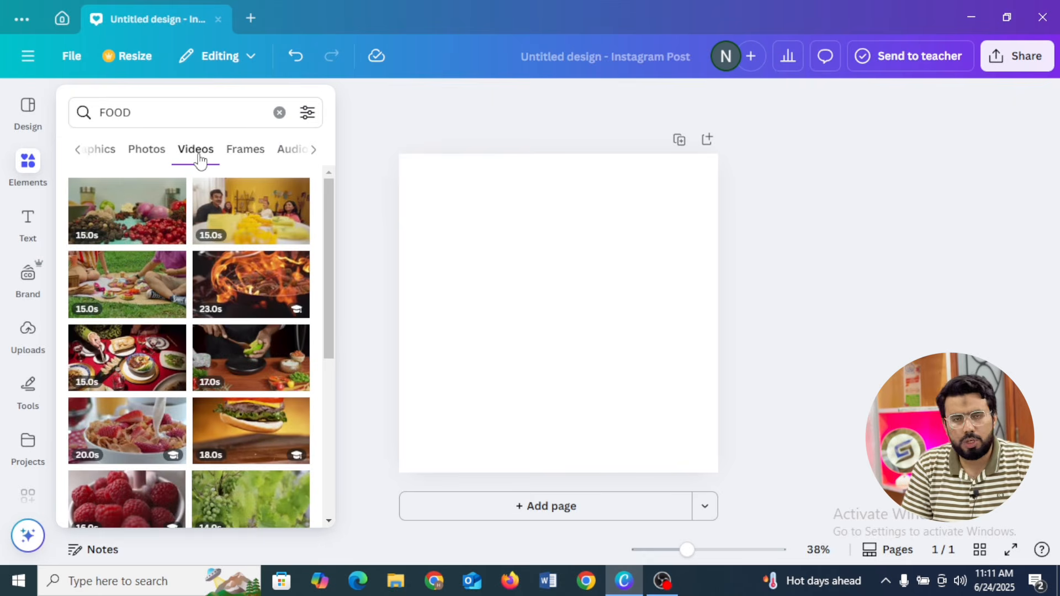
pyautogui.click(240, 163)
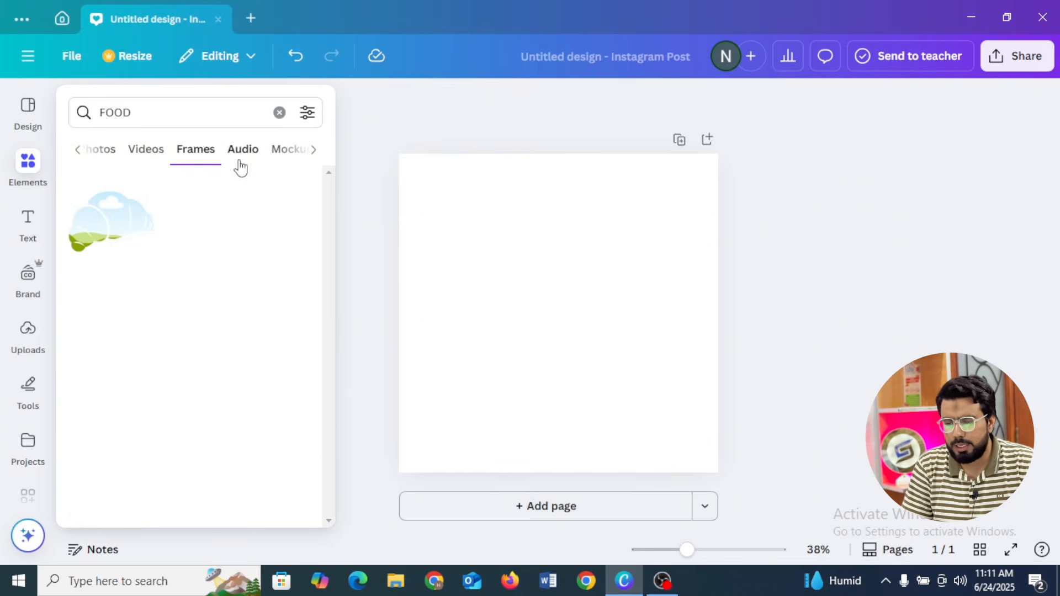
pyautogui.click(239, 163)
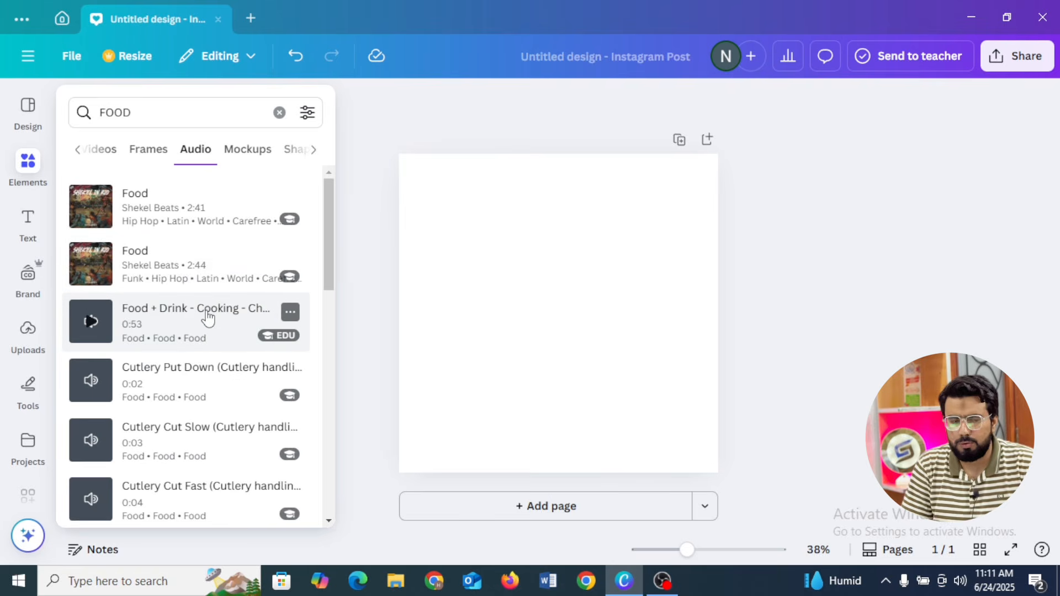
pyautogui.click(242, 164)
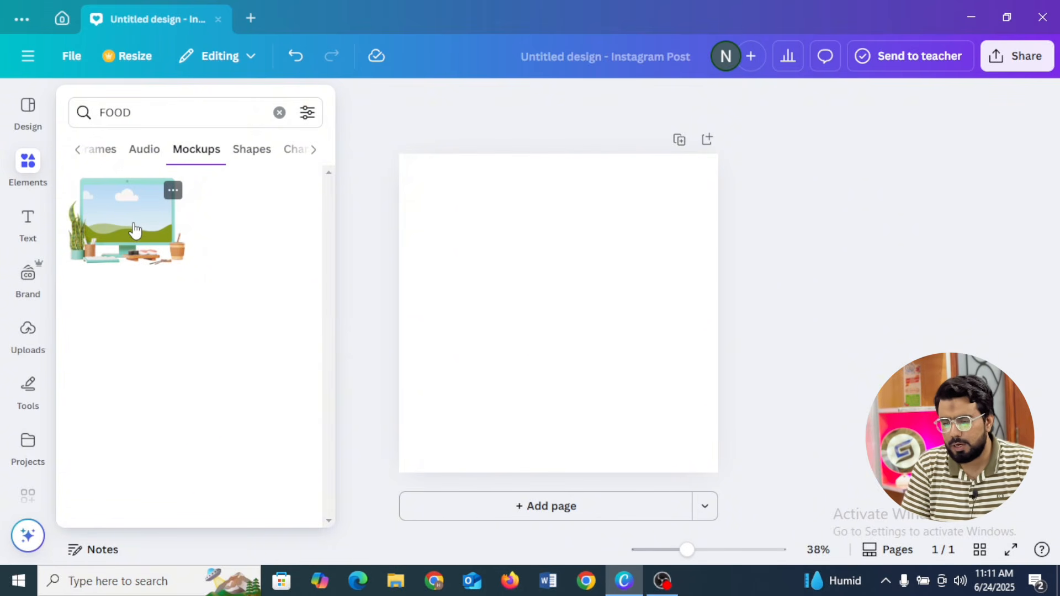
# - Add the desktop computer mockup to the page and check the shape results for FOOD
pyautogui.click(371, 250)
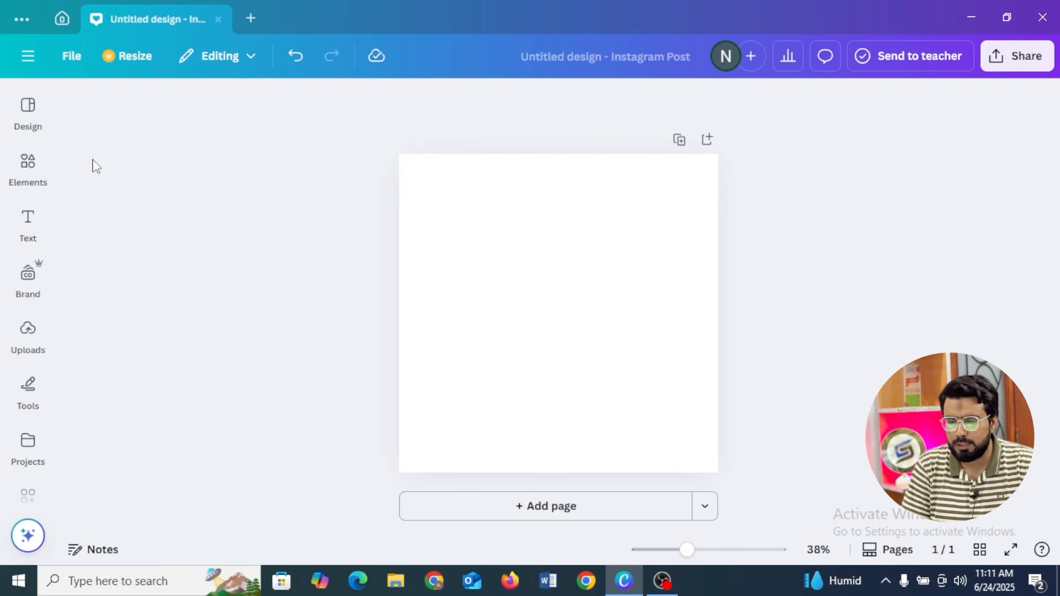
pyautogui.click(29, 165)
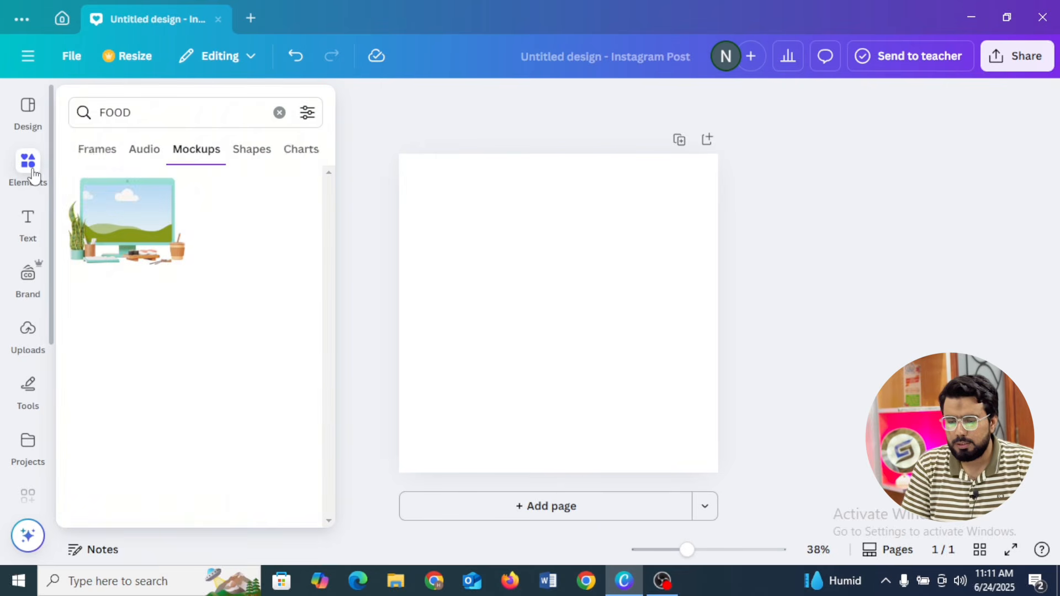
pyautogui.click(257, 158)
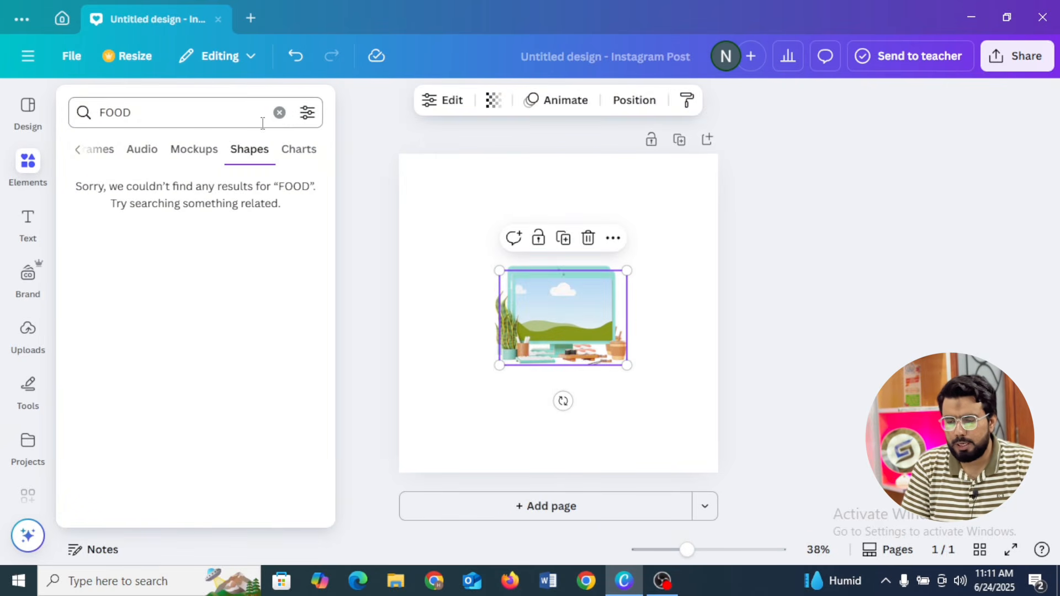
# - Clear the search, add the three-chevron arrow sticker from the sticker collection, and move it near the page's upper edge
pyautogui.click(279, 112)
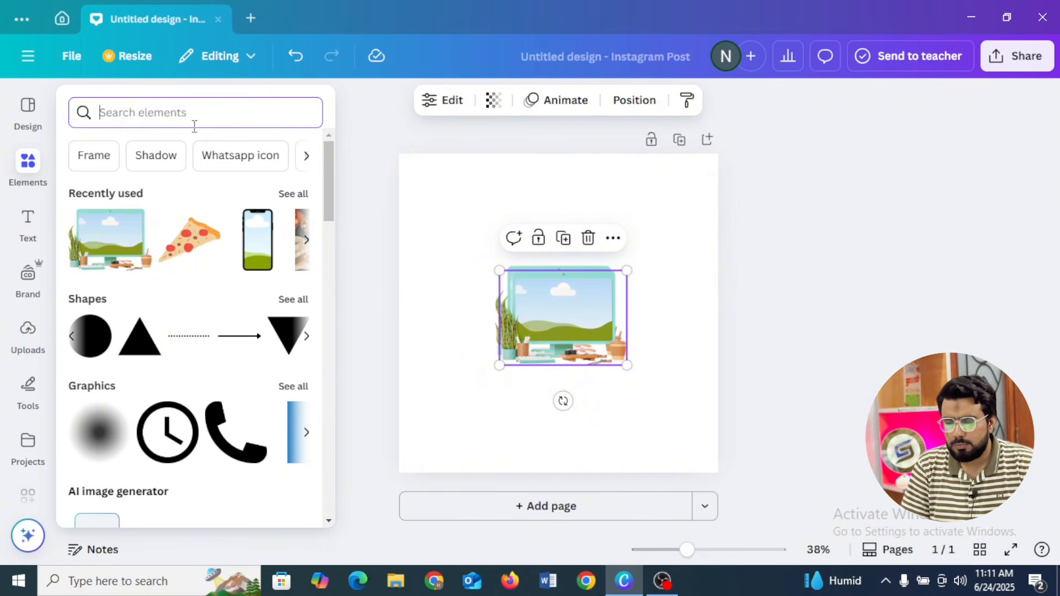
pyautogui.moveTo(329, 172); pyautogui.dragTo(334, 281)
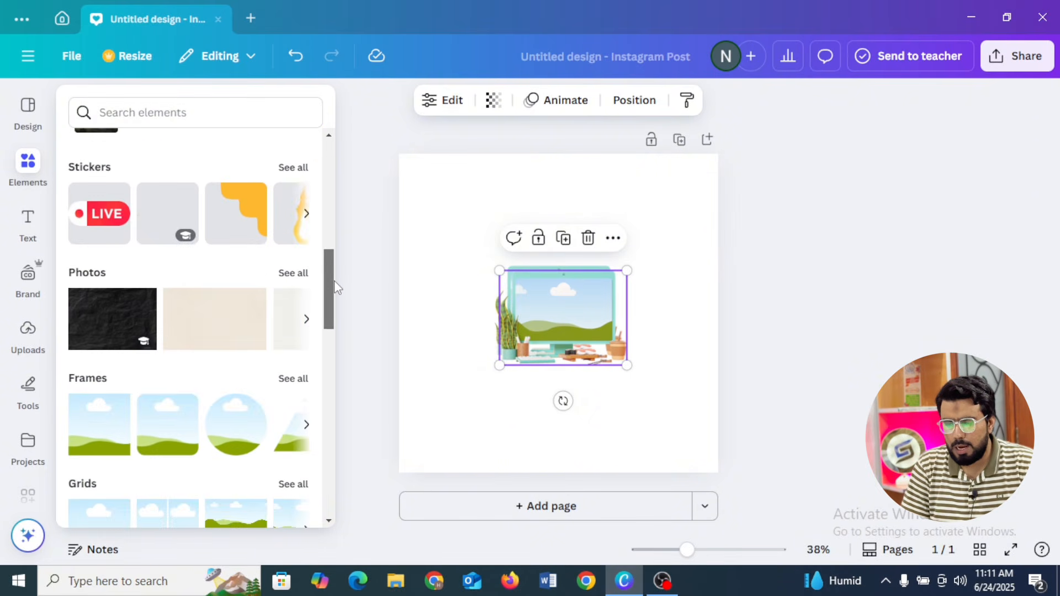
pyautogui.click(295, 170)
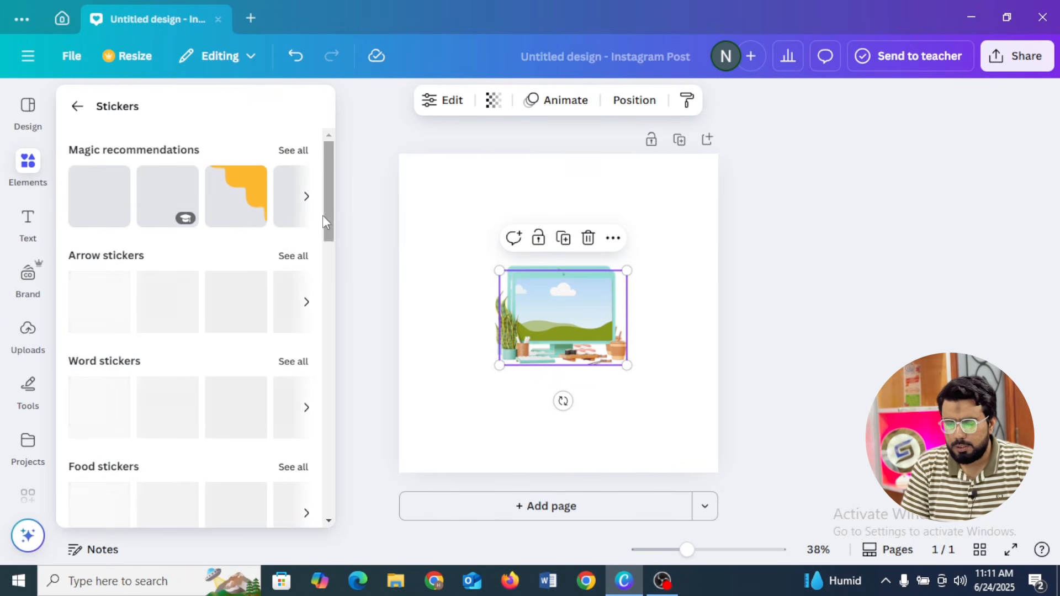
pyautogui.moveTo(323, 216)
pyautogui.mouseDown()
pyautogui.moveTo(338, 314)
pyautogui.moveTo(320, 215)
pyautogui.mouseUp()
pyautogui.click(82, 317)
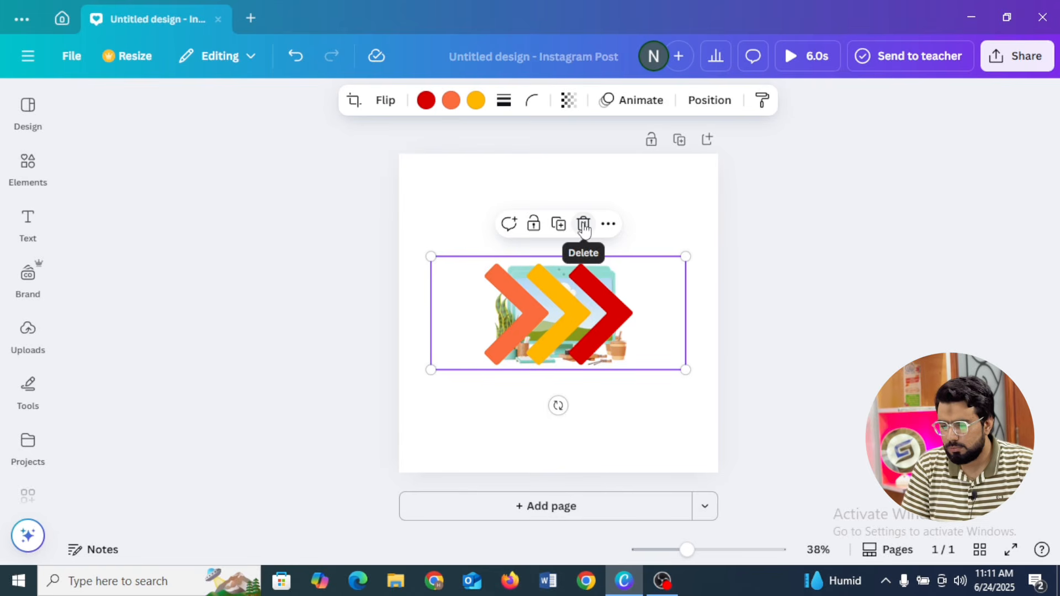
pyautogui.moveTo(572, 310); pyautogui.dragTo(572, 212)
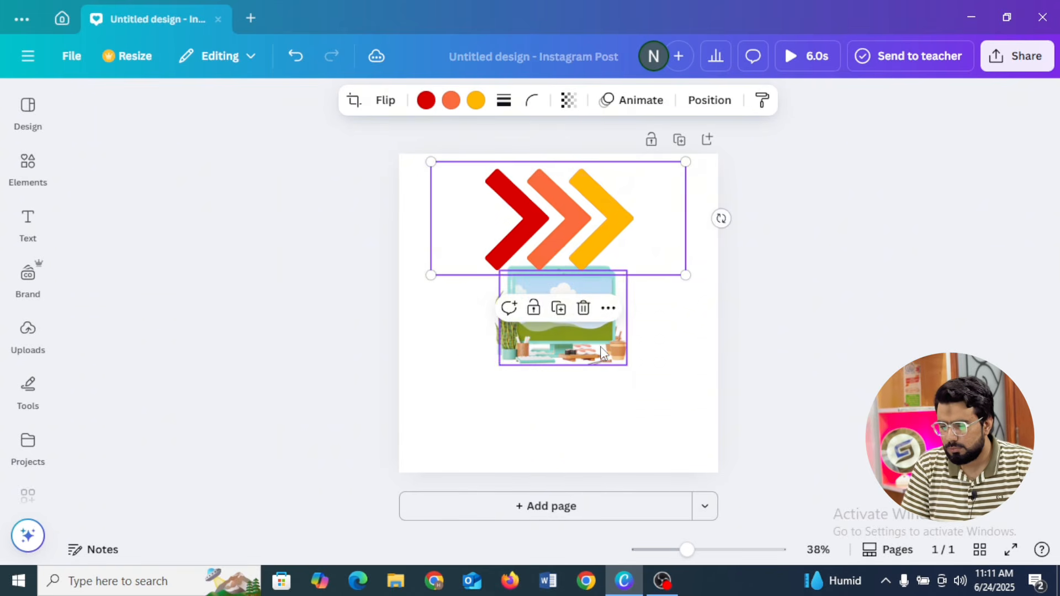
# - Delete the desktop computer mockup and move the arrow sticker slightly lower on the page
pyautogui.click(582, 300)
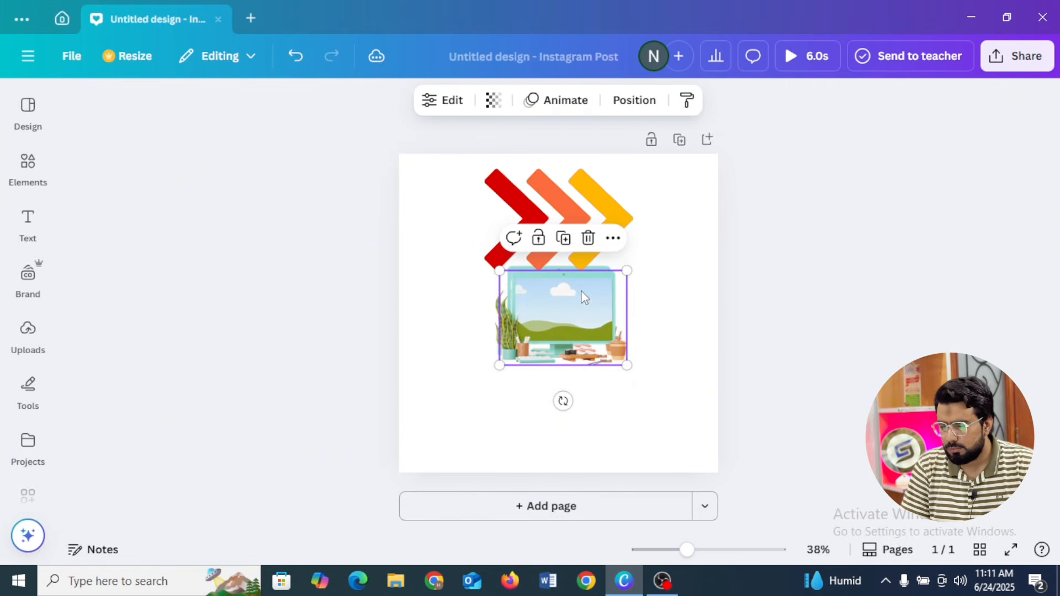
pyautogui.click(588, 238)
pyautogui.click(583, 261)
pyautogui.moveTo(583, 261); pyautogui.dragTo(587, 287)
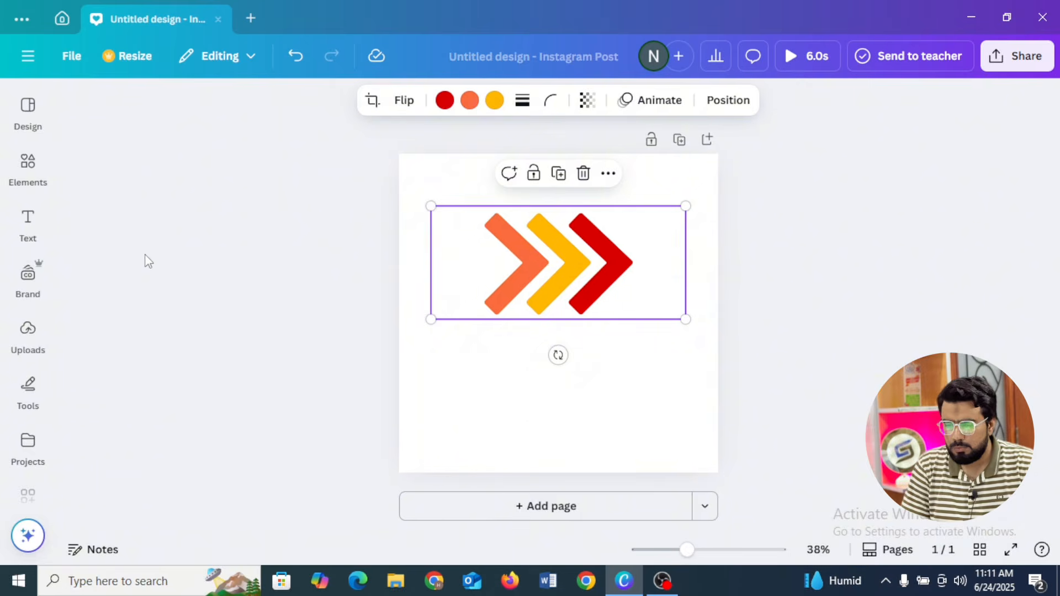
# - Go back from the sticker collection to the overview of all element categories and deselect the arrow sticker
pyautogui.click(39, 177)
pyautogui.click(79, 106)
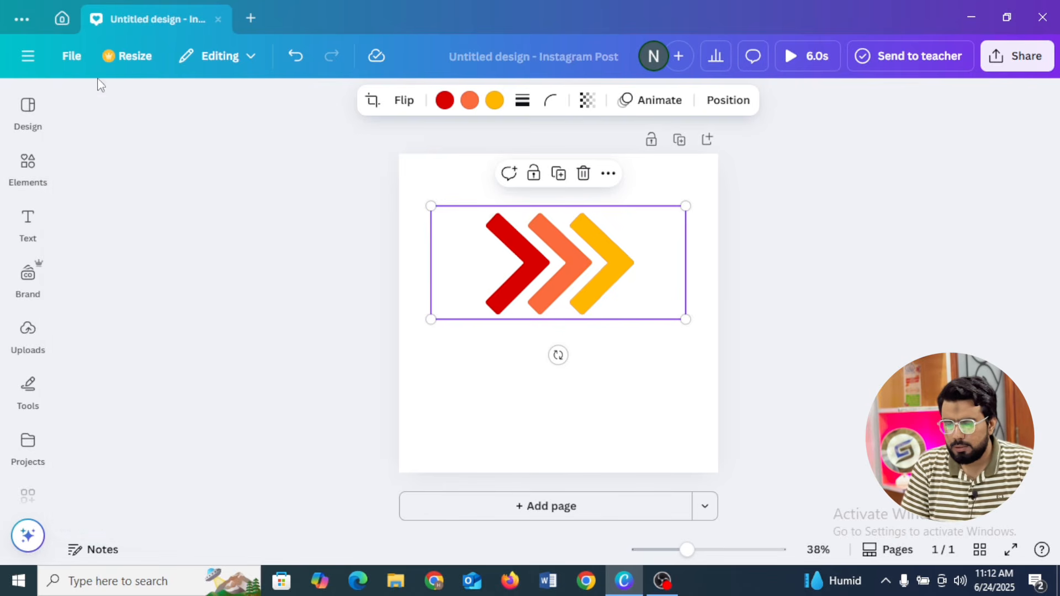
pyautogui.click(19, 165)
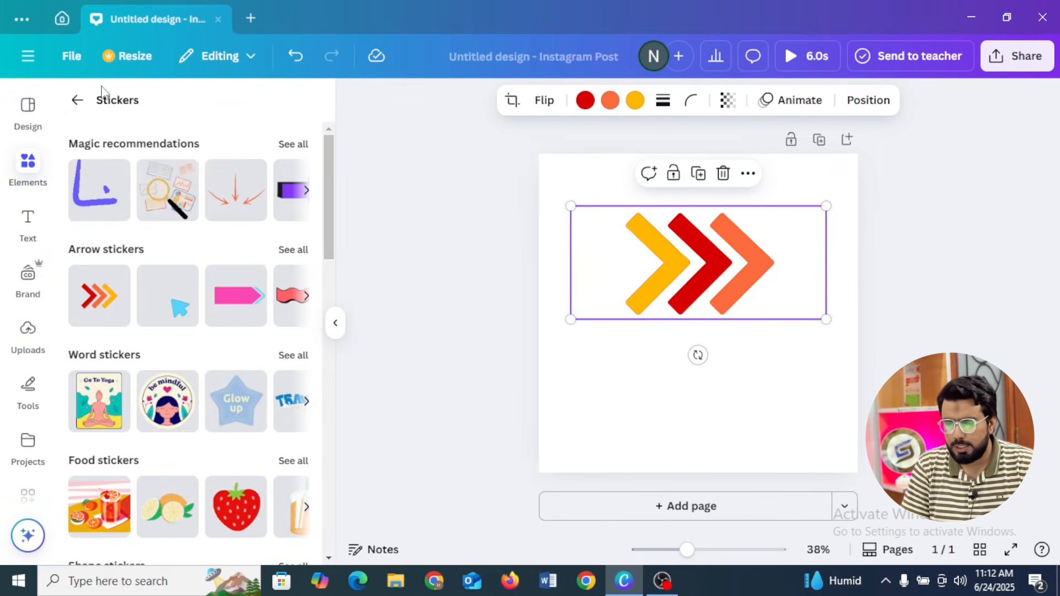
pyautogui.click(88, 97)
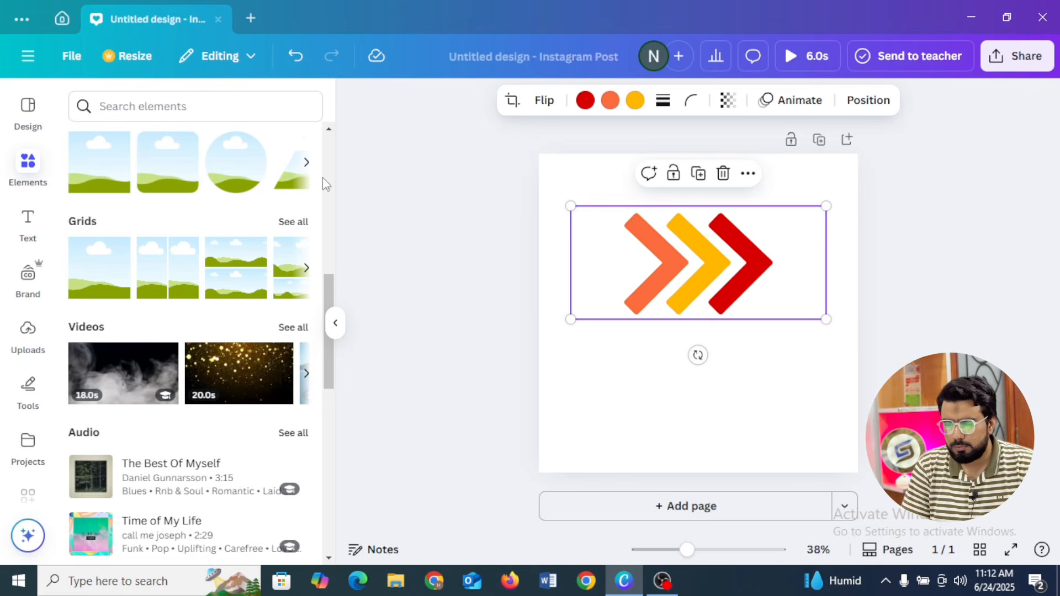
pyautogui.click(447, 225)
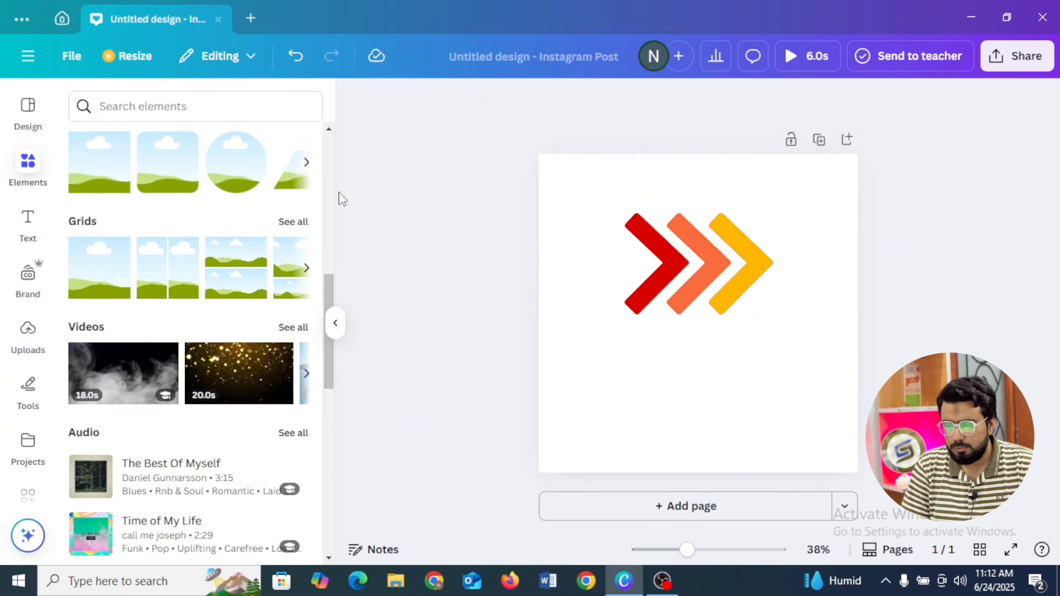
pyautogui.click(335, 323)
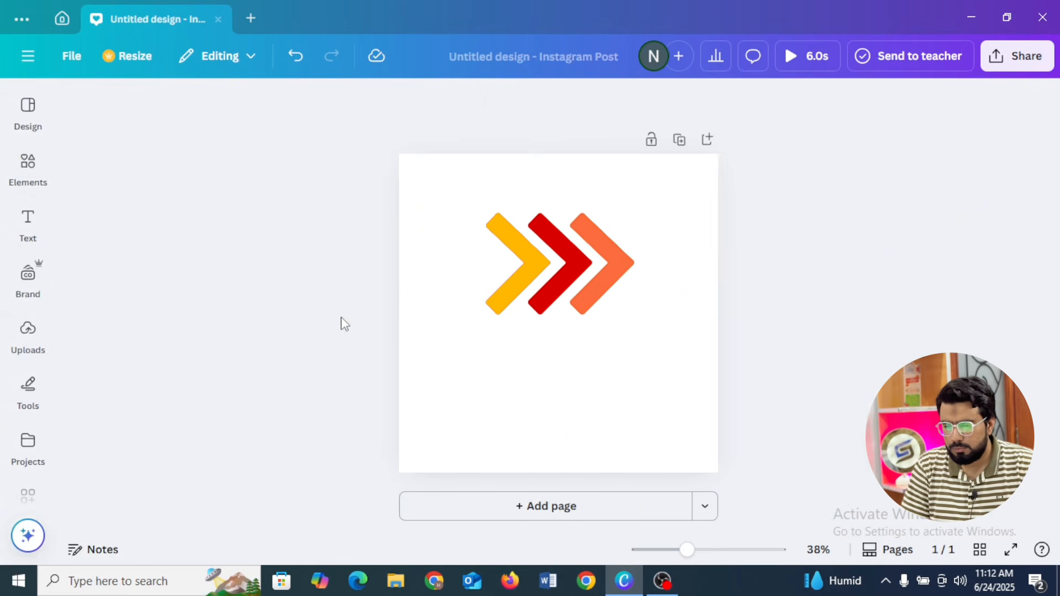
# - Add the magnifying glass and documents sticker and shrink it to about half its size toward the page's lower-left corner
pyautogui.click(28, 166)
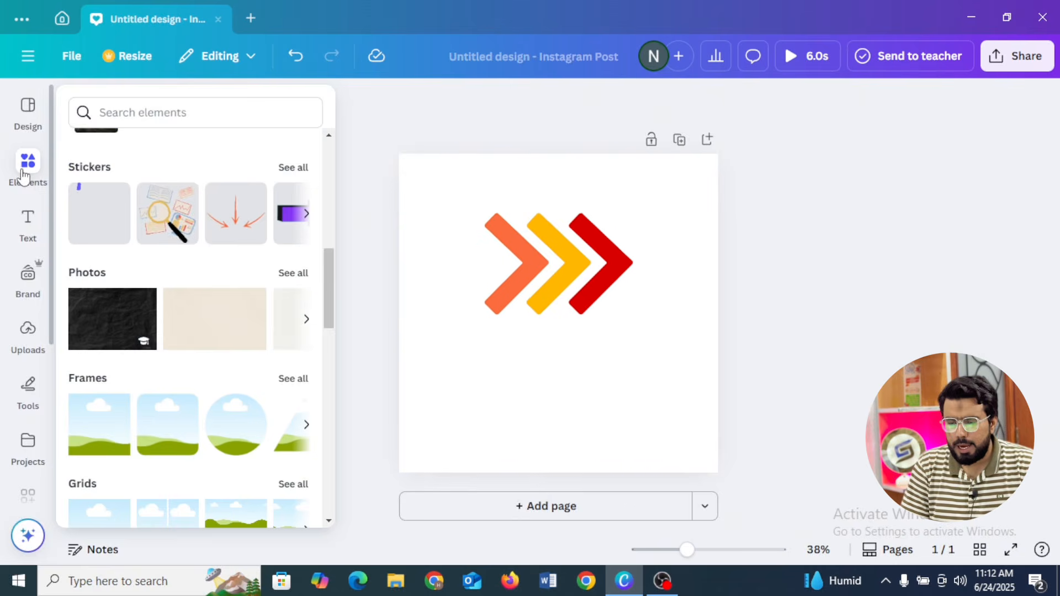
pyautogui.moveTo(329, 265)
pyautogui.mouseDown()
pyautogui.moveTo(330, 138)
pyautogui.moveTo(333, 270)
pyautogui.moveTo(333, 255)
pyautogui.mouseUp()
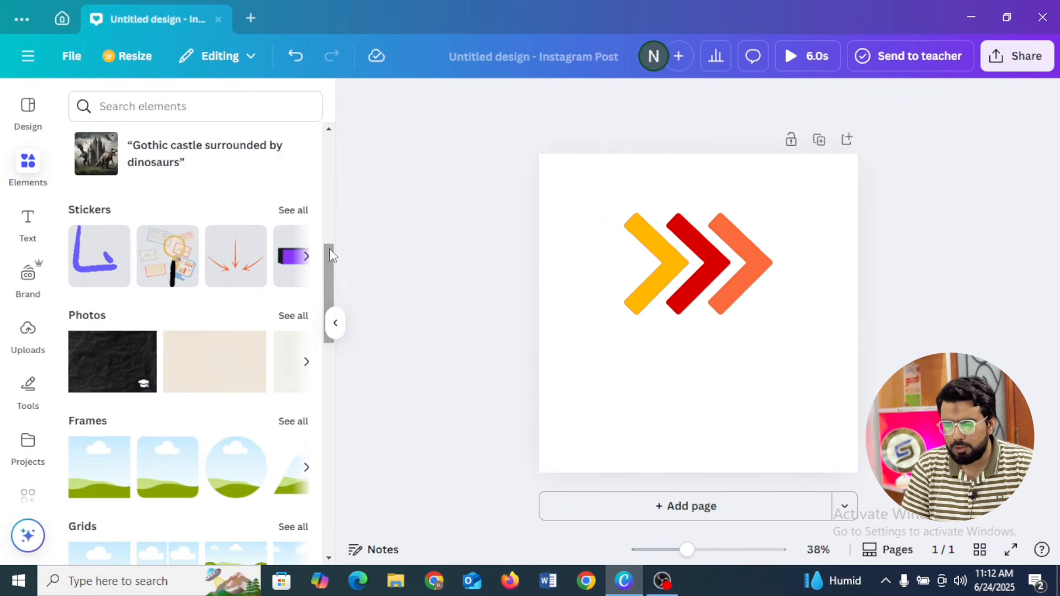
pyautogui.click(166, 258)
pyautogui.click(231, 264)
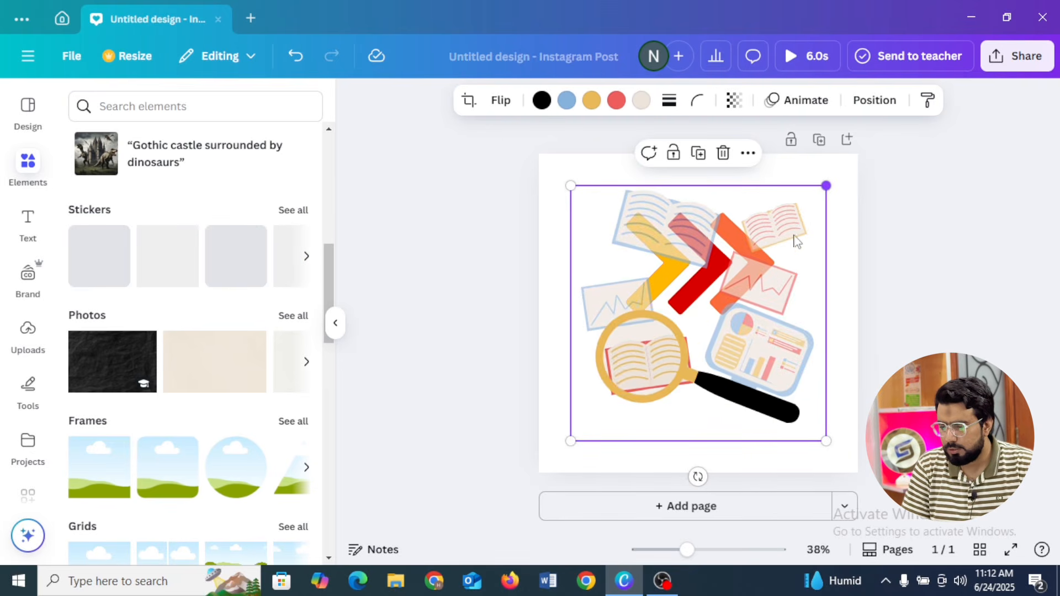
pyautogui.moveTo(825, 185); pyautogui.dragTo(698, 314)
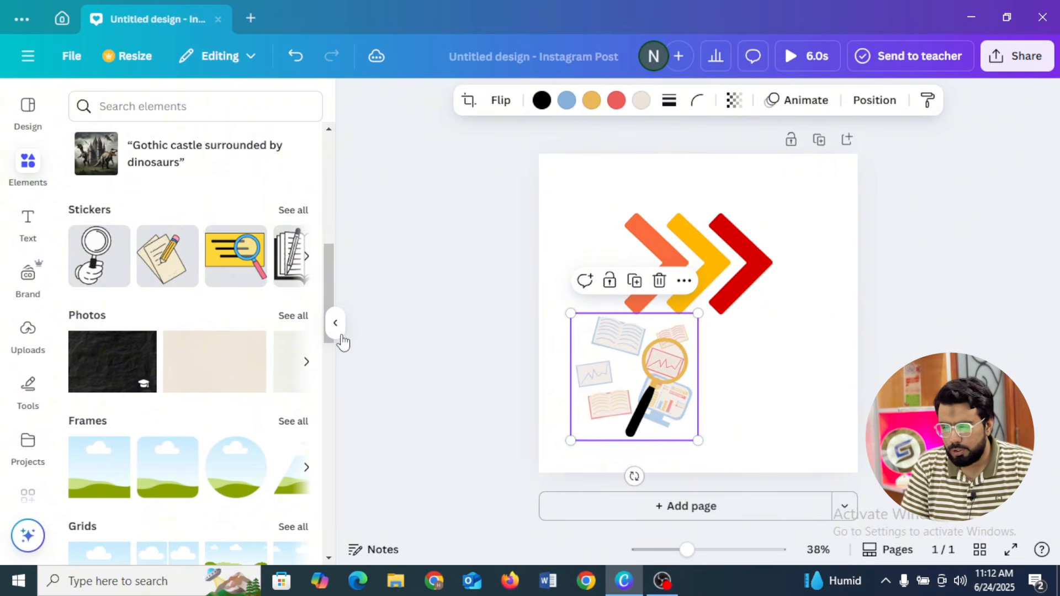
# - Delete the magnifying glass sticker and the arrow sticker from the page, and open the full chart collection
pyautogui.scroll(-1, 325, 293)
pyautogui.moveTo(326, 306); pyautogui.dragTo(326, 344)
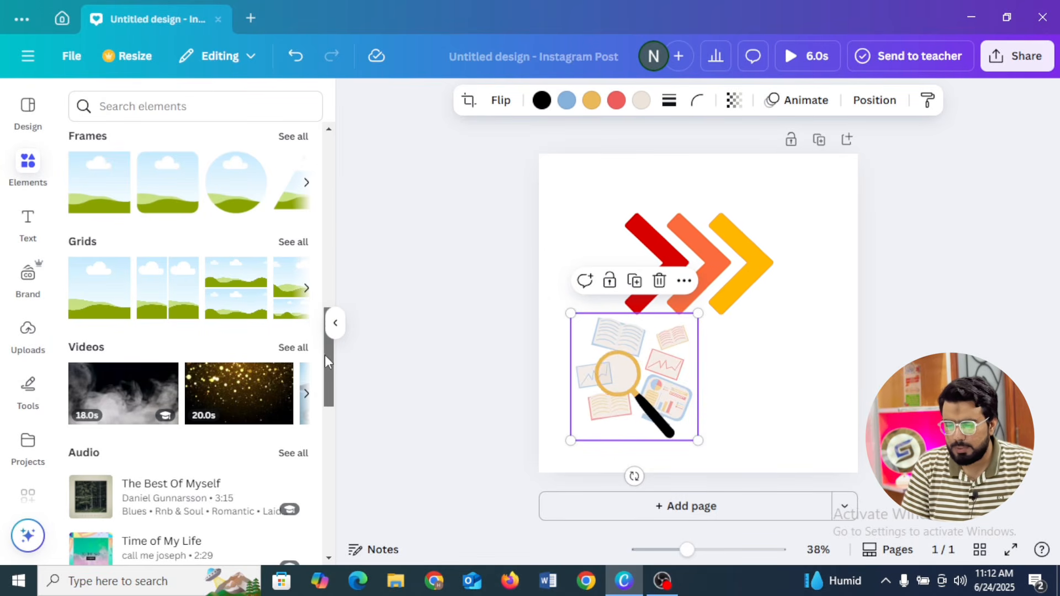
pyautogui.moveTo(324, 356); pyautogui.dragTo(325, 439)
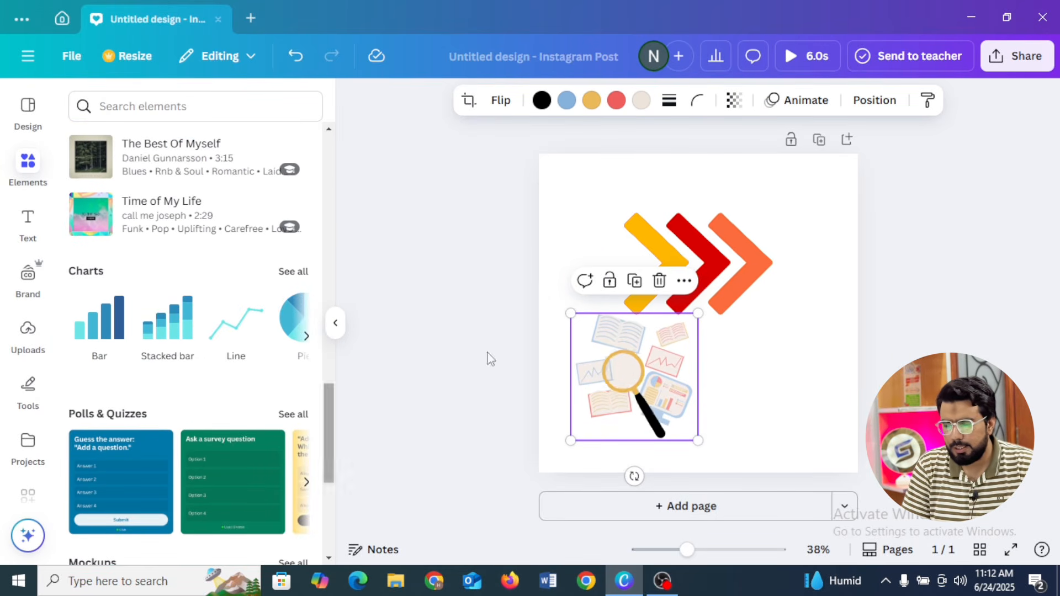
pyautogui.click(659, 280)
pyautogui.click(661, 284)
pyautogui.click(720, 174)
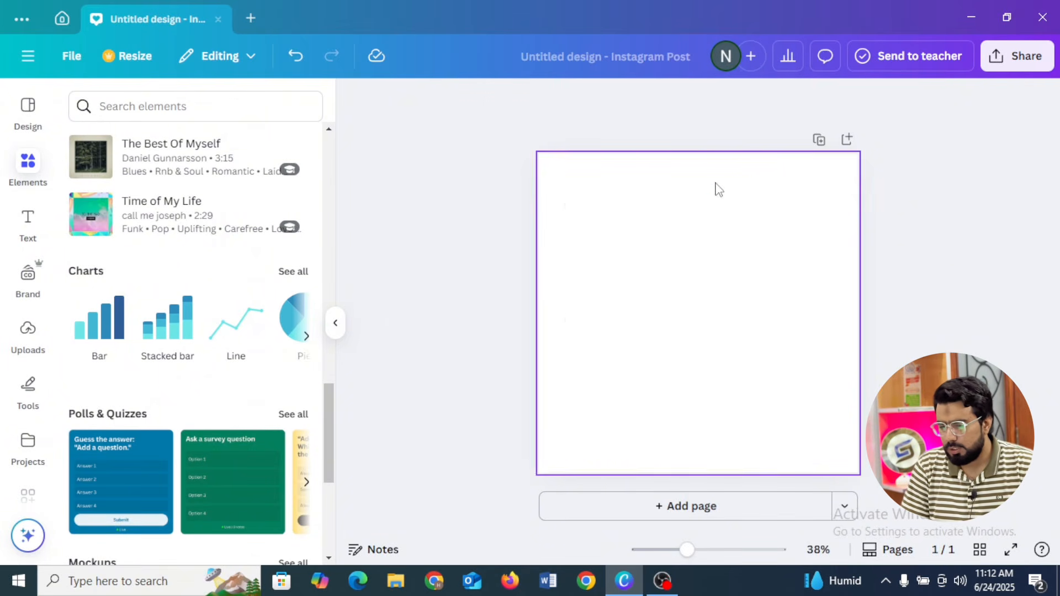
pyautogui.click(293, 272)
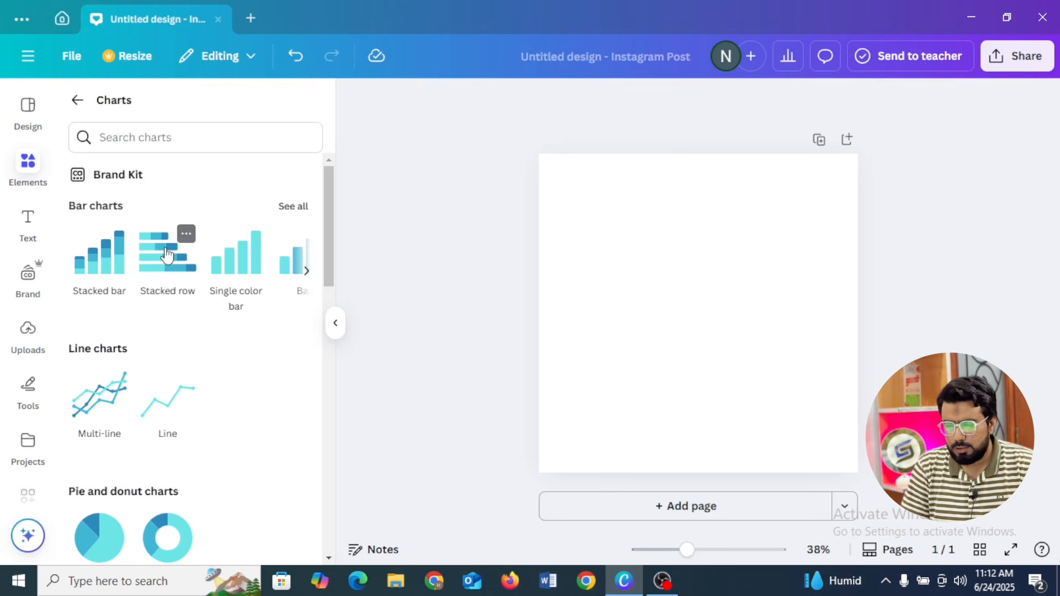
# - Add the Simple treemap from the hierarchy charts to the page, close its data settings and delete the chart
pyautogui.moveTo(325, 203); pyautogui.dragTo(303, 353)
pyautogui.scroll(-5, 304, 364)
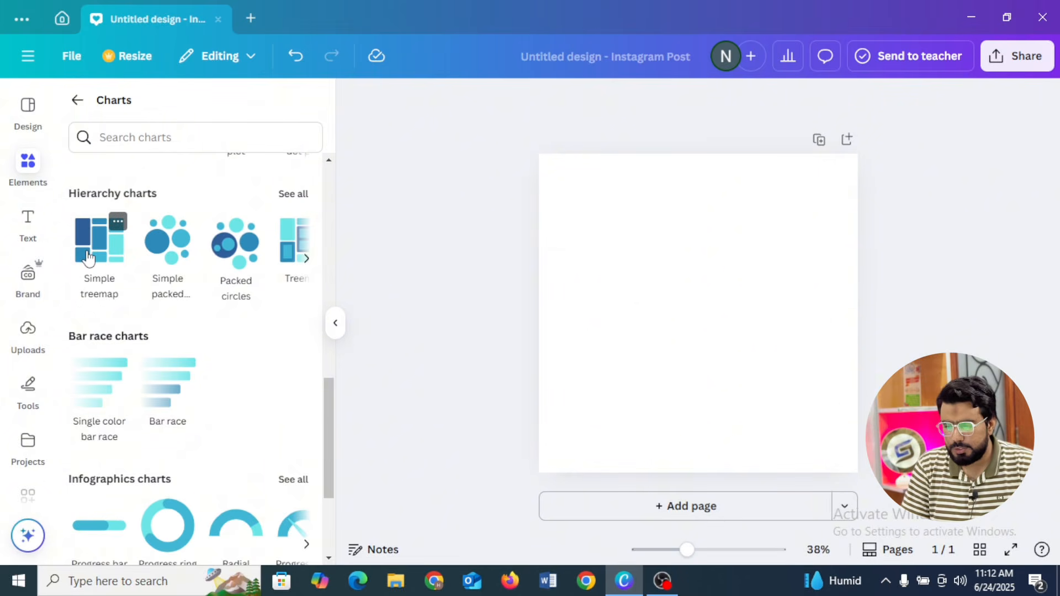
pyautogui.click(88, 258)
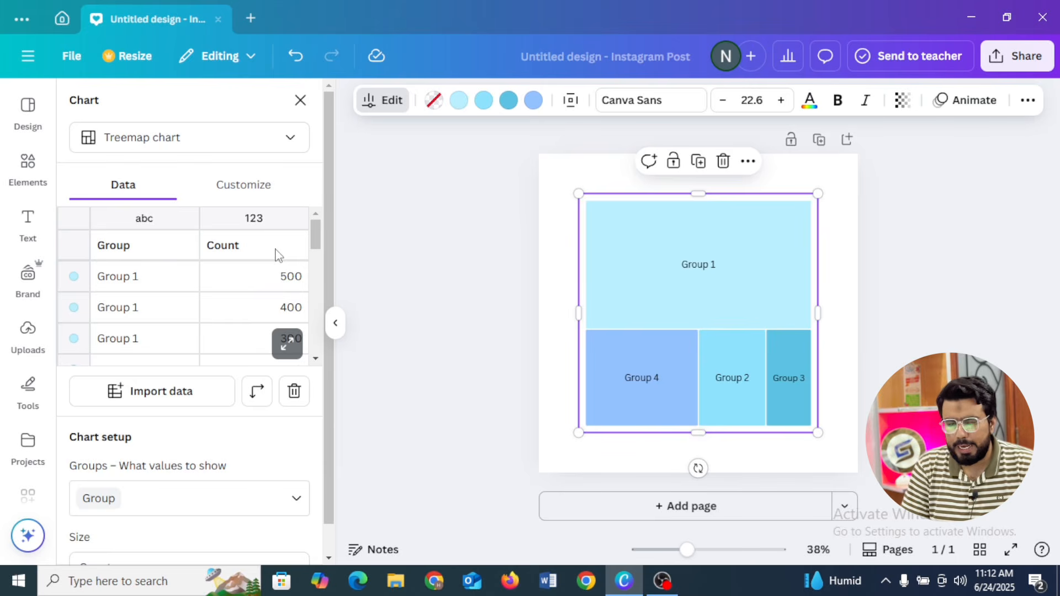
pyautogui.click(302, 102)
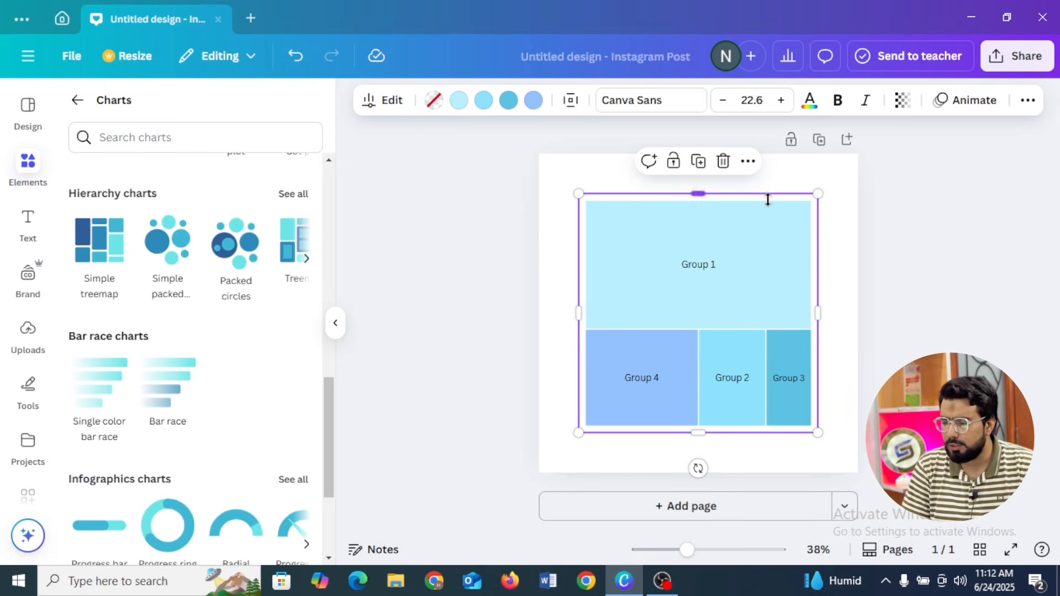
pyautogui.click(724, 162)
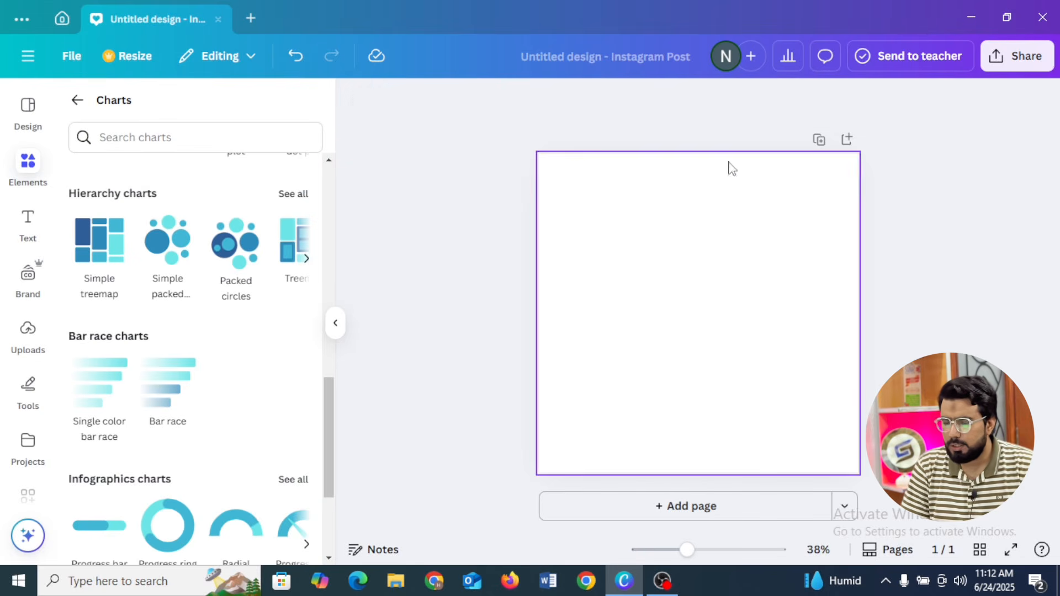
# - Go back from the chart collection to the overview of all element categories
pyautogui.click(36, 163)
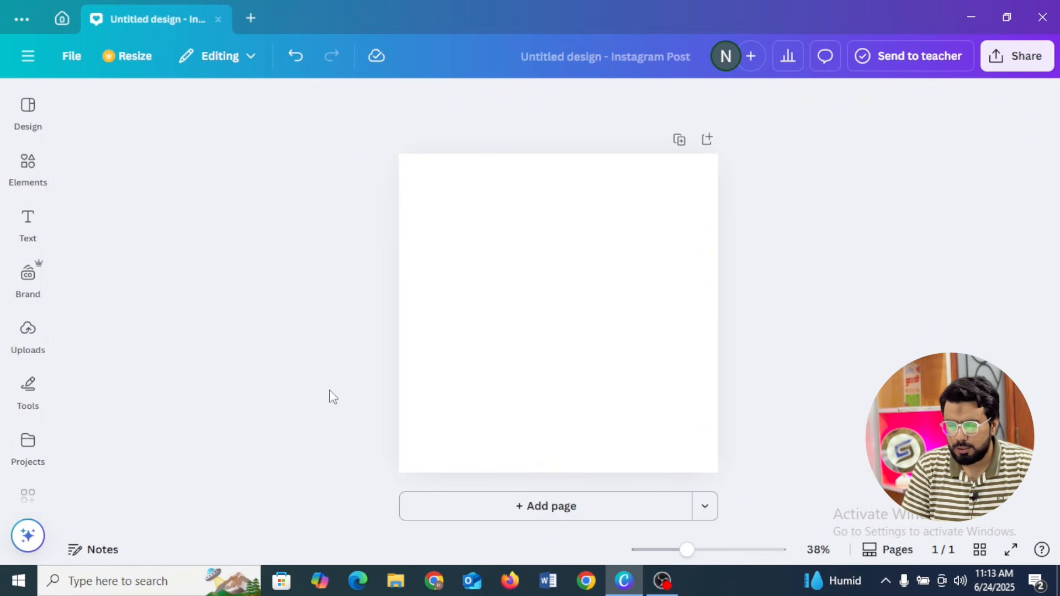
pyautogui.click(20, 175)
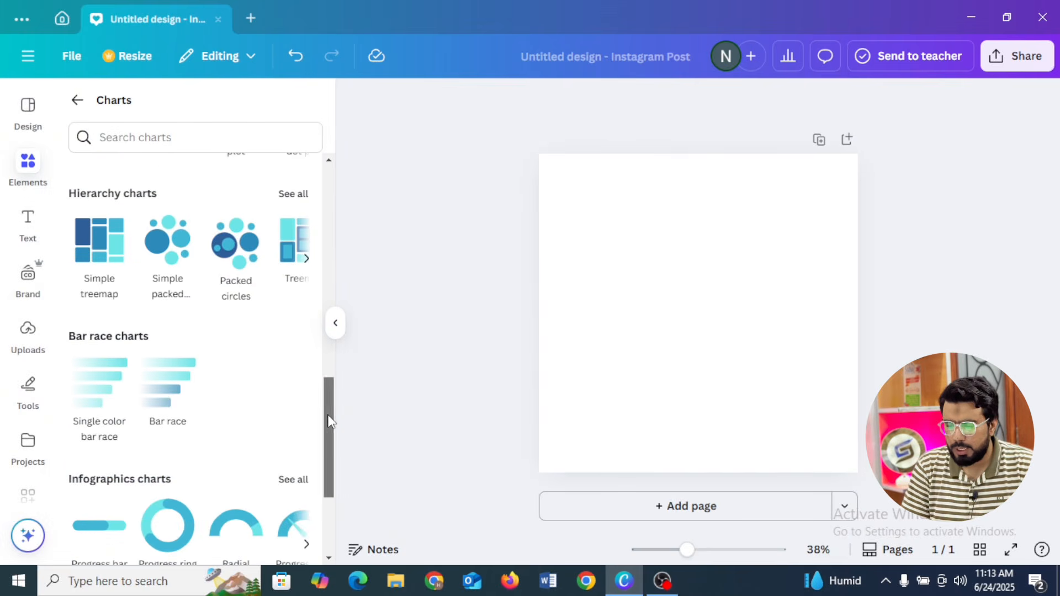
pyautogui.moveTo(326, 412); pyautogui.dragTo(329, 284)
pyautogui.click(87, 101)
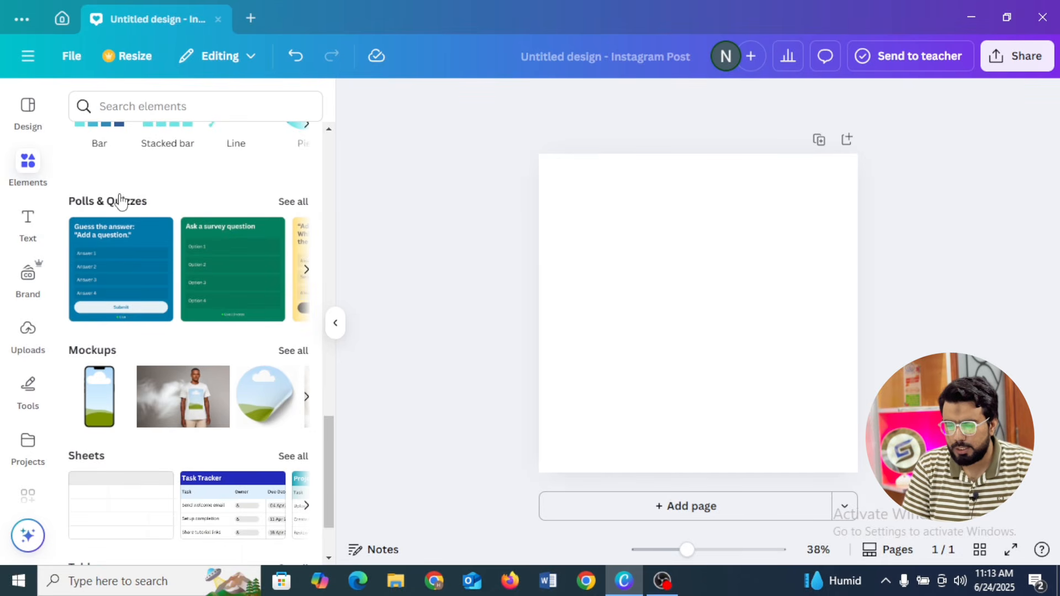
# - Try the plain grey-outlined table with three columns and four rows, reduce its height slightly and delete it
pyautogui.moveTo(330, 425); pyautogui.dragTo(332, 490)
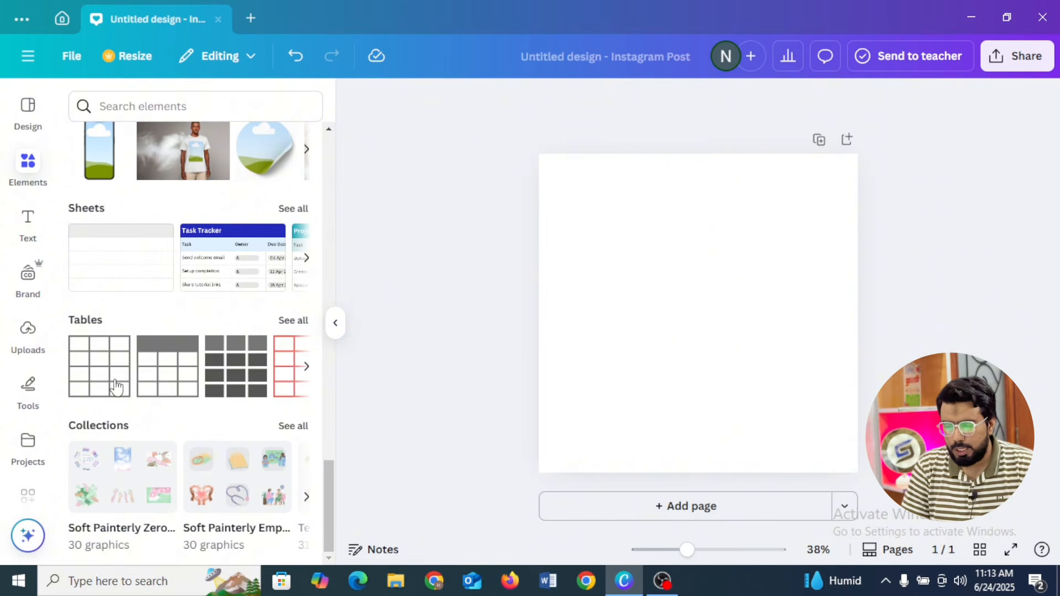
pyautogui.click(90, 368)
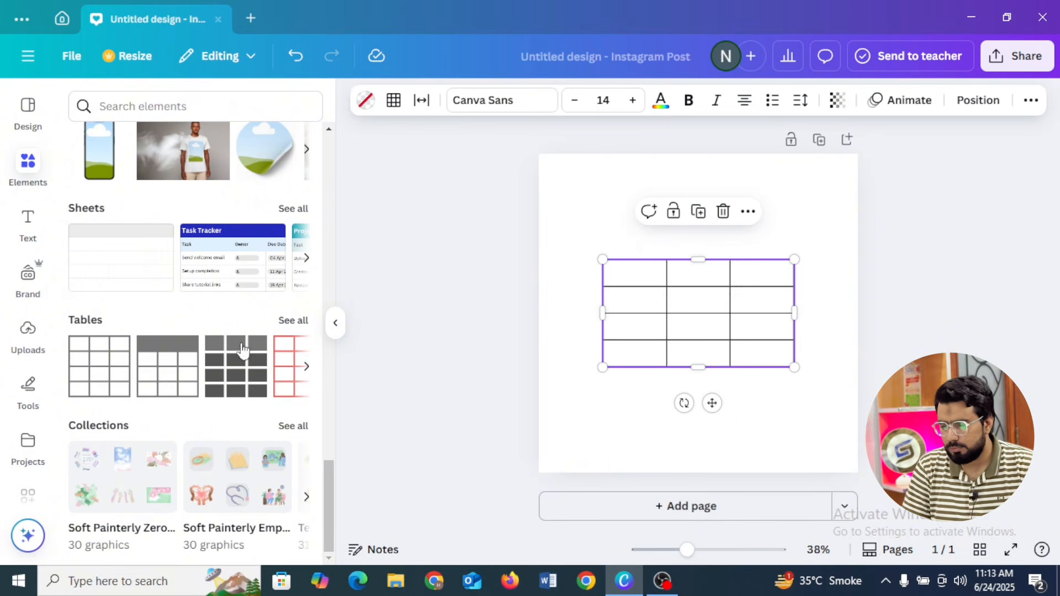
pyautogui.moveTo(698, 367)
pyautogui.mouseDown()
pyautogui.moveTo(714, 447)
pyautogui.moveTo(693, 356)
pyautogui.mouseUp()
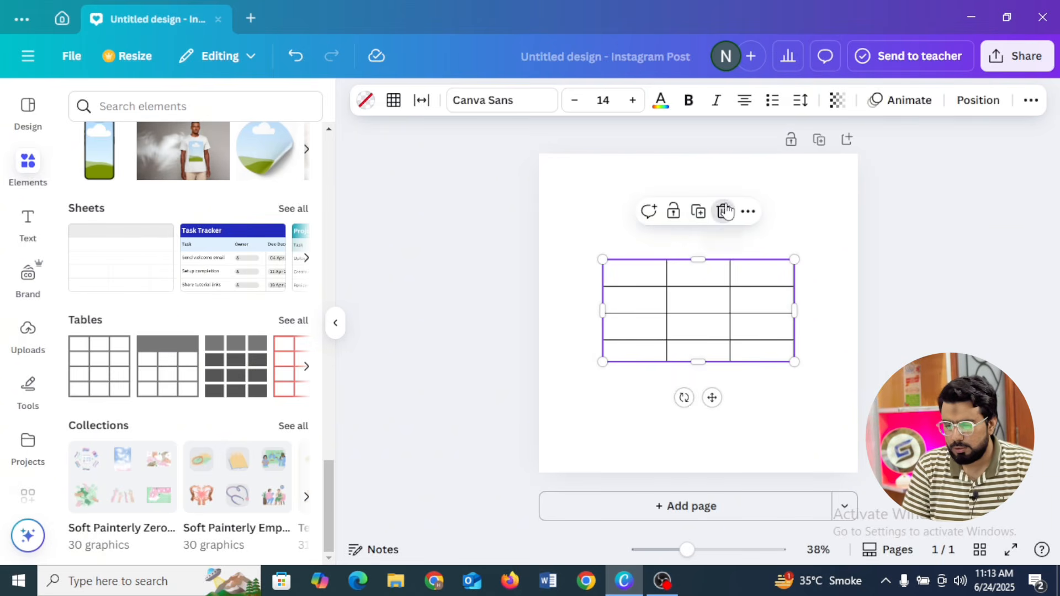
pyautogui.click(724, 212)
# - Look through the full table and Collections lists, including the Soft Painterly Empowering Women set, and return to the elements overview
pyautogui.click(296, 320)
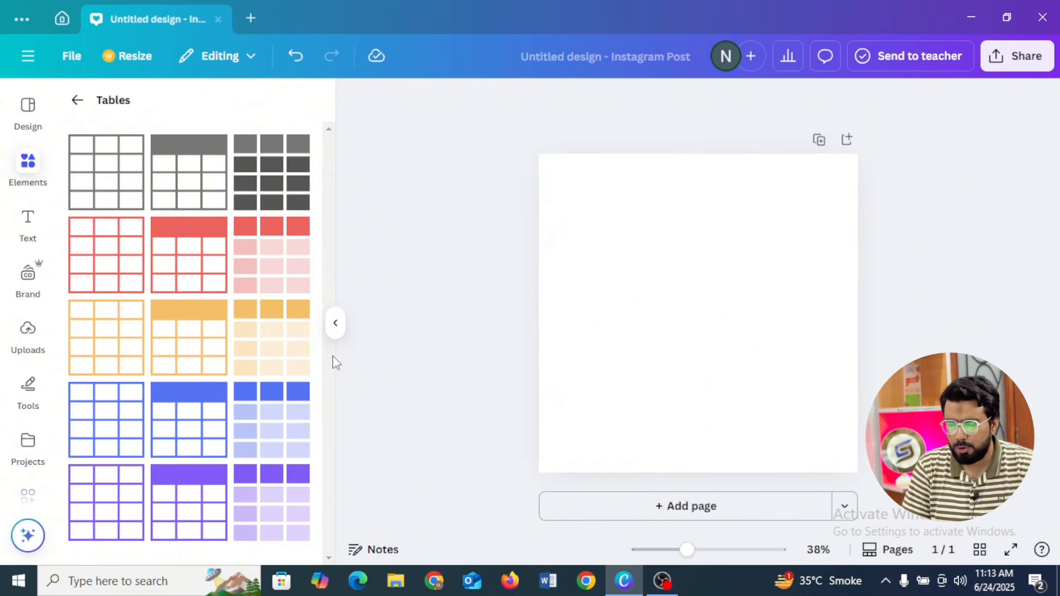
pyautogui.click(79, 100)
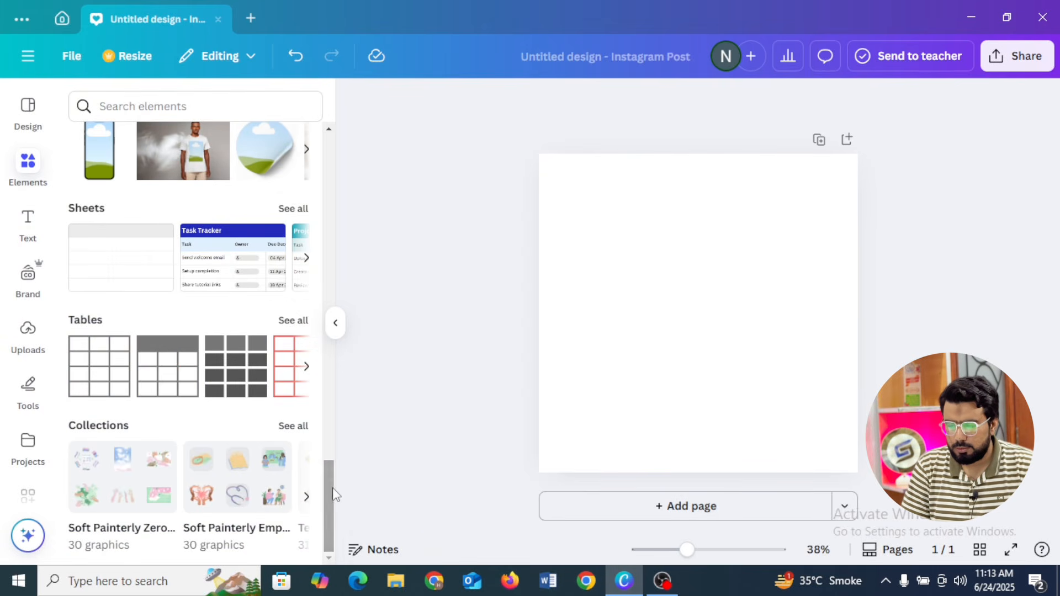
pyautogui.click(294, 426)
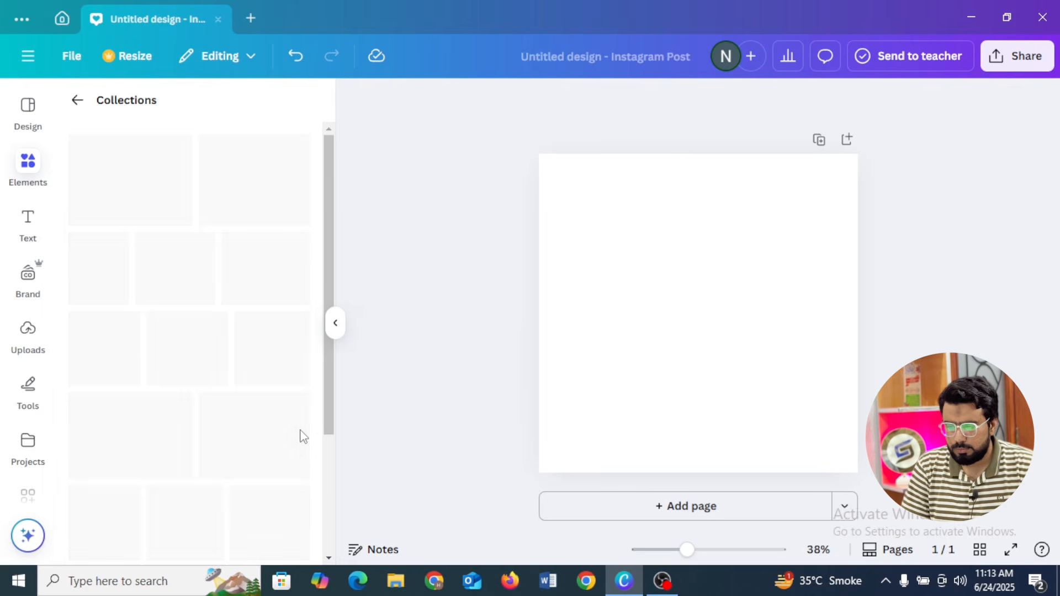
pyautogui.click(251, 177)
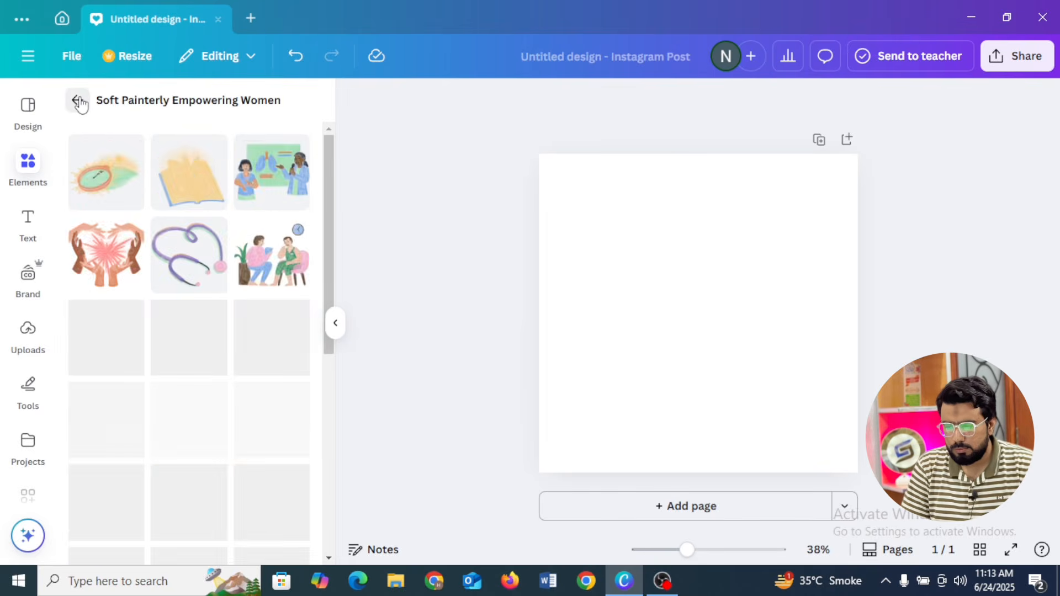
pyautogui.click(78, 101)
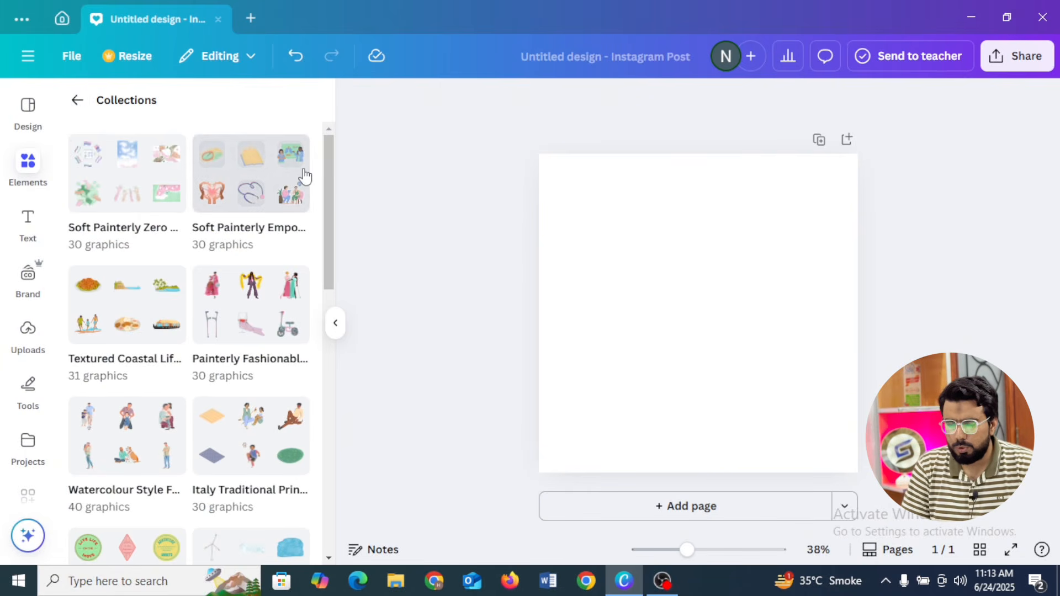
pyautogui.moveTo(326, 176)
pyautogui.mouseDown()
pyautogui.moveTo(330, 381)
pyautogui.moveTo(329, 157)
pyautogui.mouseUp()
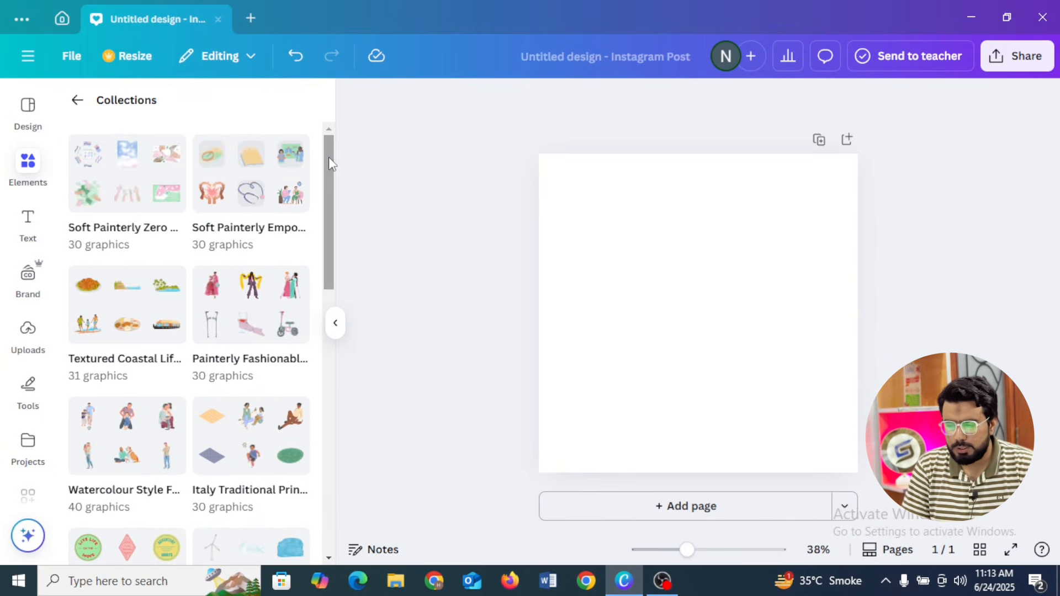
pyautogui.click(78, 101)
# - Search the elements library for "Arrow"
pyautogui.moveTo(325, 511); pyautogui.dragTo(325, 156)
pyautogui.click(215, 105)
pyautogui.write('AE')
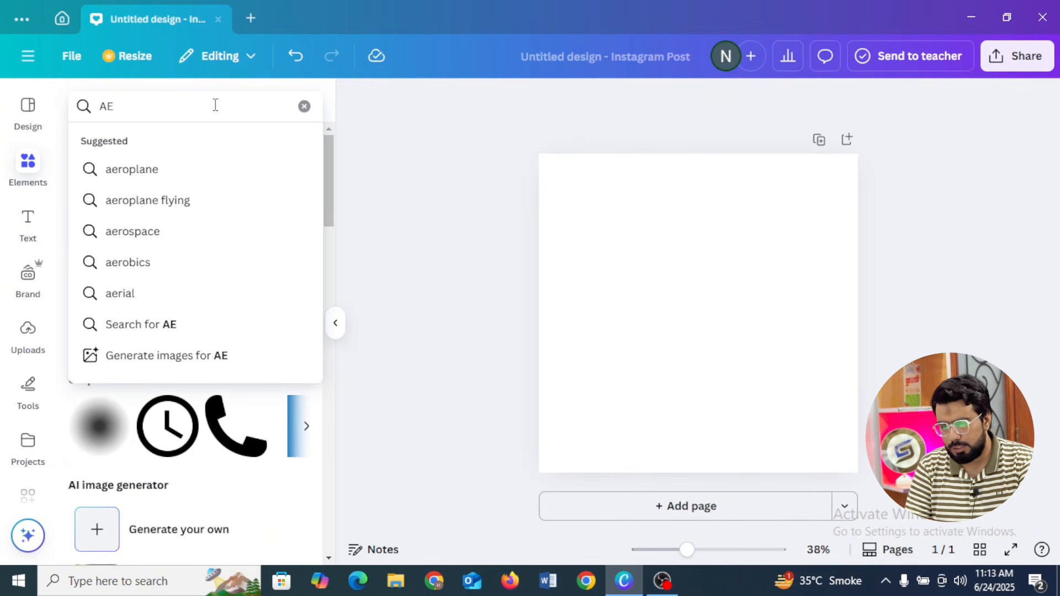
pyautogui.press('BackSpace')
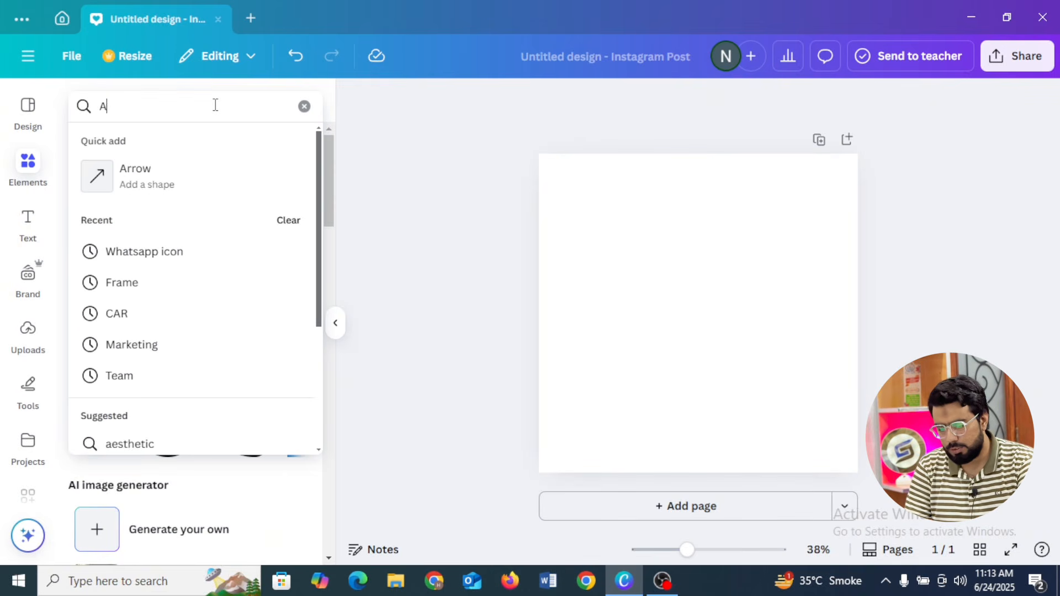
pyautogui.write('rrow')
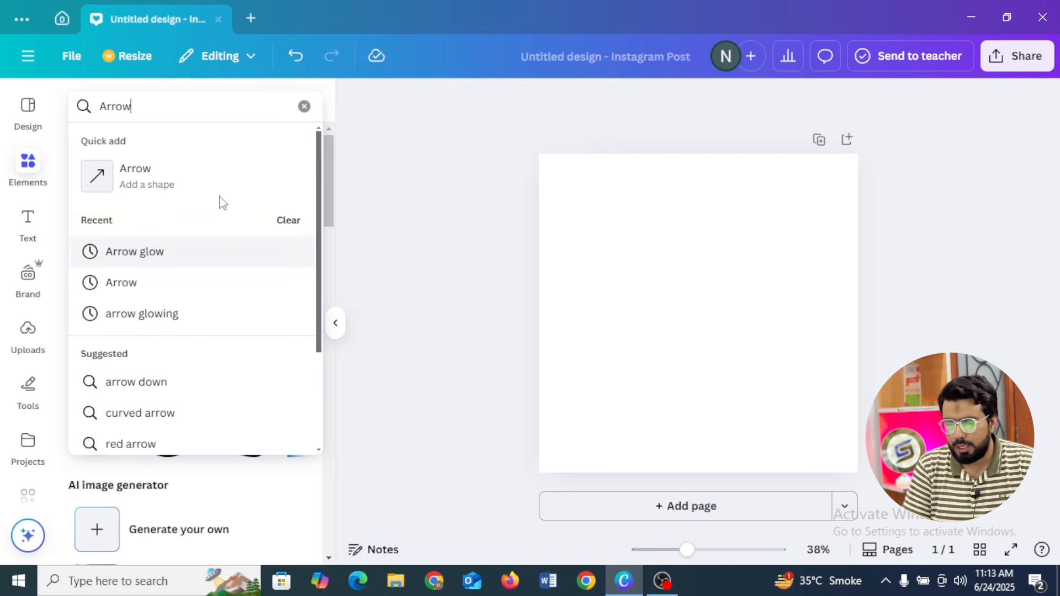
pyautogui.press('Return')
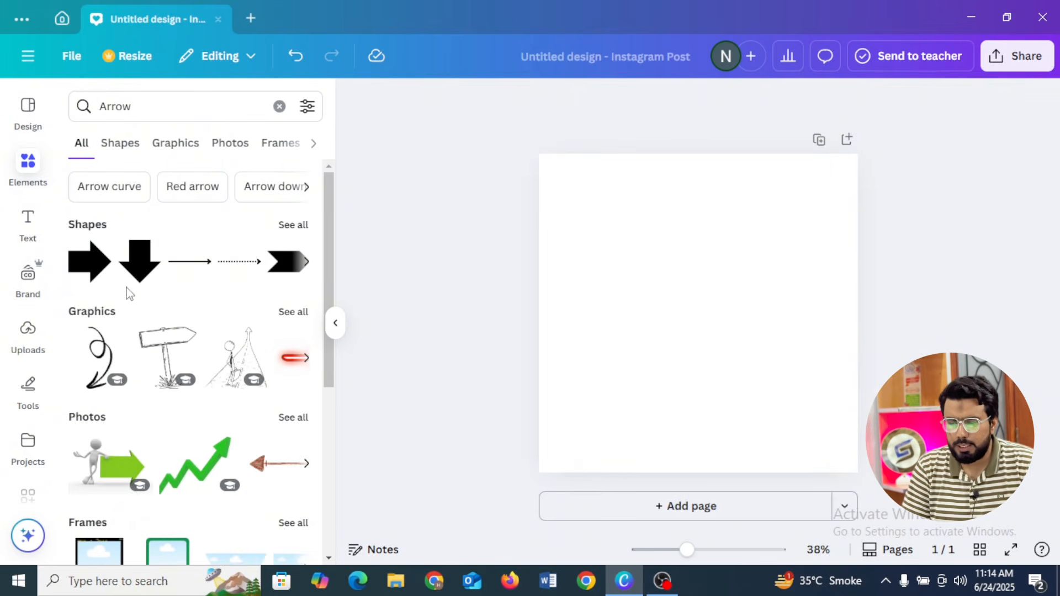
# - Examine the arrow results by type, looking through graphics, photos and frames and ending on the photos
pyautogui.click(295, 313)
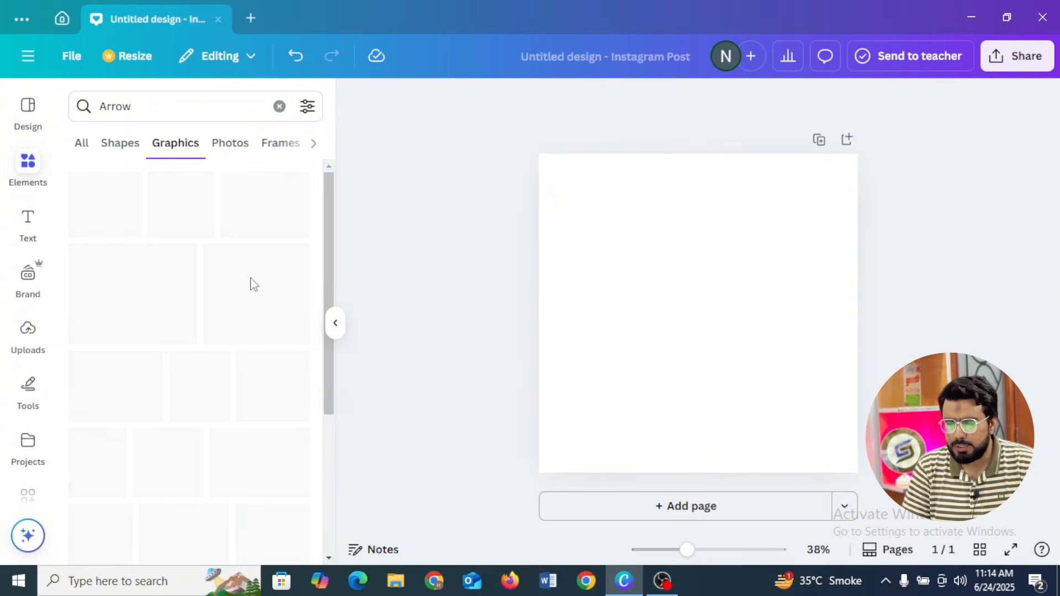
pyautogui.moveTo(330, 224); pyautogui.dragTo(321, 502)
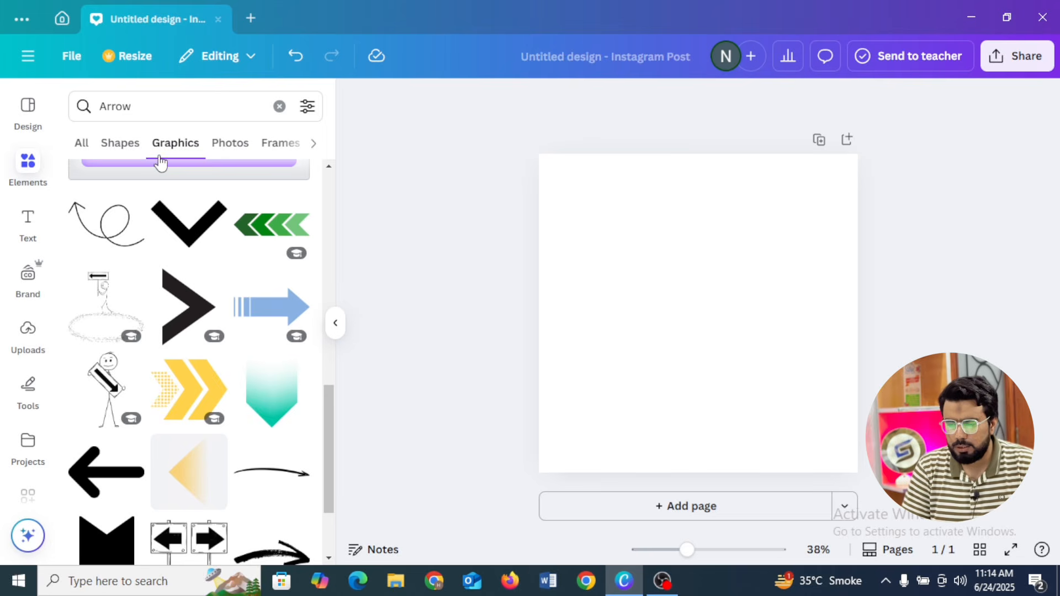
pyautogui.click(227, 144)
pyautogui.click(235, 149)
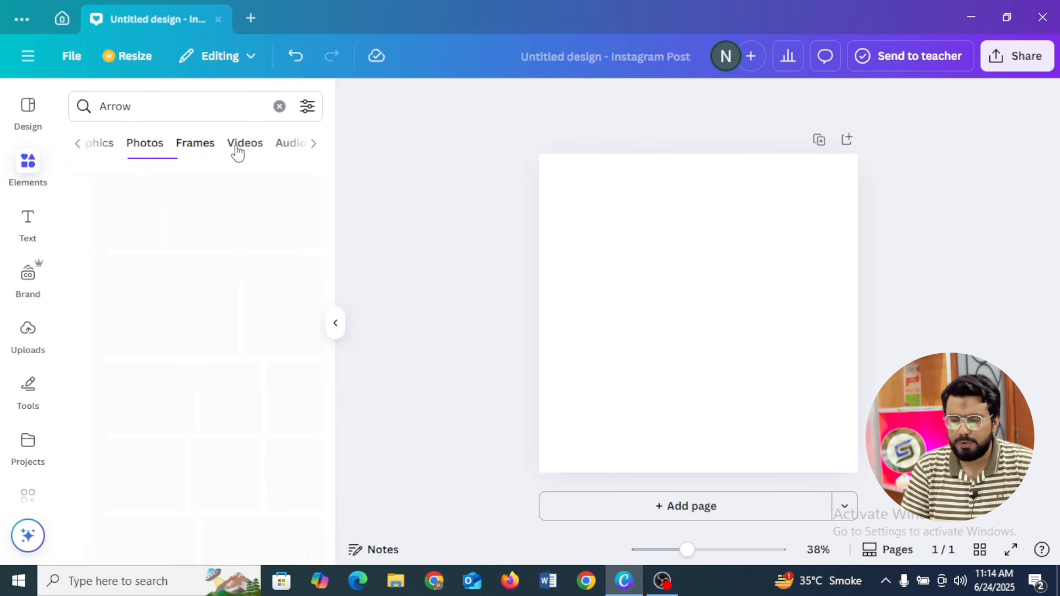
pyautogui.click(144, 149)
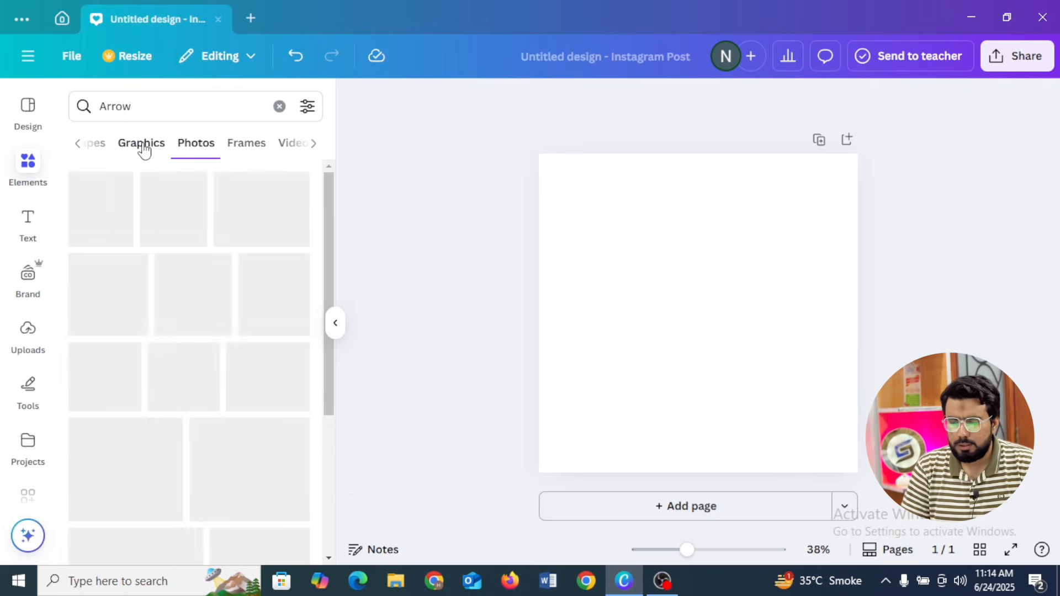
pyautogui.click(250, 147)
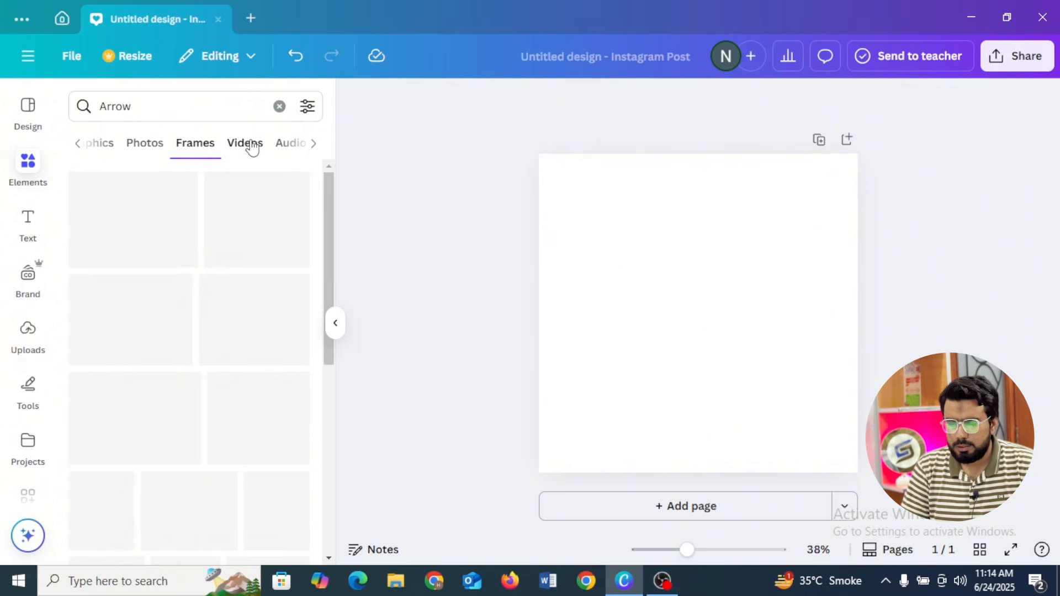
pyautogui.click(145, 144)
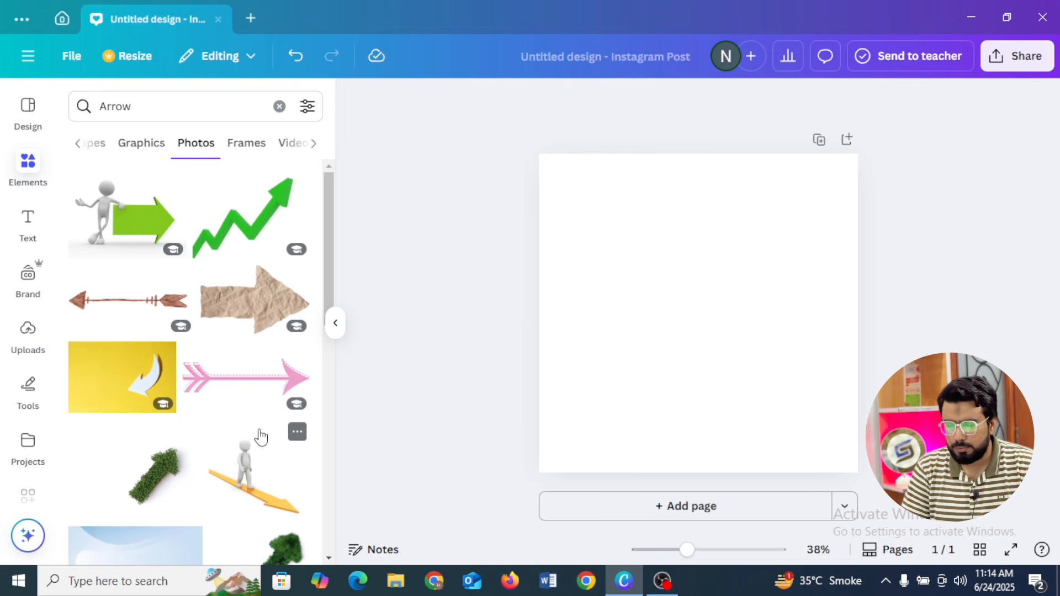
# - Add the walking-figure and green plant arrow photos, shrinking the plant arrow to under half its size toward the page's upper-right corner
pyautogui.click(247, 467)
pyautogui.click(168, 457)
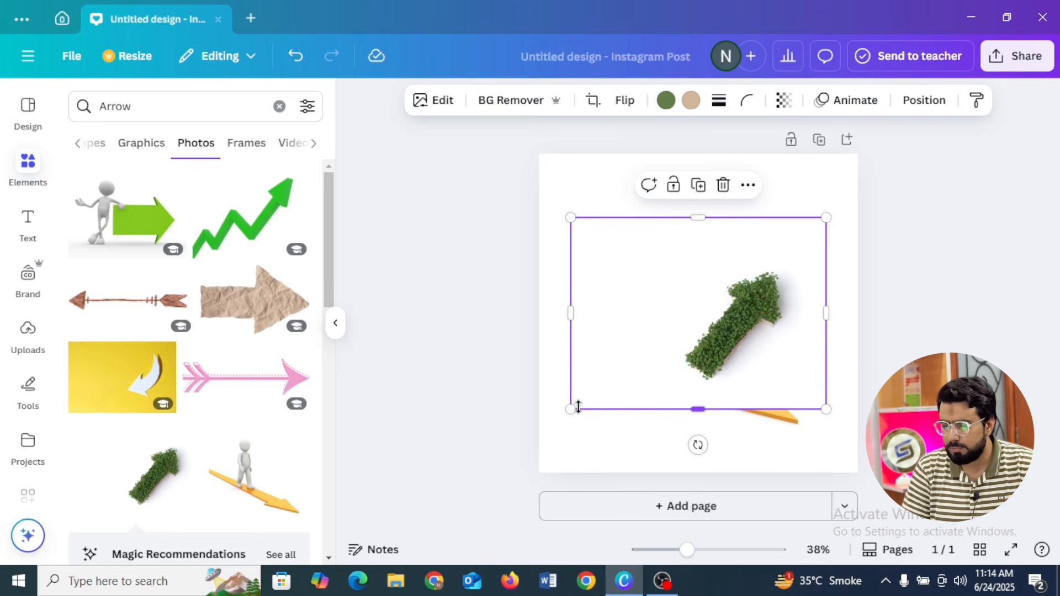
pyautogui.moveTo(595, 386); pyautogui.dragTo(738, 313)
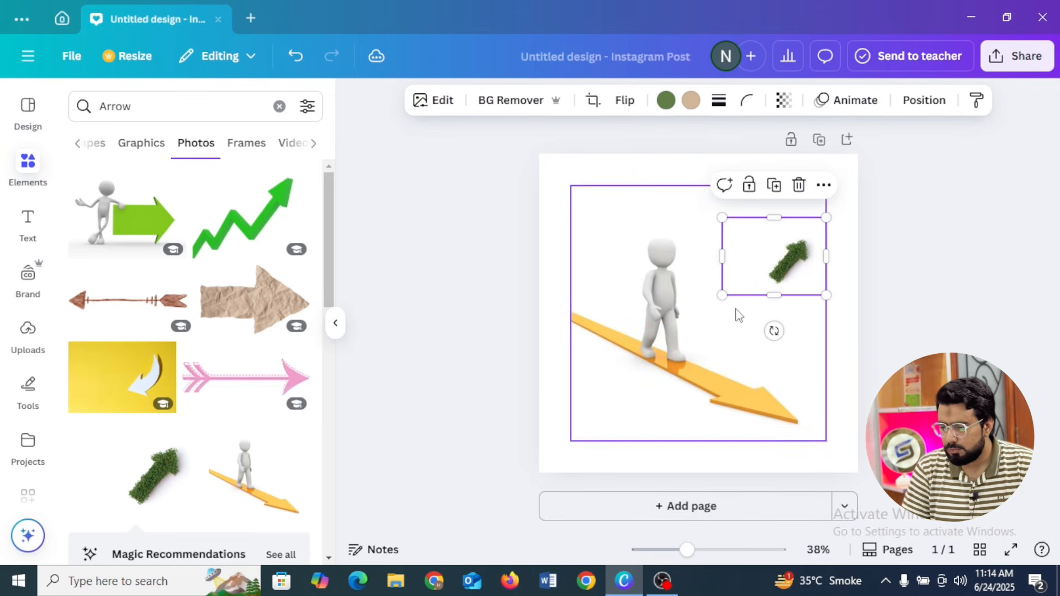
# - Replace the arrow photos with the 6-second metallic ribbon arrow video, placed across the upper part of the page
pyautogui.click(246, 162)
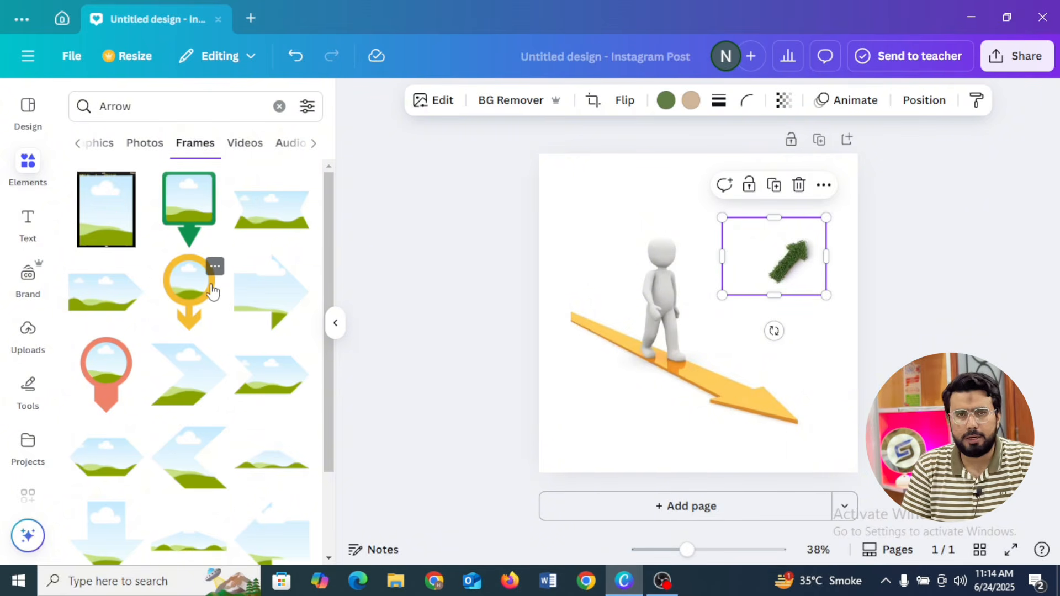
pyautogui.click(244, 144)
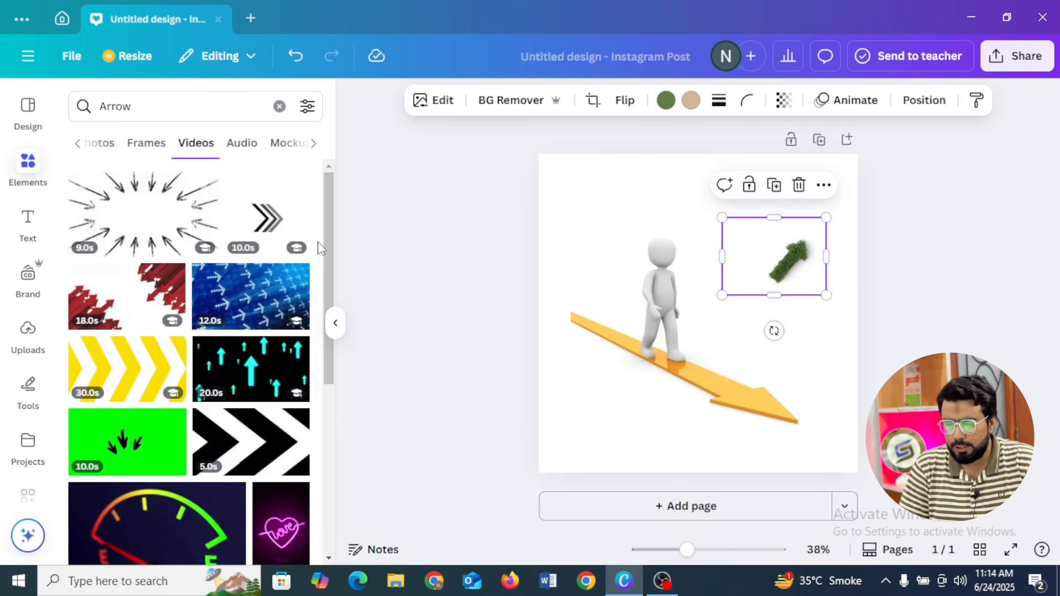
pyautogui.moveTo(323, 246); pyautogui.dragTo(326, 406)
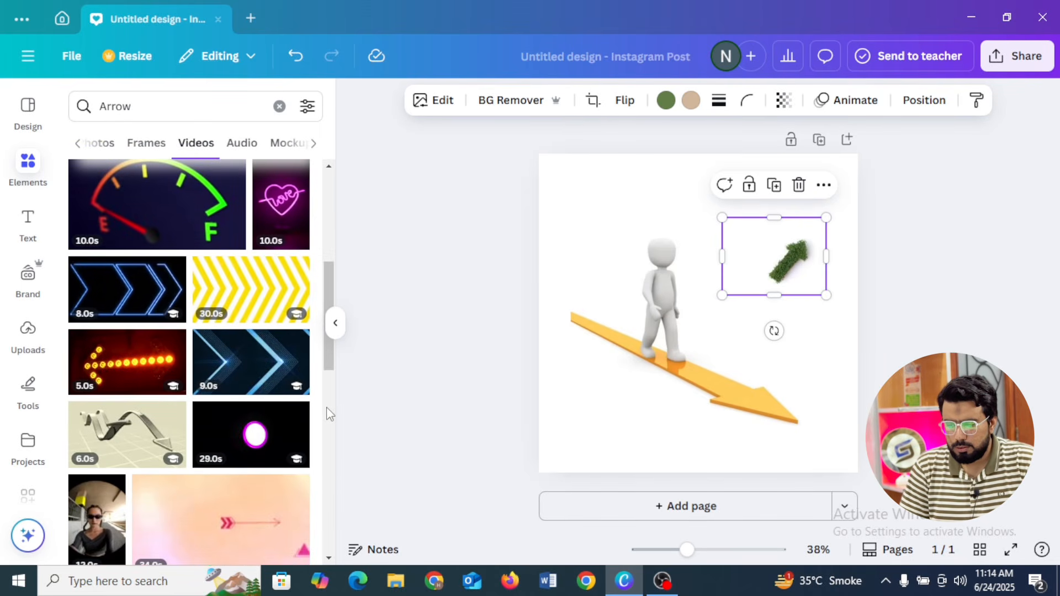
pyautogui.click(136, 421)
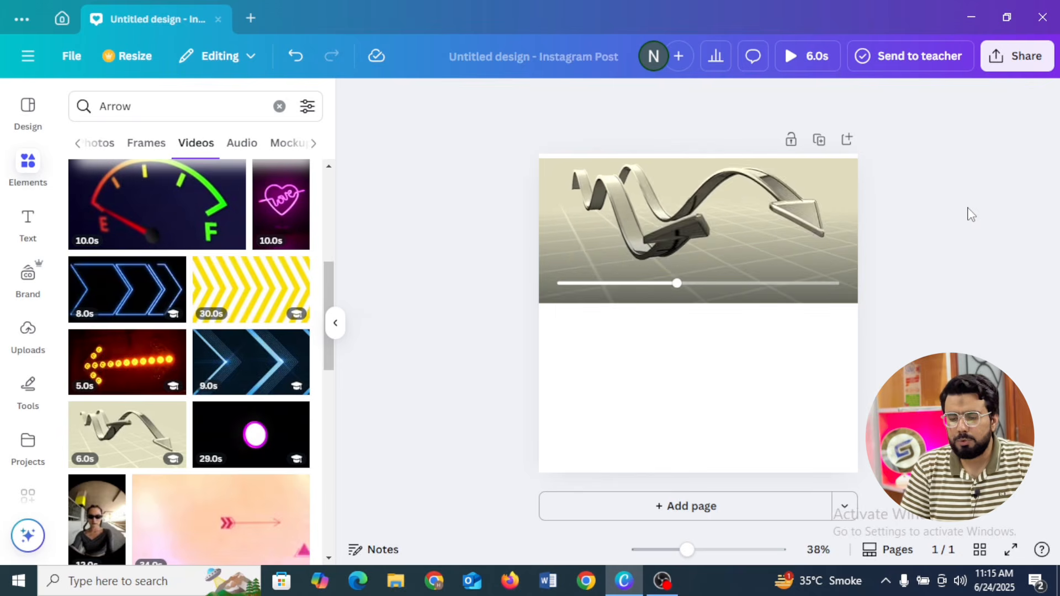
# - View the audio results for the arrow search and return through the frames to the graphics results
pyautogui.click(233, 144)
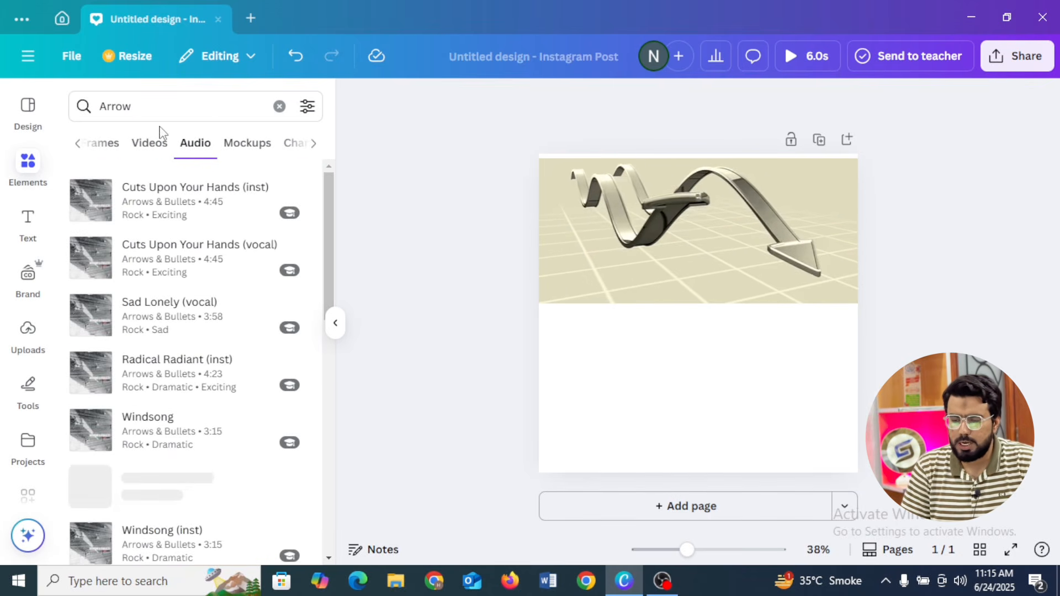
pyautogui.click(102, 147)
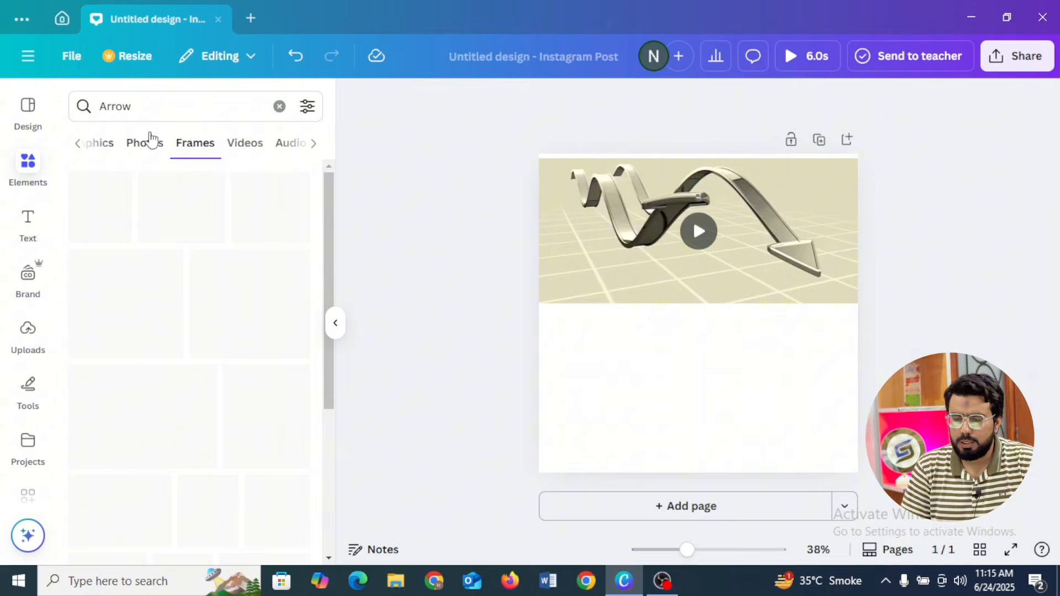
pyautogui.click(103, 150)
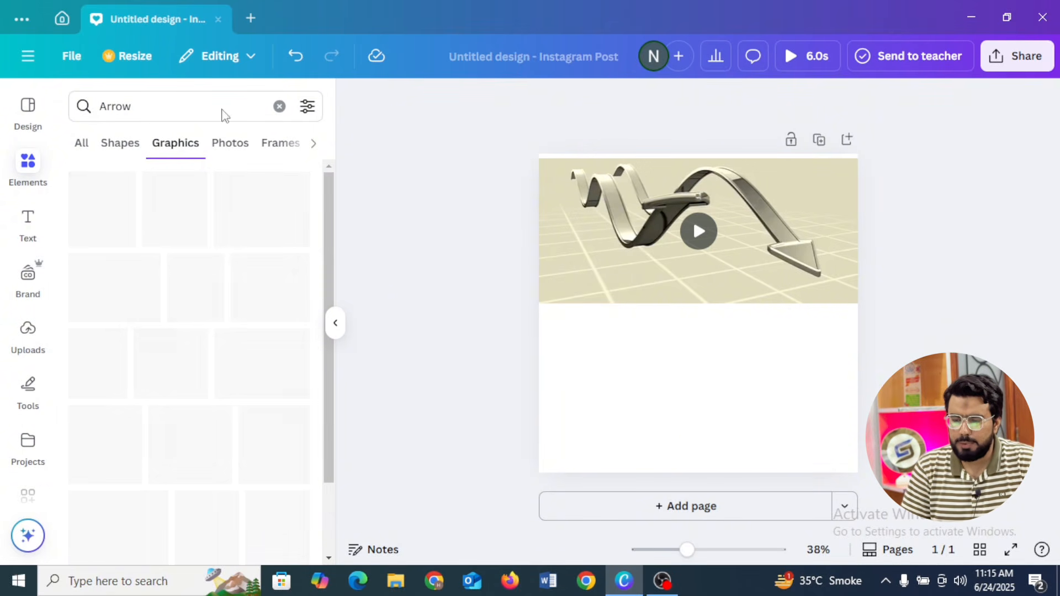
# - Clear the arrow search and reopen the elements library on its overview
pyautogui.click(277, 114)
pyautogui.click(280, 107)
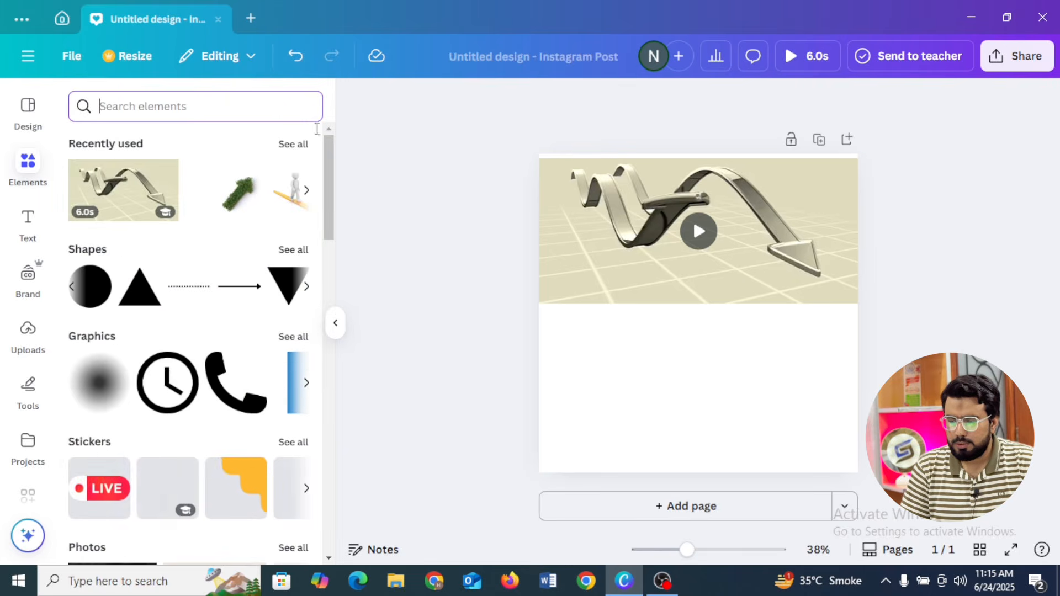
pyautogui.click(333, 325)
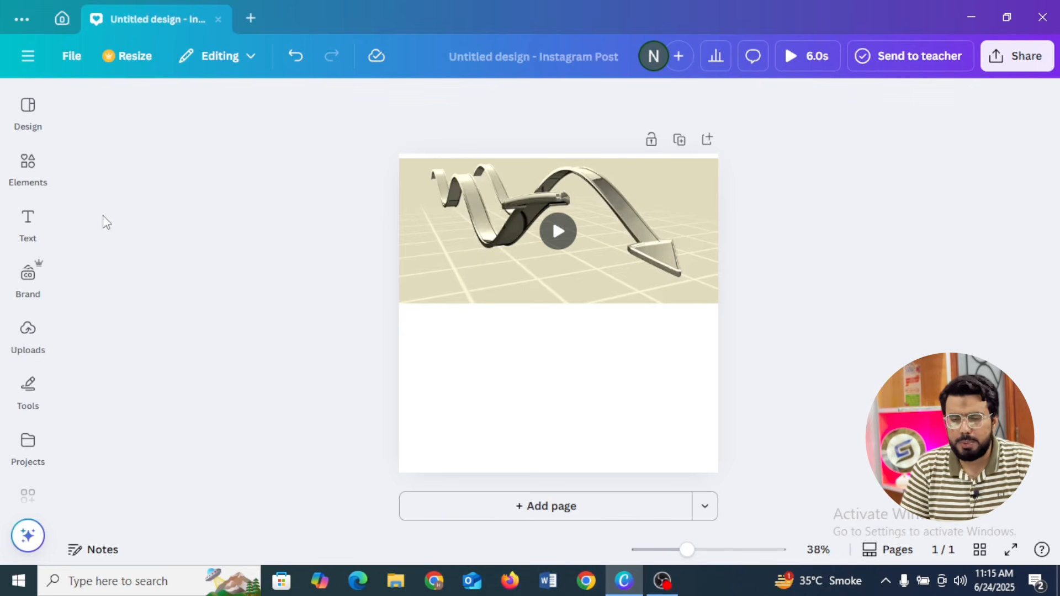
pyautogui.click(29, 166)
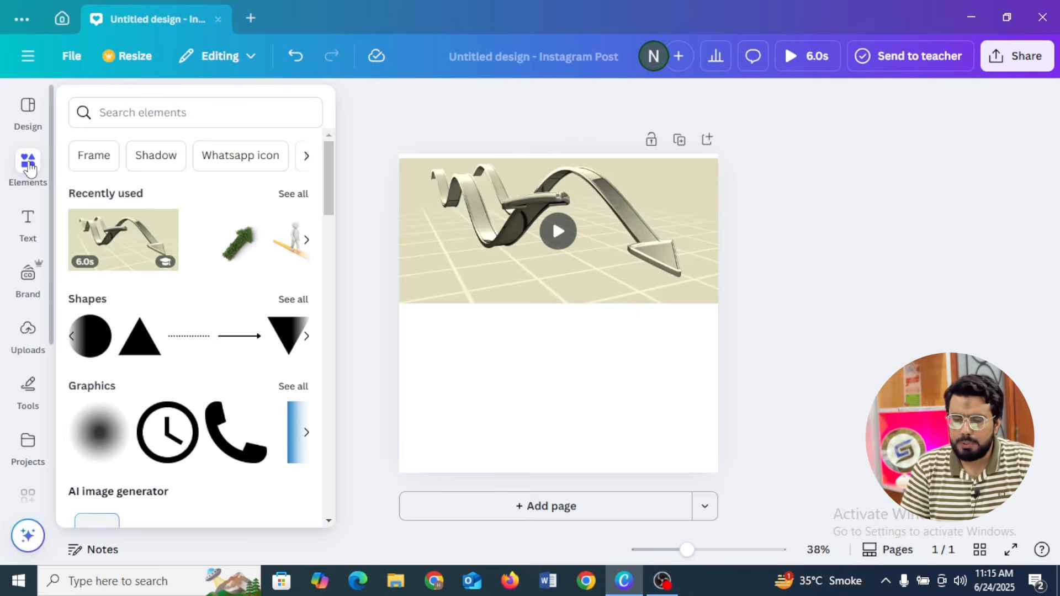
pyautogui.click(103, 105)
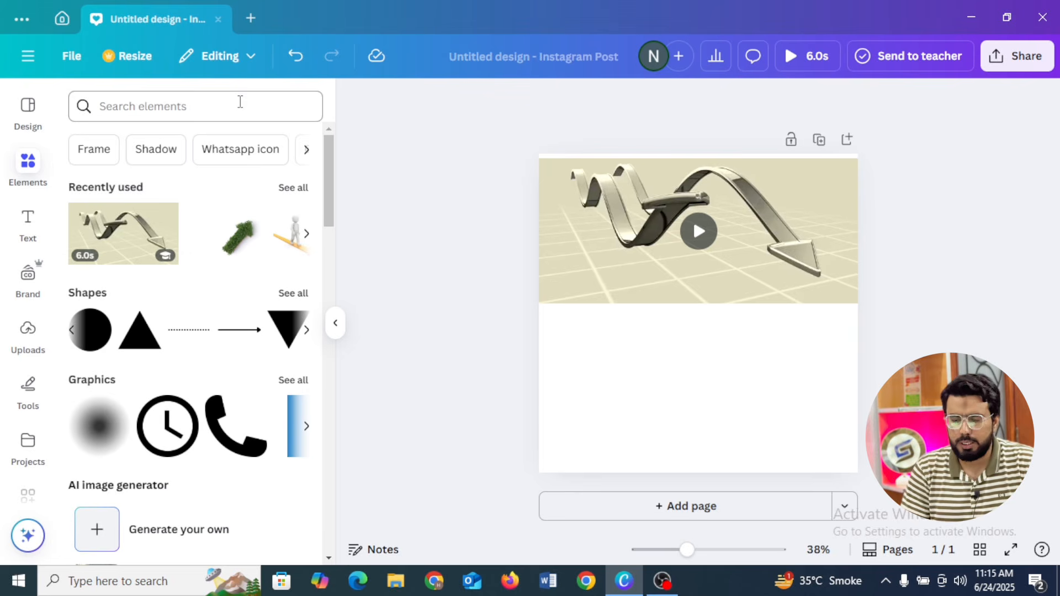
# - Search the elements for "aeroplane" and place the white airliner photo with the green and blue tail below the arrow video
pyautogui.click(190, 115)
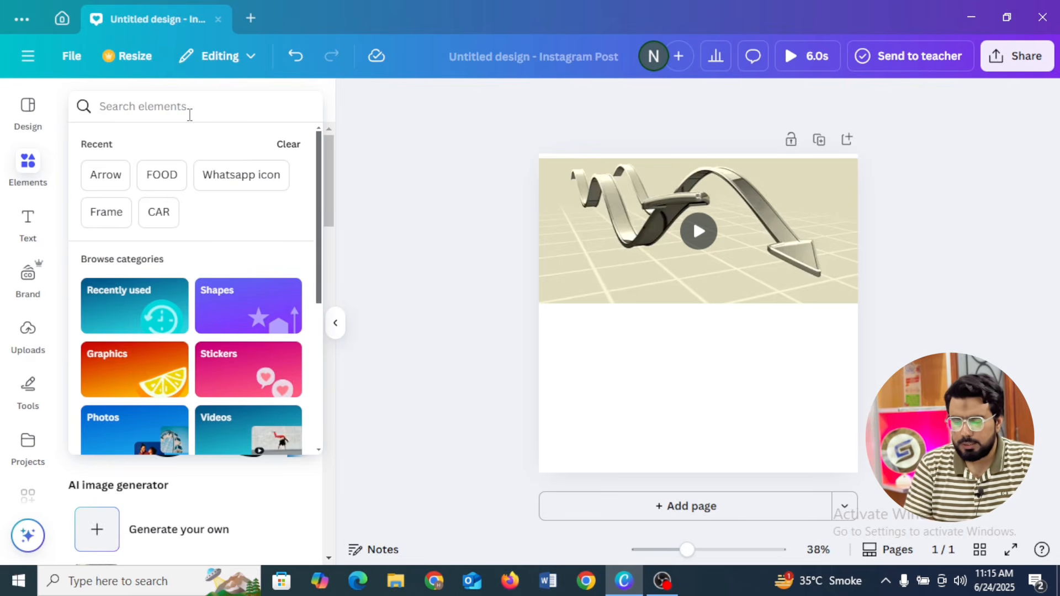
pyautogui.write('aeroplane')
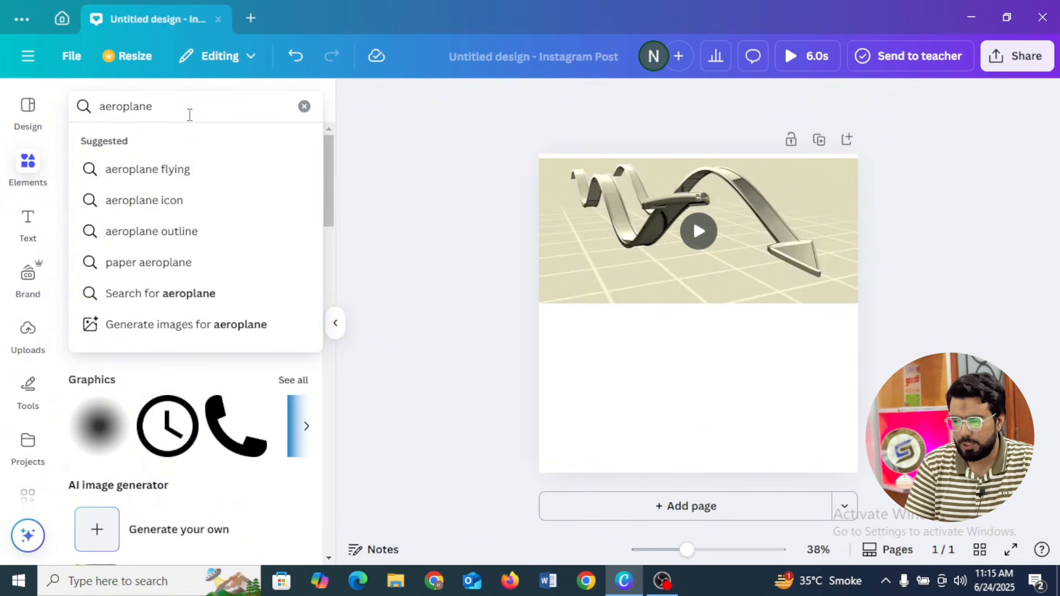
pyautogui.press('Return')
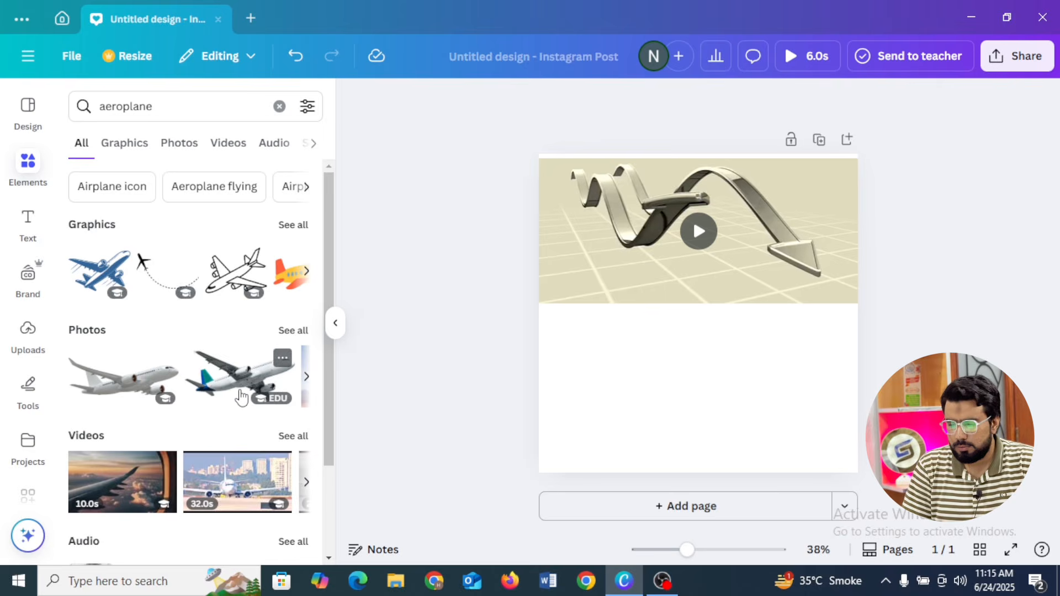
pyautogui.click(249, 410)
pyautogui.moveTo(738, 319); pyautogui.dragTo(735, 392)
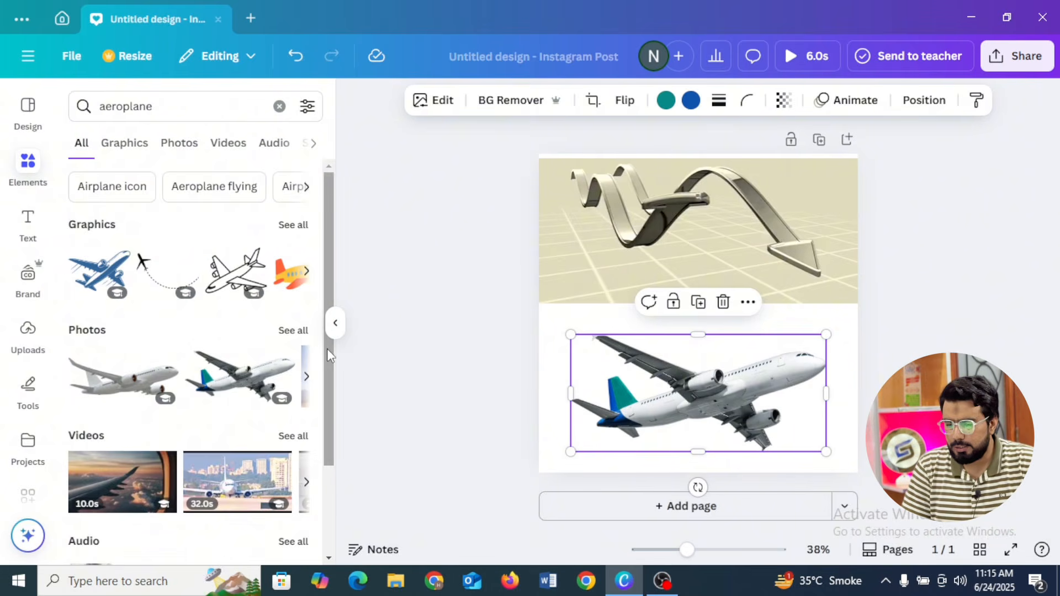
# - View all video results for the aeroplane search and close the elements library
pyautogui.scroll(-2, 327, 349)
pyautogui.click(288, 376)
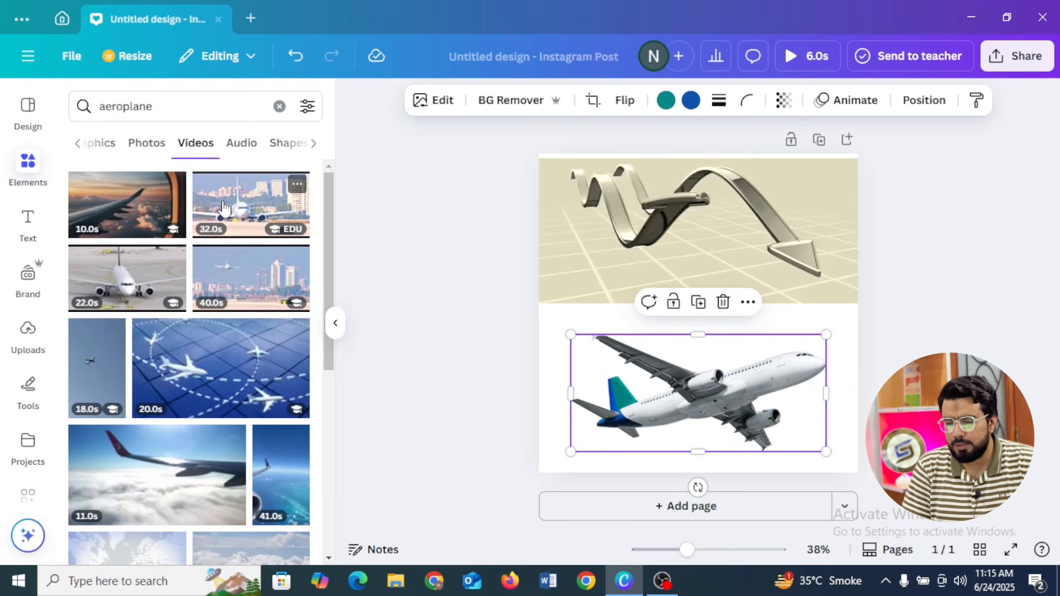
pyautogui.click(444, 346)
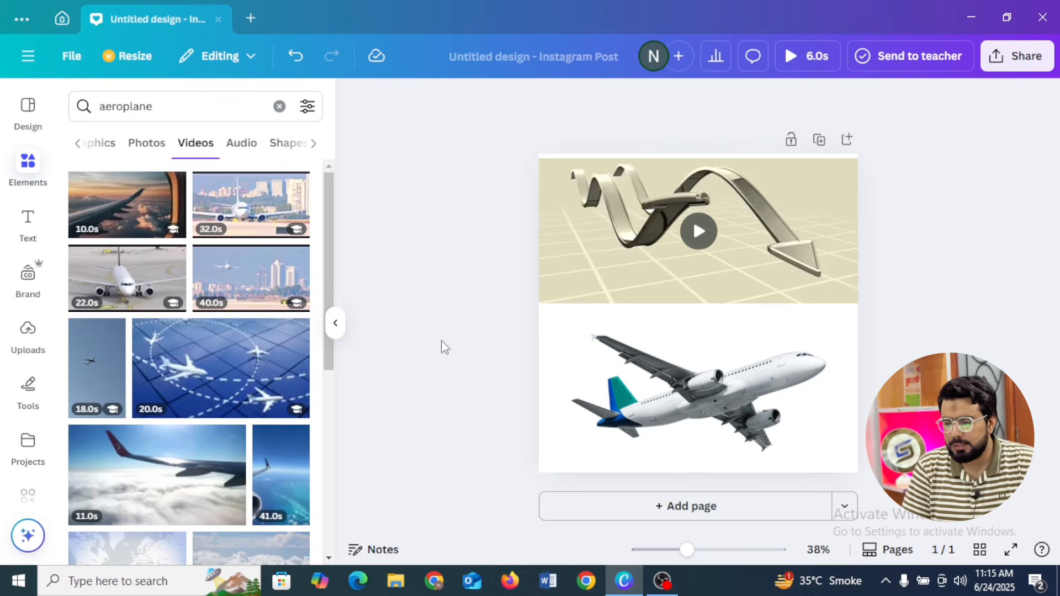
pyautogui.click(338, 330)
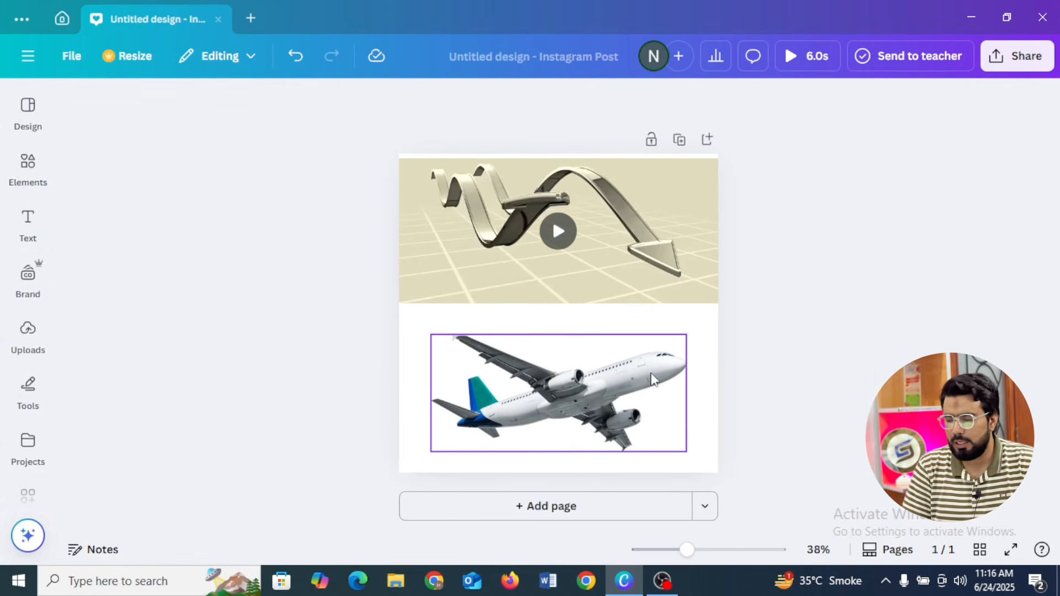
# - Delete the airliner photo and the metallic ribbon arrow video from the page
pyautogui.click(587, 383)
pyautogui.click(583, 302)
pyautogui.click(596, 272)
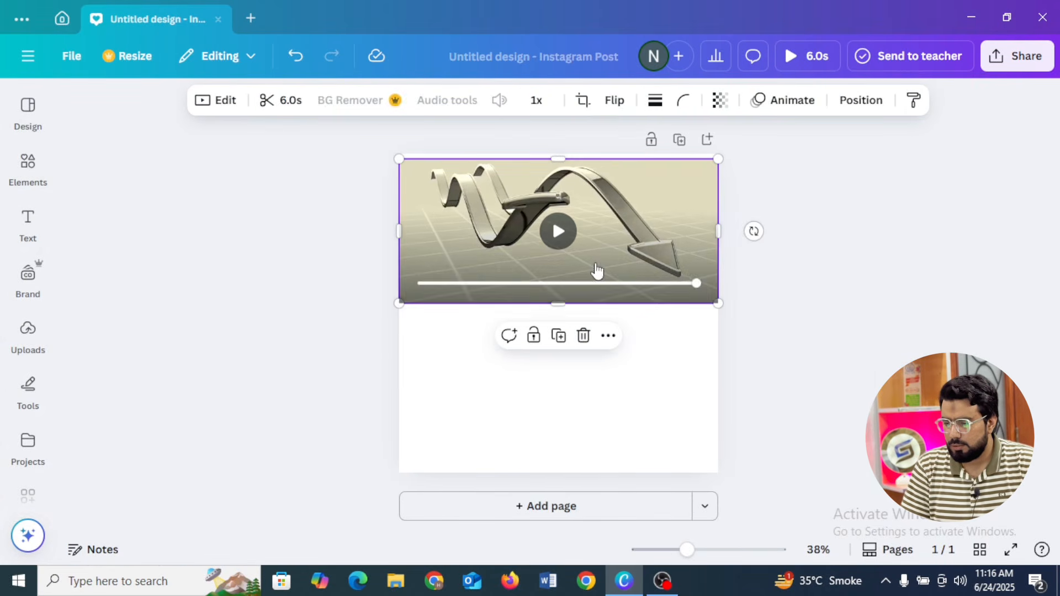
pyautogui.moveTo(641, 229); pyautogui.dragTo(639, 265)
pyautogui.click(583, 166)
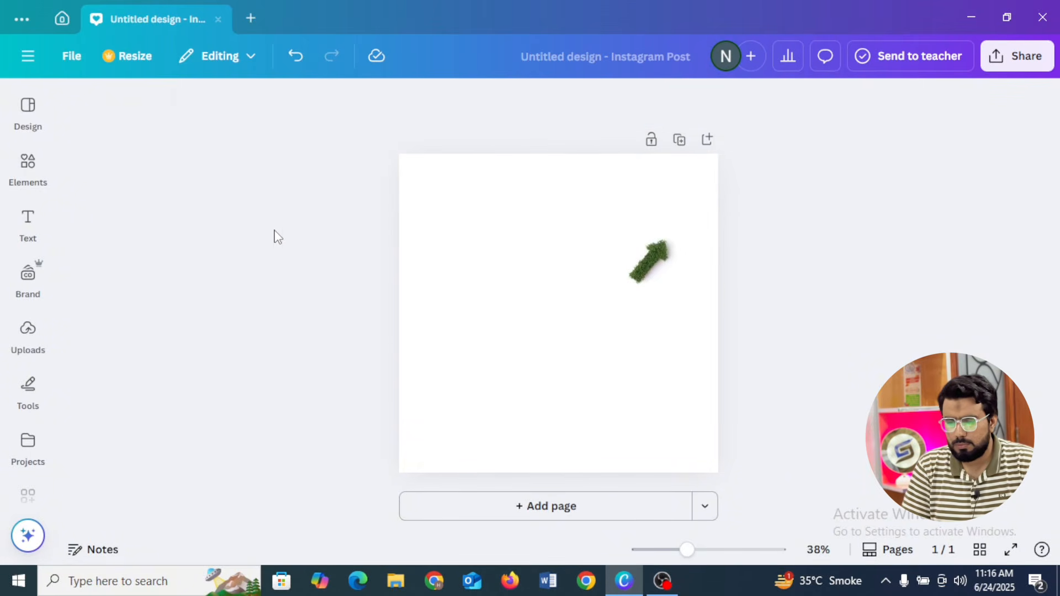
# - Enlarge the green plant arrow photo to about three times its size and move it to the page's centre
pyautogui.click(640, 265)
pyautogui.moveTo(578, 295); pyautogui.dragTo(345, 479)
pyautogui.moveTo(554, 399); pyautogui.dragTo(545, 342)
pyautogui.click(859, 284)
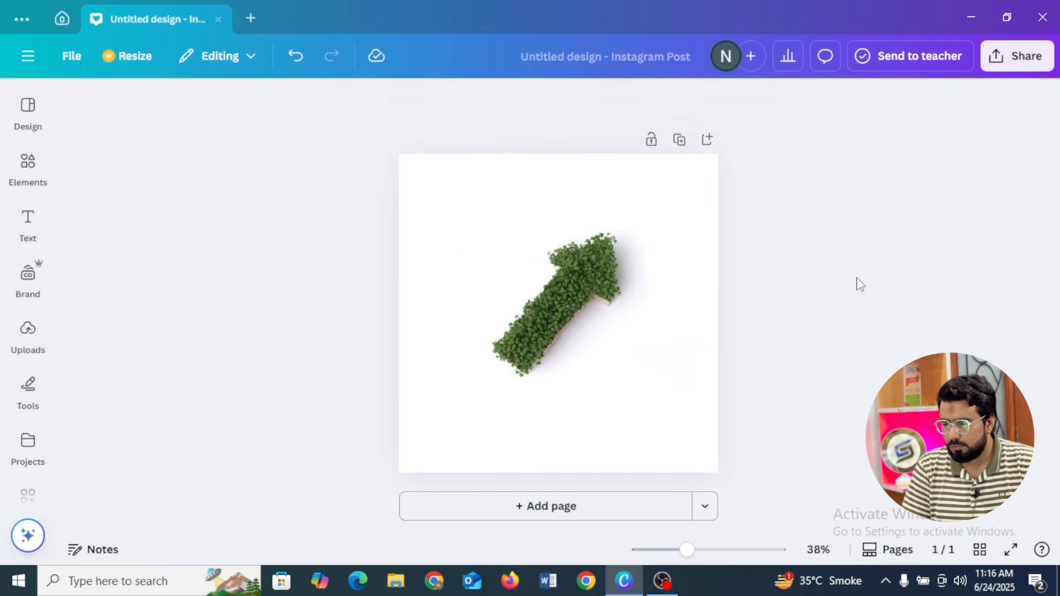